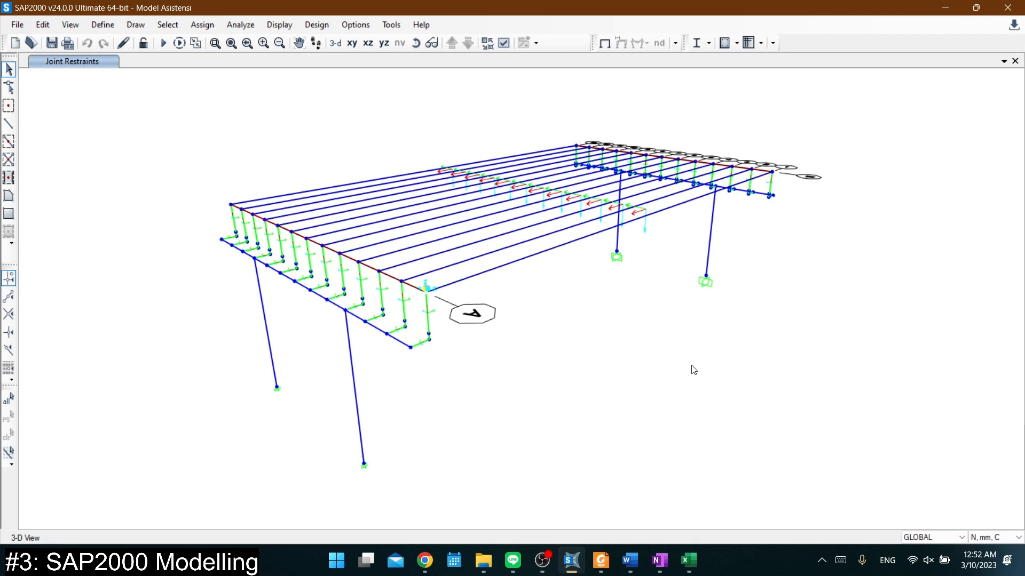
# Examine the bridge model in 3D from several angles, briefly selecting a pier column and a pier head joint
pyautogui.keyDown('shift'); pyautogui.moveTo(684, 369); pyautogui.dragTo(558, 365, button='middle'); pyautogui.keyUp('shift')
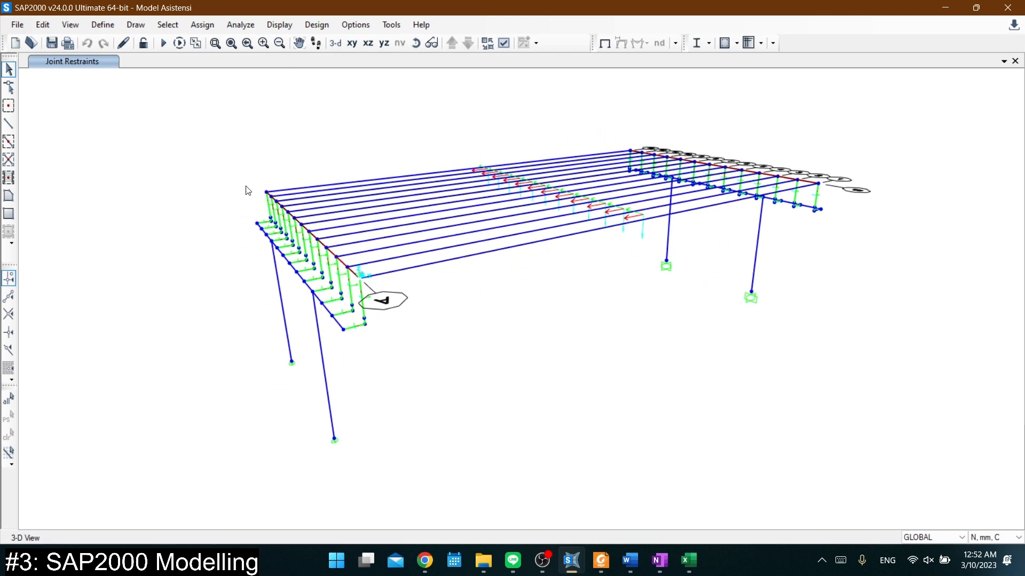
pyautogui.moveTo(181, 114); pyautogui.dragTo(881, 500)
pyautogui.press('Escape')
pyautogui.moveTo(361, 409); pyautogui.dragTo(288, 374)
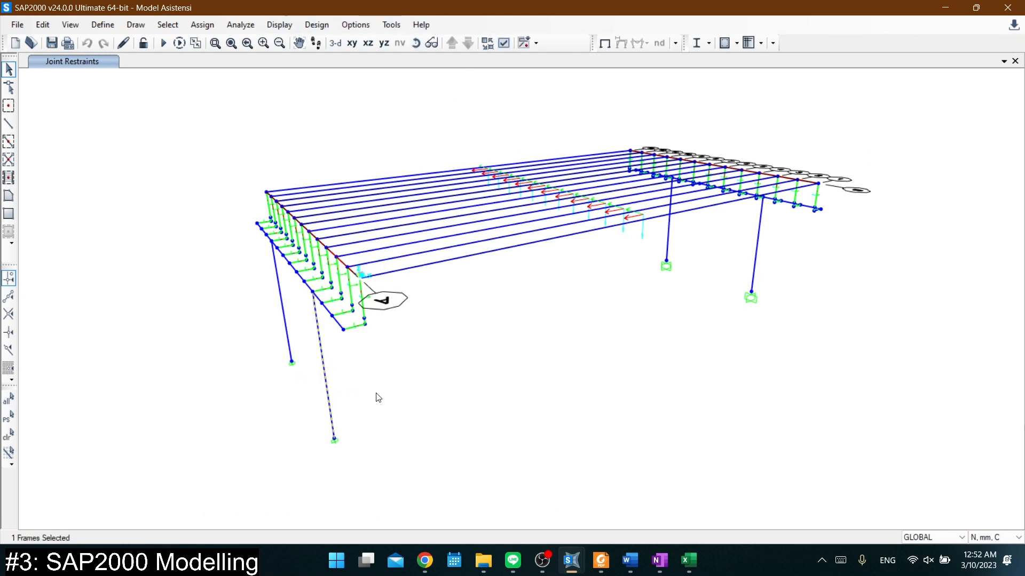
pyautogui.press('Escape')
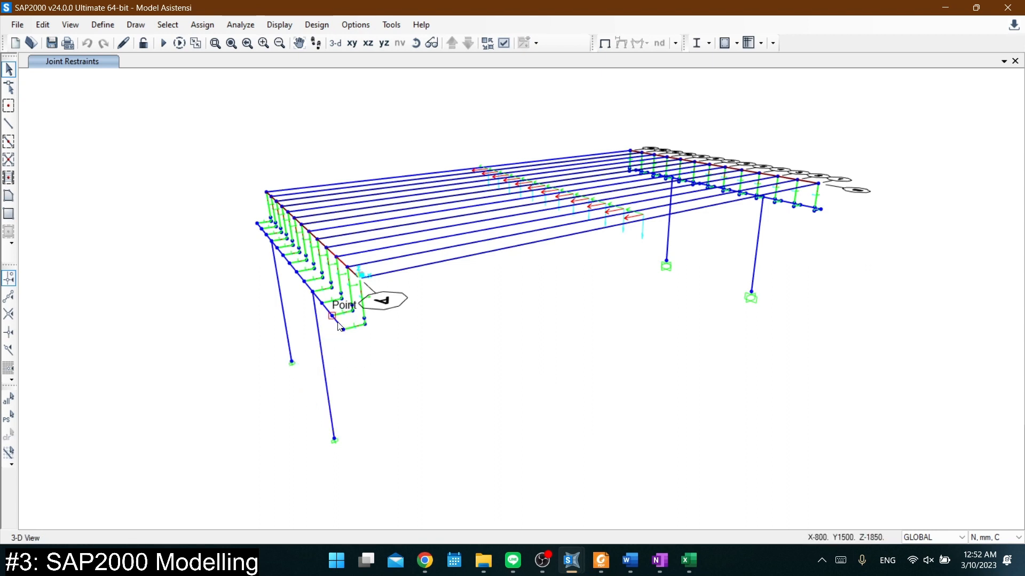
pyautogui.click(332, 316)
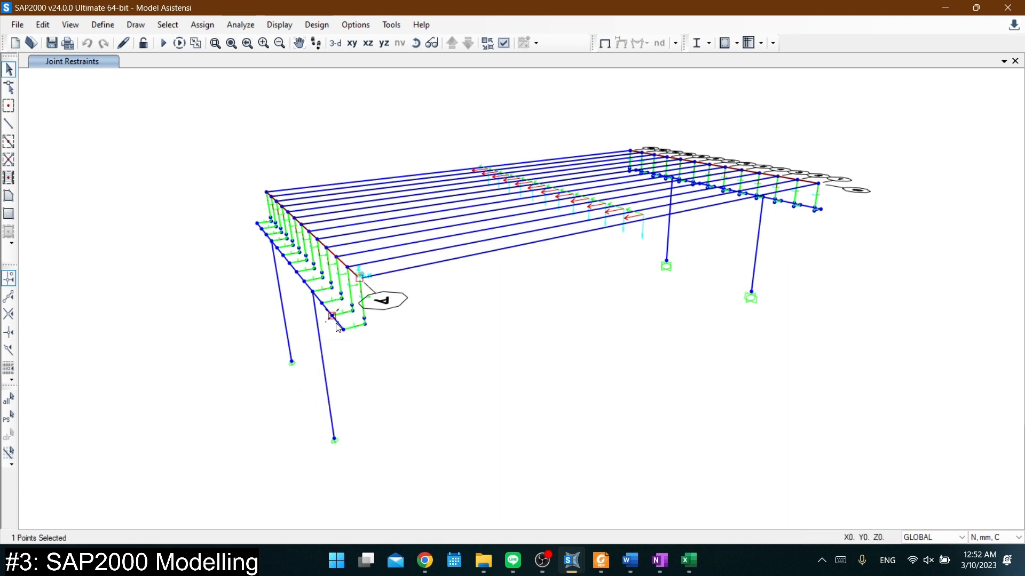
pyautogui.click(433, 264)
pyautogui.press('Escape')
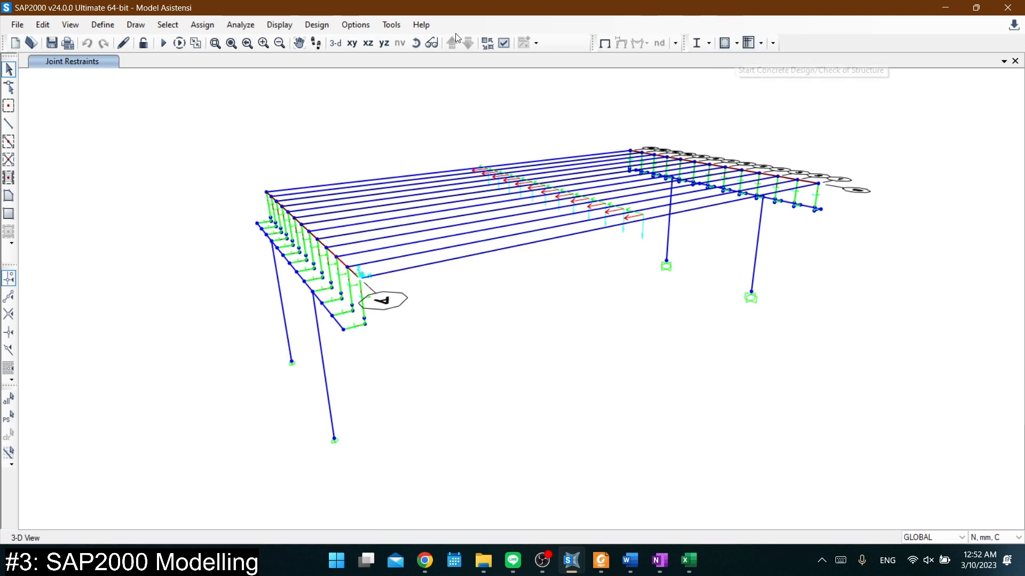
pyautogui.keyDown('shift'); pyautogui.moveTo(512, 261); pyautogui.dragTo(414, 299, button='middle'); pyautogui.keyUp('shift')
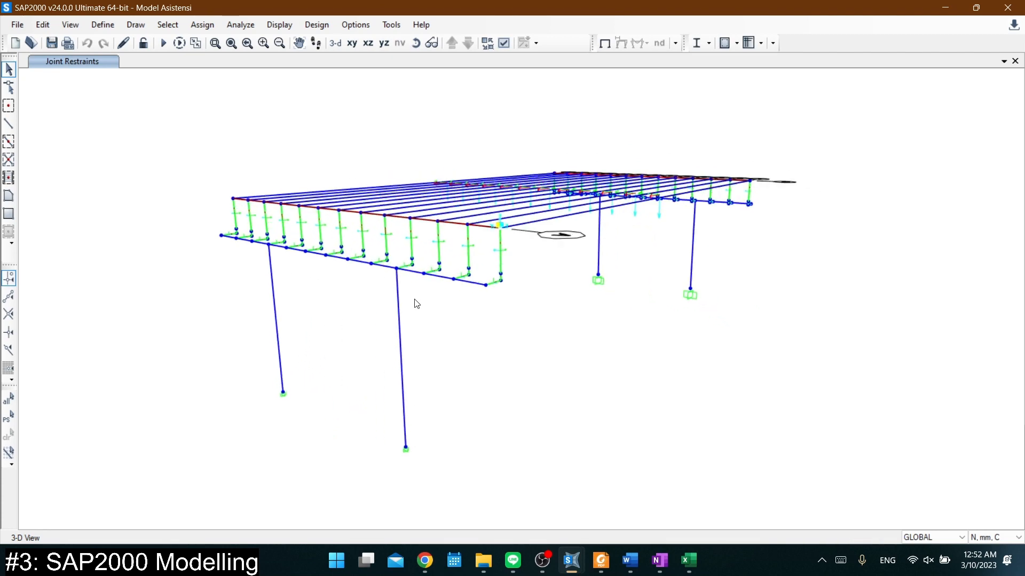
# Select the two near pier columns and the pier head beam to identify them, clear the selection, and view the whole bridge
pyautogui.moveTo(459, 416); pyautogui.dragTo(339, 338)
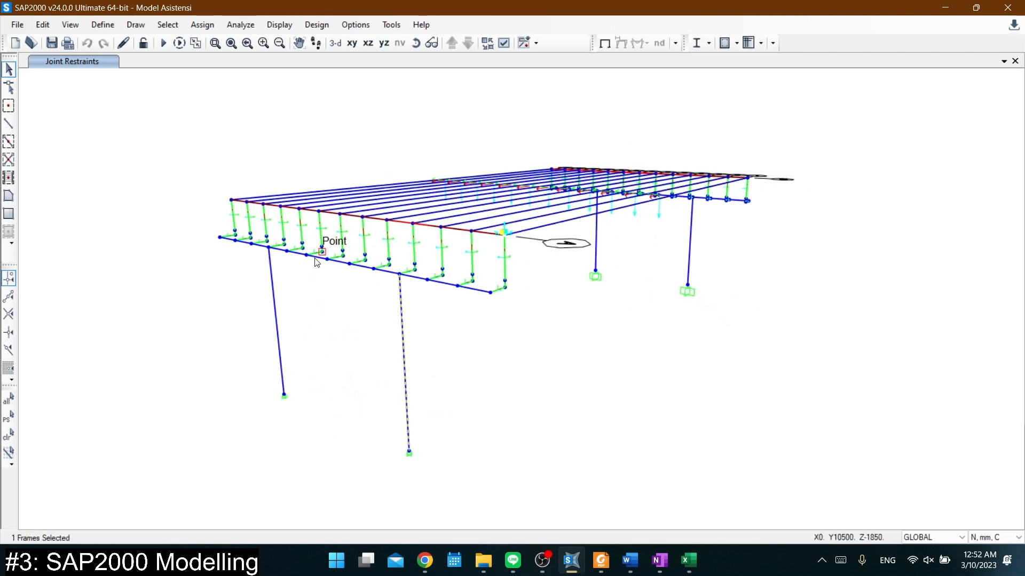
pyautogui.scroll(3, 320, 262)
pyautogui.click(336, 255)
pyautogui.scroll(-1, 286, 318)
pyautogui.click(209, 342)
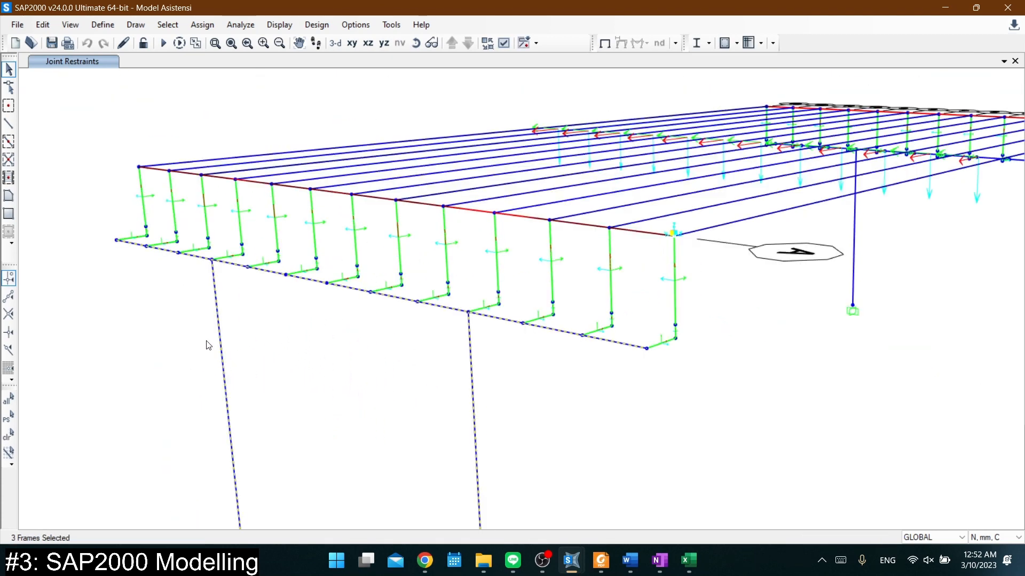
pyautogui.scroll(-3, 401, 368)
pyautogui.moveTo(448, 378); pyautogui.dragTo(388, 363, button='middle')
pyautogui.hotkey('ctrl', 'q')
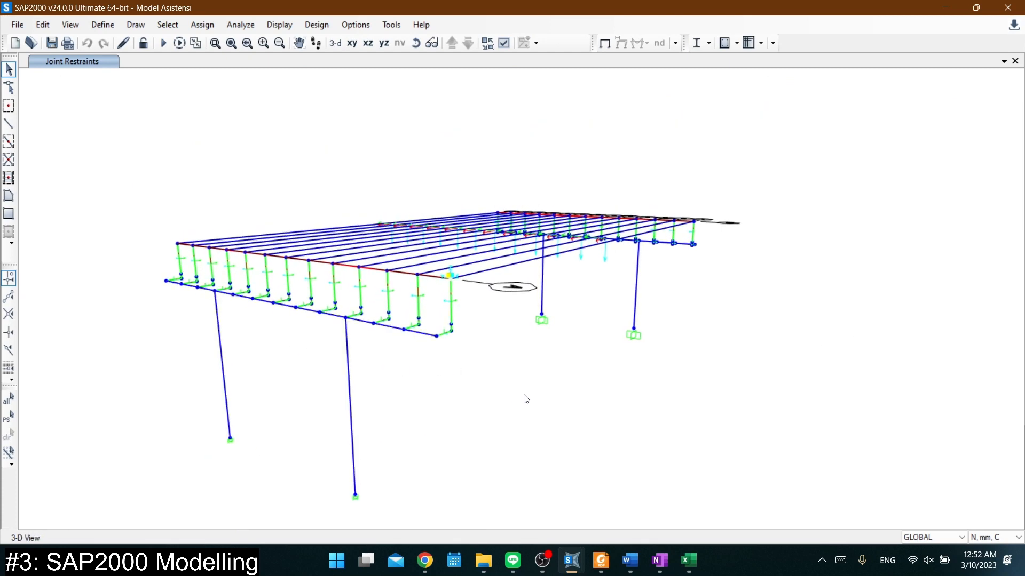
pyautogui.keyDown('shift'); pyautogui.moveTo(547, 376); pyautogui.dragTo(382, 391, button='middle'); pyautogui.keyUp('shift')
pyautogui.keyDown('shift'); pyautogui.moveTo(625, 347); pyautogui.dragTo(607, 372, button='middle'); pyautogui.keyUp('shift')
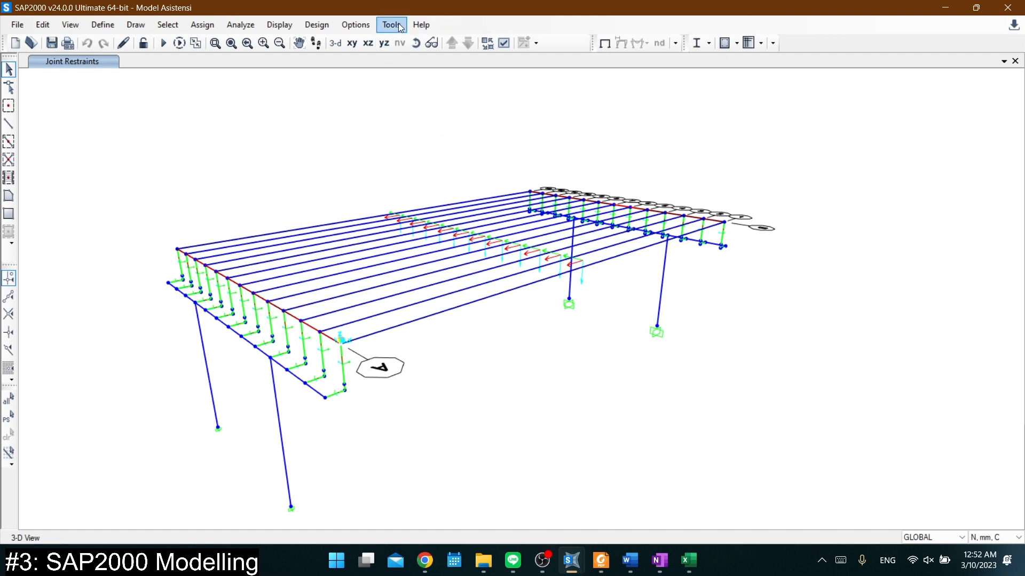
# Set the view type to Extrude and inspect the bridge with its real member sections
pyautogui.click(503, 43)
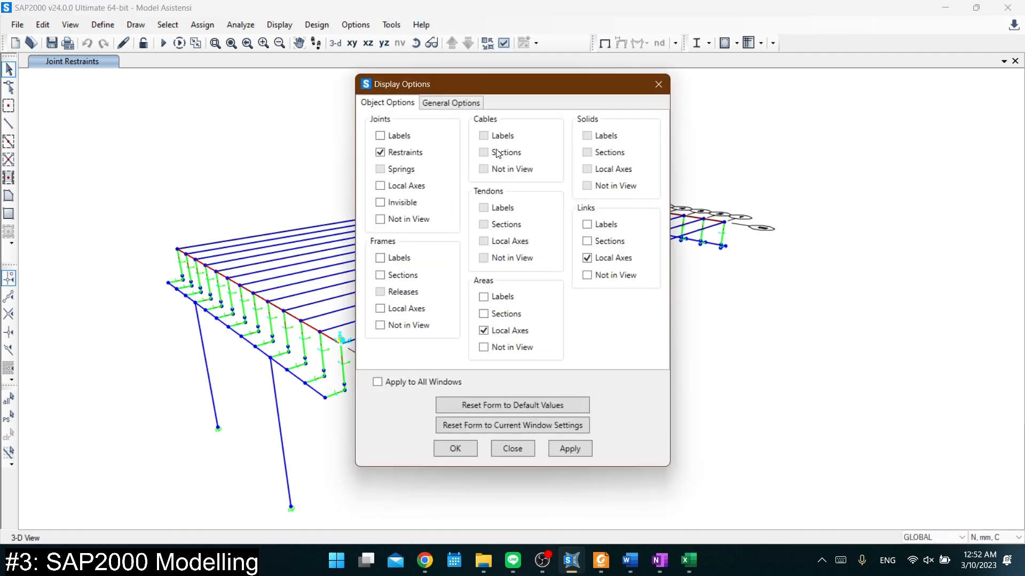
pyautogui.click(439, 101)
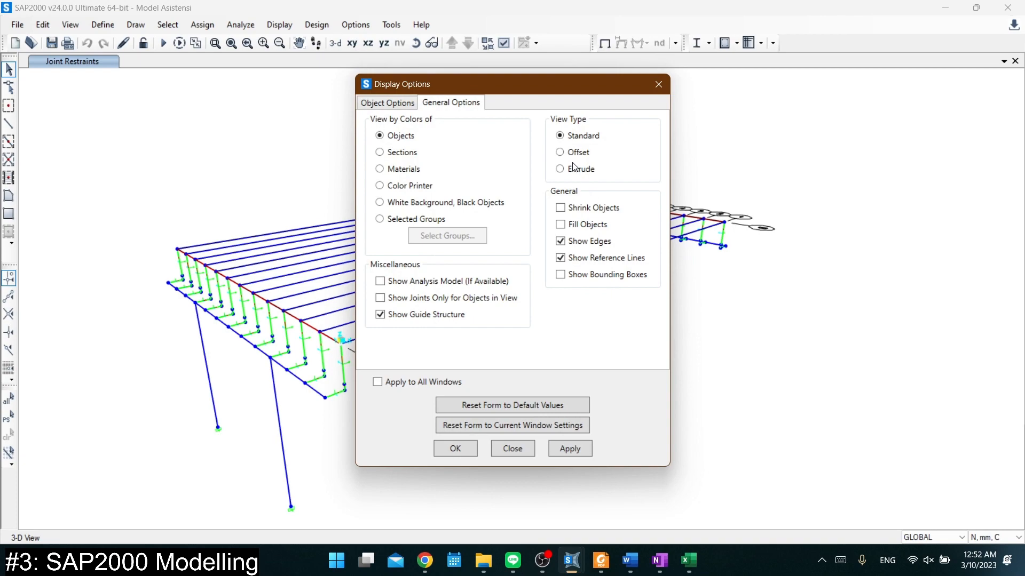
pyautogui.click(457, 452)
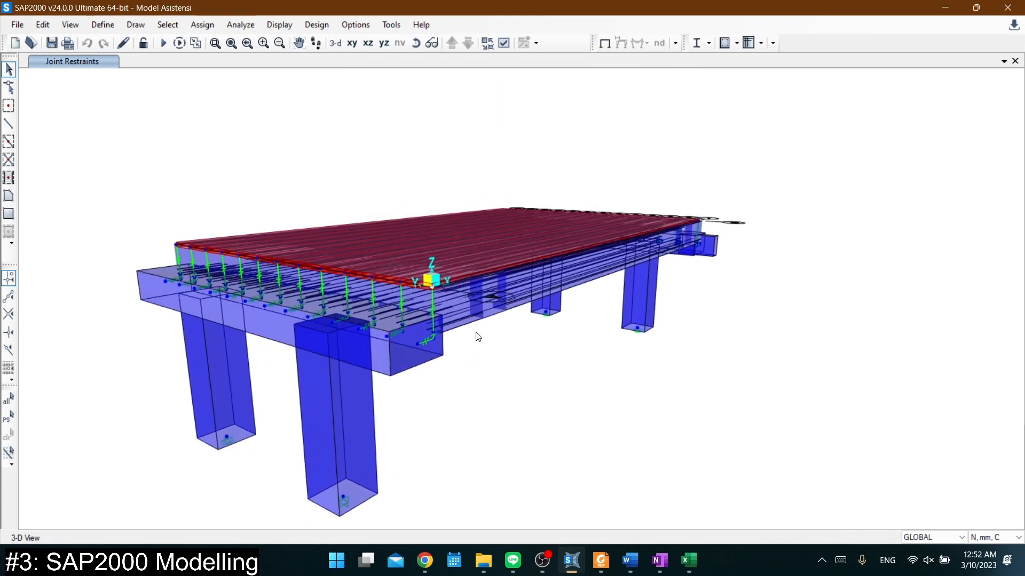
pyautogui.keyDown('shift'); pyautogui.moveTo(477, 337); pyautogui.dragTo(434, 331, button='middle'); pyautogui.keyUp('shift')
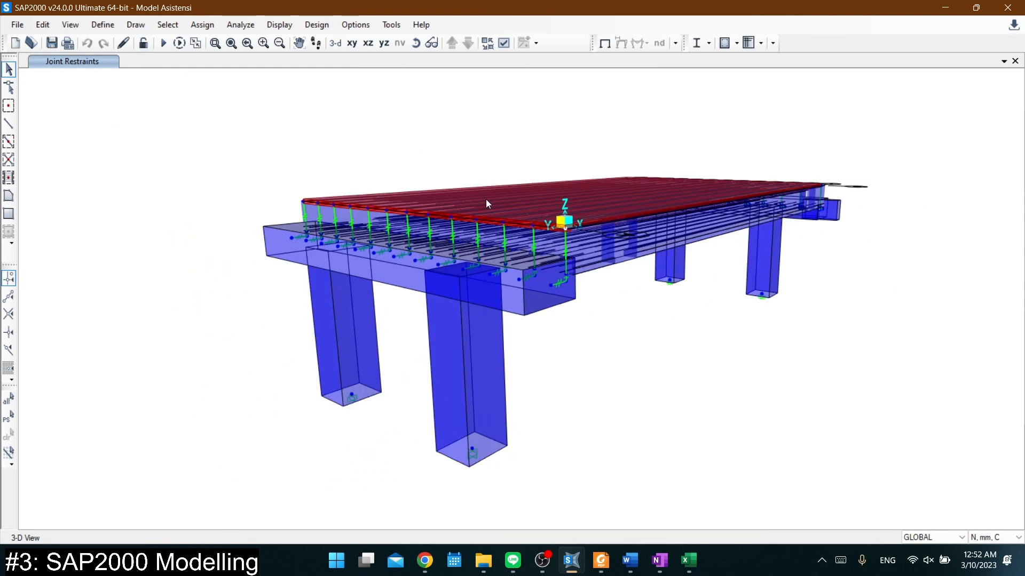
# Set the view type back to Standard in the display options
pyautogui.click(504, 43)
pyautogui.click(476, 105)
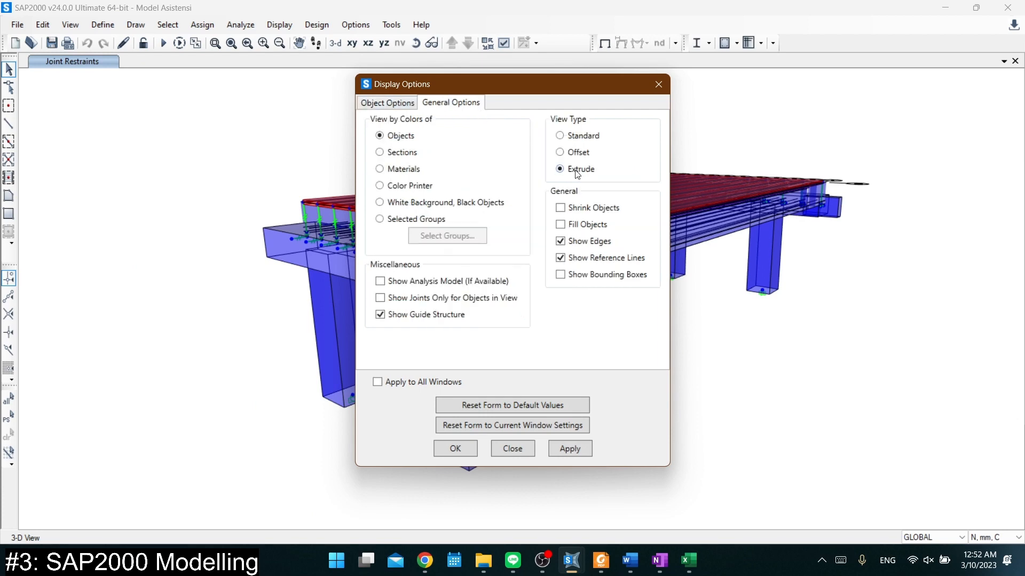
pyautogui.click(778, 405)
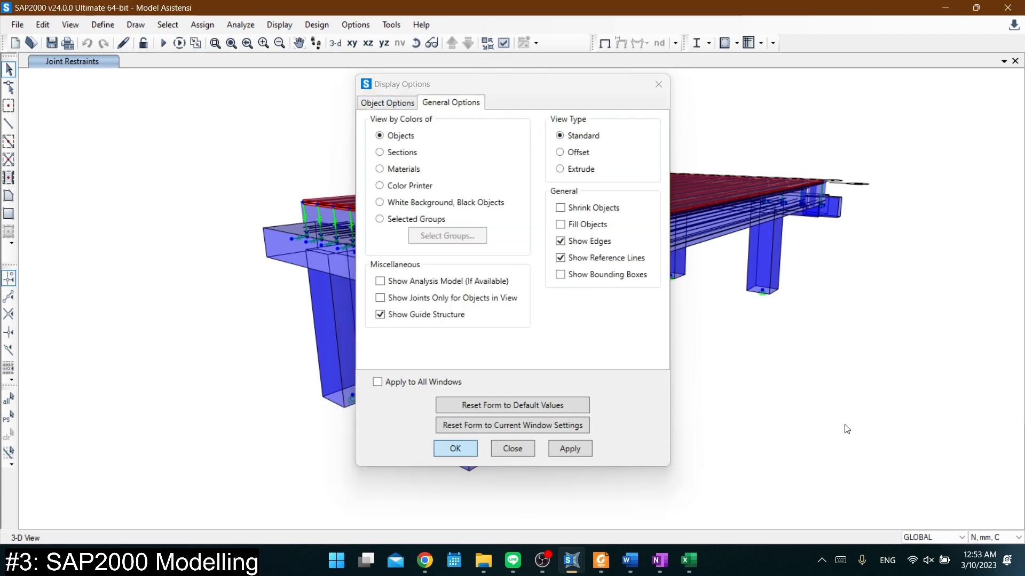
# Select all objects of the bridge model and delete them, keeping only the grid lines
pyautogui.hotkey('ctrl', 'a')
pyautogui.hotkey('ctrl', 'q')
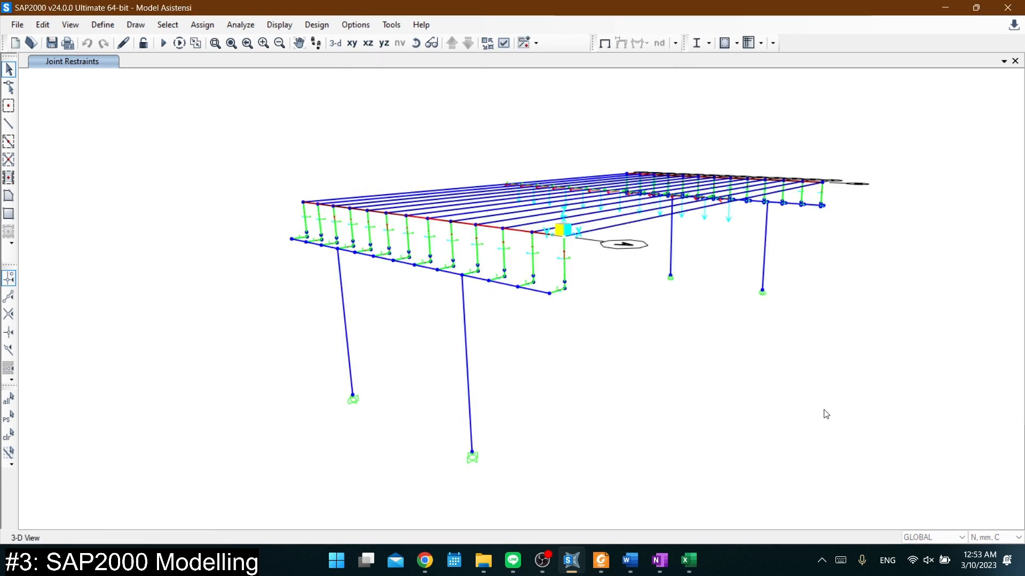
pyautogui.keyDown('shift'); pyautogui.moveTo(826, 415); pyautogui.dragTo(618, 293, button='middle'); pyautogui.keyUp('shift')
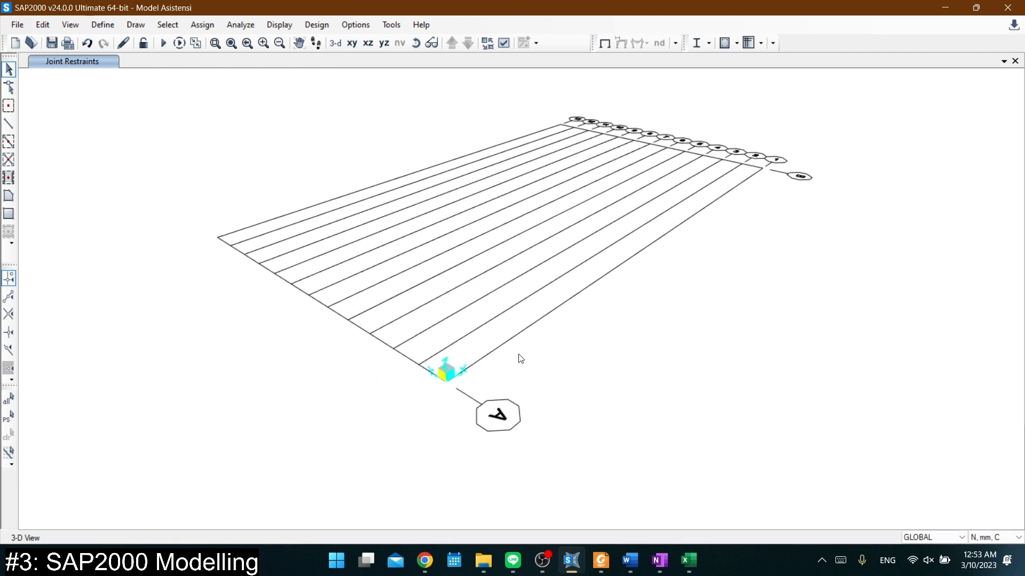
pyautogui.keyDown('shift'); pyautogui.moveTo(617, 430); pyautogui.dragTo(606, 420, button='middle'); pyautogui.keyUp('shift')
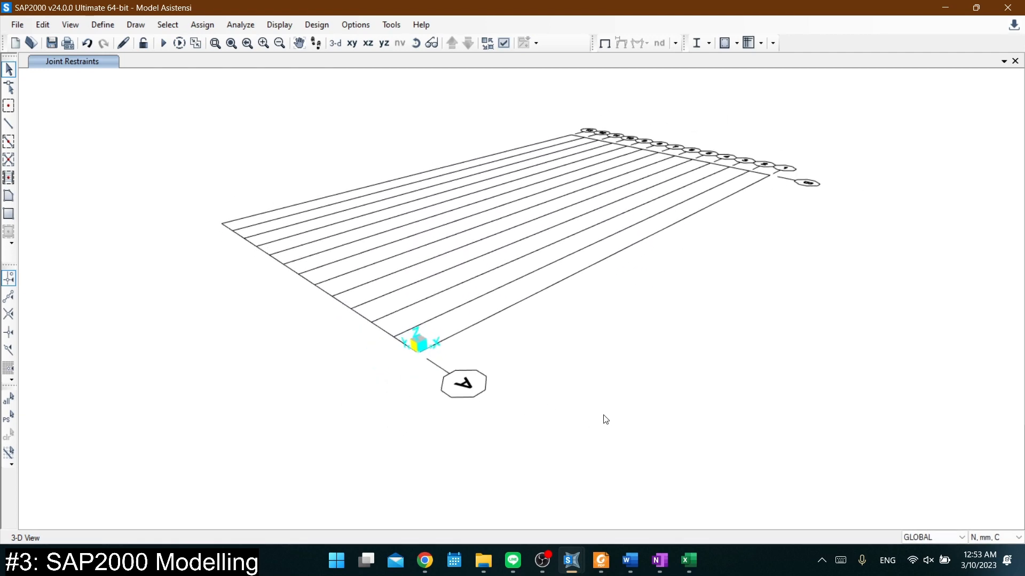
pyautogui.keyDown('shift'); pyautogui.moveTo(527, 372); pyautogui.dragTo(657, 396, button='middle'); pyautogui.keyUp('shift')
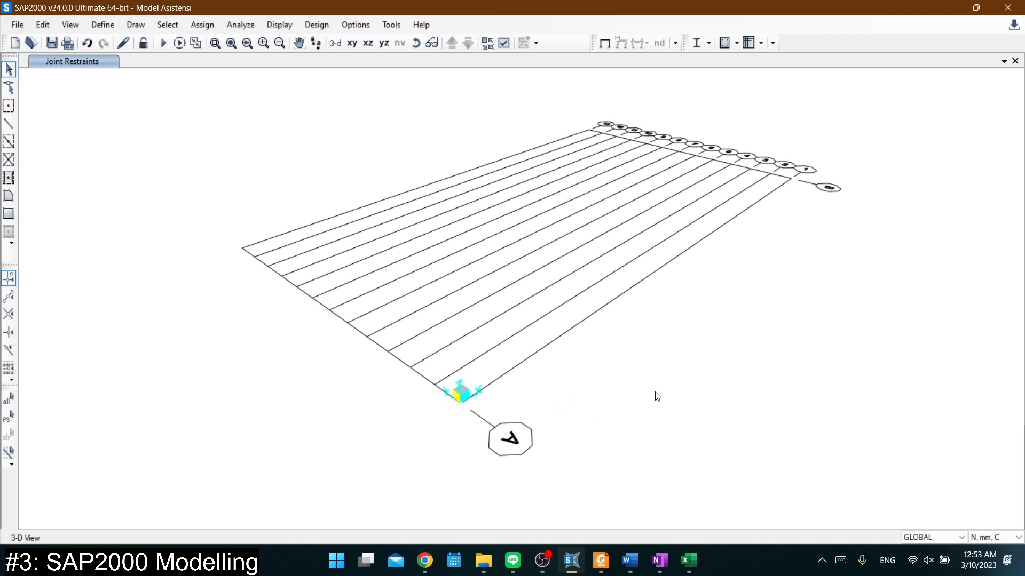
pyautogui.moveTo(681, 475); pyautogui.dragTo(572, 363)
# Open the GLOBAL grid system's data and review the X, Y and Z grid ordinates
pyautogui.rightClick(601, 357)
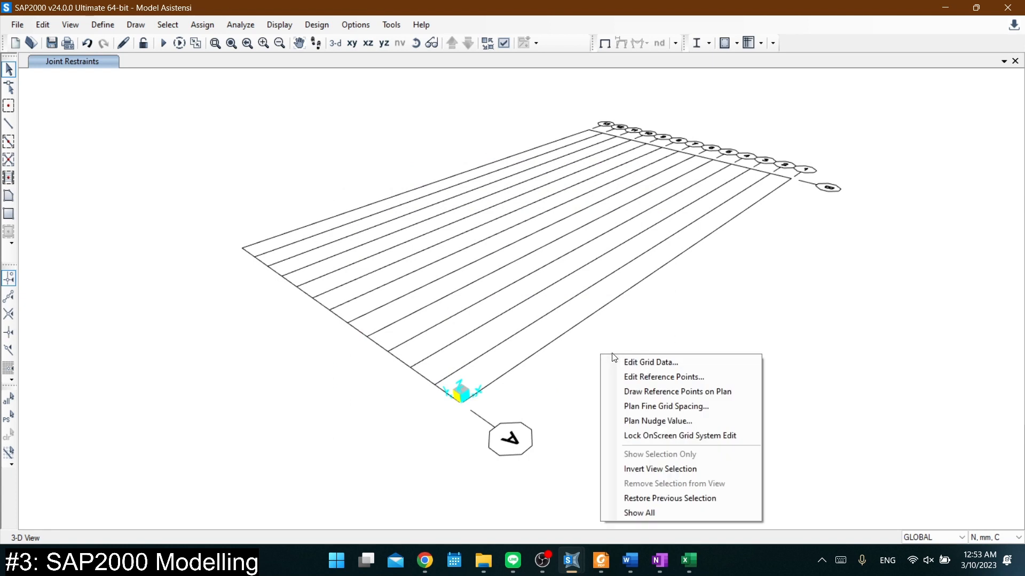
pyautogui.click(615, 358)
pyautogui.click(560, 288)
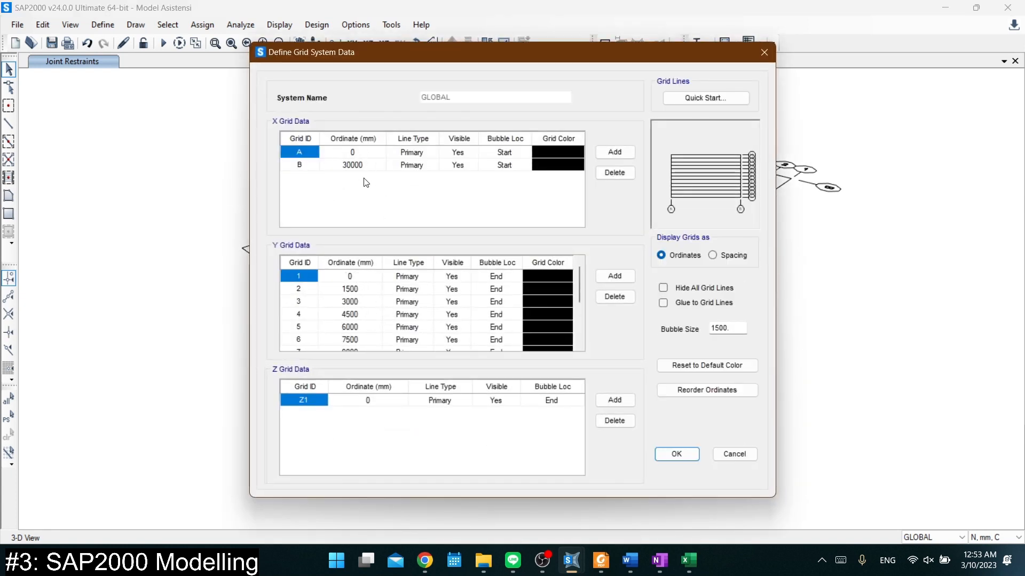
pyautogui.scroll(-3, 357, 326)
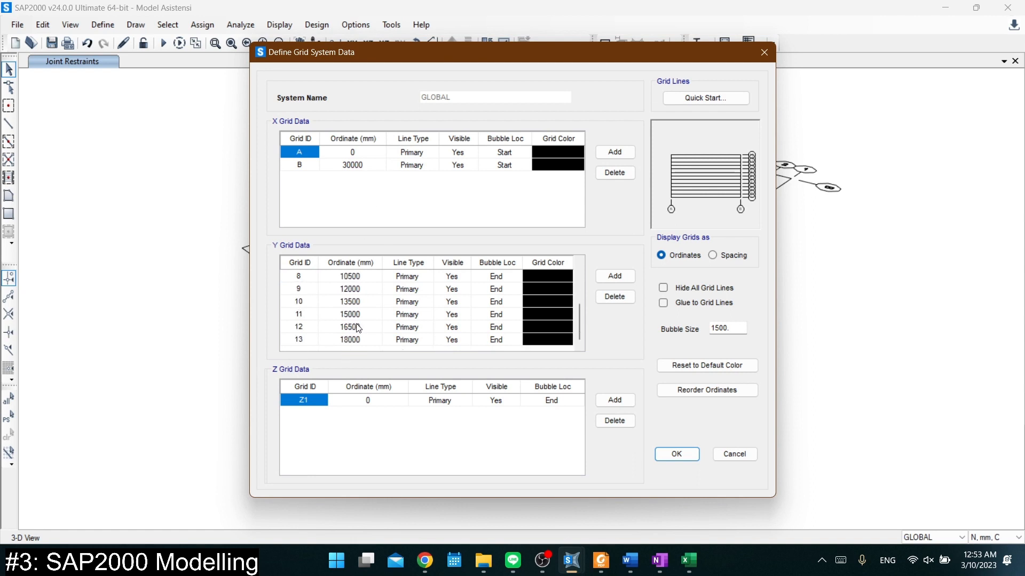
pyautogui.scroll(3, 386, 342)
pyautogui.scroll(-3, 386, 342)
pyautogui.scroll(3, 367, 305)
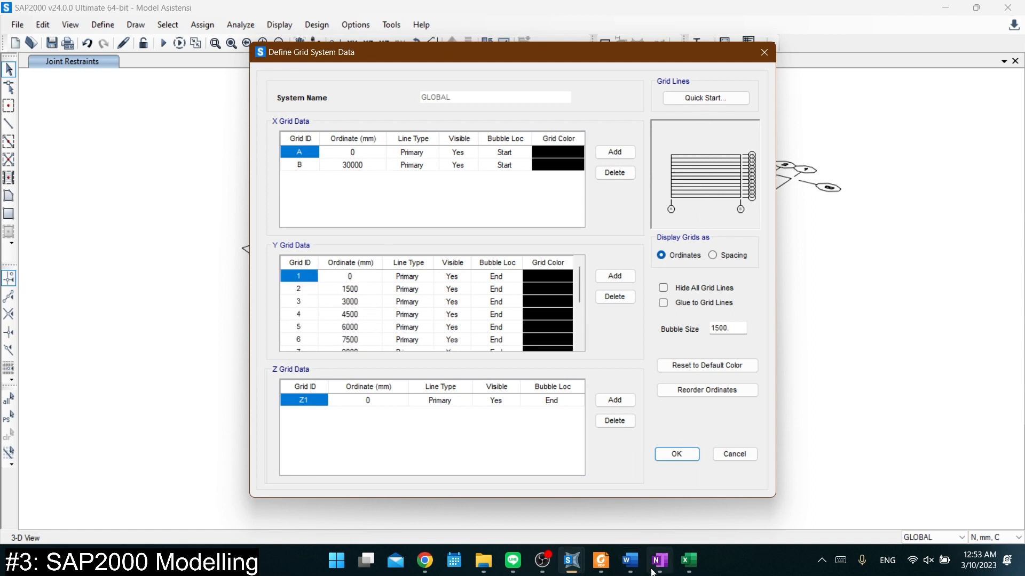
# Switch to the Brosure Wika Beton PDF in Foxit PDF Reader and examine the PC-I girder sections and post-tension specification table
pyautogui.click(601, 560)
pyautogui.scroll(-5, 562, 316)
pyautogui.scroll(3, 565, 320)
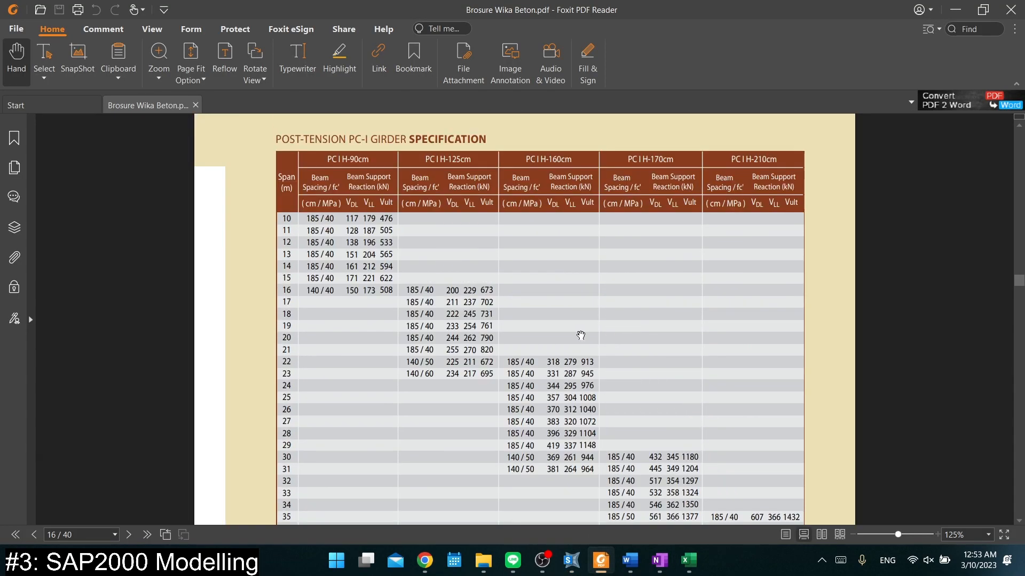
pyautogui.scroll(3, 534, 235)
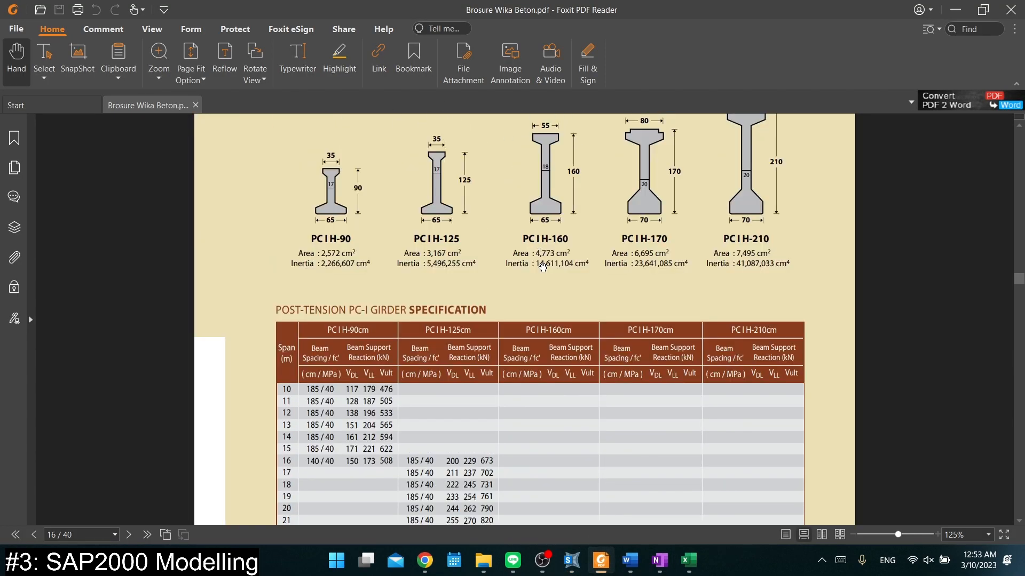
pyautogui.scroll(-2, 550, 301)
pyautogui.scroll(2, 547, 235)
pyautogui.scroll(-5, 561, 249)
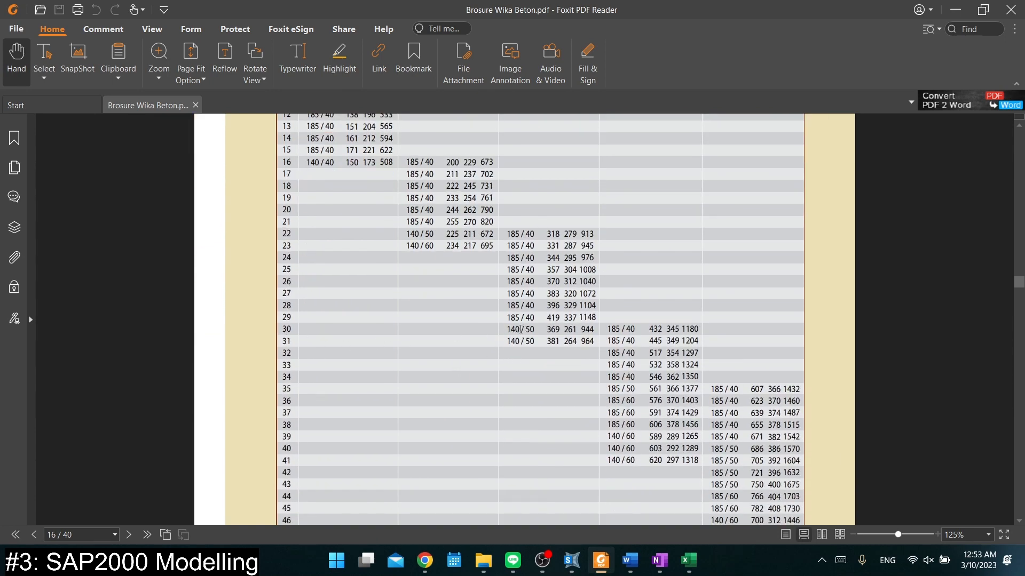
# Check the beam spacing and concrete strength entries of the PC I H-160cm girder for the 30 m and 31 m spans
pyautogui.click(538, 360)
pyautogui.scroll(3, 535, 358)
pyautogui.scroll(-2, 533, 356)
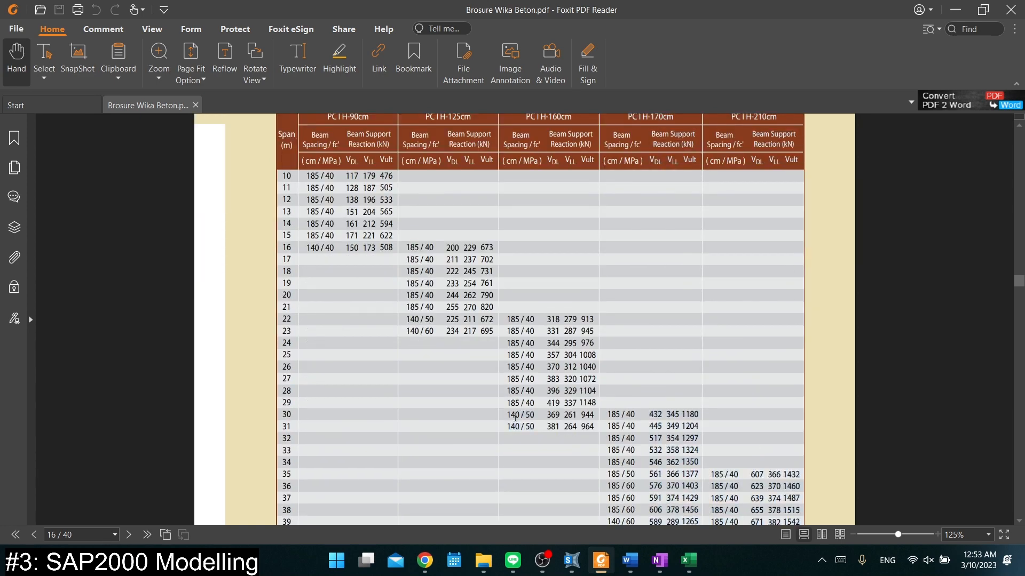
pyautogui.click(525, 426)
pyautogui.doubleClick(510, 416)
pyautogui.click(514, 427)
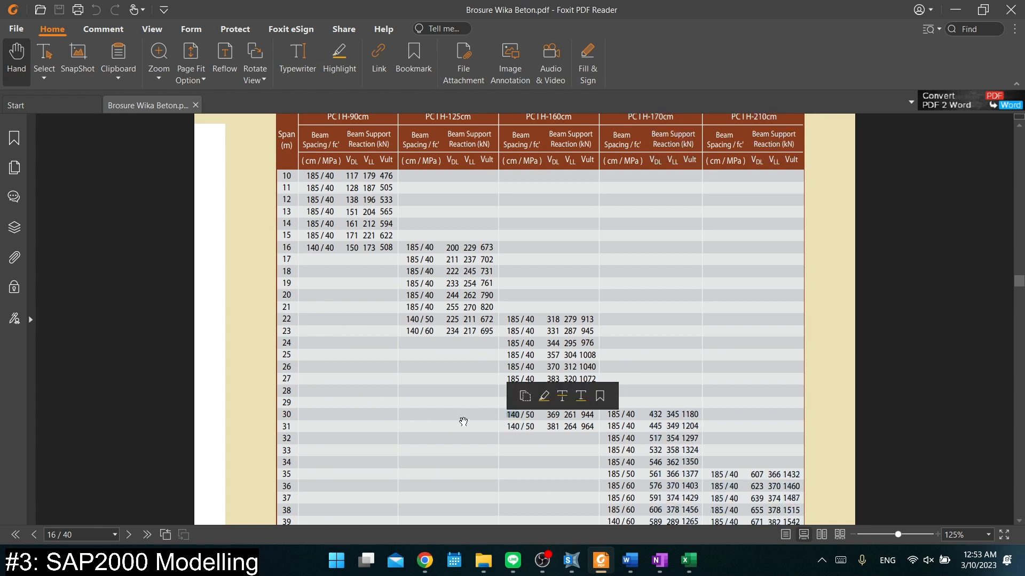
pyautogui.click(463, 422)
pyautogui.moveTo(614, 377); pyautogui.dragTo(535, 393)
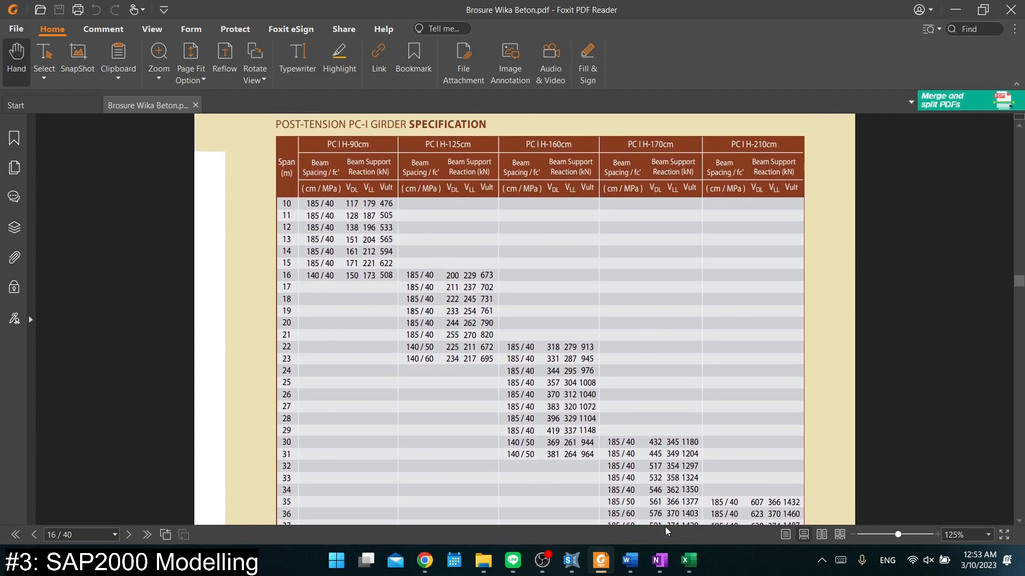
pyautogui.moveTo(536, 462); pyautogui.dragTo(533, 441)
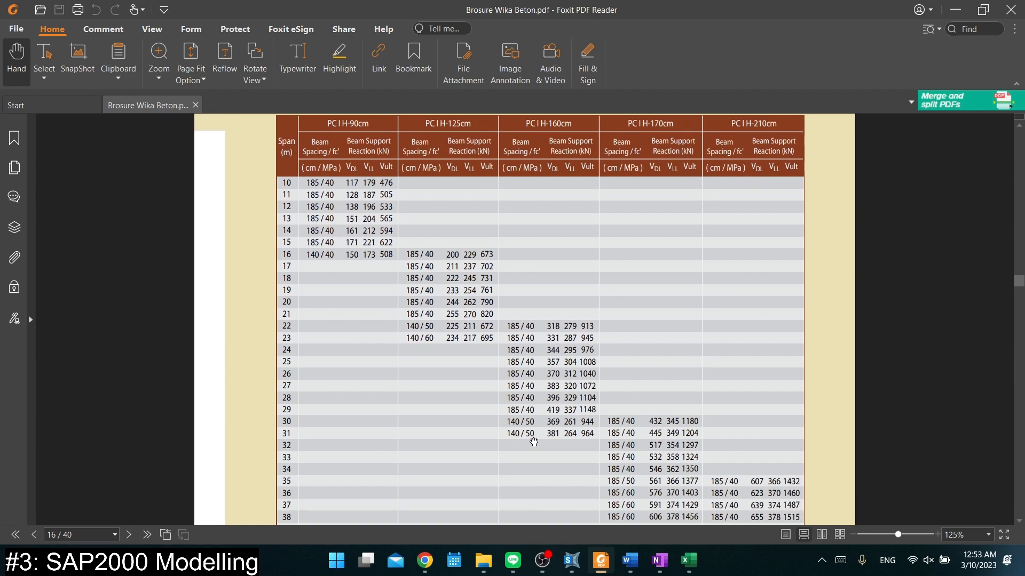
# Switch to the blank Excel workbook and enter 18000 mm in A1:B1 and 150 cm in A2:B2
pyautogui.click(688, 561)
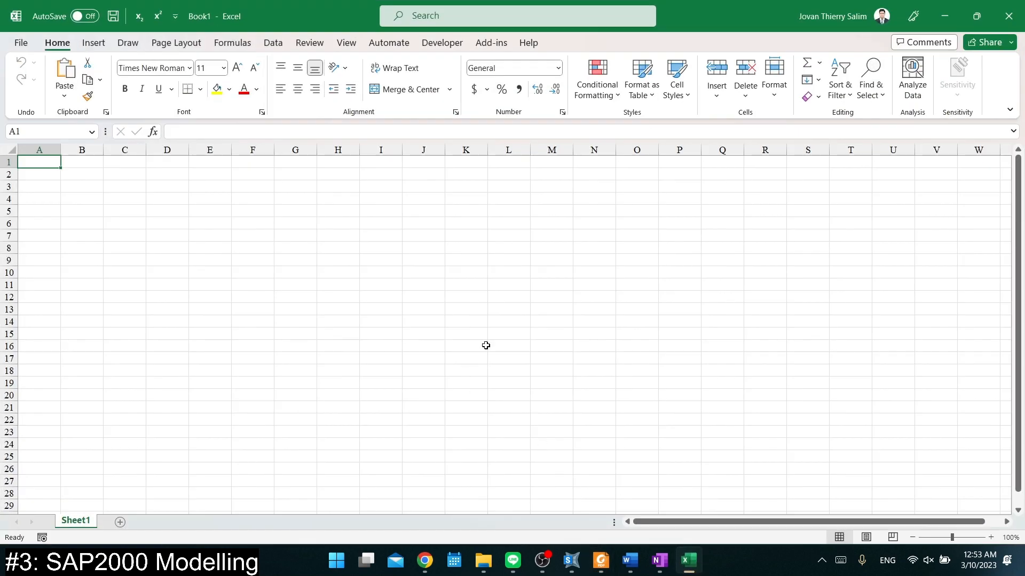
pyautogui.write('18000')
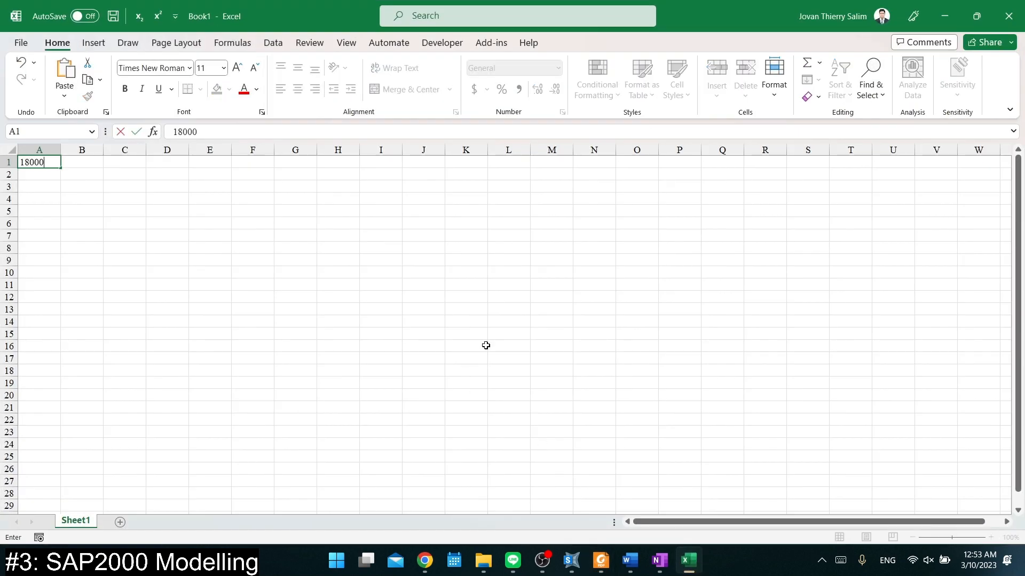
pyautogui.press('Tab')
pyautogui.write('mm')
pyautogui.press('Return')
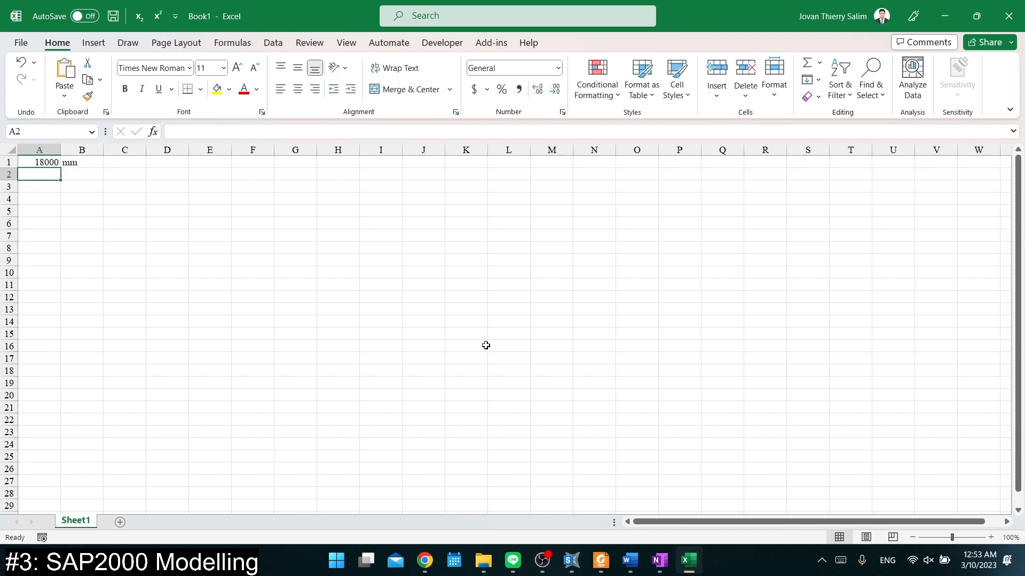
pyautogui.write('150')
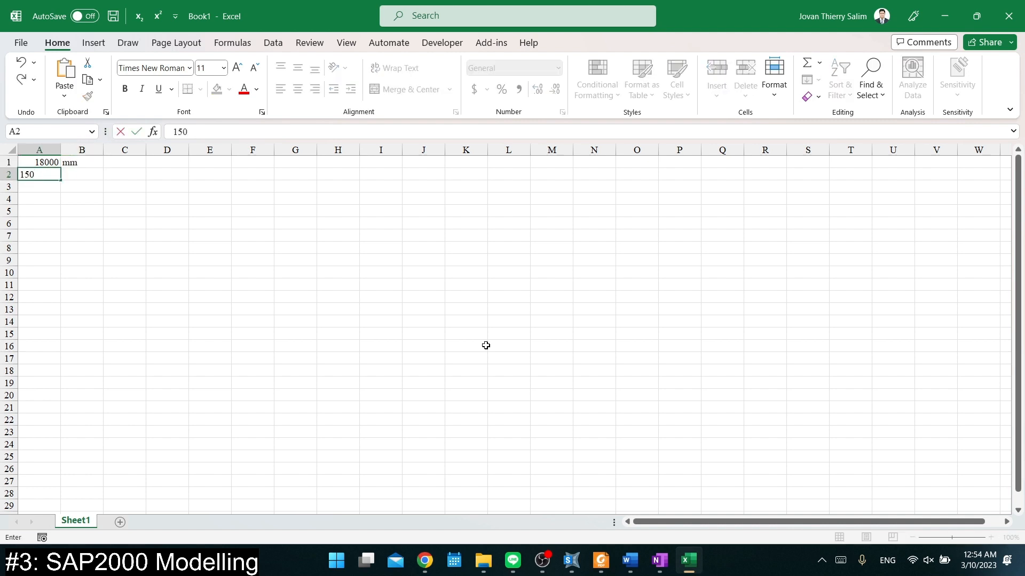
pyautogui.press('Tab')
pyautogui.write('cm')
pyautogui.press('Return')
# Change the bridge width in the first row to 1800 with the unit cm
pyautogui.press('Up')
pyautogui.press('Up')
pyautogui.write('1800')
pyautogui.press('Tab')
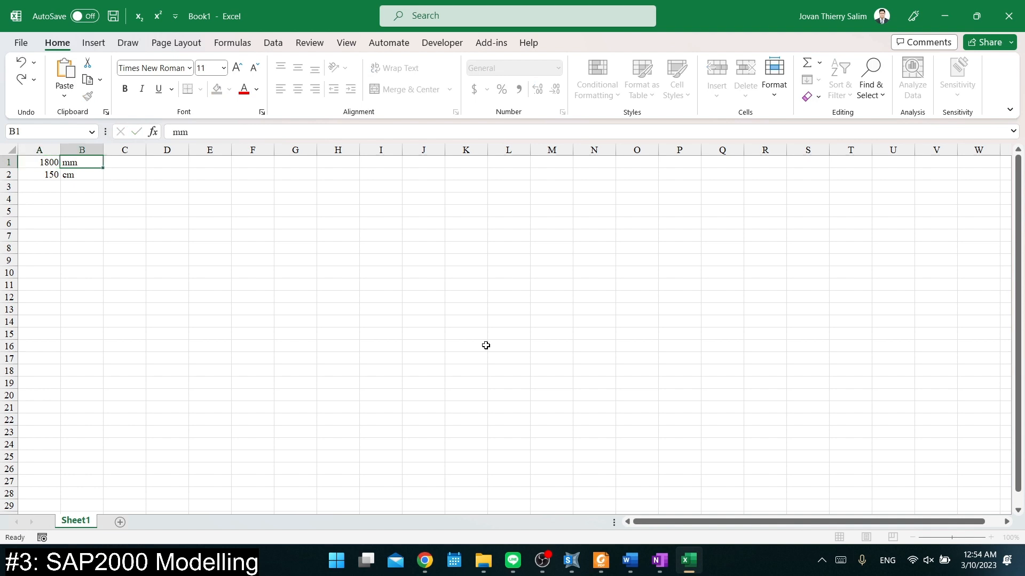
pyautogui.press('BackSpace')
pyautogui.press('BackSpace')
pyautogui.write('cm')
pyautogui.press('Return')
pyautogui.press('Return')
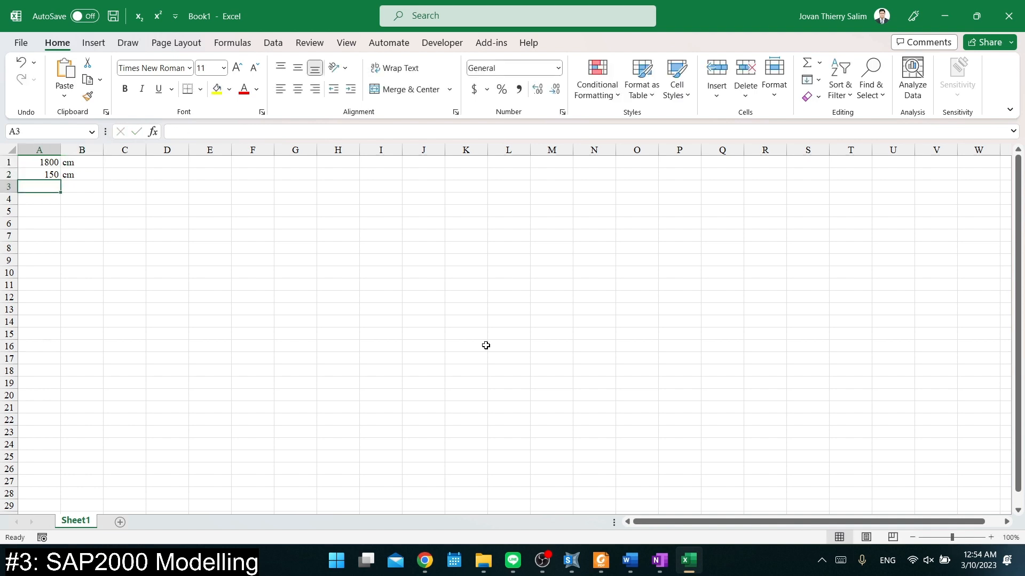
# In cell A3, divide the bridge width in A1 by the girder spacing in A2
pyautogui.write('=')
pyautogui.press('Up')
pyautogui.press('Up')
pyautogui.write('/')
pyautogui.press('Up')
pyautogui.press('Return')
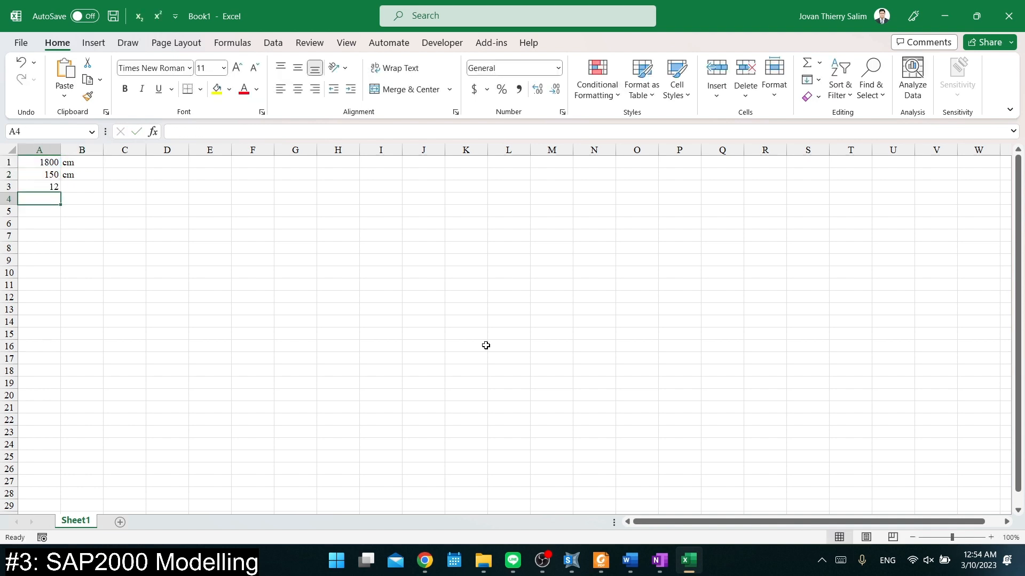
pyautogui.press('Up')
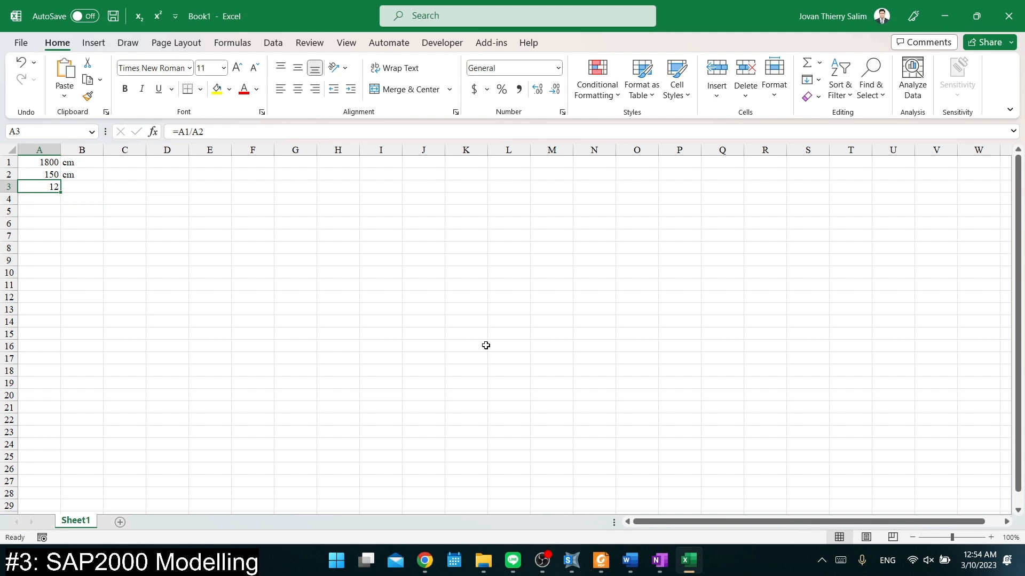
# Switch to the OneNote girder sketches and draw a red deck slab outline over the girders of both layouts
pyautogui.click(660, 560)
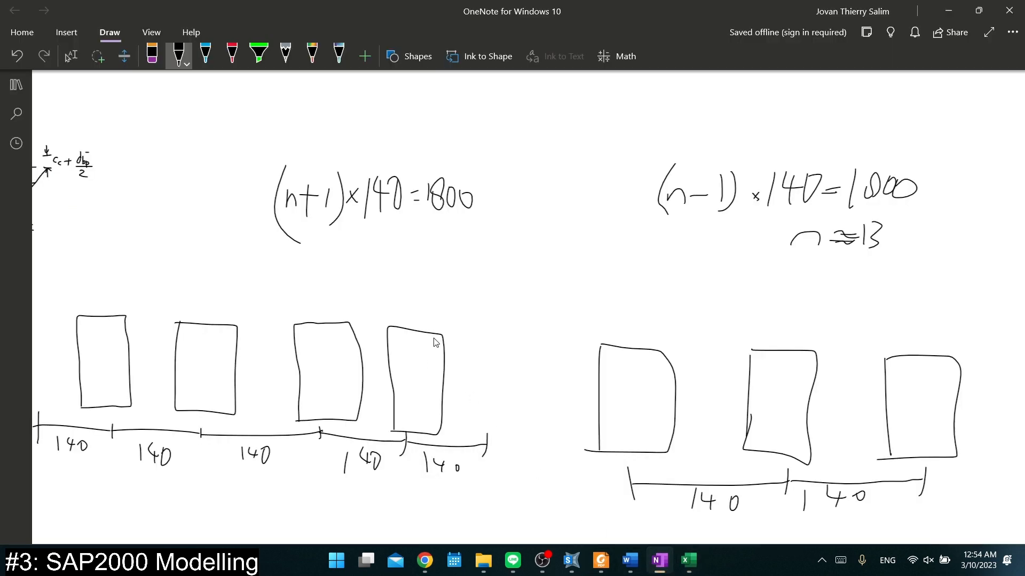
pyautogui.scroll(-3, 435, 342)
pyautogui.click(232, 54)
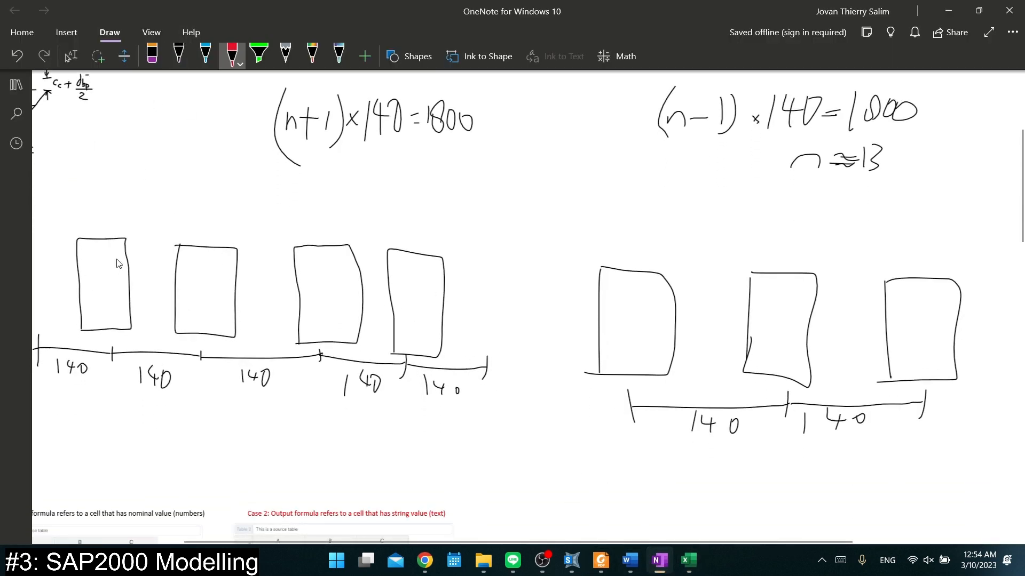
pyautogui.moveTo(40, 233)
pyautogui.mouseDown()
pyautogui.moveTo(406, 281)
pyautogui.moveTo(500, 266)
pyautogui.mouseUp()
pyautogui.hotkey('ctrl', 'z')
pyautogui.moveTo(46, 240)
pyautogui.mouseDown()
pyautogui.moveTo(469, 250)
pyautogui.moveTo(373, 224)
pyautogui.moveTo(59, 217)
pyautogui.moveTo(48, 236)
pyautogui.mouseUp()
pyautogui.moveTo(602, 267)
pyautogui.mouseDown()
pyautogui.moveTo(940, 282)
pyautogui.moveTo(747, 252)
pyautogui.moveTo(606, 245)
pyautogui.moveTo(602, 265)
pyautogui.mouseUp()
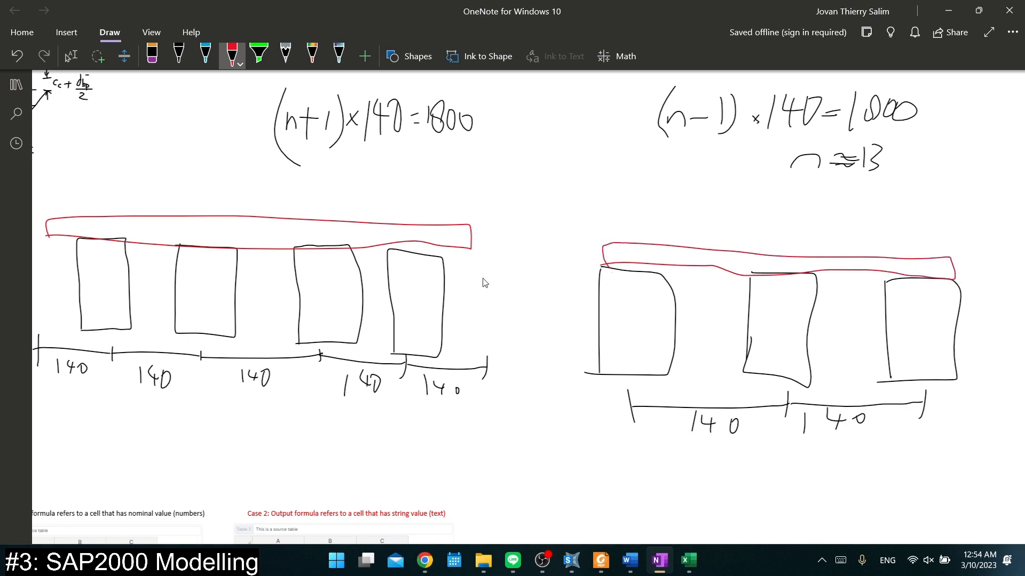
# Mark the deck overhangs at both ends of the (n+1) layout with short red double-headed arrows
pyautogui.moveTo(445, 184); pyautogui.dragTo(446, 203)
pyautogui.moveTo(447, 194); pyautogui.dragTo(467, 194)
pyautogui.moveTo(468, 180); pyautogui.dragTo(462, 198)
pyautogui.moveTo(453, 187); pyautogui.dragTo(449, 198)
pyautogui.moveTo(48, 196); pyautogui.dragTo(67, 195)
pyautogui.moveTo(74, 183); pyautogui.dragTo(75, 198)
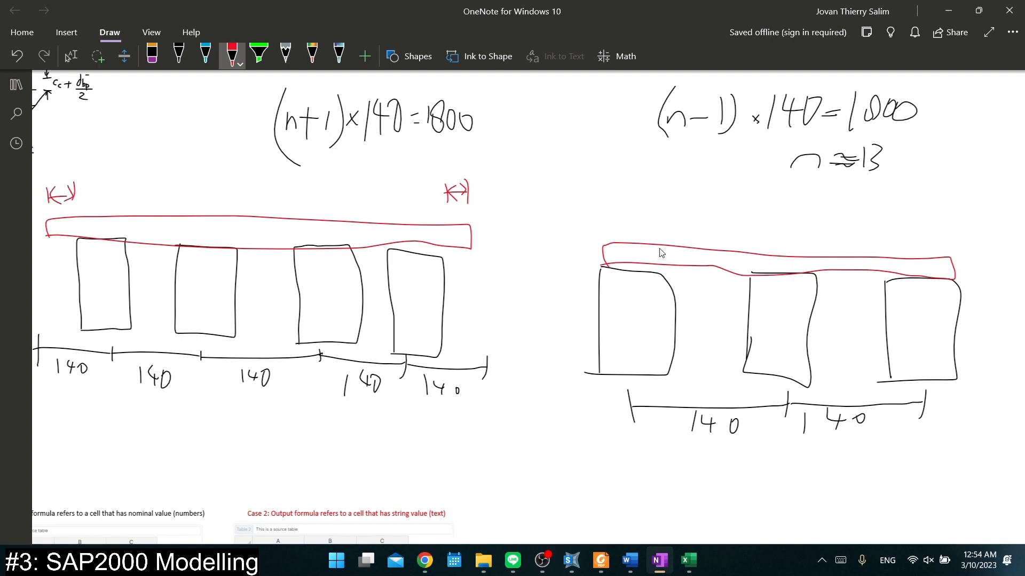
# Draw a red dimension arrow spanning the full deck width above the (n-1) layout
pyautogui.moveTo(601, 197); pyautogui.dragTo(601, 226)
pyautogui.moveTo(601, 212)
pyautogui.mouseDown()
pyautogui.moveTo(952, 227)
pyautogui.moveTo(954, 240)
pyautogui.moveTo(953, 226)
pyautogui.mouseUp()
pyautogui.moveTo(617, 201); pyautogui.dragTo(625, 240)
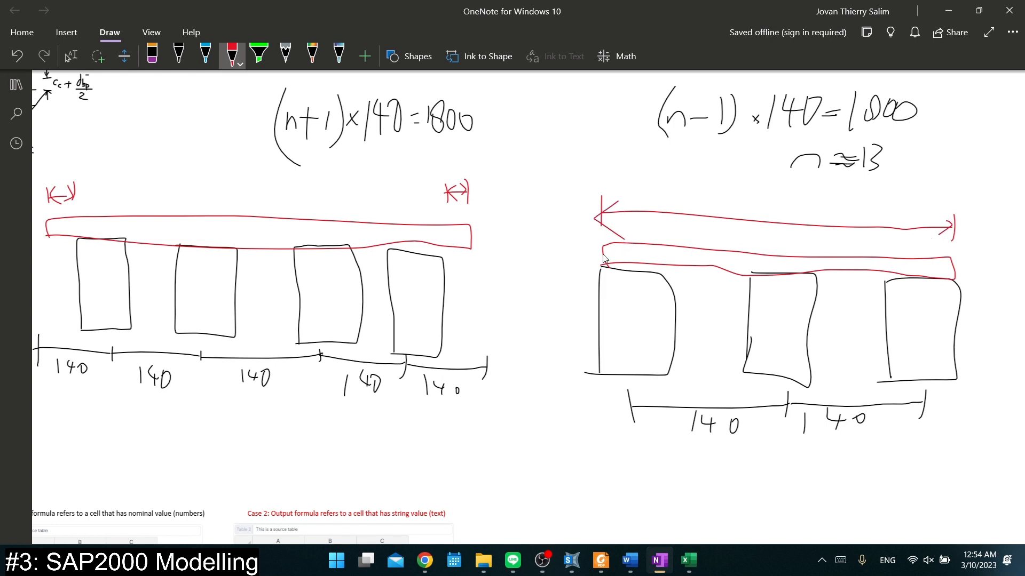
pyautogui.moveTo(714, 353); pyautogui.dragTo(758, 312)
pyautogui.hotkey('ctrl', 'z')
# Return to the Excel workbook and change the formula in A3 to =A1/A2+1
pyautogui.hotkey('alt', 'Tab')
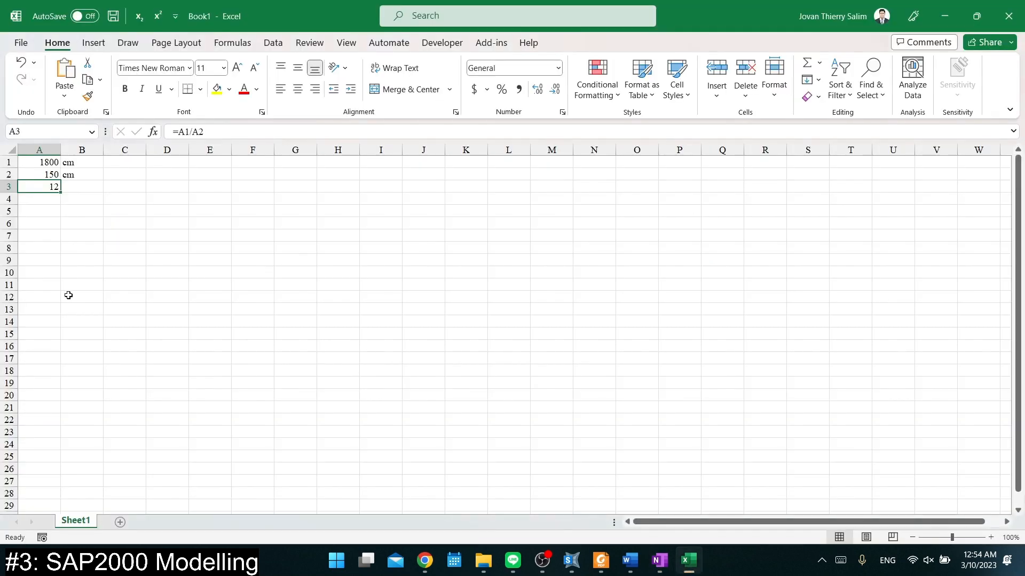
pyautogui.click(239, 128)
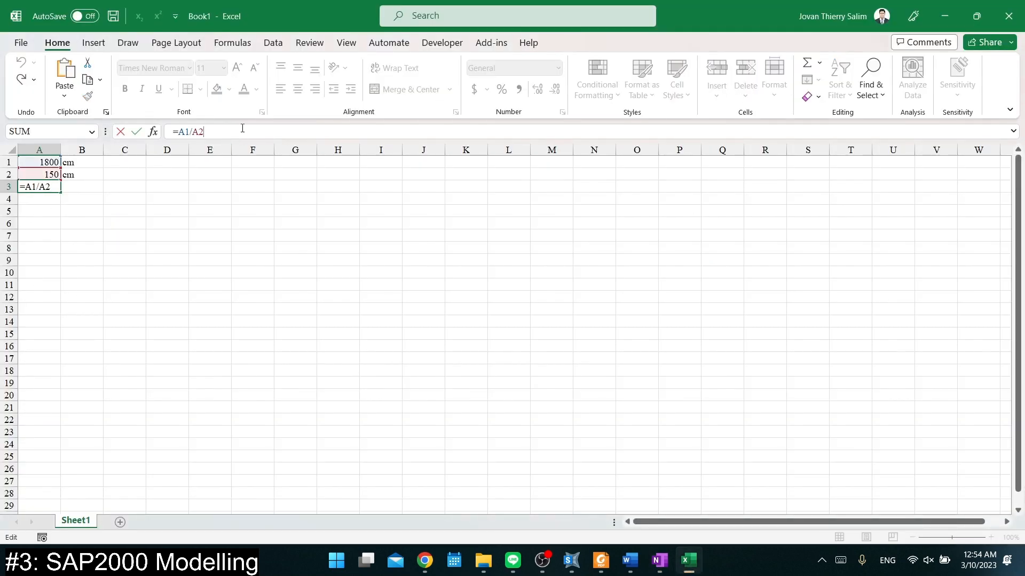
pyautogui.write('+1')
pyautogui.press('Return')
pyautogui.click(50, 184)
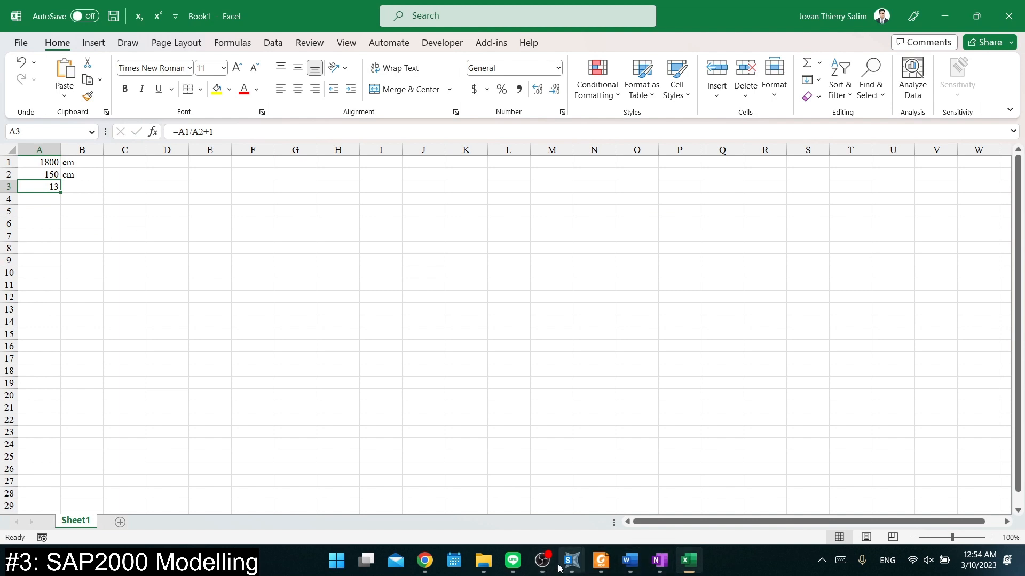
# Switch to SAP2000, check the number and ordinates of the Y grid lines, and accept the grid system data
pyautogui.moveTo(565, 566)
pyautogui.click(610, 513)
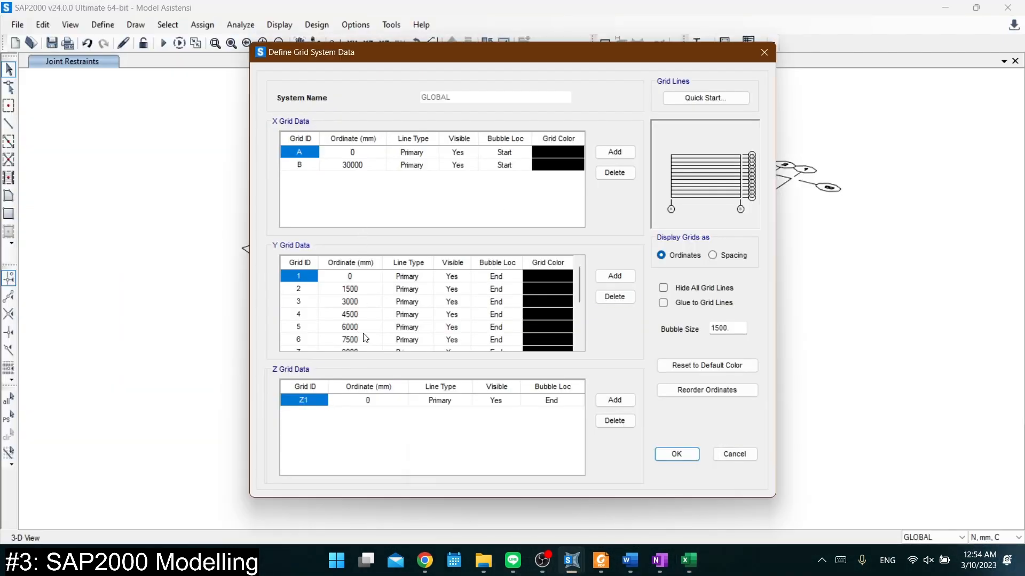
pyautogui.click(299, 276)
pyautogui.moveTo(302, 283); pyautogui.dragTo(299, 384)
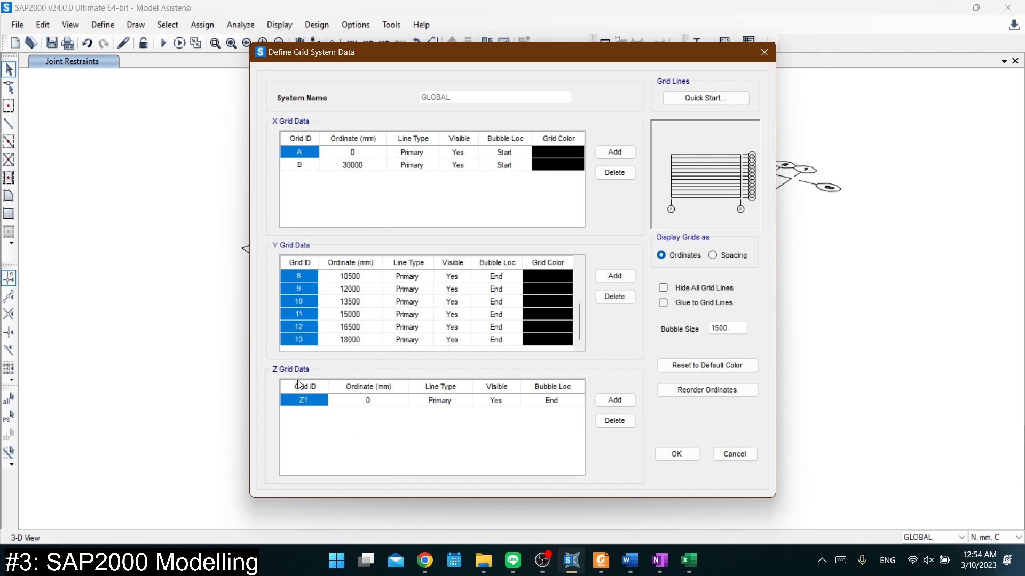
pyautogui.scroll(3, 480, 342)
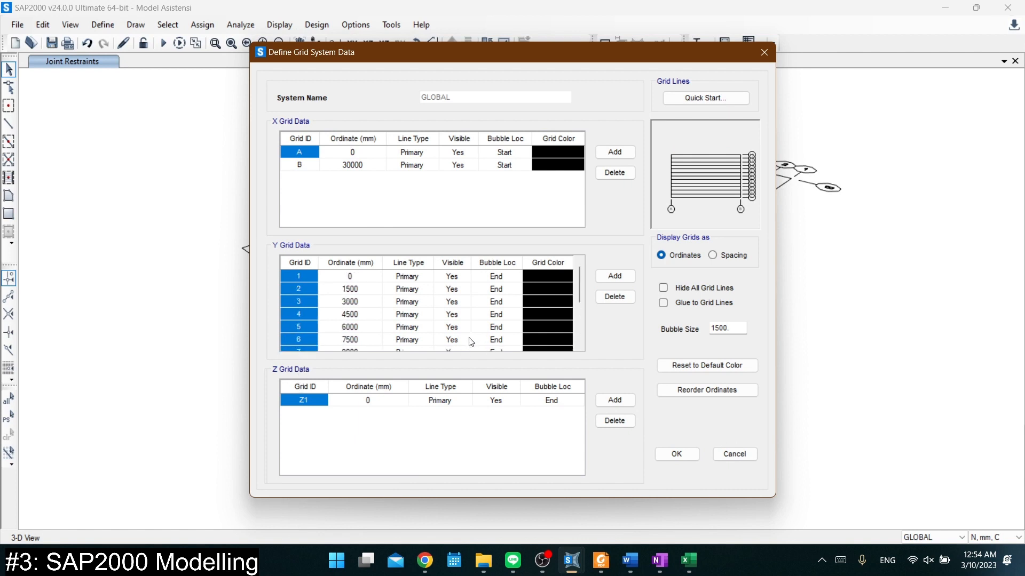
pyautogui.click(366, 291)
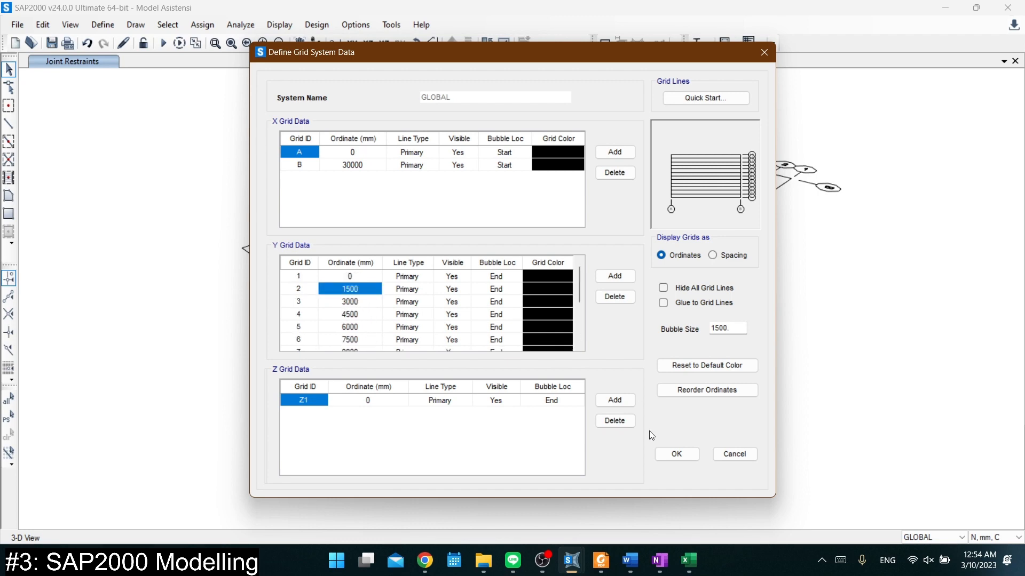
pyautogui.click(677, 454)
pyautogui.click(524, 358)
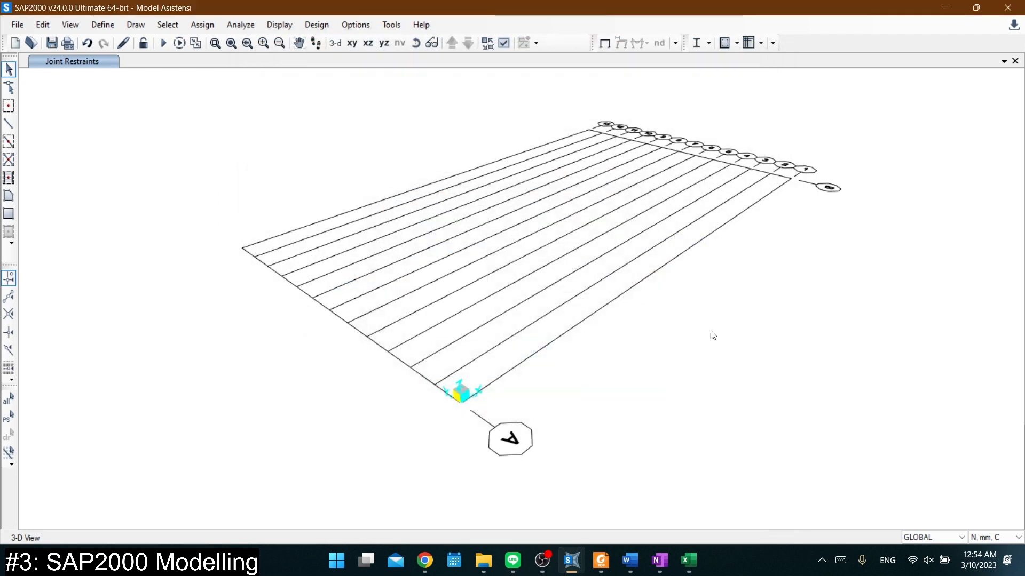
# Open the link/support property definitions and select the Rigid property
pyautogui.keyDown('shift'); pyautogui.moveTo(660, 370); pyautogui.dragTo(718, 343, button='middle'); pyautogui.keyUp('shift')
pyautogui.keyDown('shift'); pyautogui.moveTo(489, 249); pyautogui.dragTo(497, 282, button='middle'); pyautogui.keyUp('shift')
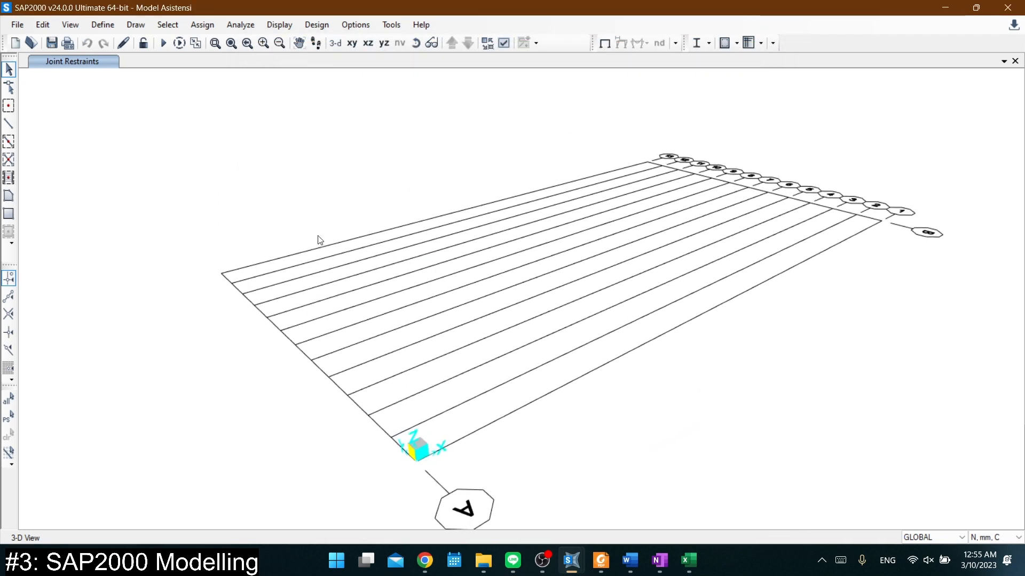
pyautogui.moveTo(315, 260); pyautogui.dragTo(244, 182, button='middle')
pyautogui.click(111, 28)
pyautogui.moveTo(153, 64)
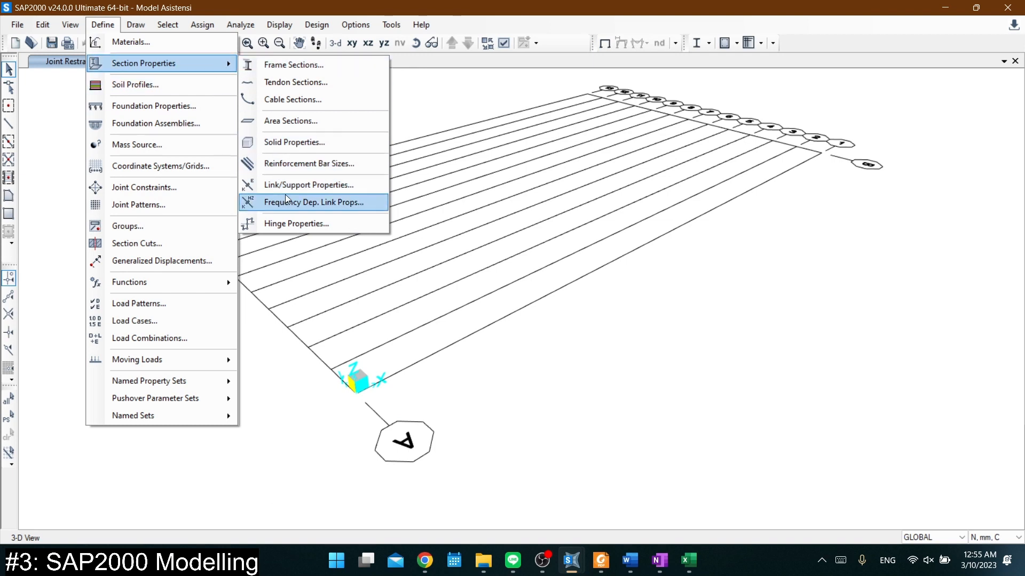
pyautogui.click(302, 184)
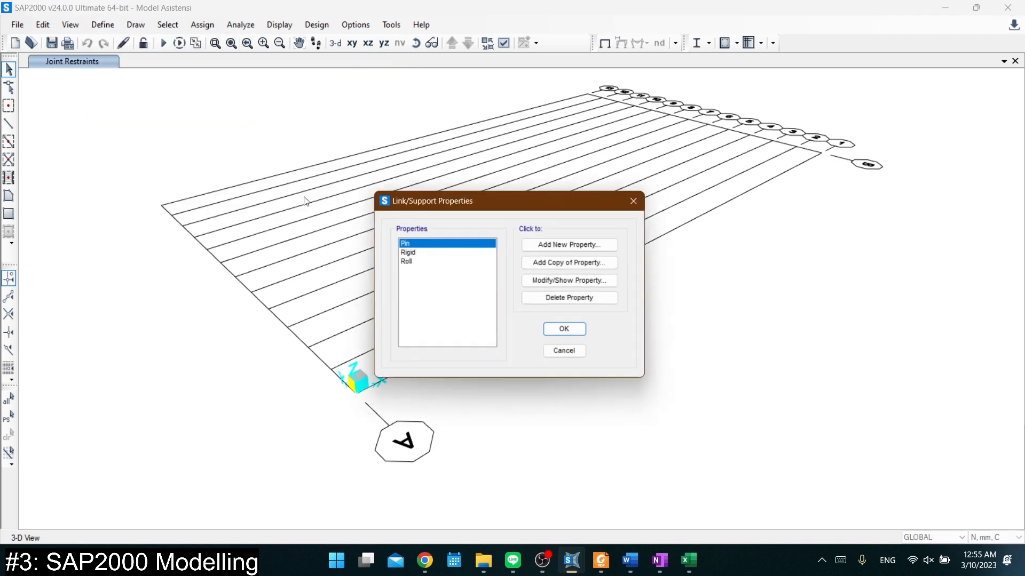
pyautogui.click(446, 262)
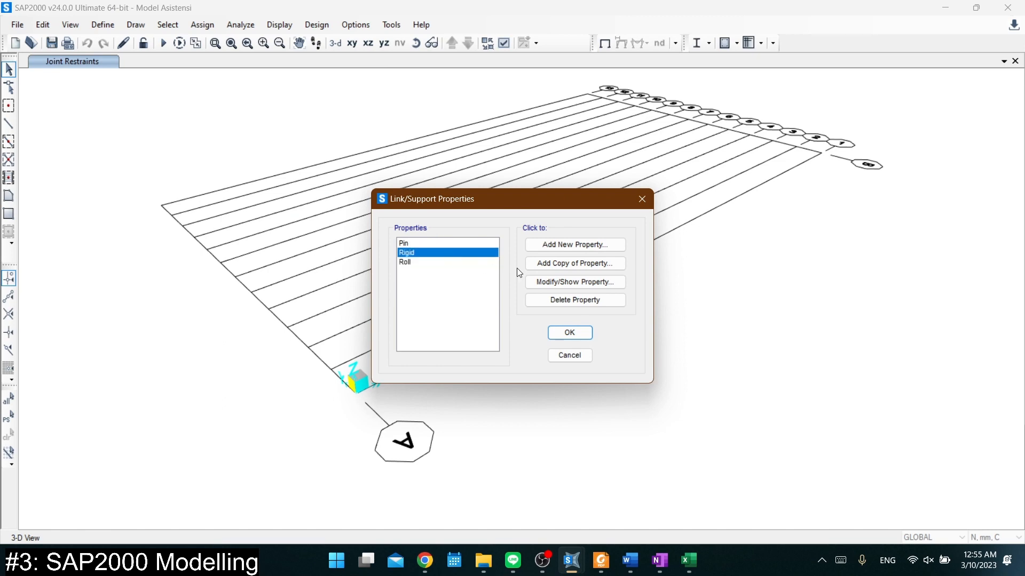
pyautogui.click(472, 254)
# Try out a new Linear link property named Jepit with U1 to U3 and R1 to R3 all fixed, and discard it
pyautogui.click(557, 244)
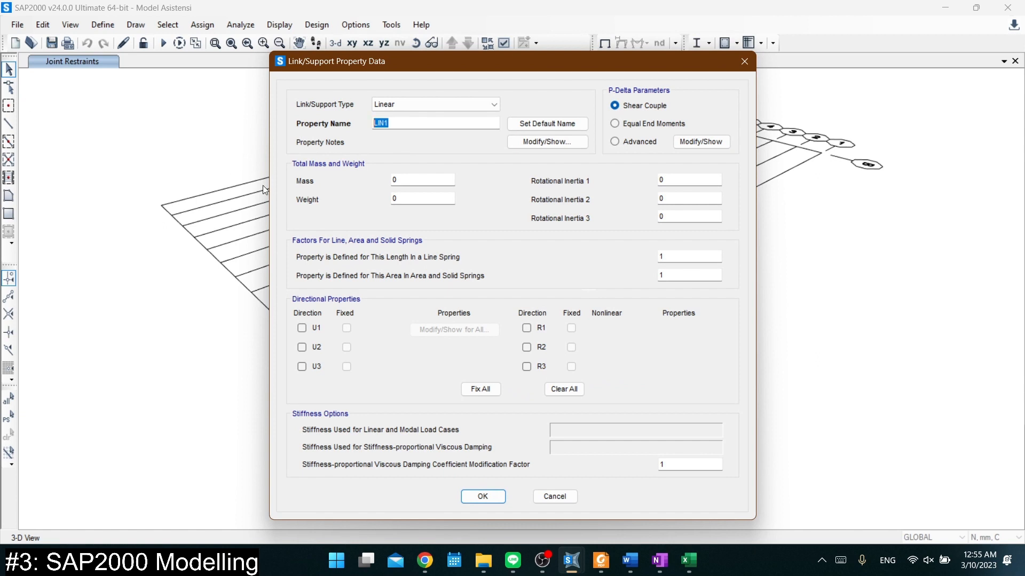
pyautogui.write('Jepit')
pyautogui.press('Tab')
pyautogui.press('Tab')
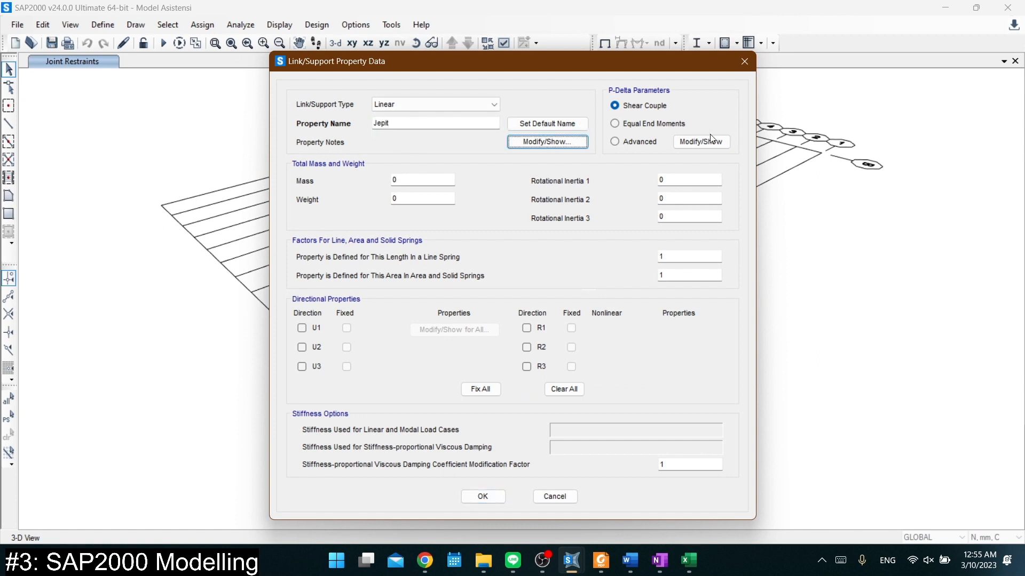
pyautogui.press('Tab')
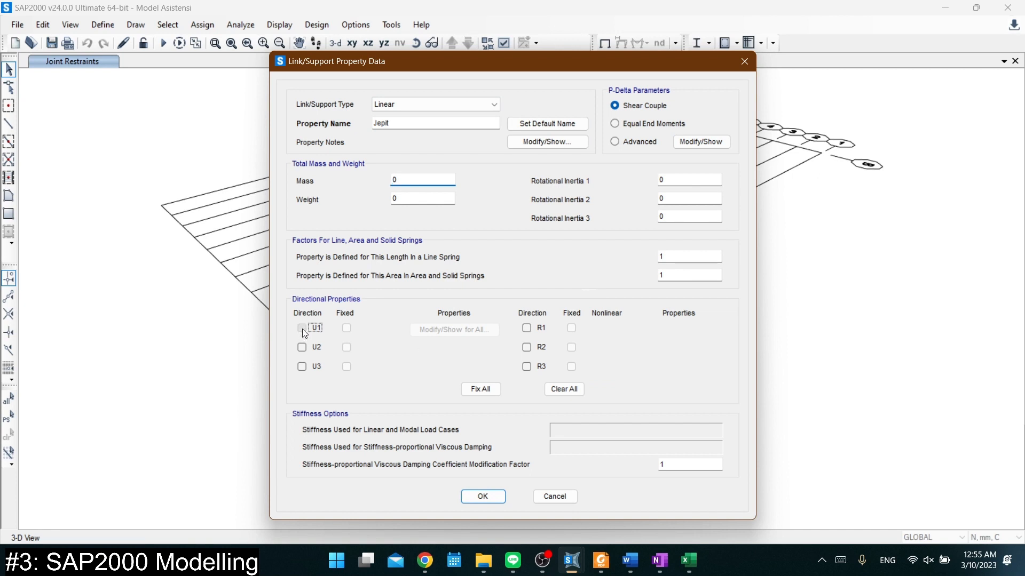
pyautogui.click(302, 328)
pyautogui.click(302, 347)
pyautogui.click(301, 367)
pyautogui.click(346, 329)
pyautogui.click(346, 348)
pyautogui.click(346, 366)
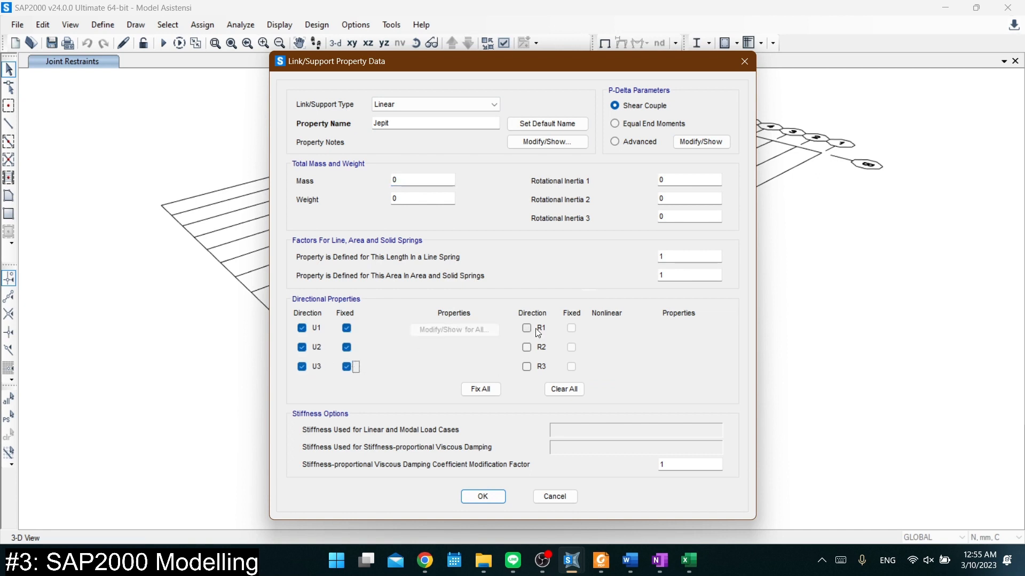
pyautogui.click(480, 389)
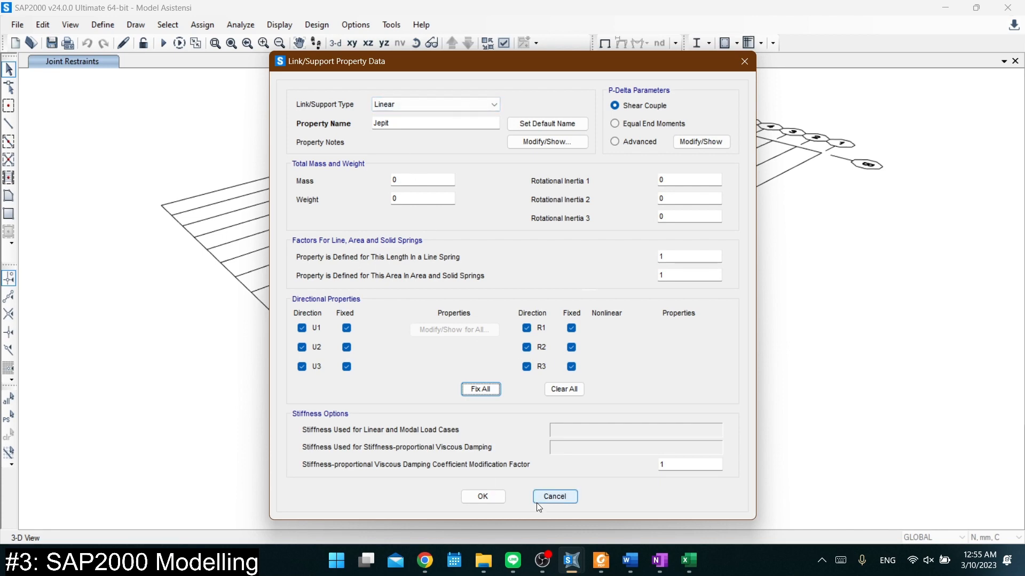
pyautogui.click(555, 496)
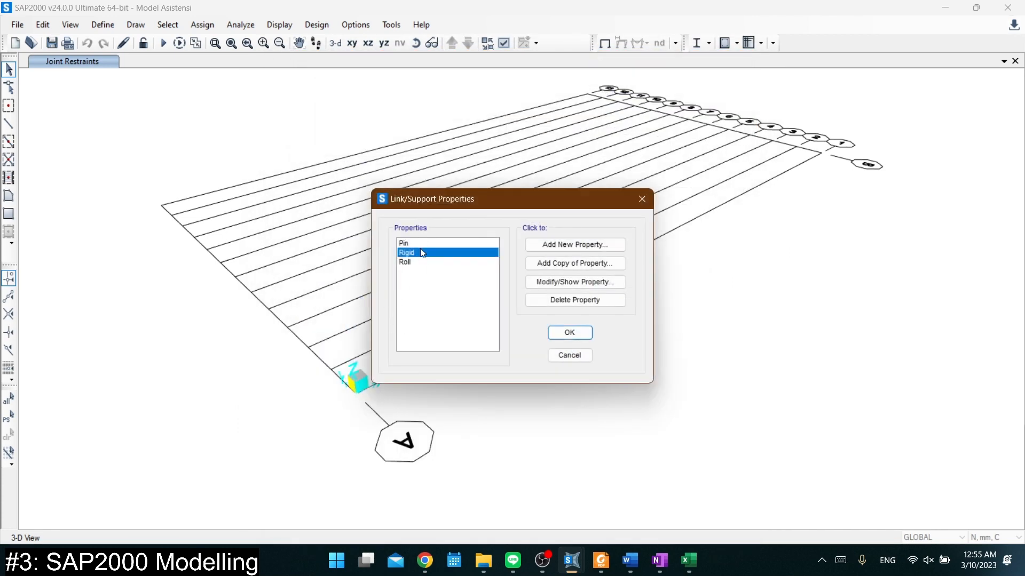
# Review the fixed directions of the Rigid link property and the link/support types offered for a new property, saving nothing
pyautogui.click(568, 283)
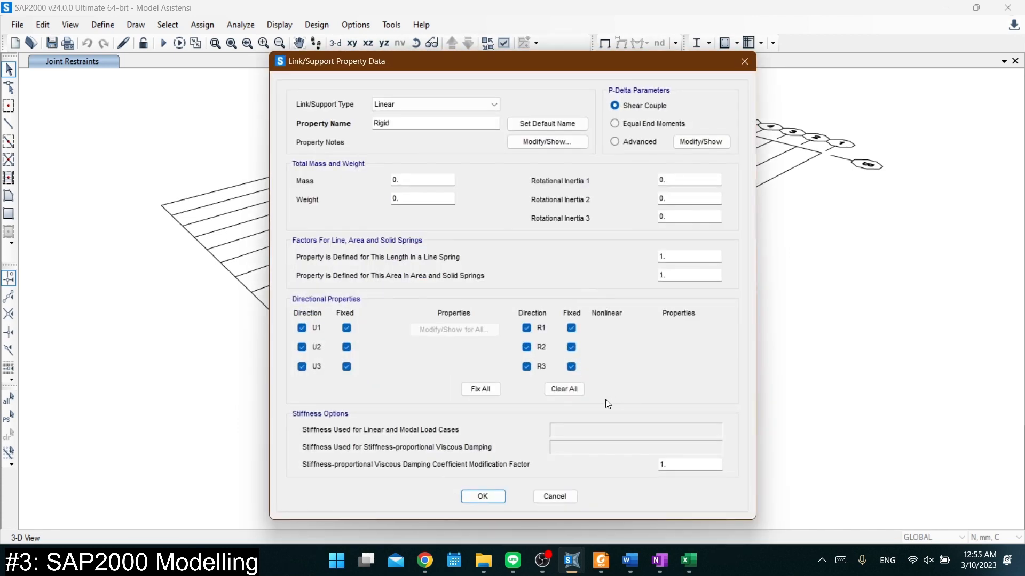
pyautogui.click(554, 496)
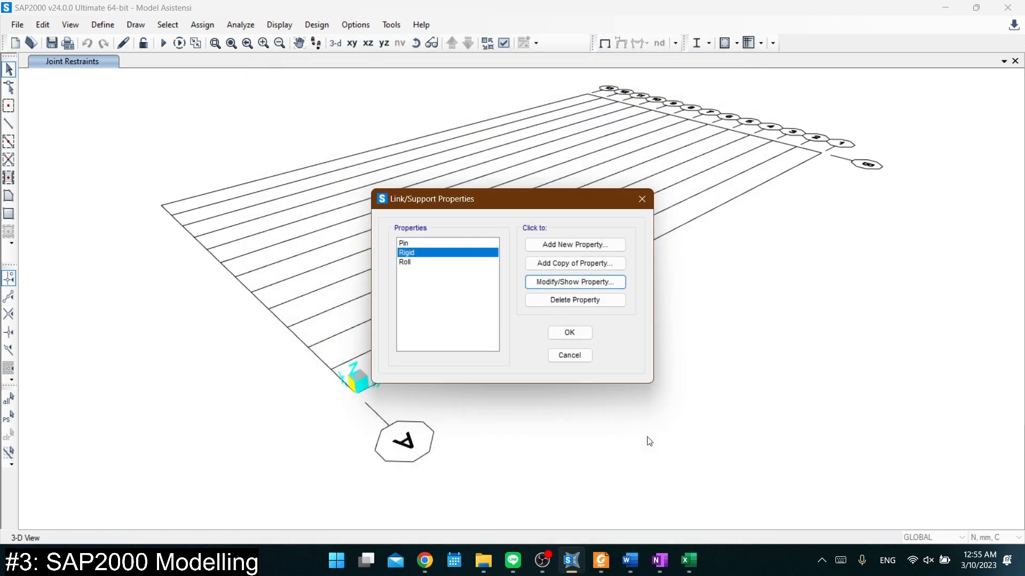
pyautogui.click(562, 247)
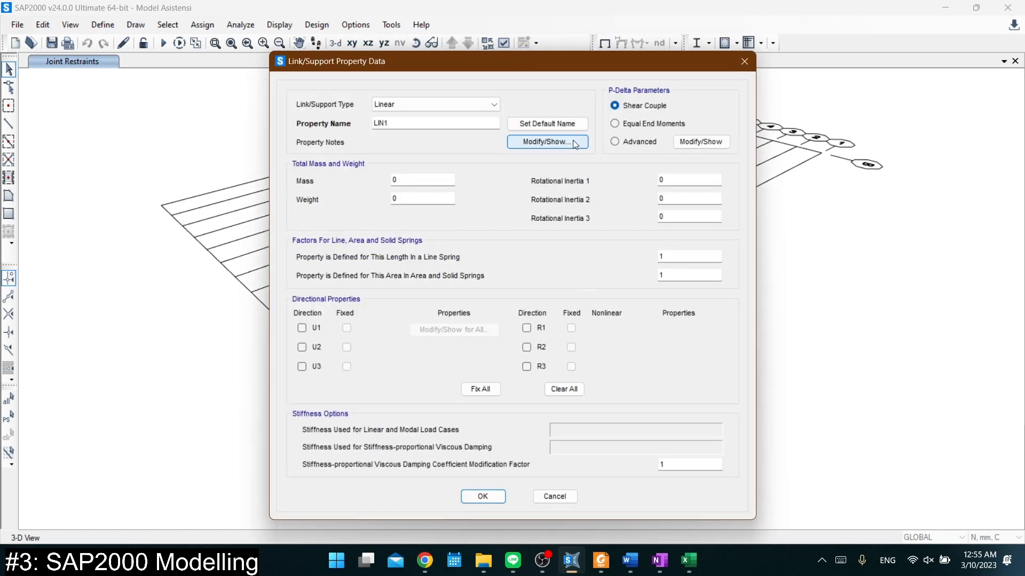
pyautogui.click(483, 104)
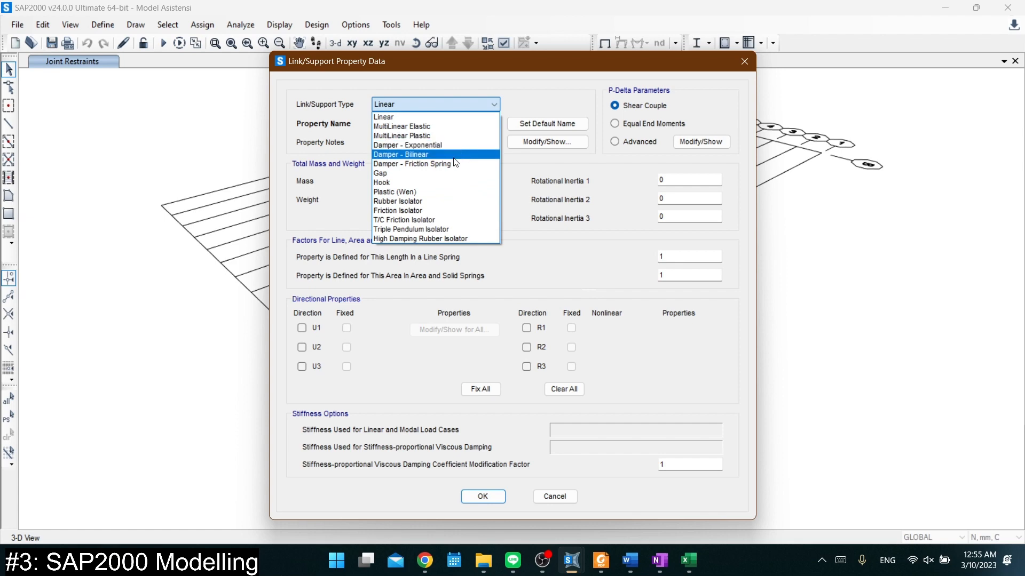
pyautogui.click(526, 200)
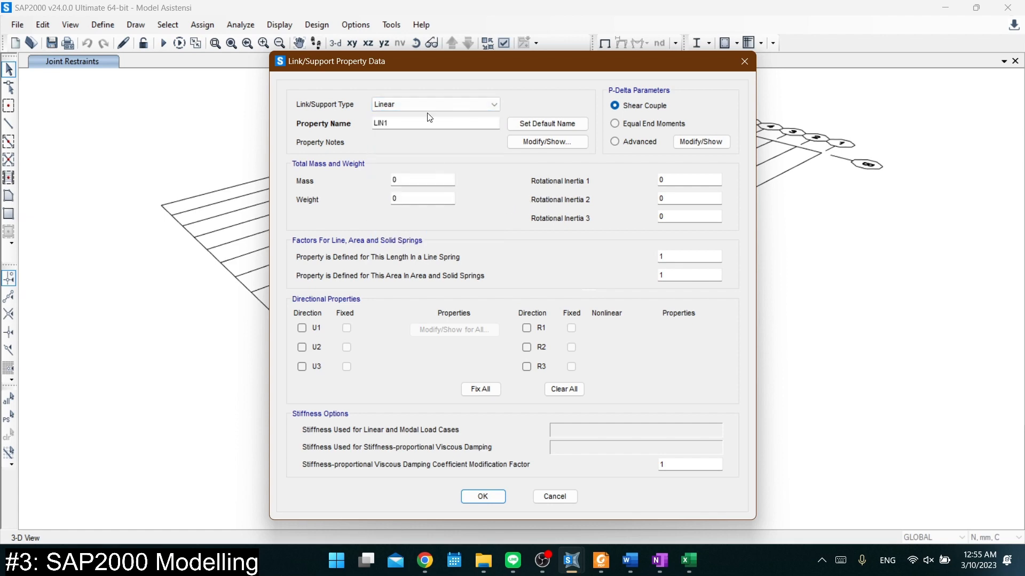
pyautogui.click(554, 496)
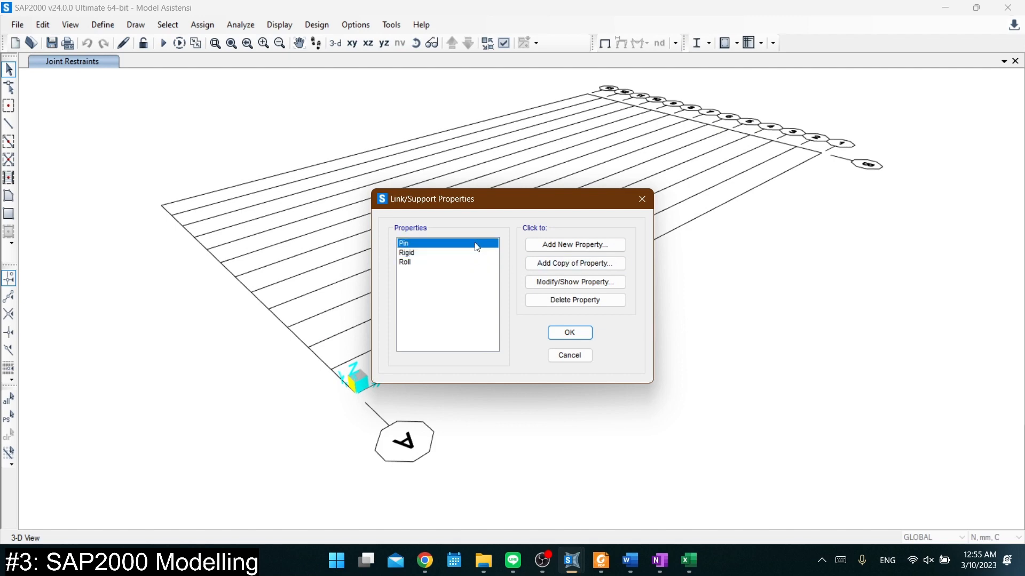
# Review the directional settings of the Pin and Roll link properties, and accept the link/support property definitions
pyautogui.click(599, 282)
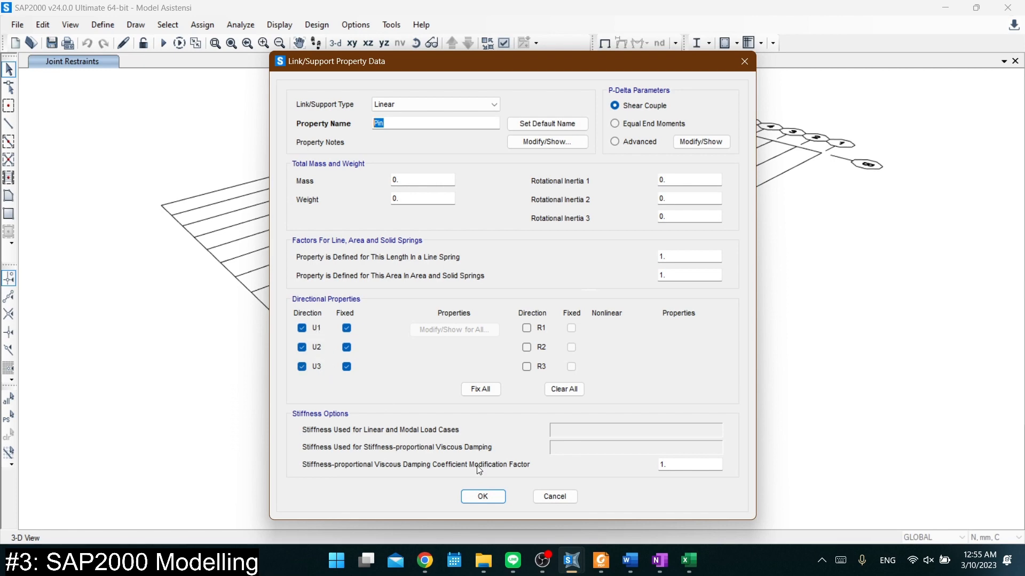
pyautogui.click(482, 496)
pyautogui.click(440, 262)
pyautogui.click(597, 282)
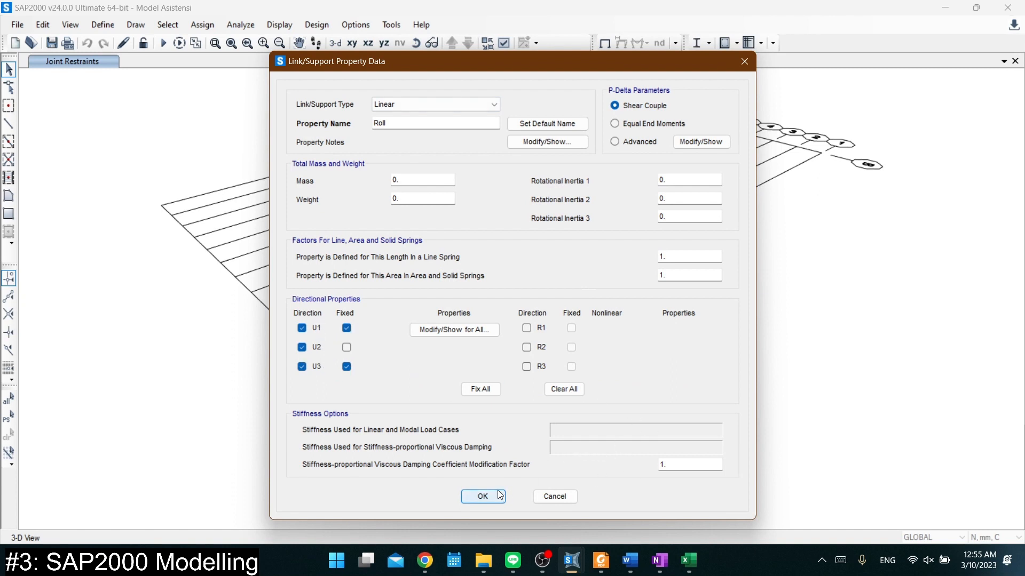
pyautogui.click(482, 496)
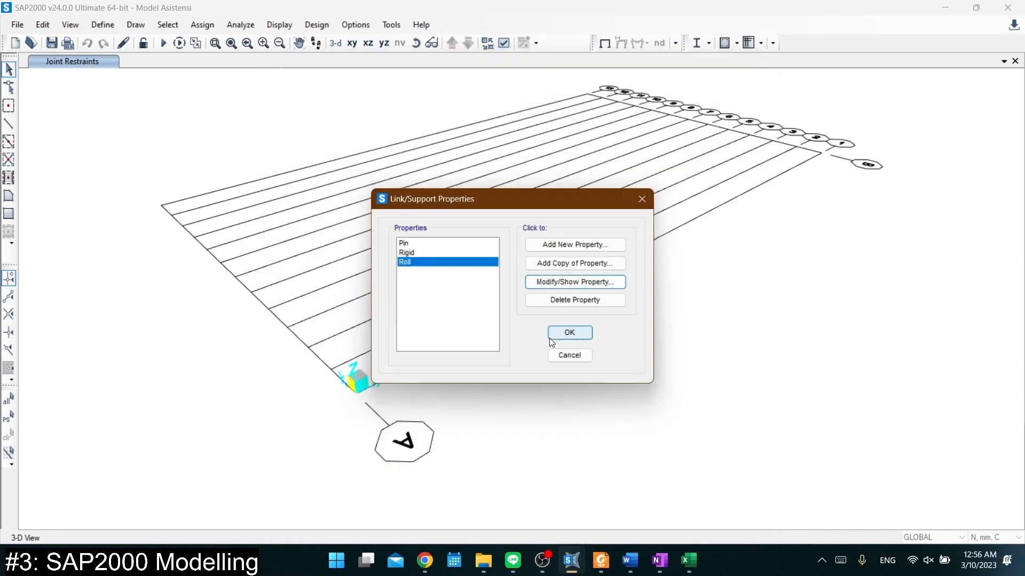
pyautogui.click(549, 334)
pyautogui.click(611, 335)
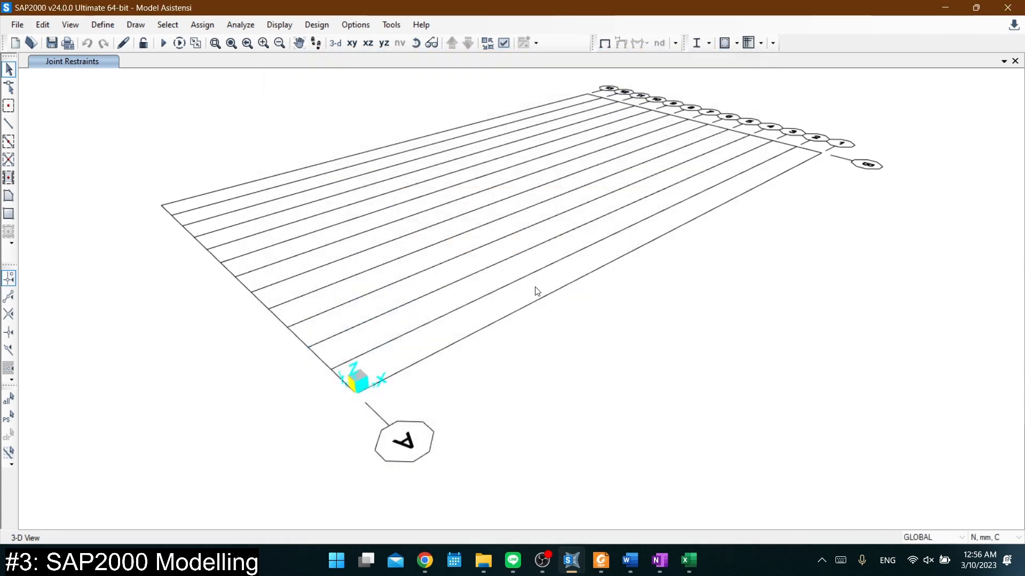
pyautogui.keyDown('shift'); pyautogui.moveTo(351, 300); pyautogui.dragTo(329, 225, button='middle'); pyautogui.keyUp('shift')
pyautogui.moveTo(203, 160); pyautogui.dragTo(241, 212, button='middle')
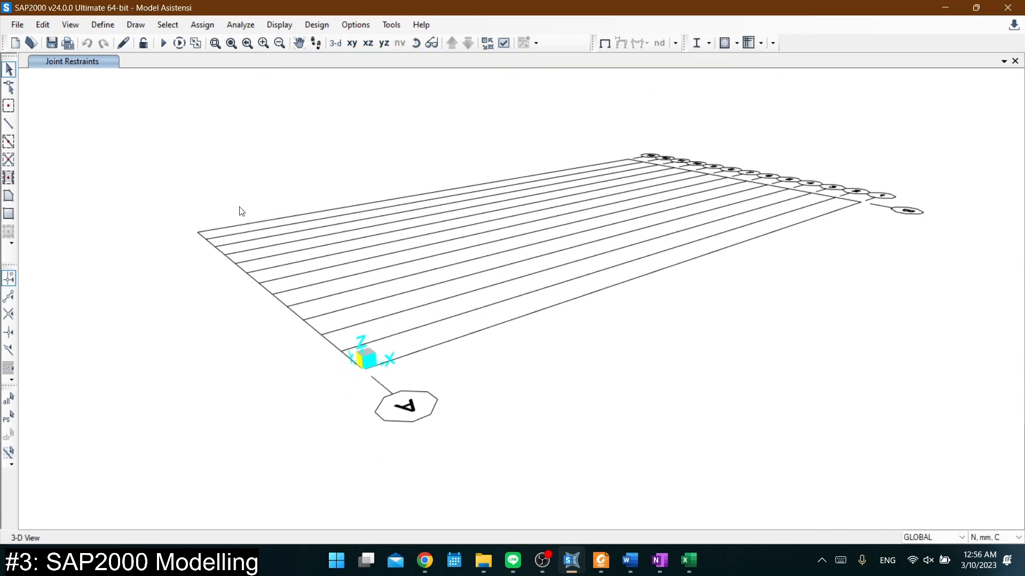
pyautogui.keyDown('shift'); pyautogui.moveTo(318, 181); pyautogui.dragTo(468, 244, button='middle'); pyautogui.keyUp('shift')
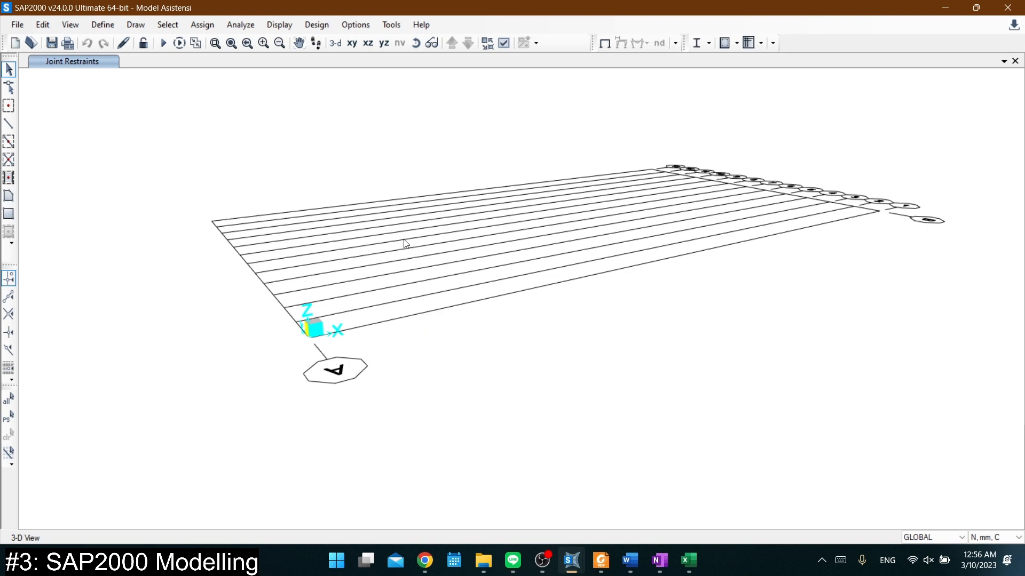
pyautogui.keyDown('shift'); pyautogui.moveTo(405, 244); pyautogui.dragTo(412, 251, button='middle'); pyautogui.keyUp('shift')
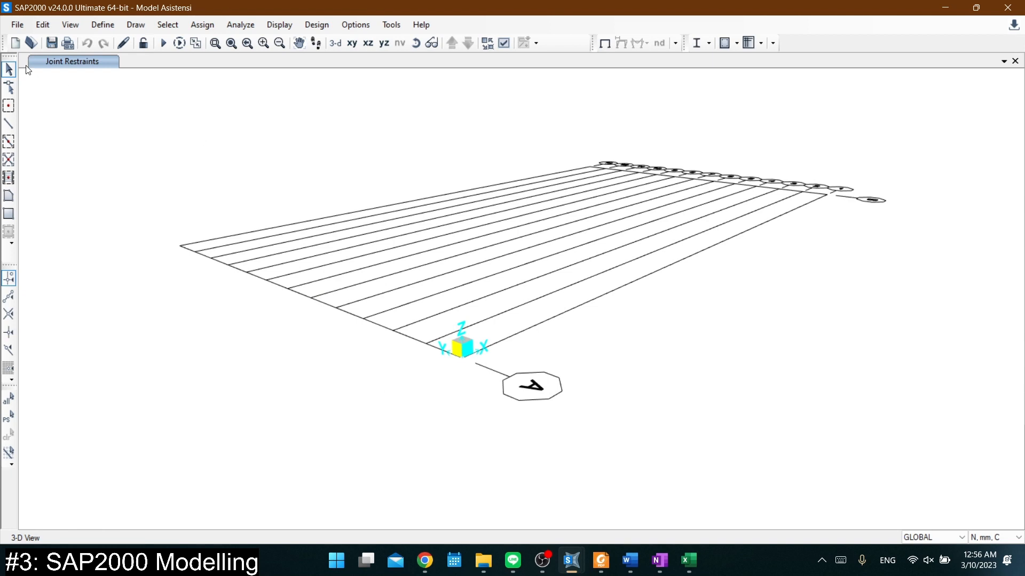
pyautogui.click(136, 24)
pyautogui.click(136, 24)
pyautogui.moveTo(373, 259)
pyautogui.mouseDown(button='middle')
pyautogui.moveTo(343, 255)
pyautogui.moveTo(370, 254)
pyautogui.mouseUp(button='middle')
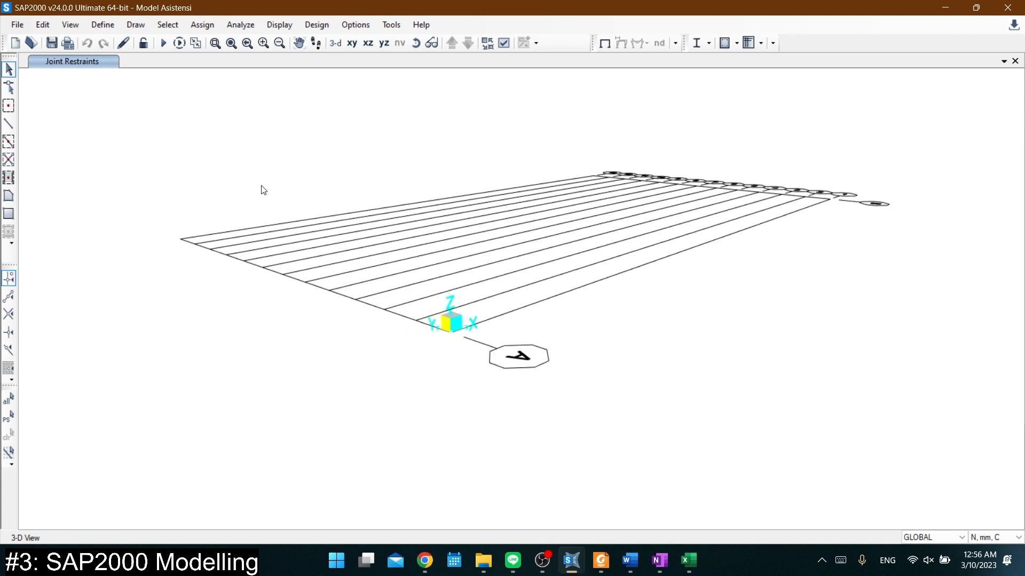
# Draw a straight frame with section Girder - Phase 1 along the outermost grid line, from the origin to X=30000, Y=0
pyautogui.click(8, 124)
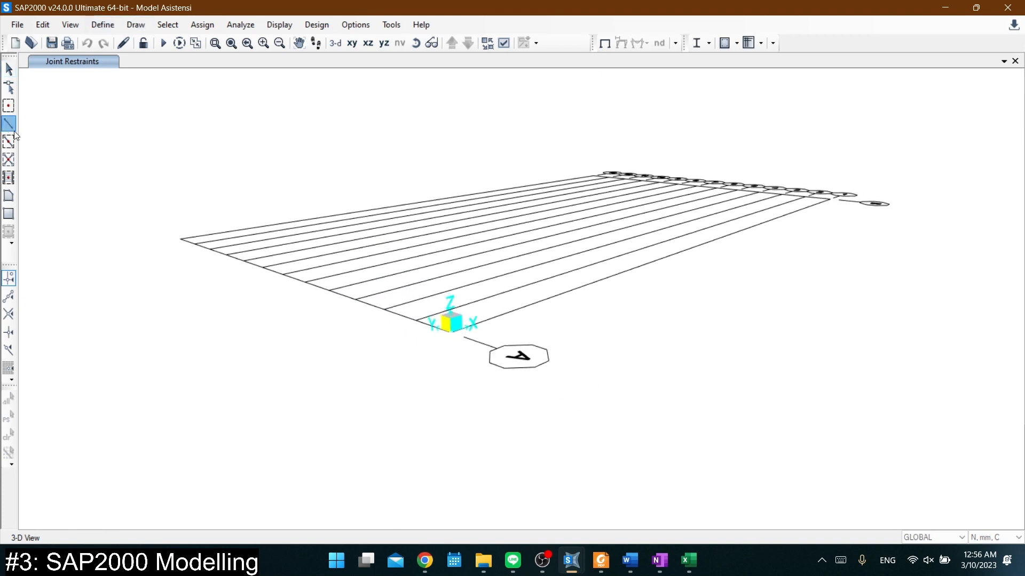
pyautogui.moveTo(545, 249); pyautogui.dragTo(354, 333)
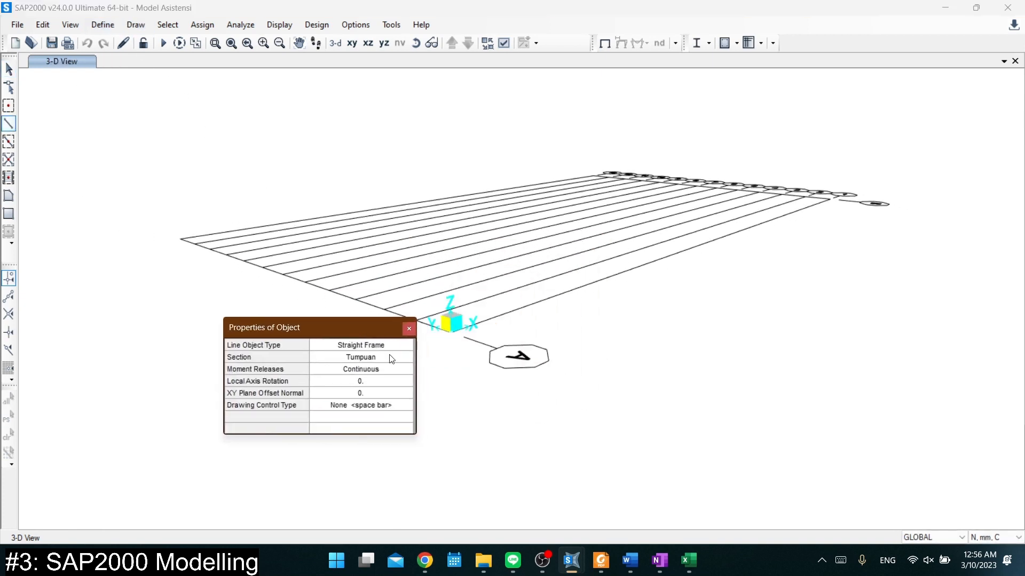
pyautogui.click(408, 357)
pyautogui.click(368, 390)
pyautogui.moveTo(515, 299); pyautogui.dragTo(487, 384, button='middle')
pyautogui.click(471, 410)
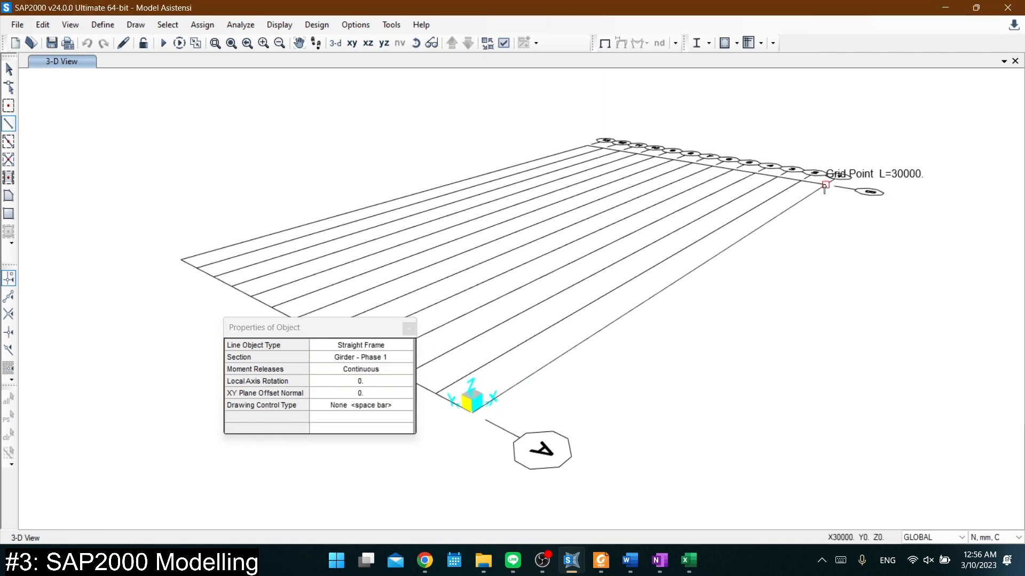
pyautogui.click(827, 186)
pyautogui.press('Escape')
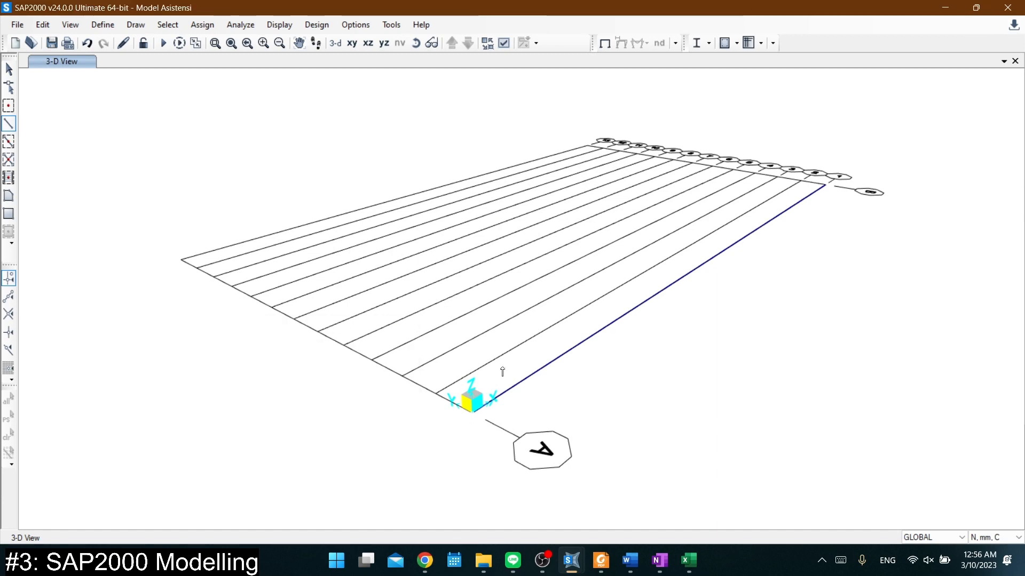
# Set the view type to Extrude and inspect the girder's cross-section relative to the grid plane from its end
pyautogui.moveTo(278, 160); pyautogui.dragTo(465, 163, button='middle')
pyautogui.click(505, 43)
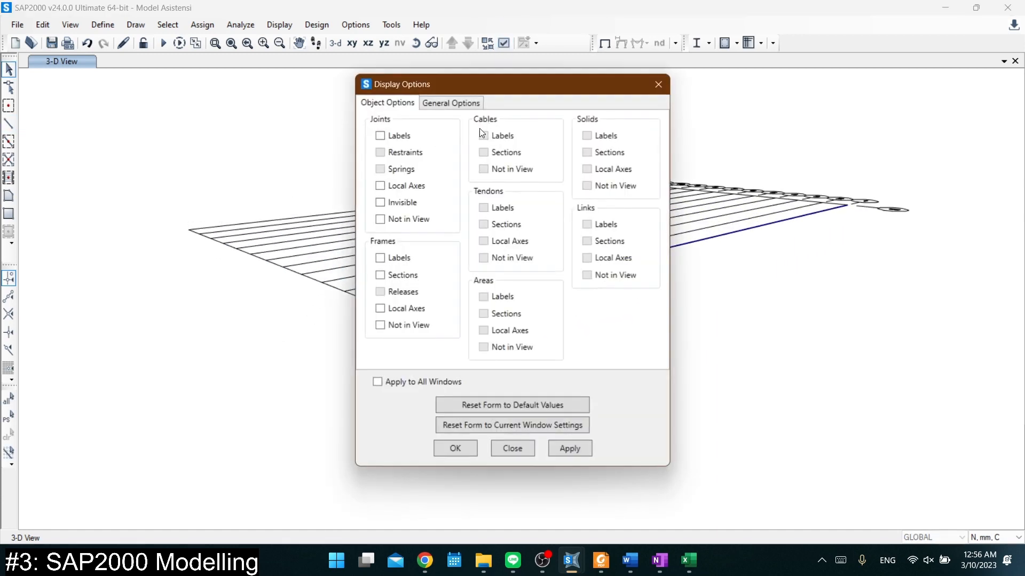
pyautogui.click(450, 103)
pyautogui.click(569, 449)
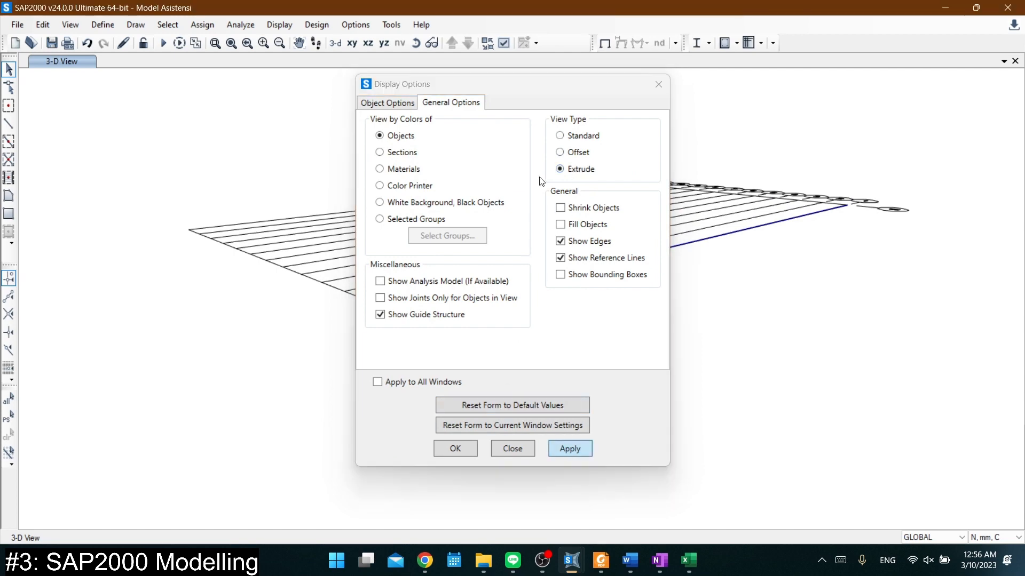
pyautogui.moveTo(487, 81); pyautogui.dragTo(910, 382)
pyautogui.moveTo(444, 391); pyautogui.dragTo(514, 272, button='middle')
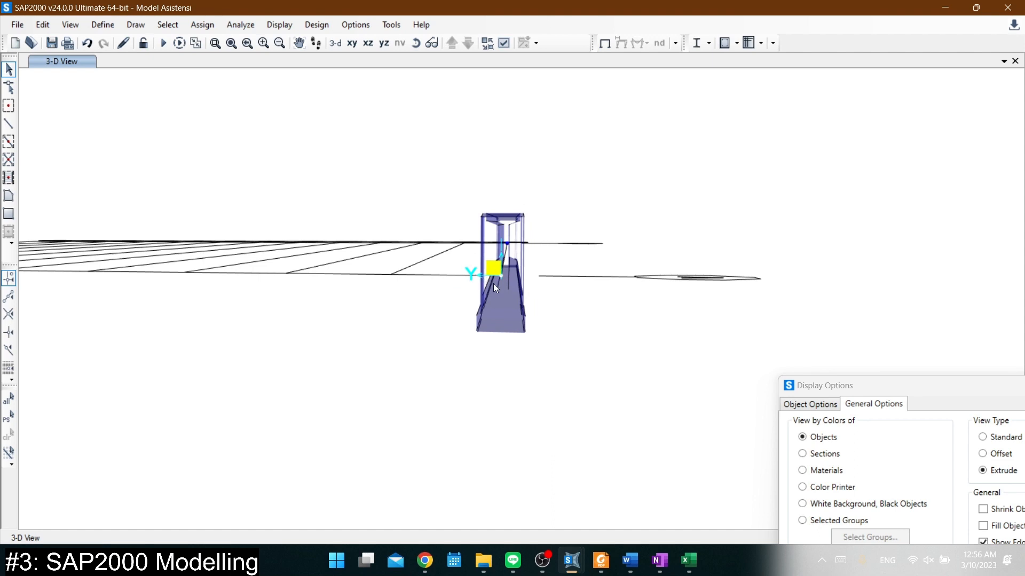
pyautogui.moveTo(493, 284); pyautogui.dragTo(474, 289, button='middle')
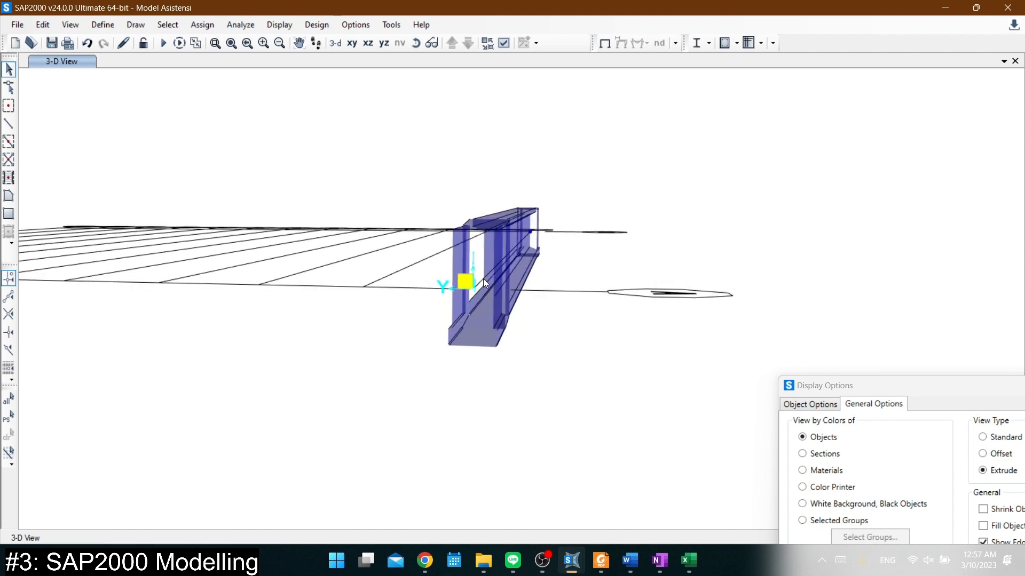
# Select the girder frame and assign its insertion point at cardinal point 8 (Top Center) with zero joint offsets
pyautogui.click(480, 282)
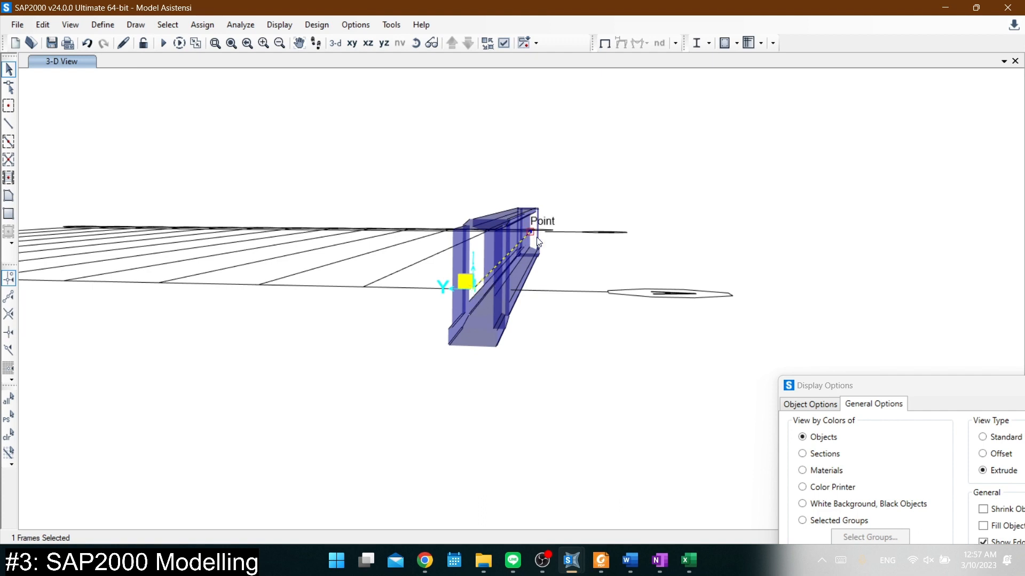
pyautogui.moveTo(899, 387); pyautogui.dragTo(807, 287)
pyautogui.click(523, 275)
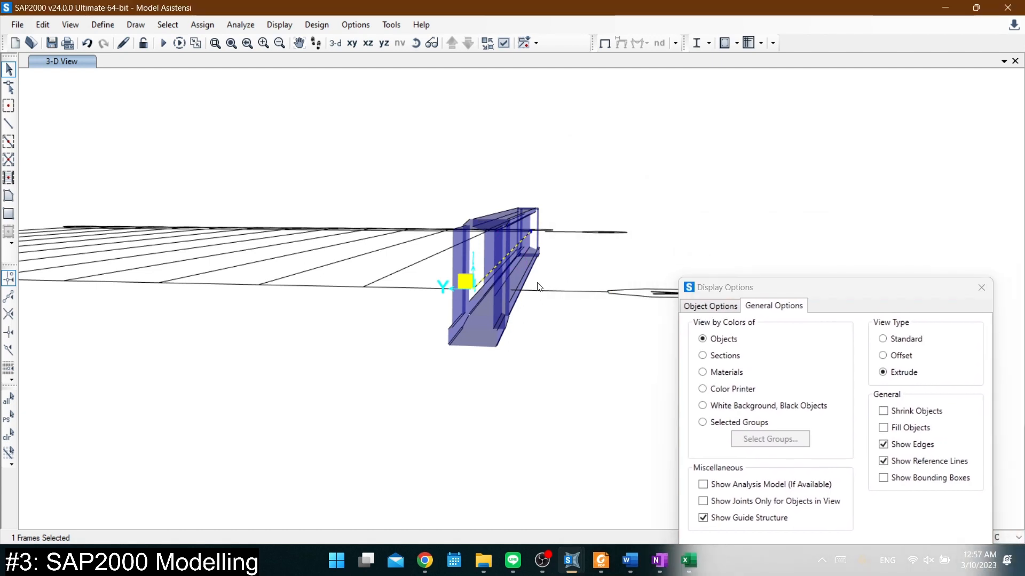
pyautogui.click(209, 25)
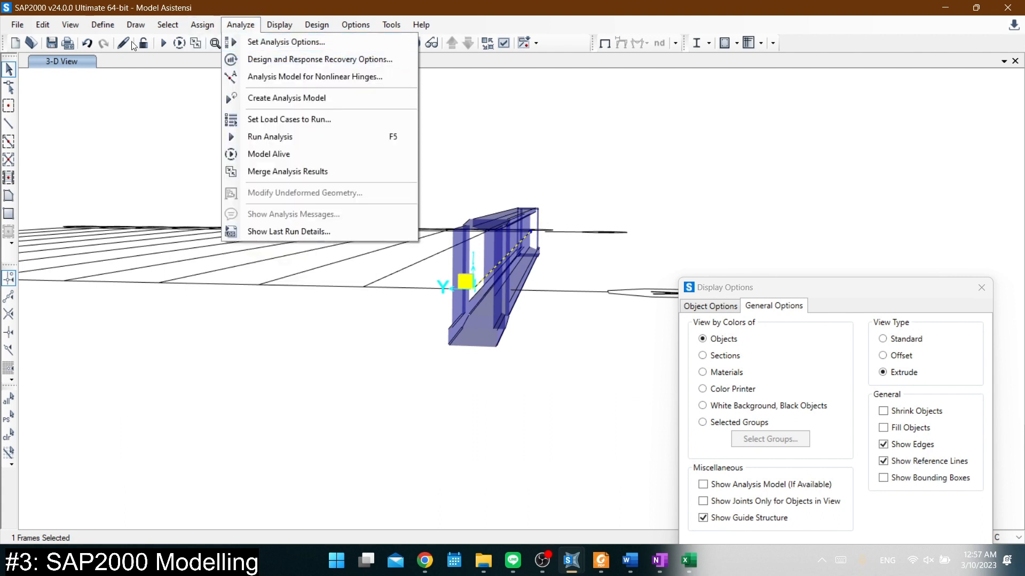
pyautogui.click(201, 25)
pyautogui.click(199, 23)
pyautogui.moveTo(283, 69)
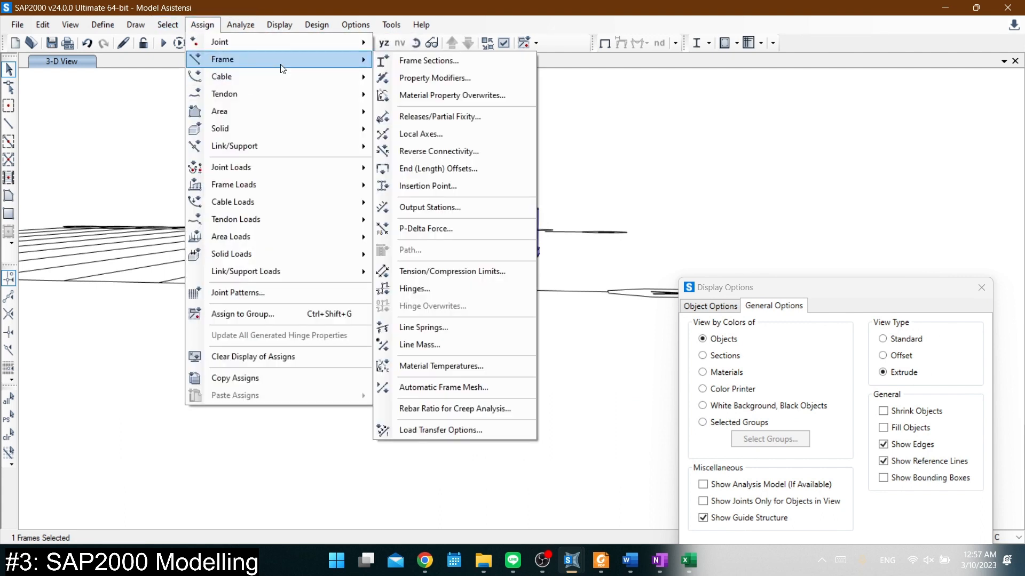
pyautogui.click(590, 232)
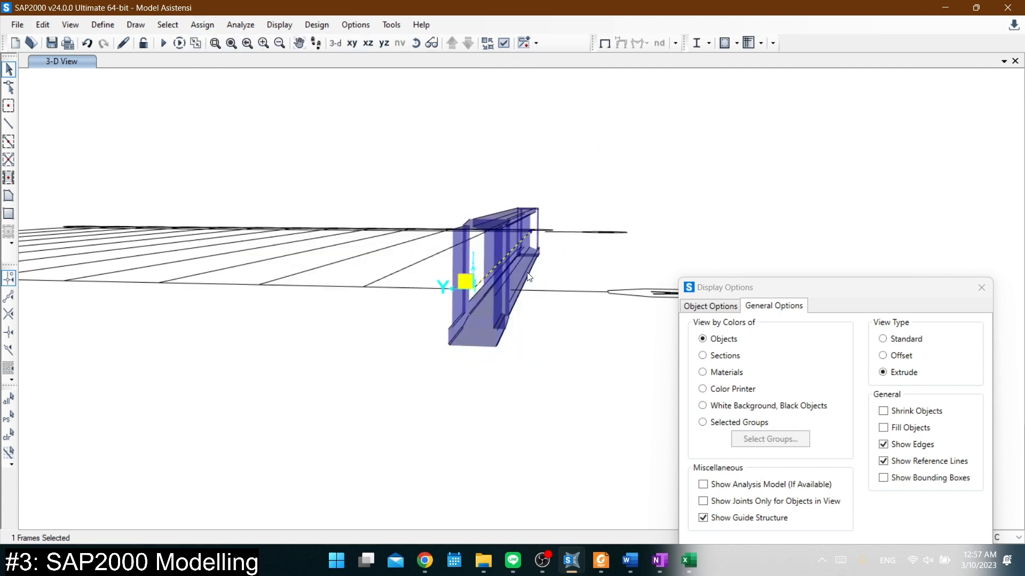
pyautogui.keyDown('shift'); pyautogui.moveTo(493, 235); pyautogui.dragTo(374, 149, button='middle'); pyautogui.keyUp('shift')
pyautogui.click(204, 25)
pyautogui.moveTo(284, 59)
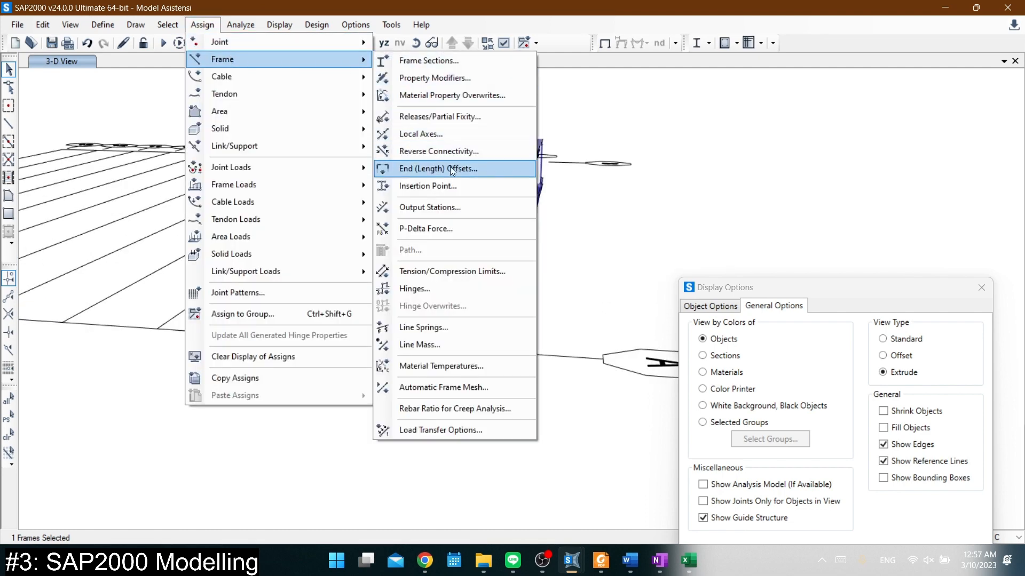
pyautogui.click(445, 188)
pyautogui.moveTo(533, 111); pyautogui.dragTo(617, 83)
pyautogui.click(654, 380)
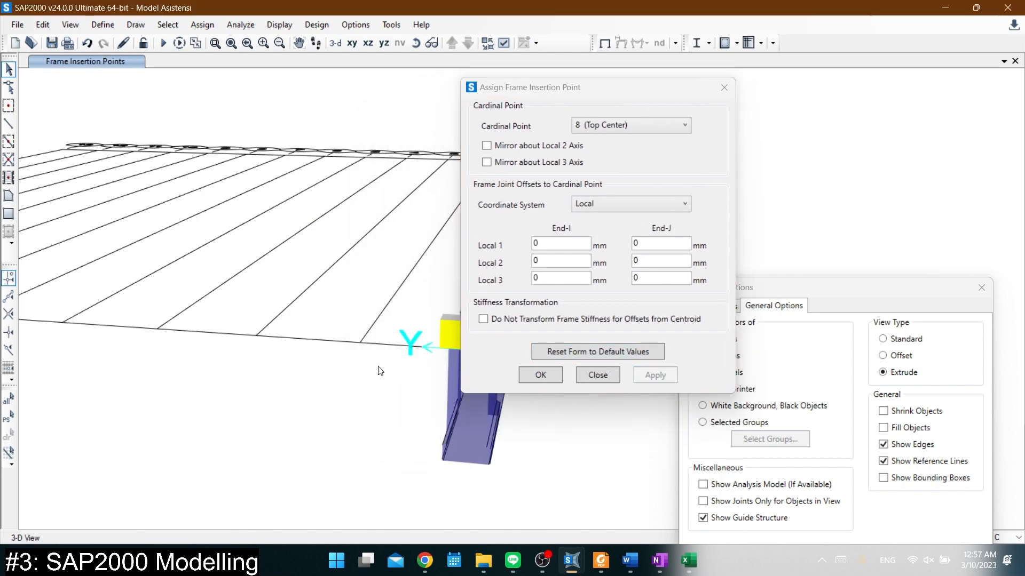
pyautogui.click(597, 376)
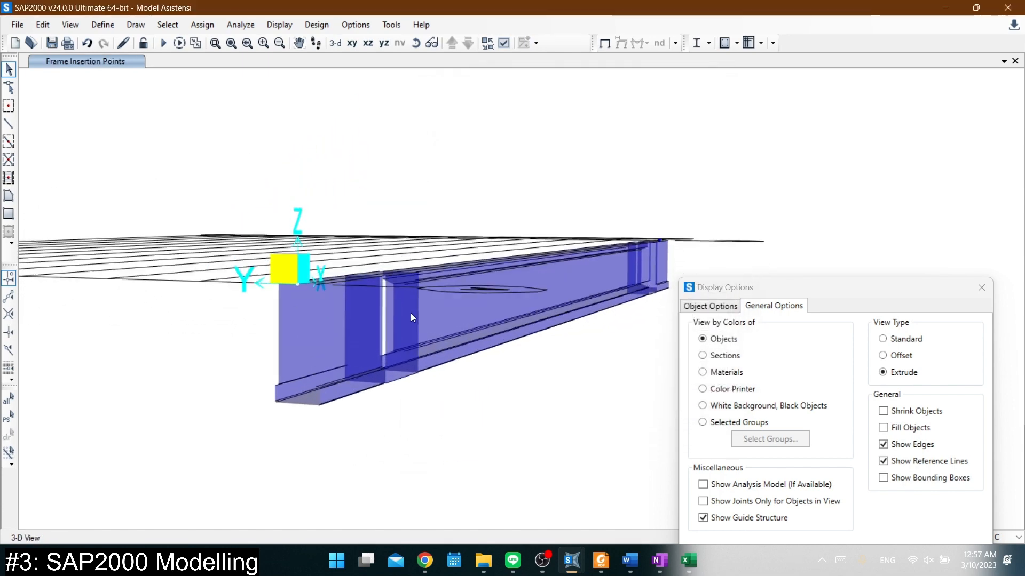
# Reapply the Top Center insertion point to the girder with stiffness transformation for centroid offsets left enabled, and reselect the girder
pyautogui.click(397, 337)
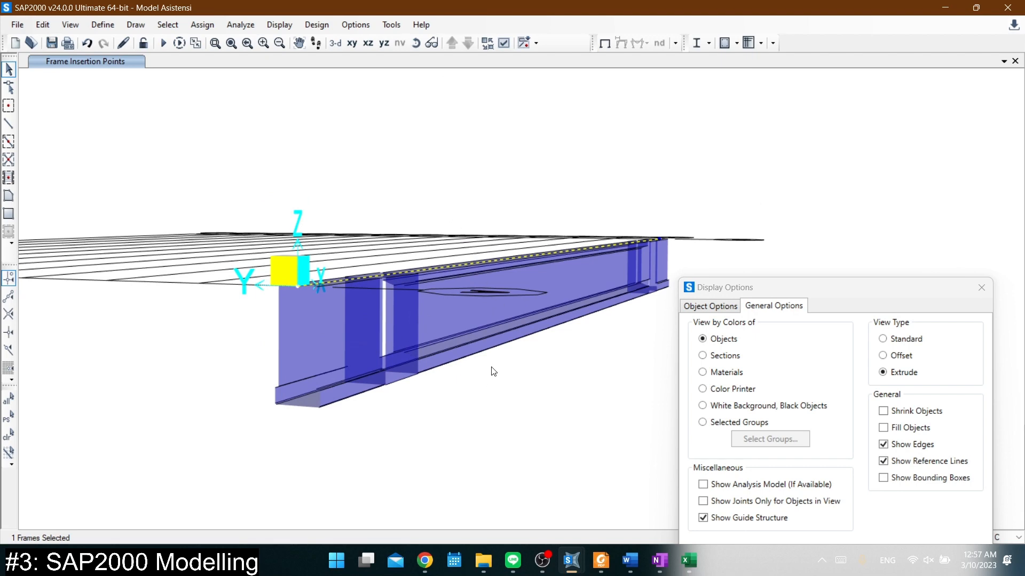
pyautogui.click(255, 24)
pyautogui.click(241, 24)
pyautogui.click(202, 24)
pyautogui.moveTo(234, 57)
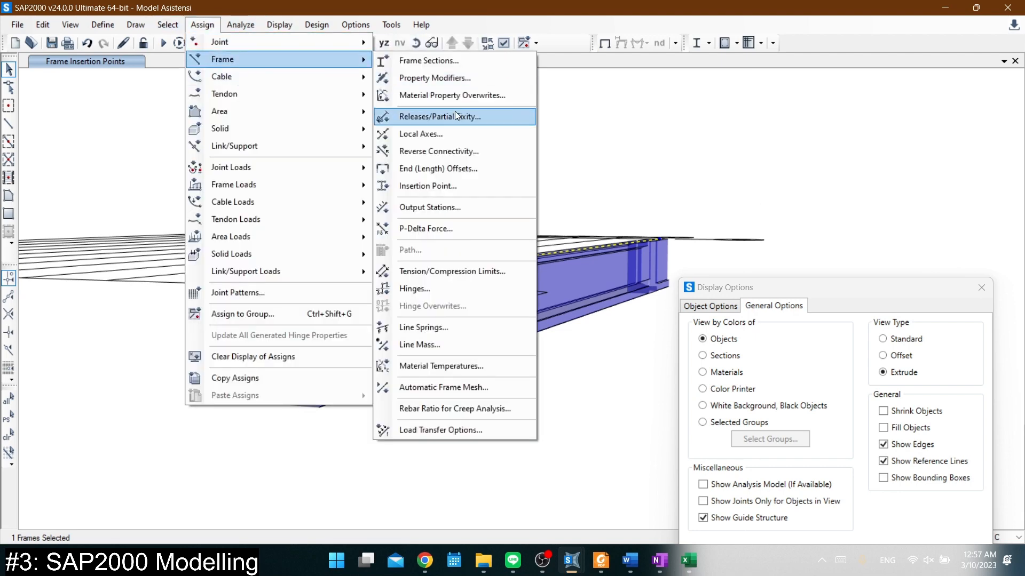
pyautogui.click(433, 184)
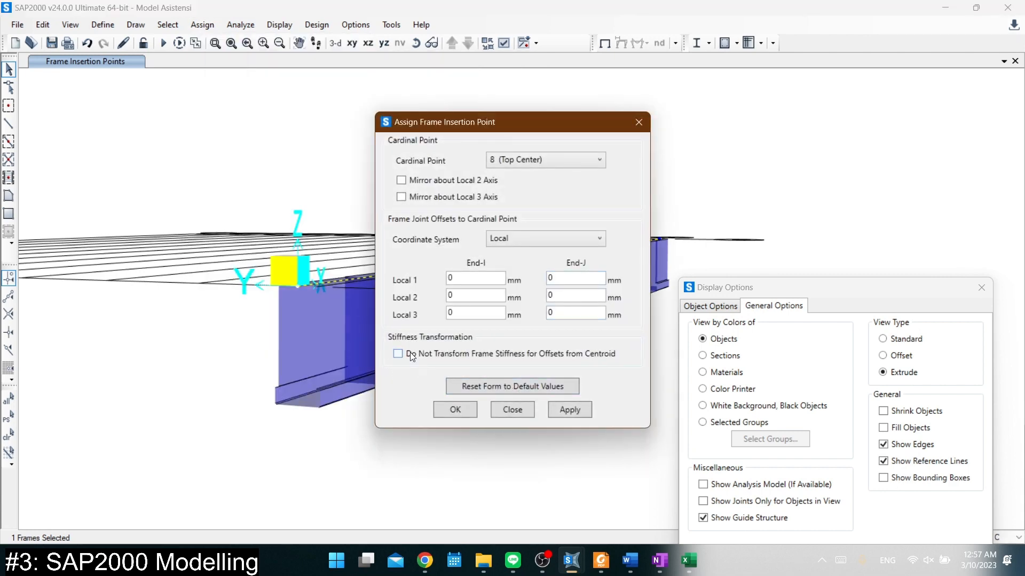
pyautogui.click(561, 412)
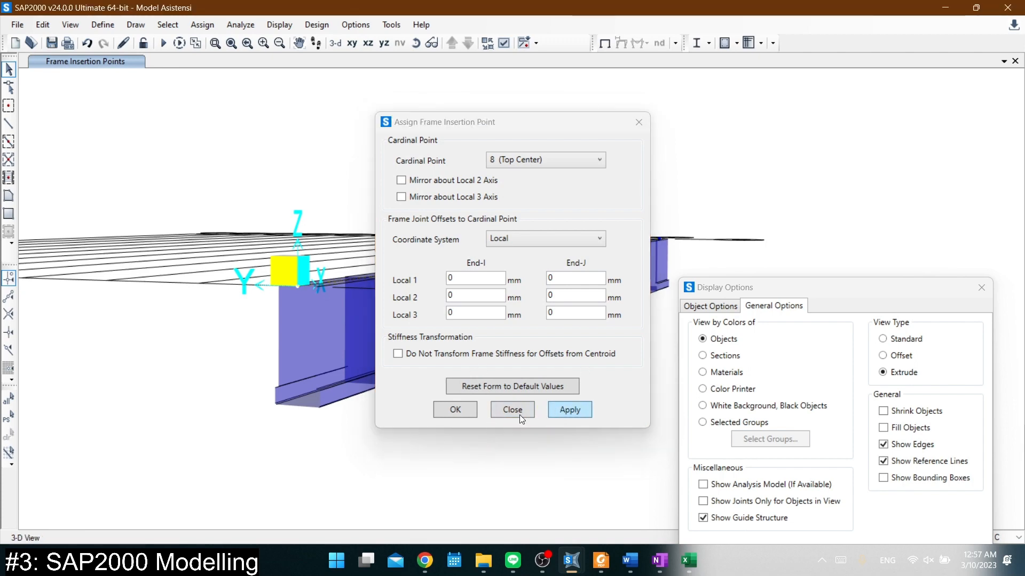
pyautogui.click(511, 410)
pyautogui.click(504, 288)
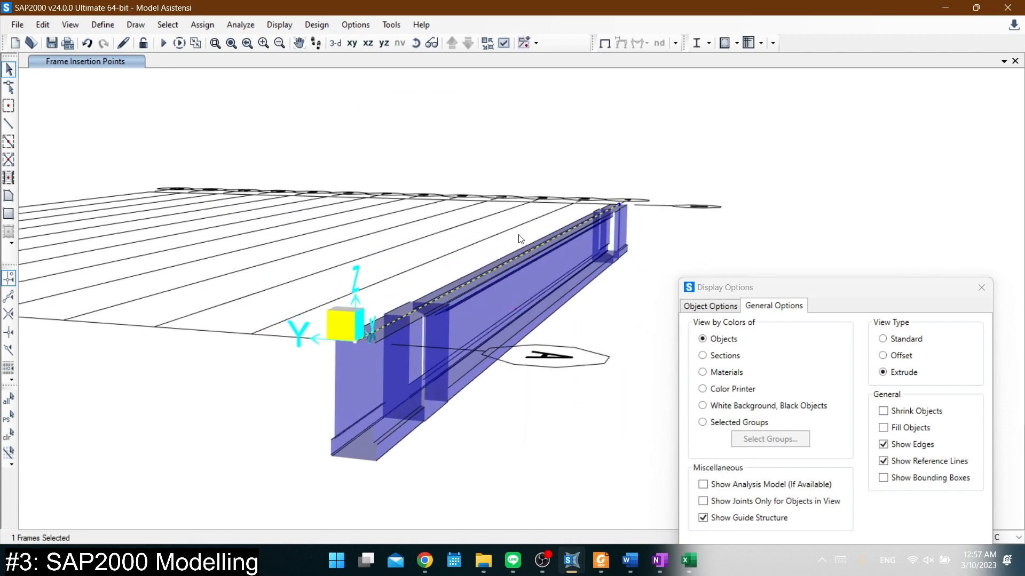
# Replicate the girder linearly 12 times at a dy increment of 1500 mm, picking two adjacent grid points for the spacing
pyautogui.keyDown('shift'); pyautogui.moveTo(511, 274); pyautogui.dragTo(415, 185, button='middle'); pyautogui.keyUp('shift')
pyautogui.hotkey('ctrl', 'r')
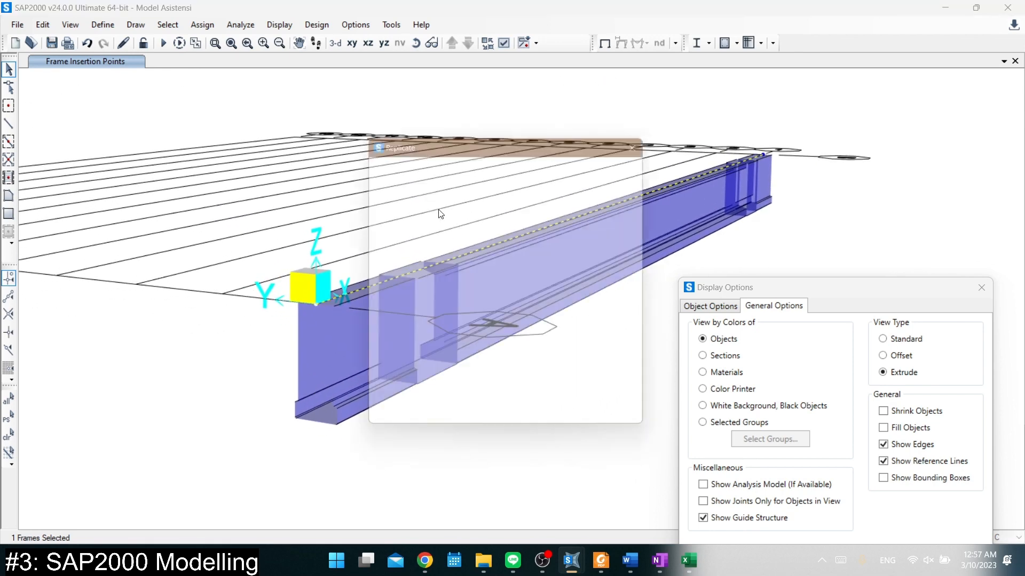
pyautogui.doubleClick(448, 287)
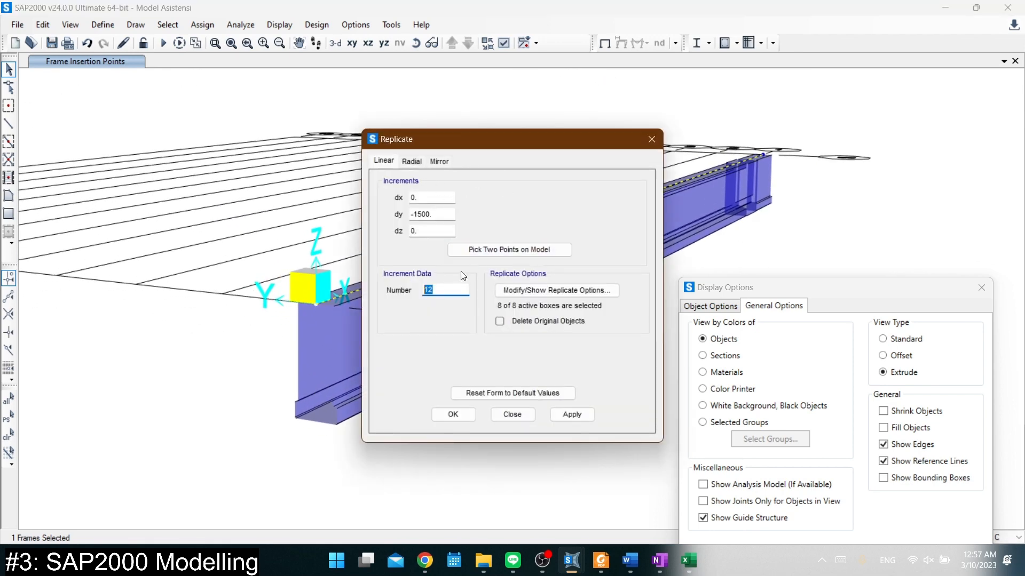
pyautogui.press('Return')
pyautogui.click(316, 304)
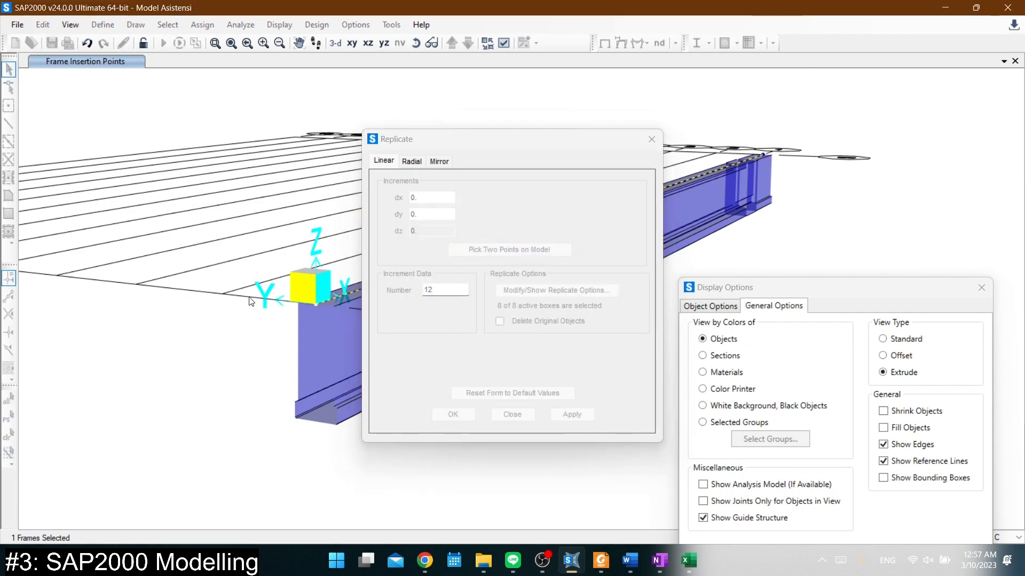
pyautogui.click(221, 294)
pyautogui.click(439, 413)
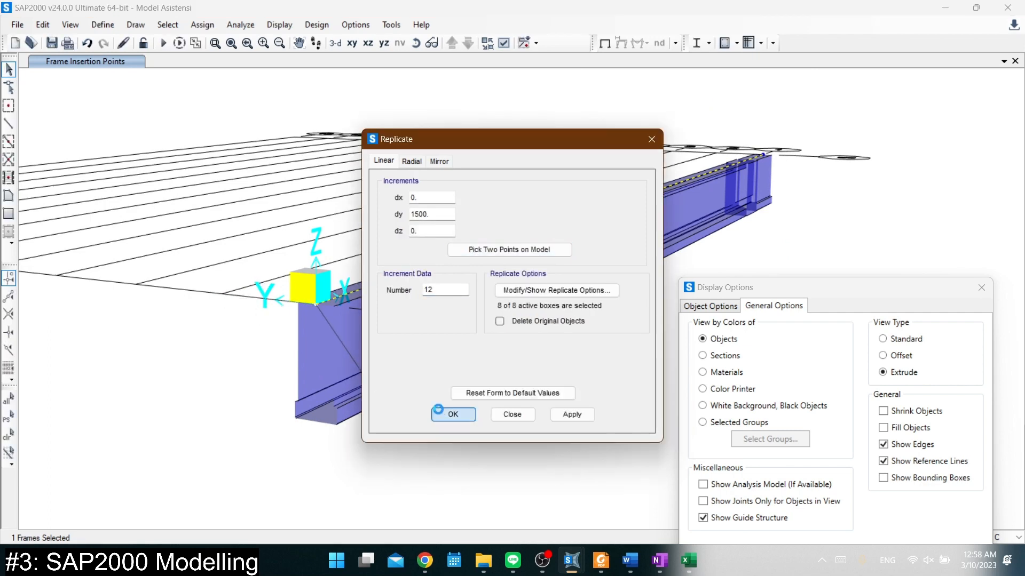
pyautogui.click(515, 418)
# Inspect the extruded girders, set the view type back to Standard, and clear the insertion point labels from the 3-D view
pyautogui.keyDown('shift'); pyautogui.moveTo(284, 305); pyautogui.dragTo(802, 330, button='middle'); pyautogui.keyUp('shift')
pyautogui.moveTo(850, 287); pyautogui.dragTo(751, 161)
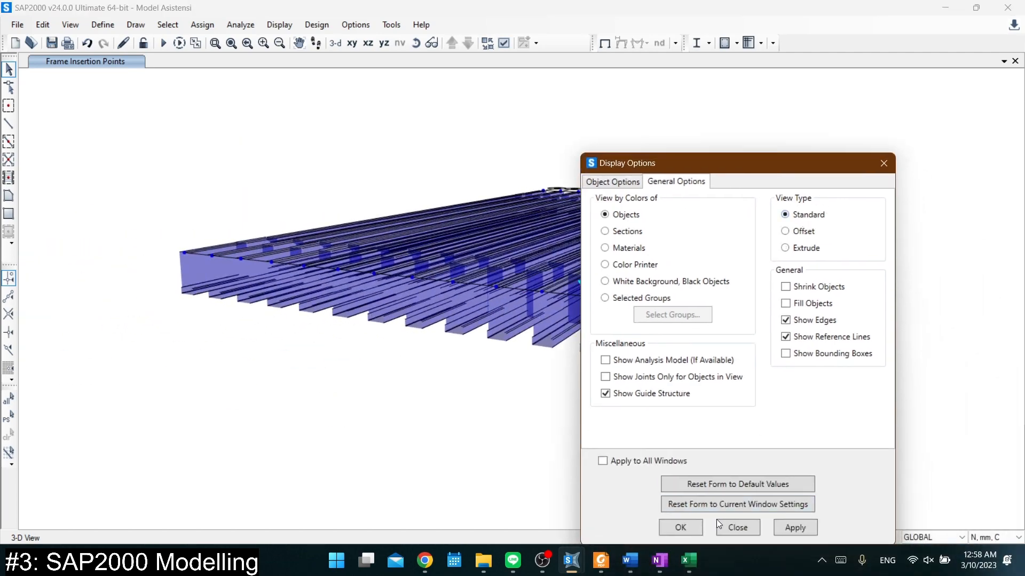
pyautogui.click(737, 528)
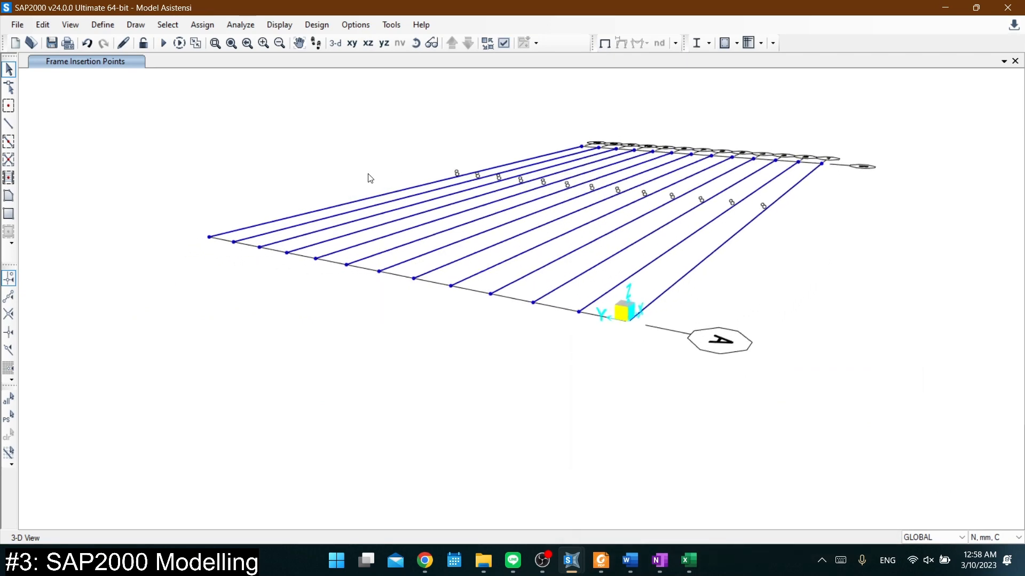
pyautogui.keyDown('shift'); pyautogui.moveTo(622, 186); pyautogui.dragTo(528, 209, button='middle'); pyautogui.keyUp('shift')
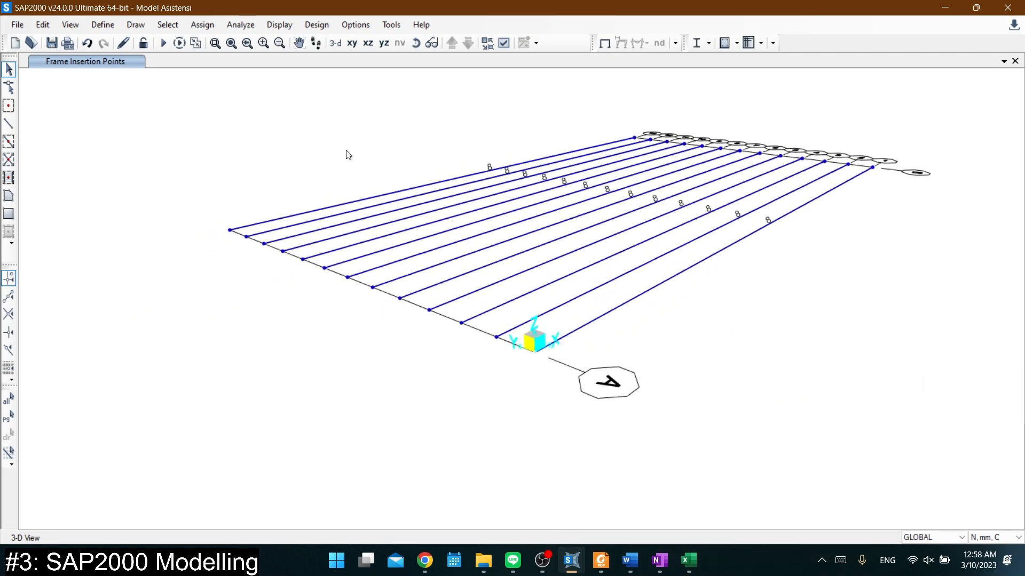
pyautogui.keyDown('shift'); pyautogui.moveTo(478, 158); pyautogui.dragTo(145, 96, button='middle'); pyautogui.keyUp('shift')
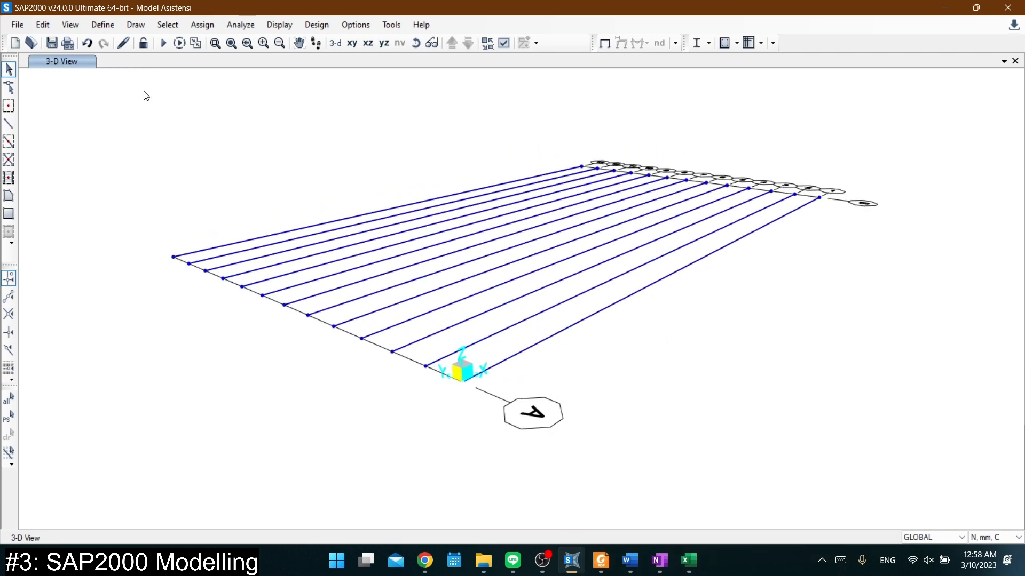
# Review the Plate area section's shell type, membrane and bending thickness, and material, keeping its settings
pyautogui.click(102, 24)
pyautogui.moveTo(148, 66)
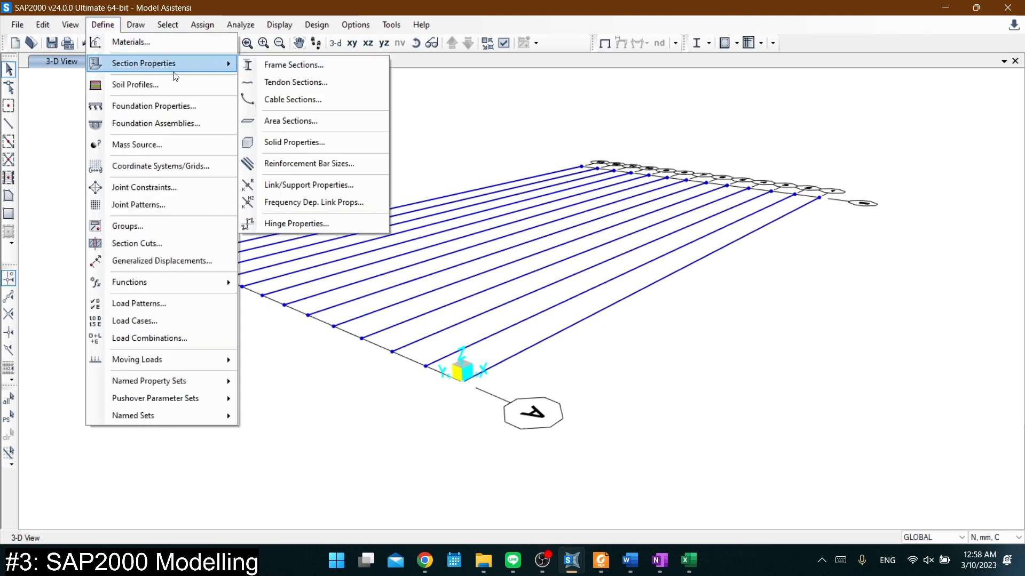
pyautogui.click(290, 120)
pyautogui.click(445, 237)
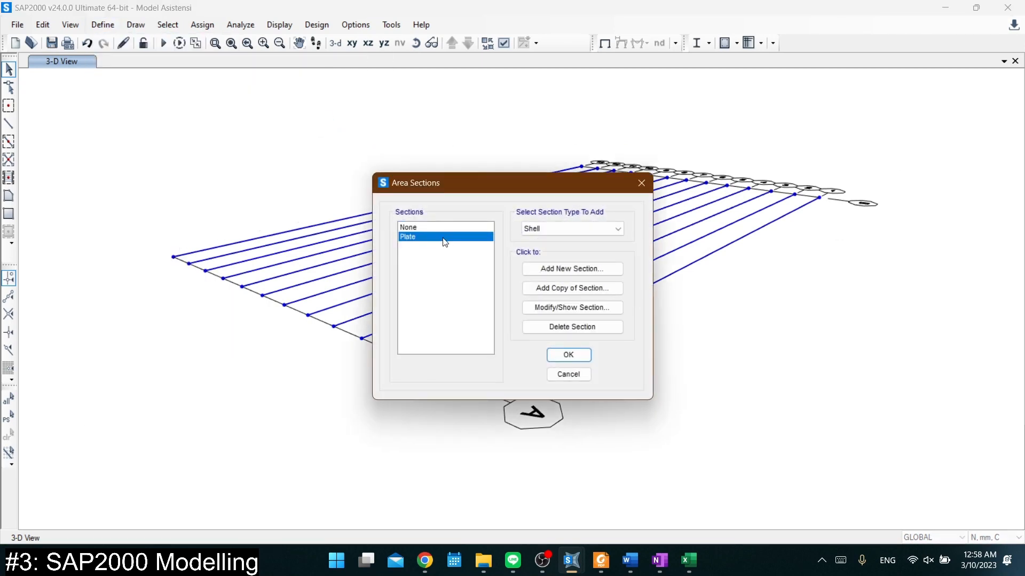
pyautogui.click(576, 308)
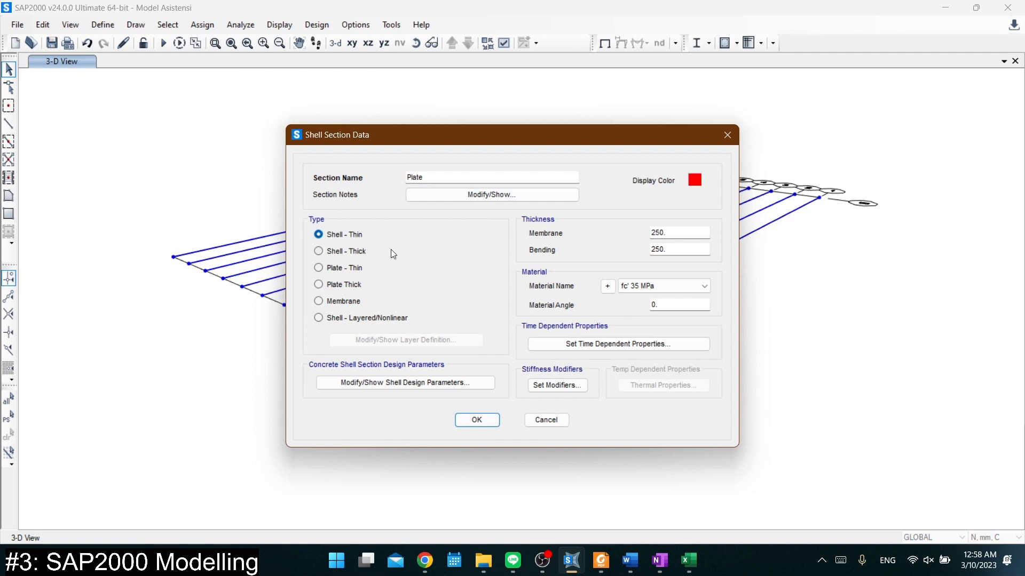
pyautogui.press('Tab')
pyautogui.press('Tab')
pyautogui.click(659, 286)
pyautogui.click(659, 286)
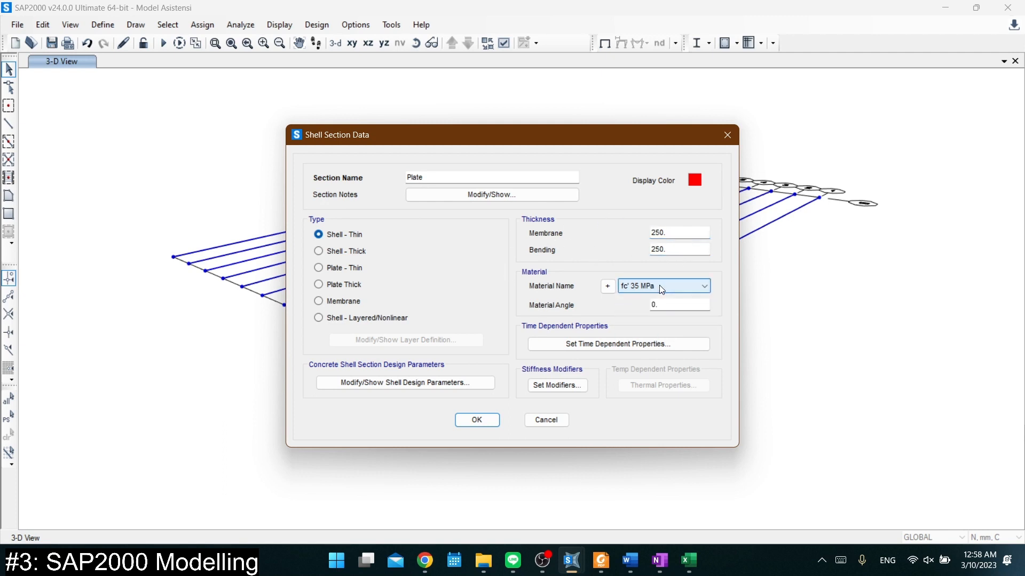
pyautogui.click(485, 422)
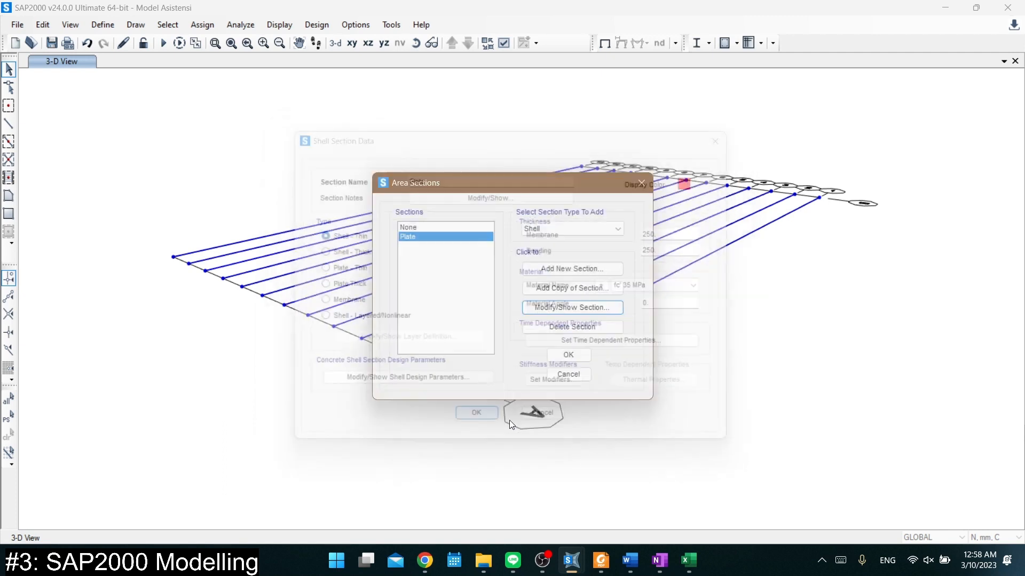
pyautogui.click(574, 358)
pyautogui.click(587, 331)
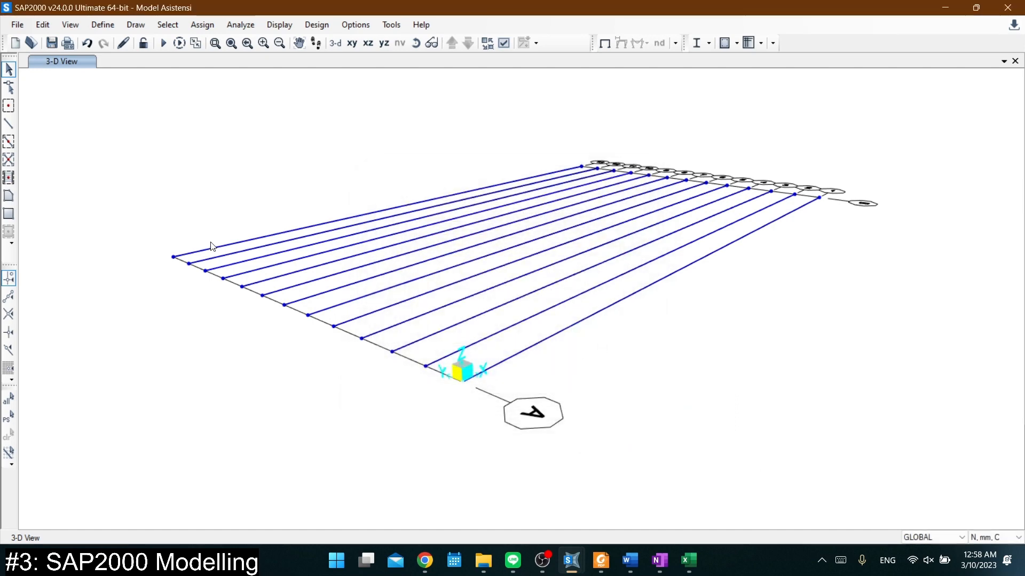
# Draw a poly area with section Plate over the whole girder layout through the four outer grid corners
pyautogui.click(140, 27)
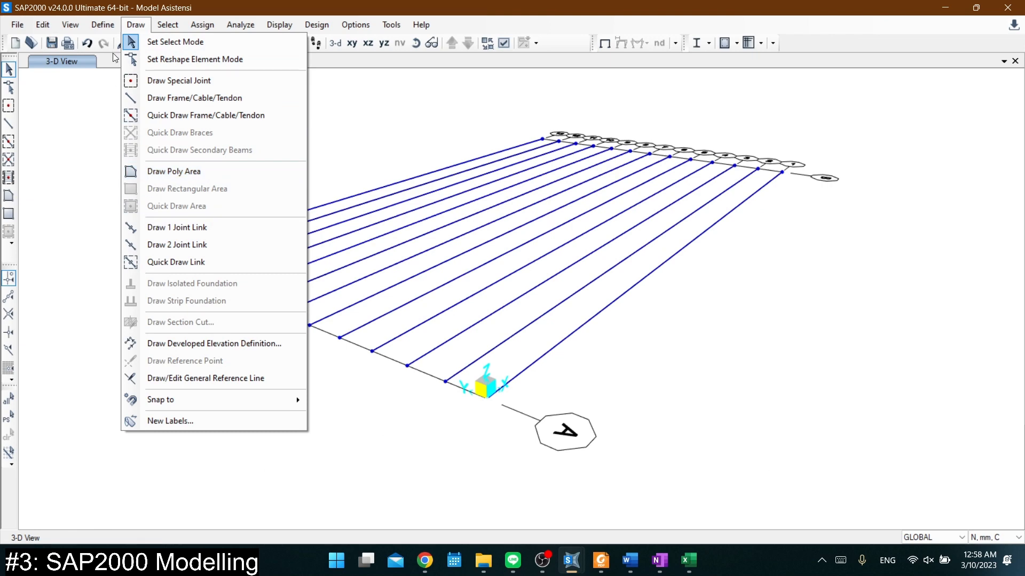
pyautogui.click(9, 212)
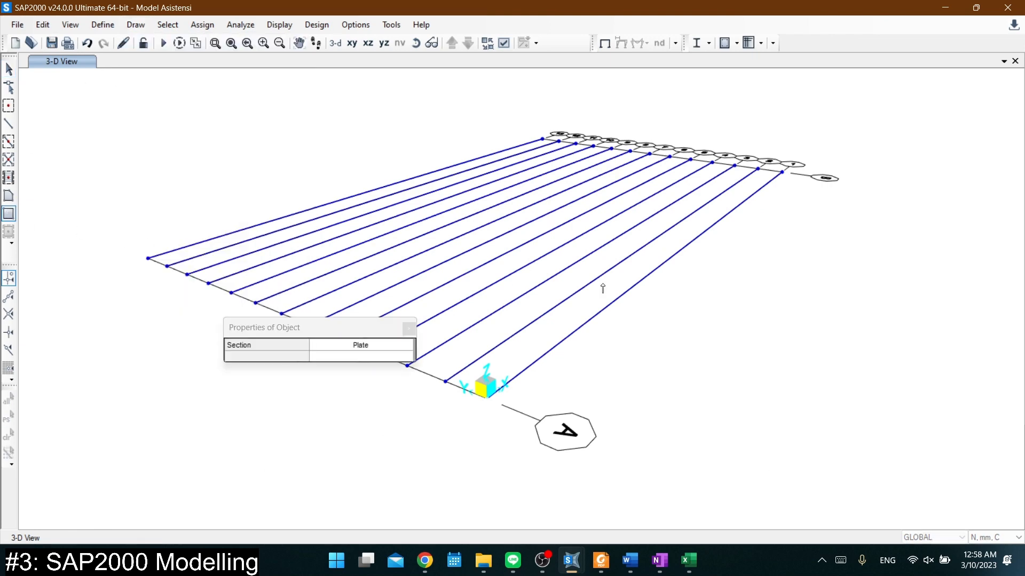
pyautogui.keyDown('shift'); pyautogui.moveTo(602, 288); pyautogui.dragTo(351, 335, button='middle'); pyautogui.keyUp('shift')
pyautogui.scroll(-5, 886, 228)
pyautogui.keyDown('shift'); pyautogui.moveTo(886, 228); pyautogui.dragTo(705, 172, button='middle'); pyautogui.keyUp('shift')
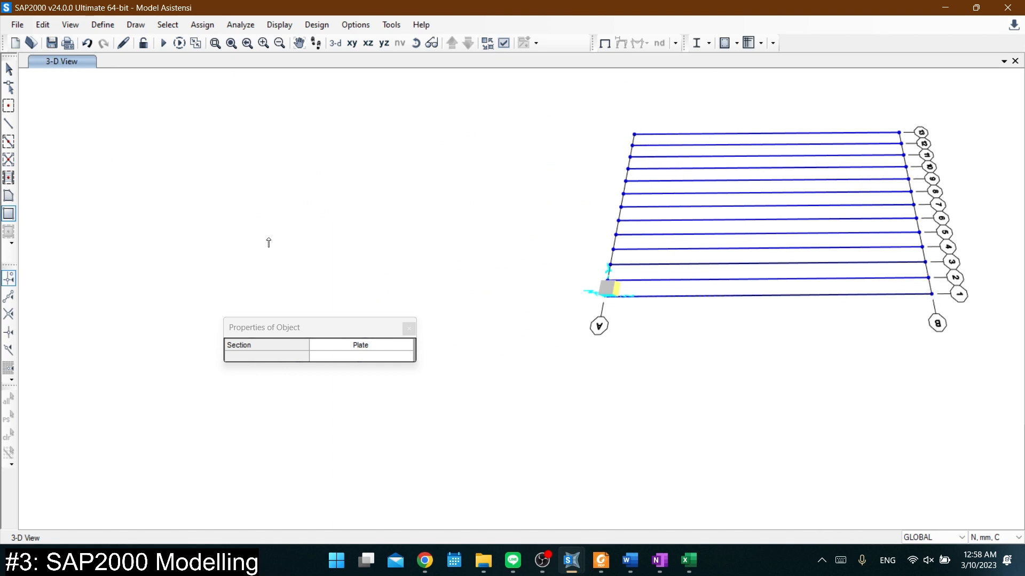
pyautogui.click(8, 195)
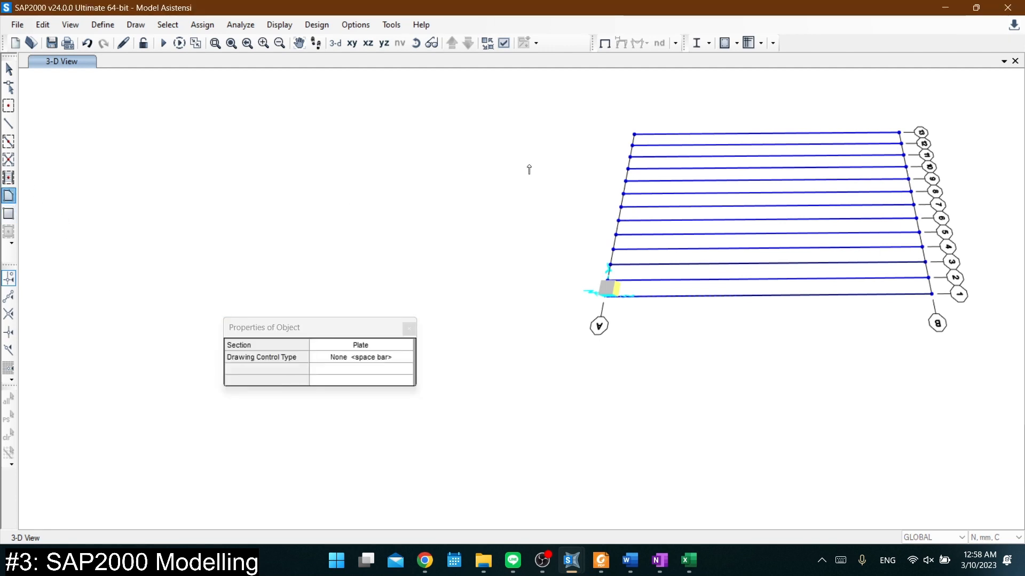
pyautogui.click(900, 133)
pyautogui.click(605, 294)
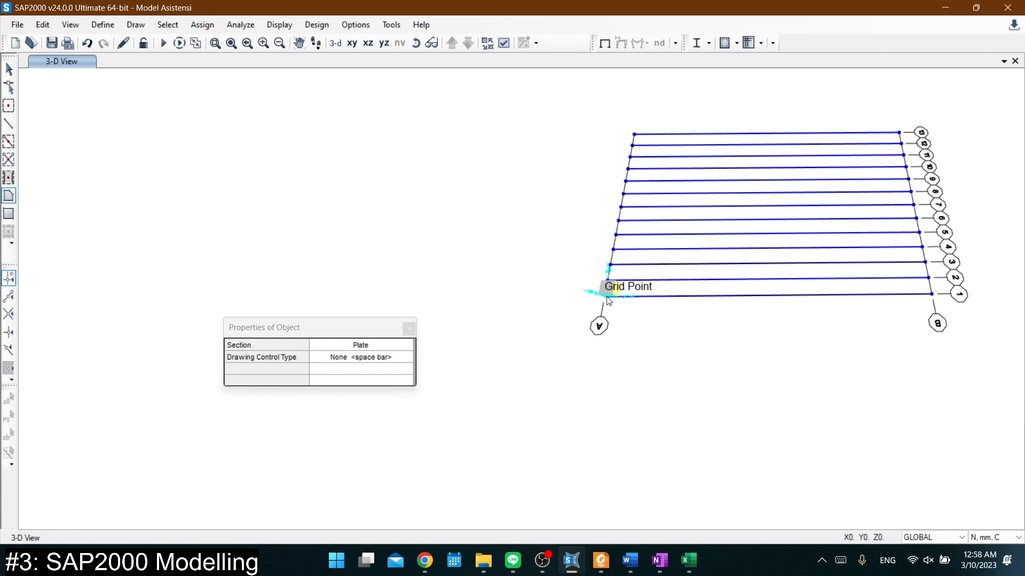
pyautogui.press('Return')
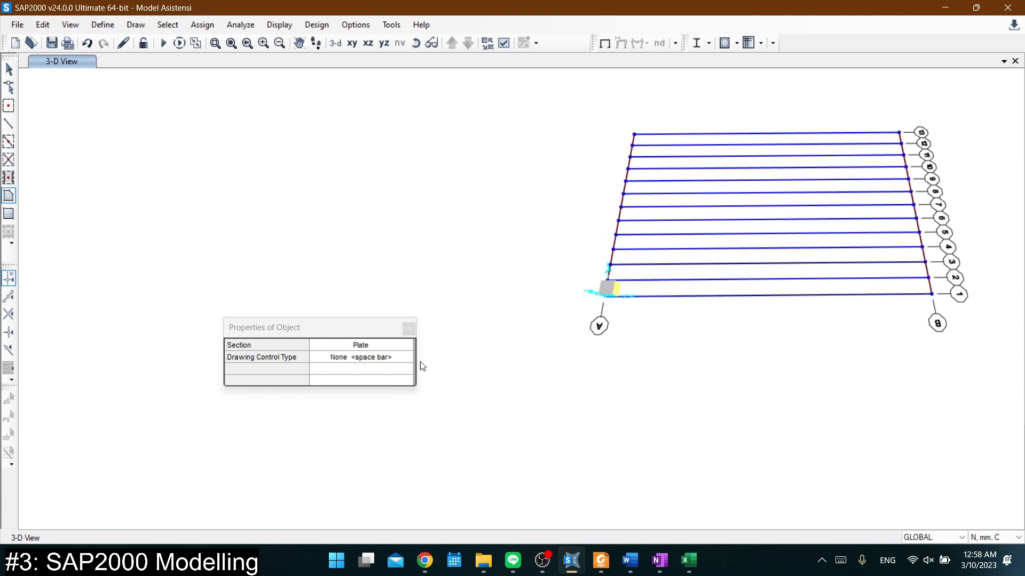
pyautogui.click(408, 328)
pyautogui.press('Escape')
# Select the deck plate to examine its extent over the girders, and clear the selection
pyautogui.click(738, 205)
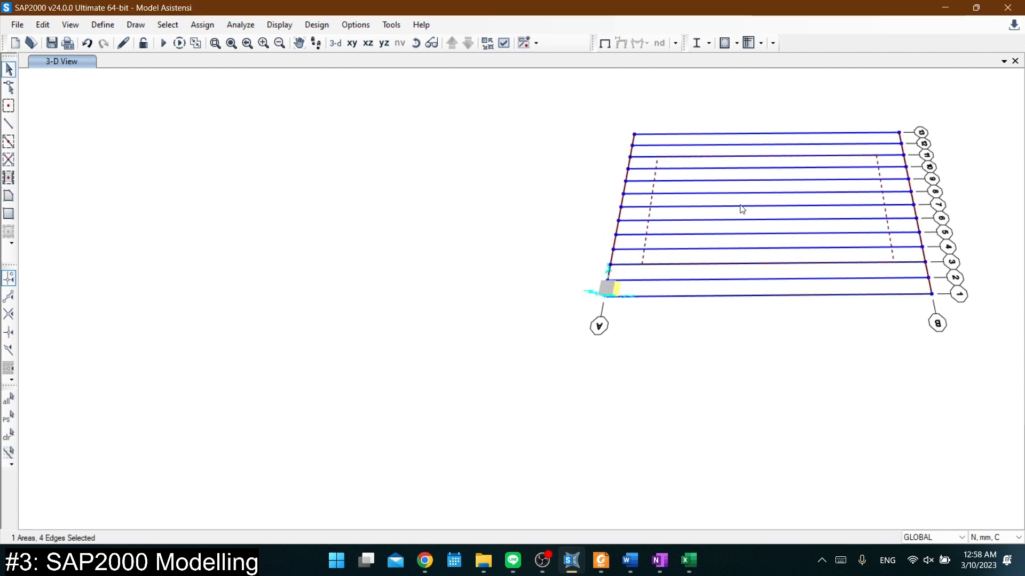
pyautogui.moveTo(741, 212)
pyautogui.keyDown('shift'); pyautogui.mouseDown(button='middle')
pyautogui.moveTo(763, 210)
pyautogui.moveTo(655, 171)
pyautogui.mouseUp(button='middle'); pyautogui.keyUp('shift')
pyautogui.keyDown('shift'); pyautogui.moveTo(570, 278); pyautogui.dragTo(652, 192, button='middle'); pyautogui.keyUp('shift')
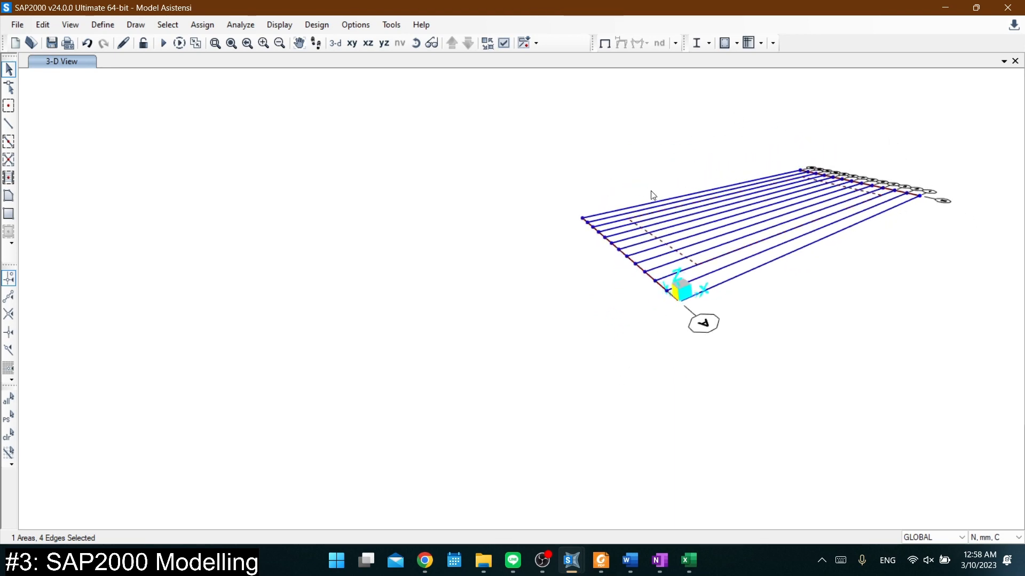
pyautogui.press('Escape')
pyautogui.keyDown('shift'); pyautogui.moveTo(539, 252); pyautogui.dragTo(356, 247, button='middle'); pyautogui.keyUp('shift')
pyautogui.click(103, 24)
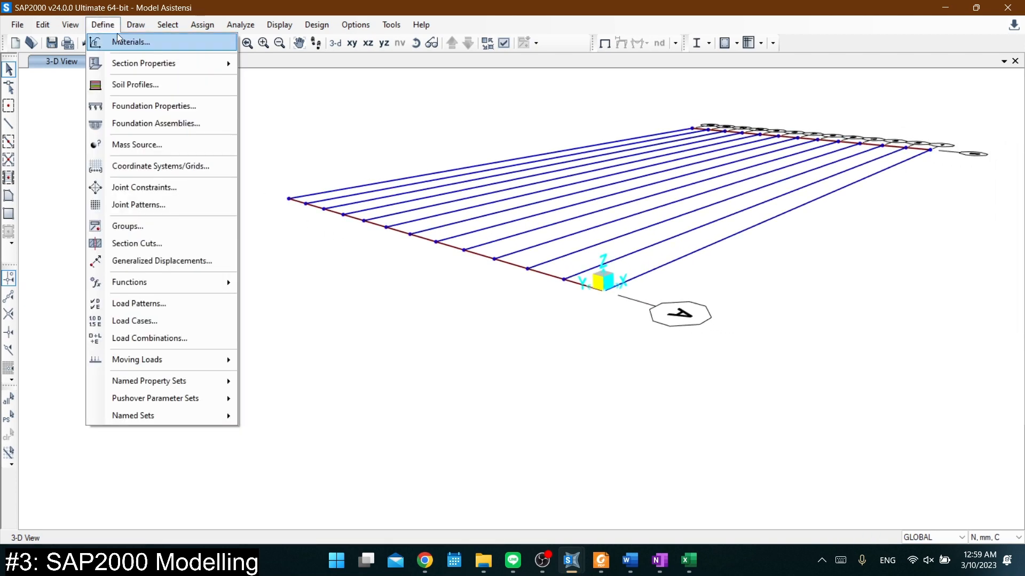
pyautogui.moveTo(128, 63)
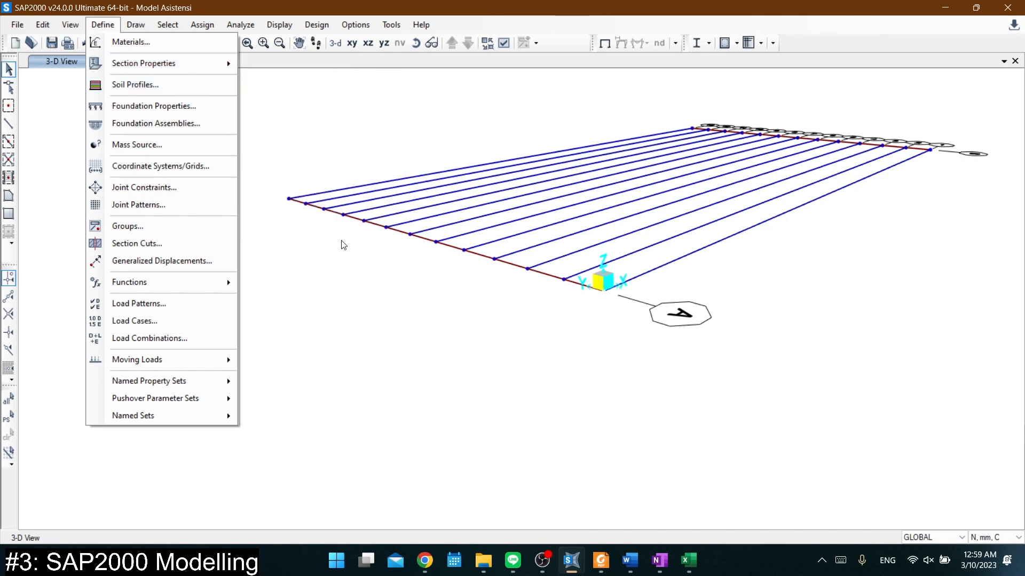
pyautogui.click(334, 276)
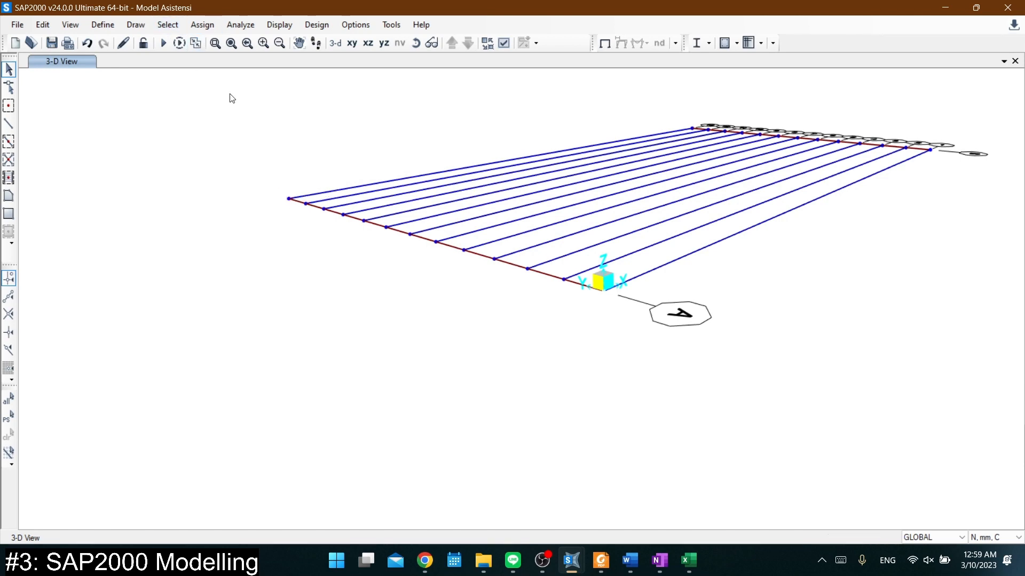
# Assign a pinned restraint with Translation 1, 2 and 3 fixed to the deck's corner joint at grid A-13
pyautogui.click(289, 198)
pyautogui.scroll(3, 308, 201)
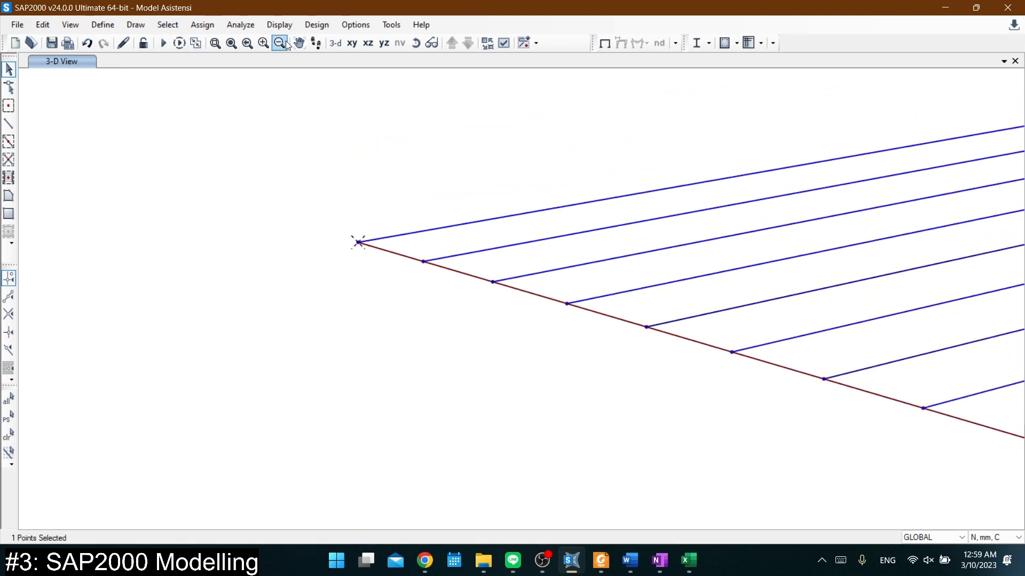
pyautogui.click(208, 25)
pyautogui.moveTo(216, 41)
pyautogui.click(459, 44)
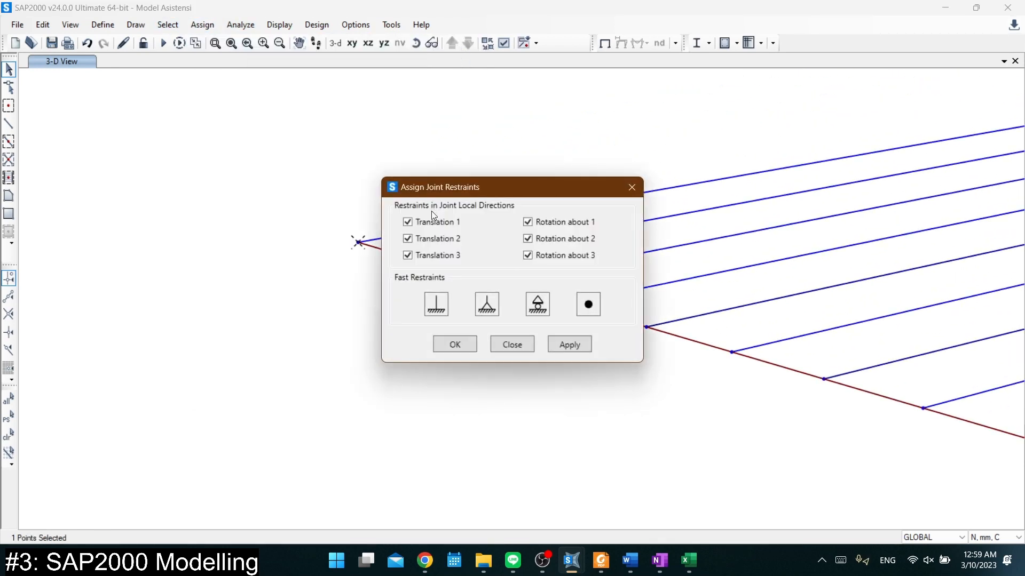
pyautogui.click(456, 344)
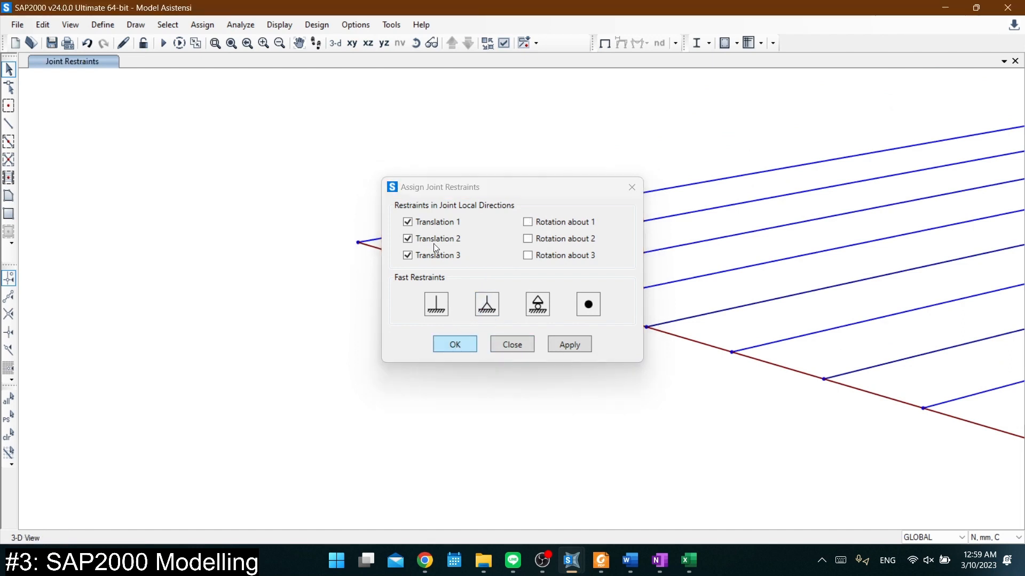
# Set the view type to Extrude and inspect where the corner support sits relative to the deck and girder
pyautogui.click(316, 25)
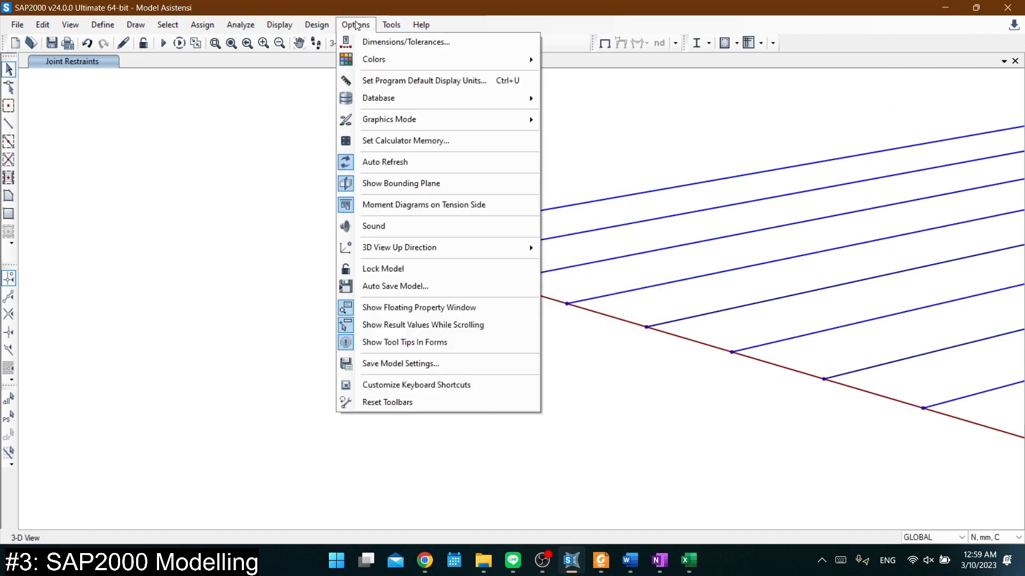
pyautogui.moveTo(269, 28)
pyautogui.click(503, 43)
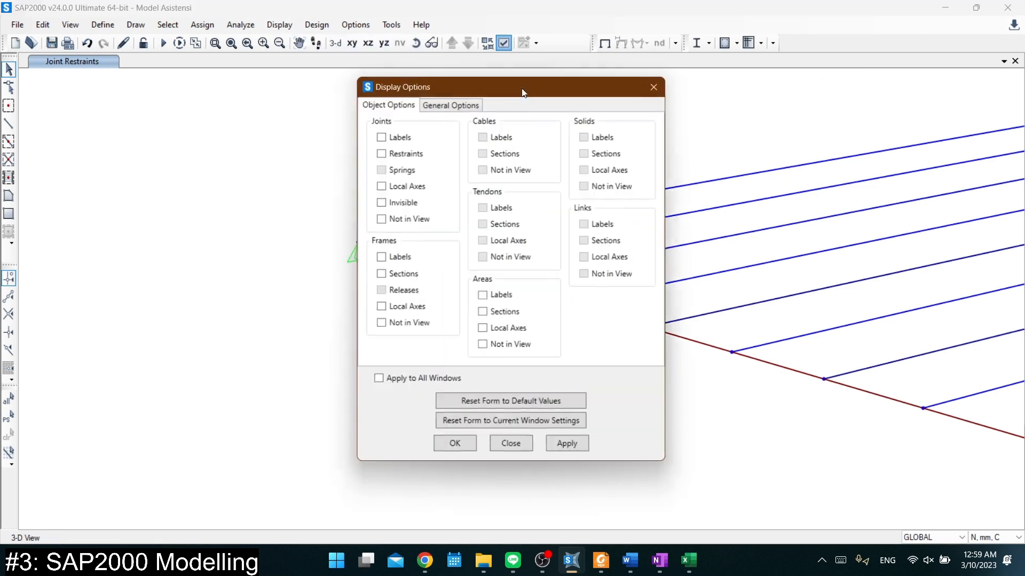
pyautogui.click(474, 106)
pyautogui.click(463, 448)
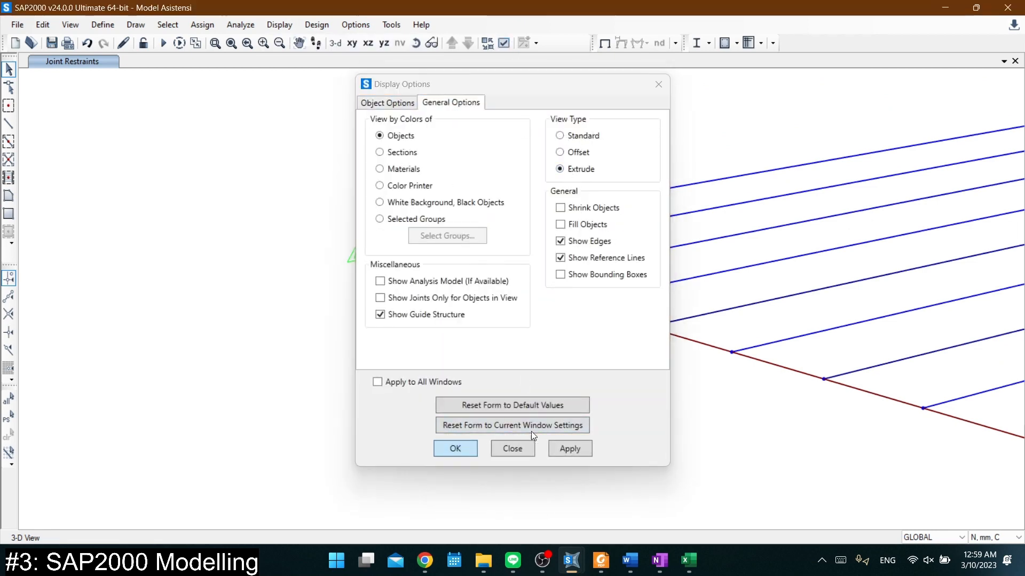
pyautogui.keyDown('shift'); pyautogui.moveTo(376, 269); pyautogui.dragTo(704, 249, button='middle'); pyautogui.keyUp('shift')
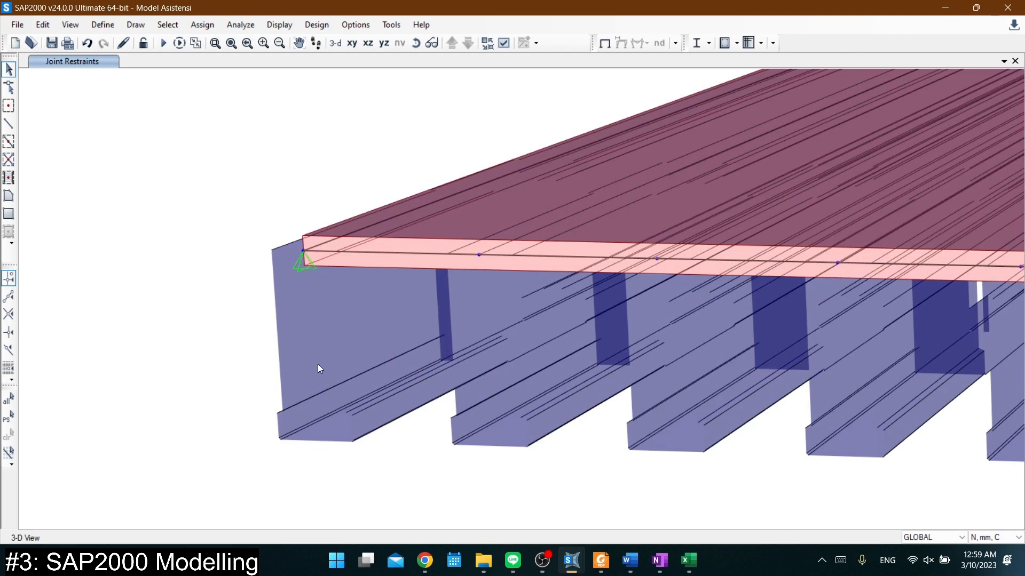
pyautogui.moveTo(320, 444); pyautogui.dragTo(376, 373, button='middle')
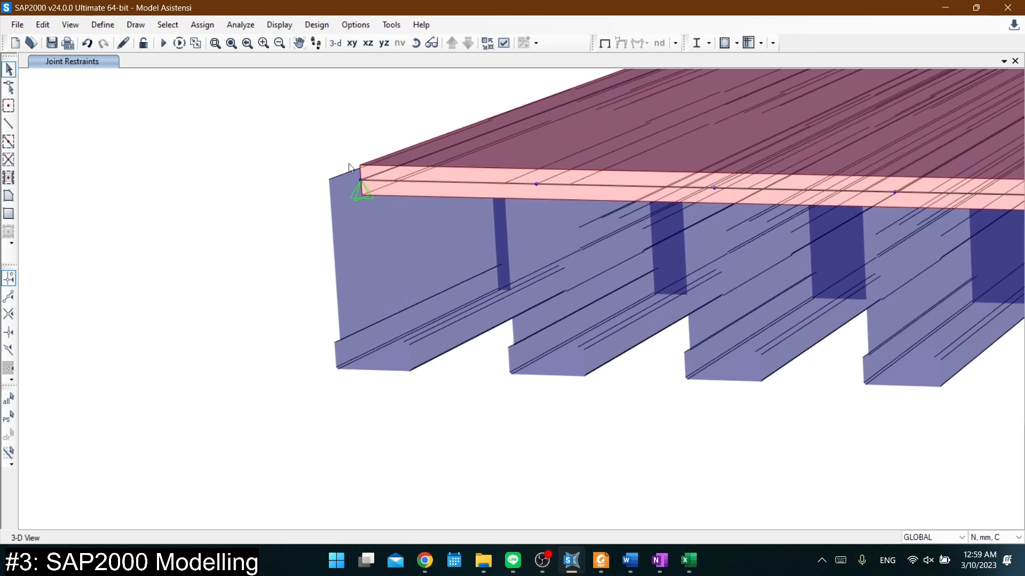
# Remove all joint restraints from the corner joint at grid A-13
pyautogui.click(360, 181)
pyautogui.click(203, 24)
pyautogui.moveTo(251, 43)
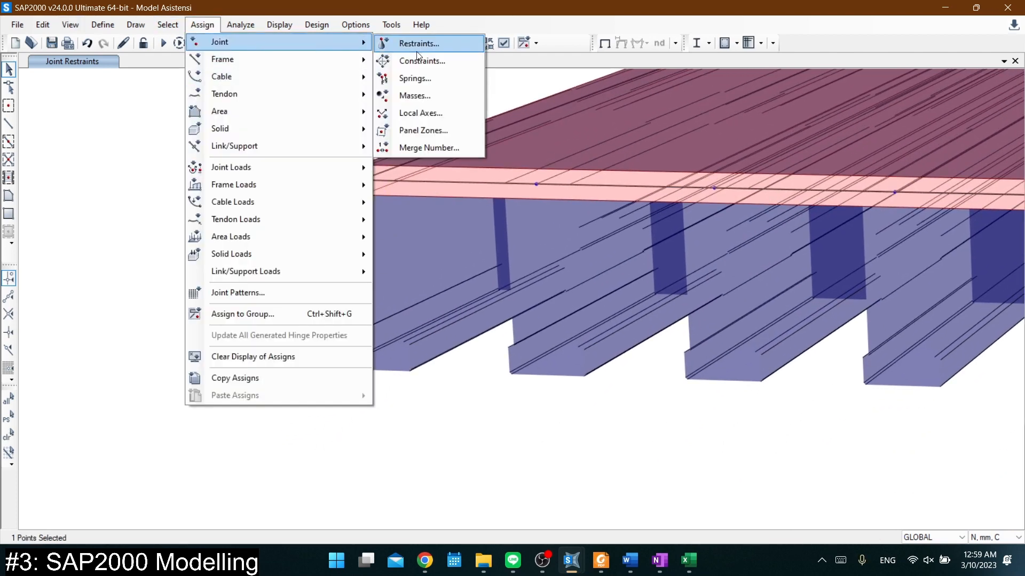
pyautogui.click(419, 44)
pyautogui.click(588, 304)
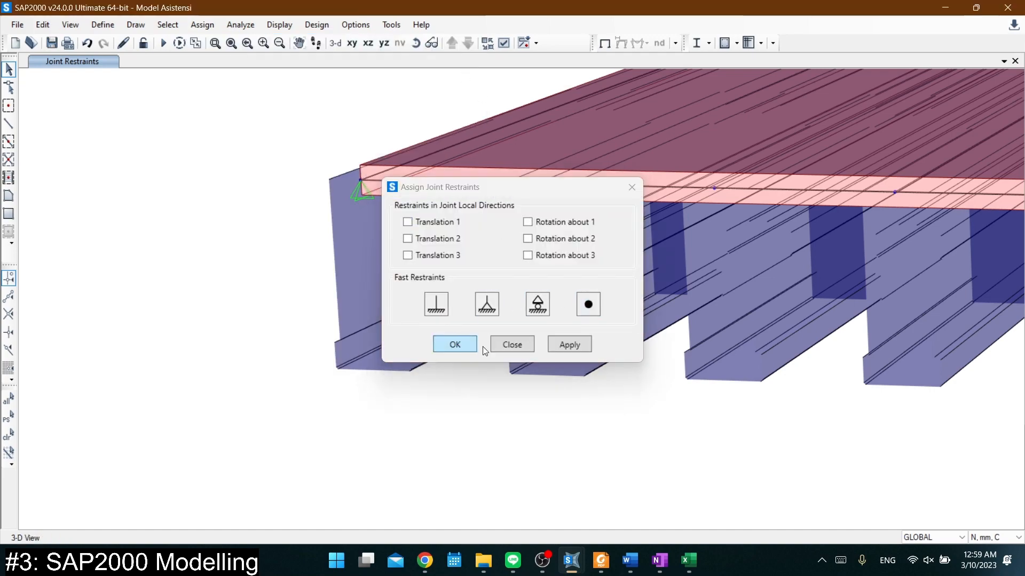
# Inspect the edge girder's end, check the PC I H-160 dimensions in the Brosure Wika Beton PDF, and return to SAP2000
pyautogui.scroll(-2, 262, 136)
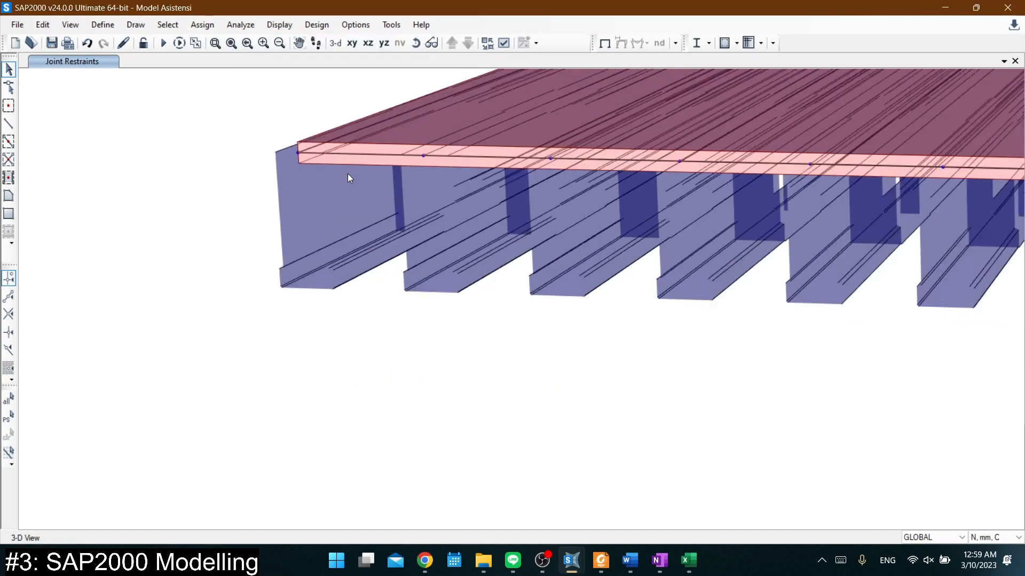
pyautogui.scroll(5, 320, 189)
pyautogui.scroll(-3, 290, 209)
pyautogui.keyDown('shift'); pyautogui.moveTo(290, 210); pyautogui.dragTo(341, 143, button='middle'); pyautogui.keyUp('shift')
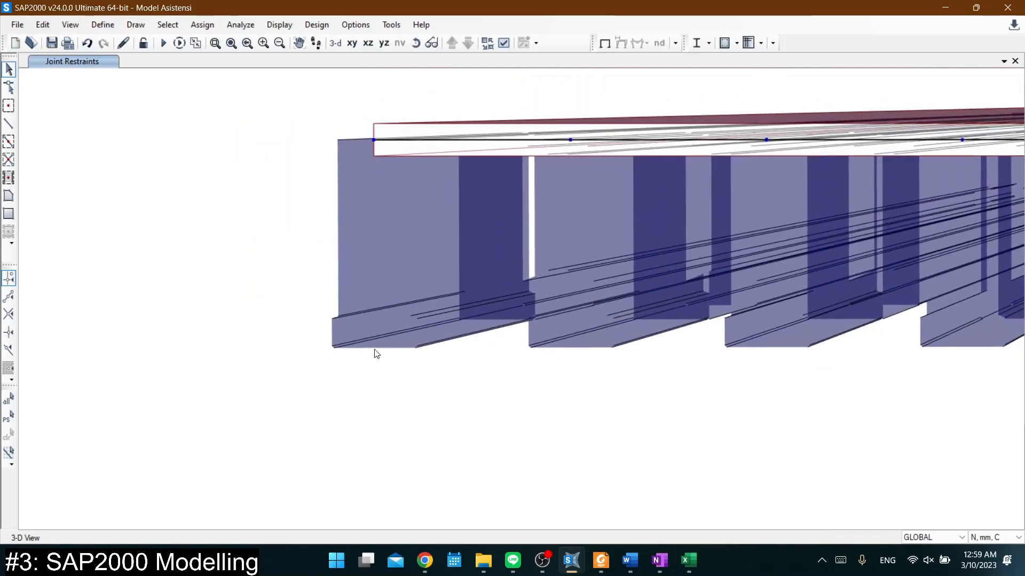
pyautogui.click(601, 560)
pyautogui.scroll(3, 558, 256)
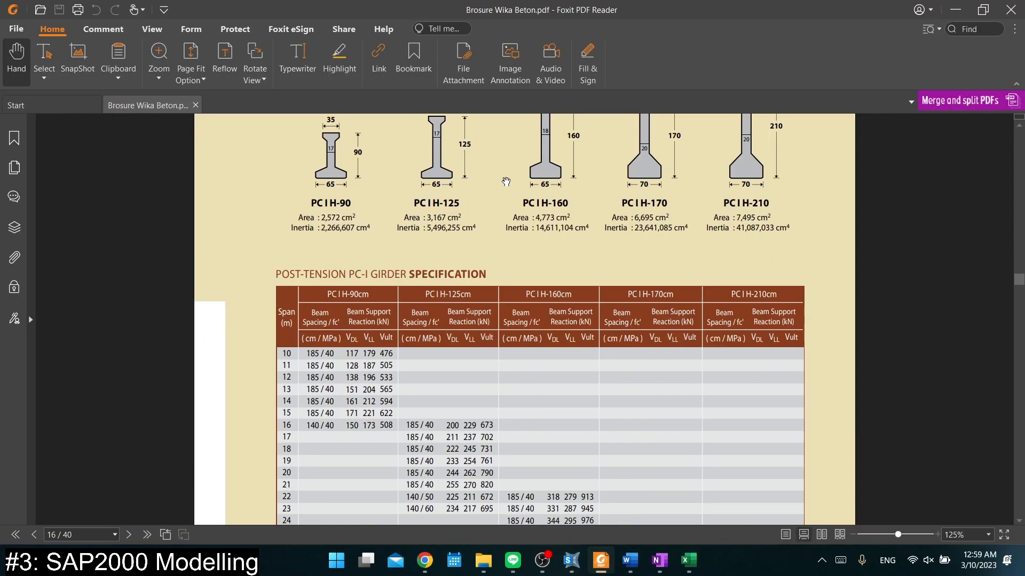
pyautogui.scroll(-2, 559, 256)
pyautogui.scroll(3, 558, 256)
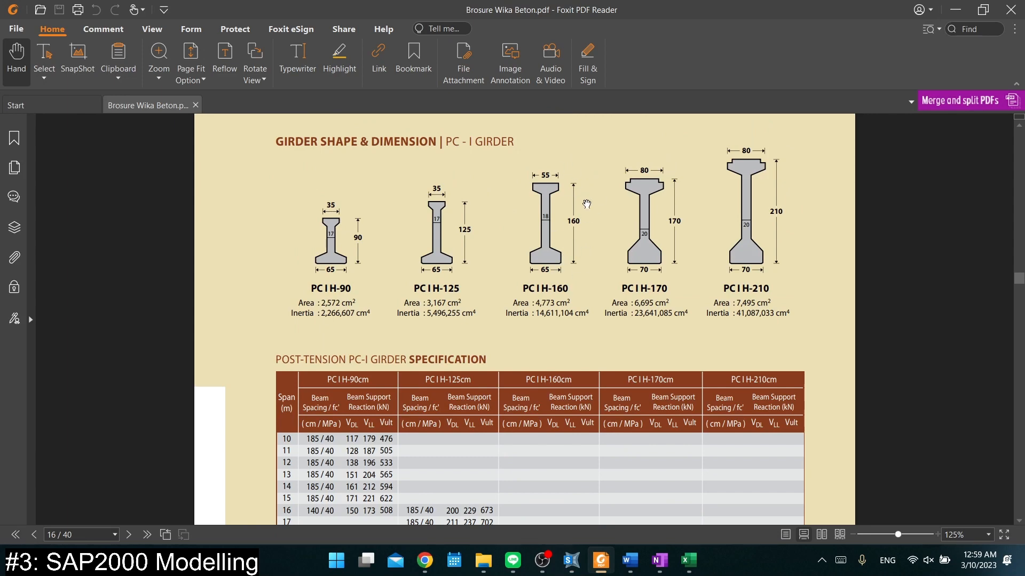
pyautogui.hotkey('alt', 'Tab')
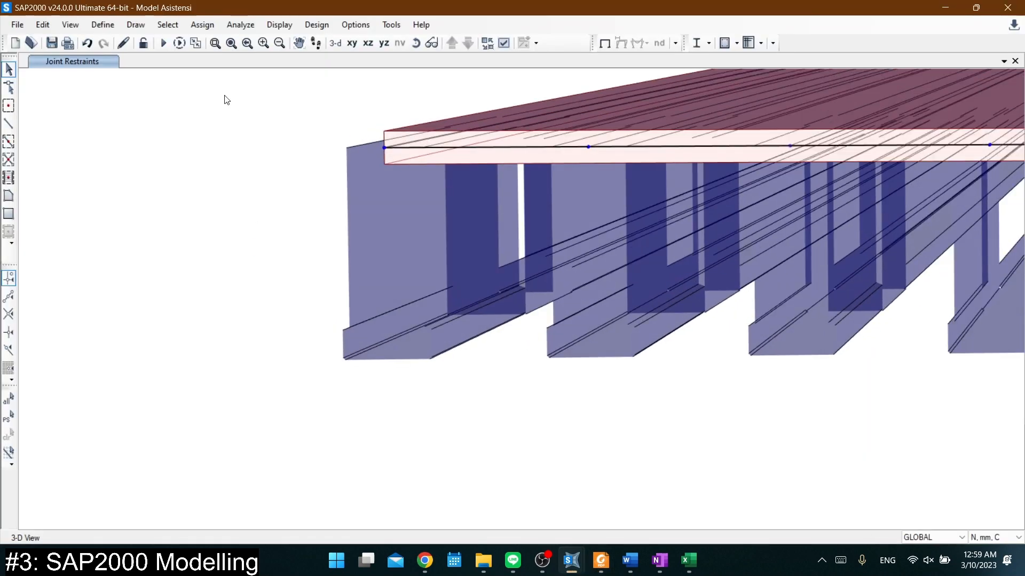
# Draw a special joint with a Z offset of -1600 mm from the deck's corner joint at grid A-13
pyautogui.click(136, 24)
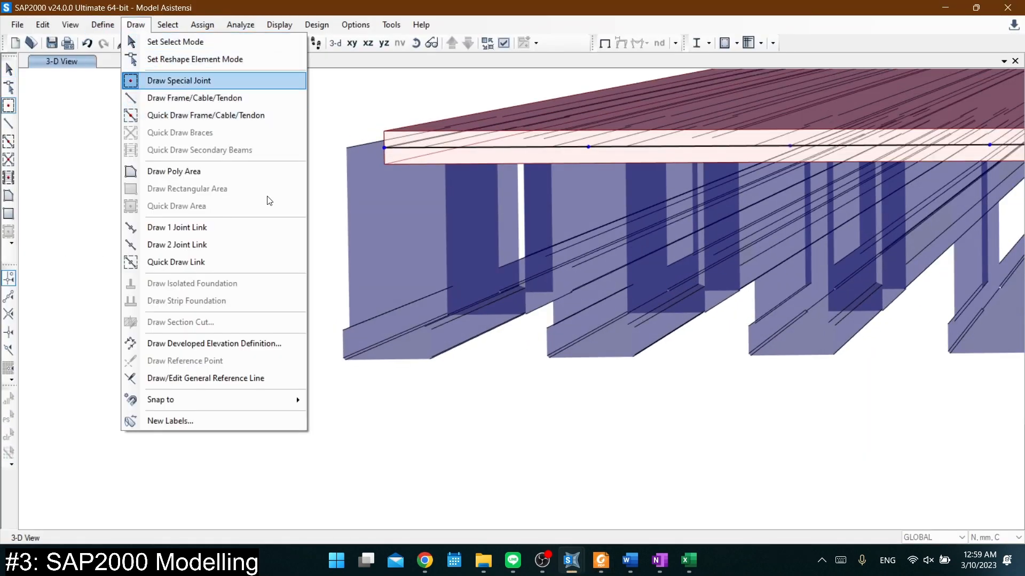
pyautogui.click(155, 81)
pyautogui.click(362, 369)
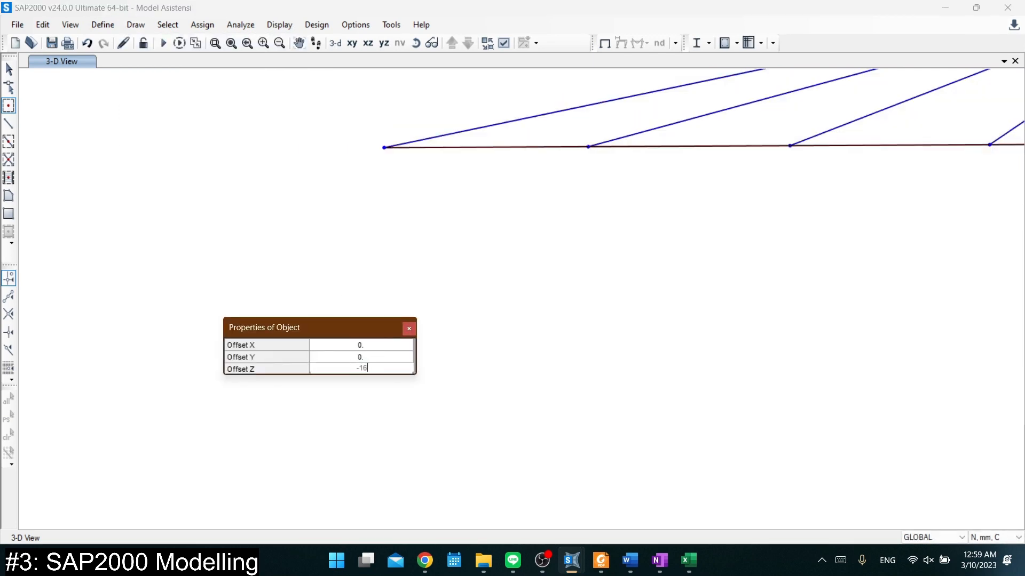
pyautogui.press('Return')
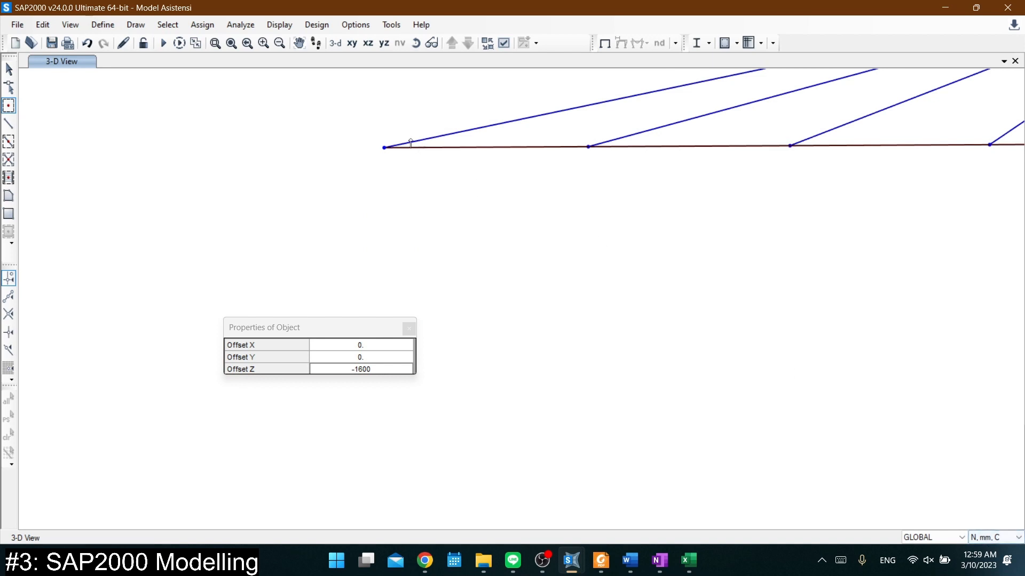
pyautogui.click(383, 148)
# Draw a second special joint 1600 mm below the opposite end of the same edge girder at X 30000, Y 18000
pyautogui.moveTo(516, 336); pyautogui.dragTo(517, 288, button='middle')
pyautogui.scroll(-3, 640, 240)
pyautogui.keyDown('shift'); pyautogui.moveTo(593, 273); pyautogui.dragTo(608, 206, button='middle'); pyautogui.keyUp('shift')
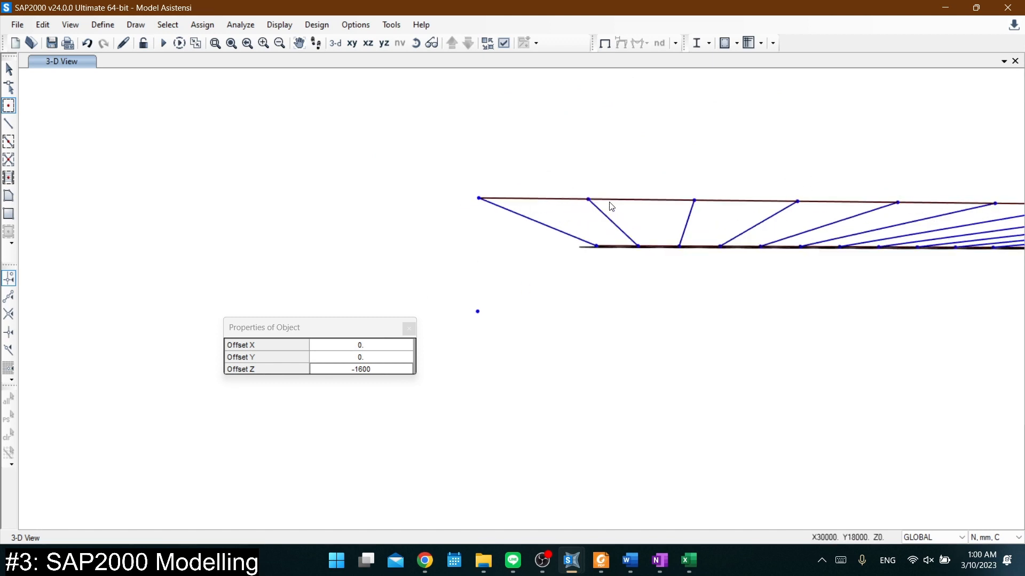
pyautogui.scroll(5, 594, 255)
pyautogui.scroll(2, 594, 254)
pyautogui.moveTo(600, 264)
pyautogui.keyDown('shift'); pyautogui.mouseDown(button='middle')
pyautogui.moveTo(608, 359)
pyautogui.moveTo(613, 338)
pyautogui.moveTo(604, 352)
pyautogui.mouseUp(button='middle'); pyautogui.keyUp('shift')
pyautogui.press('Escape')
# Replicate the two lower special joints linearly with dy -1500 mm and 12 copies to match the girder spacing
pyautogui.scroll(-2, 505, 325)
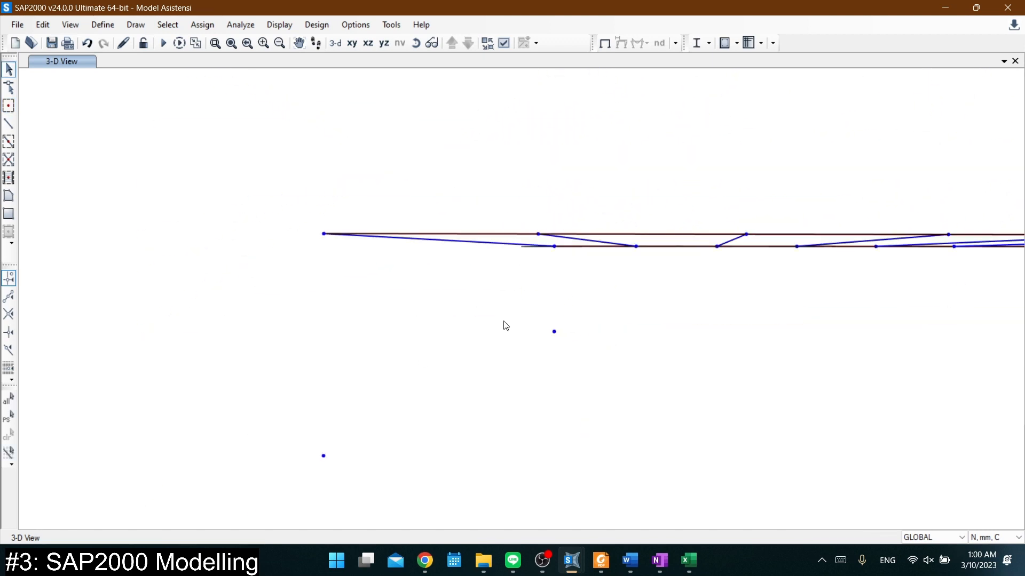
pyautogui.moveTo(552, 330); pyautogui.dragTo(554, 331)
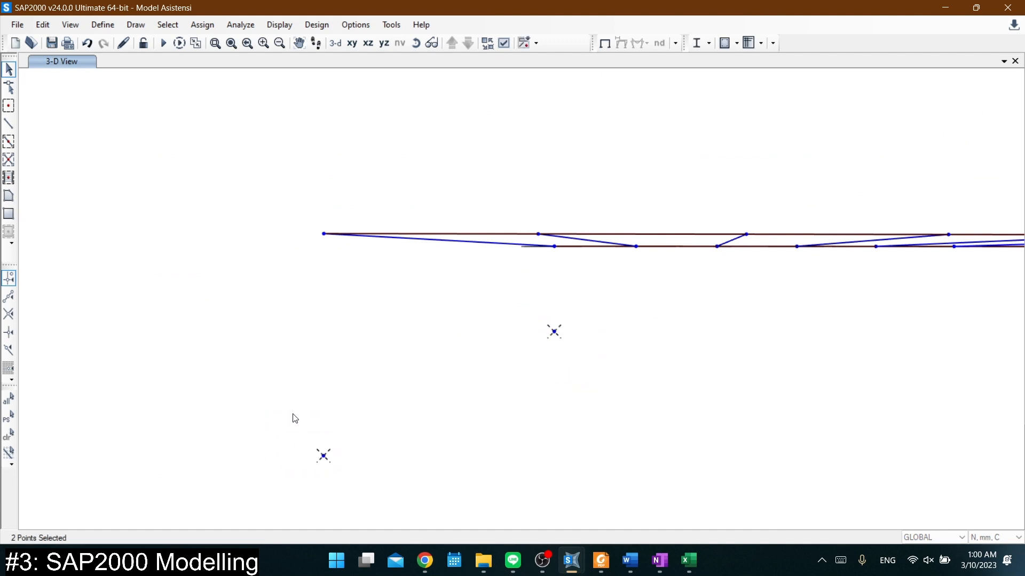
pyautogui.hotkey('ctrl', 'r')
pyautogui.moveTo(539, 136); pyautogui.dragTo(142, 127)
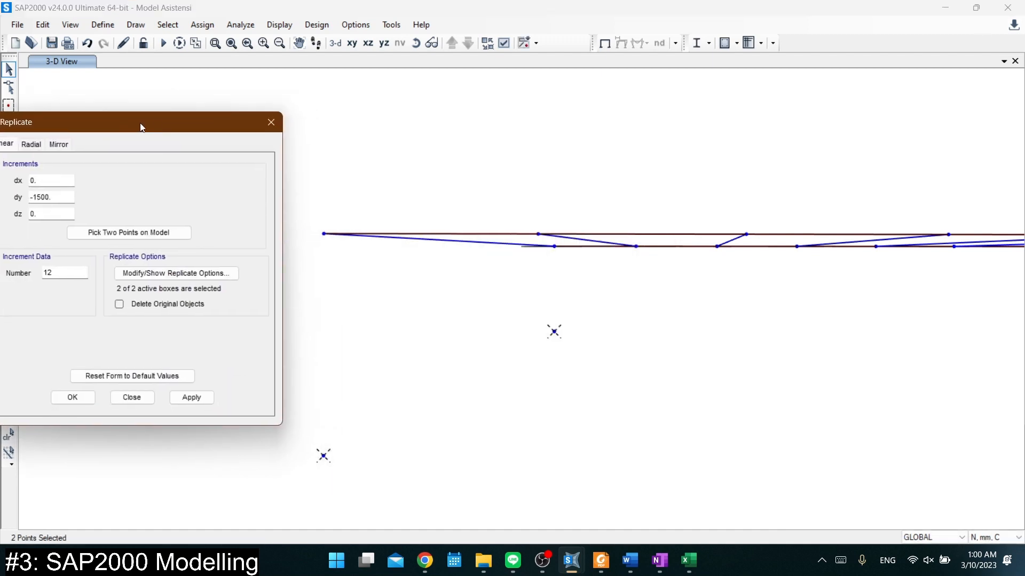
pyautogui.click(129, 232)
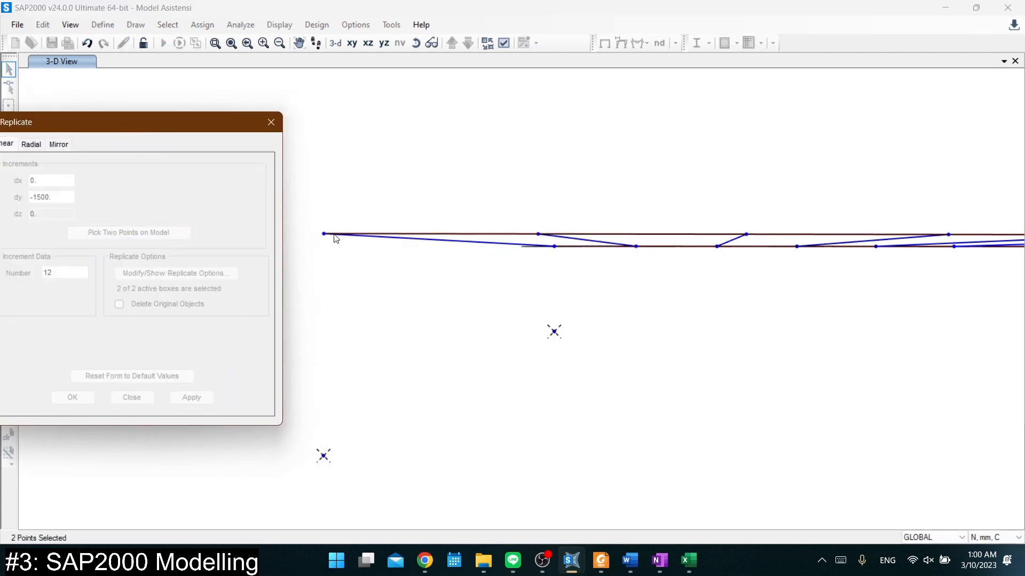
pyautogui.click(538, 235)
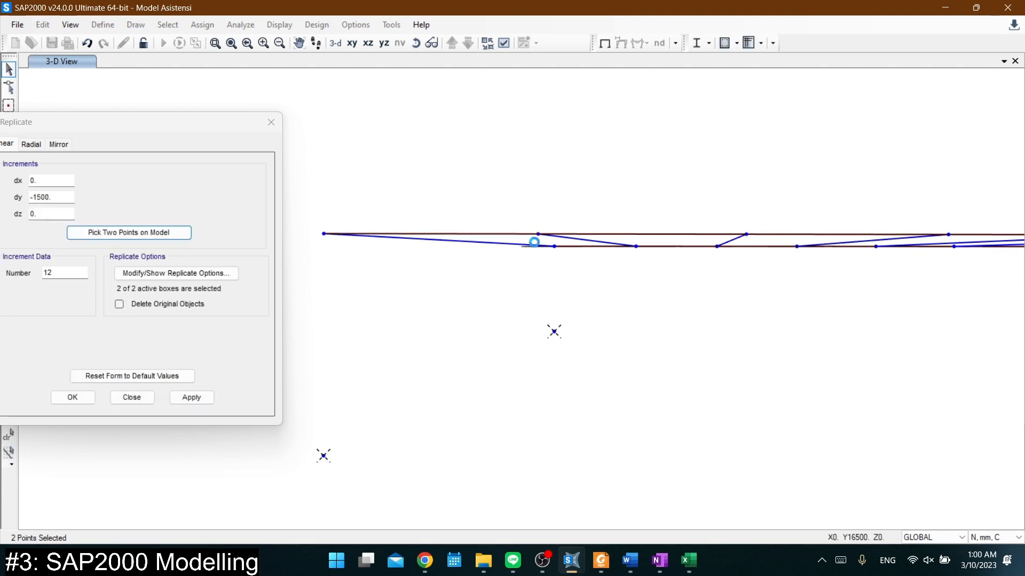
pyautogui.click(87, 404)
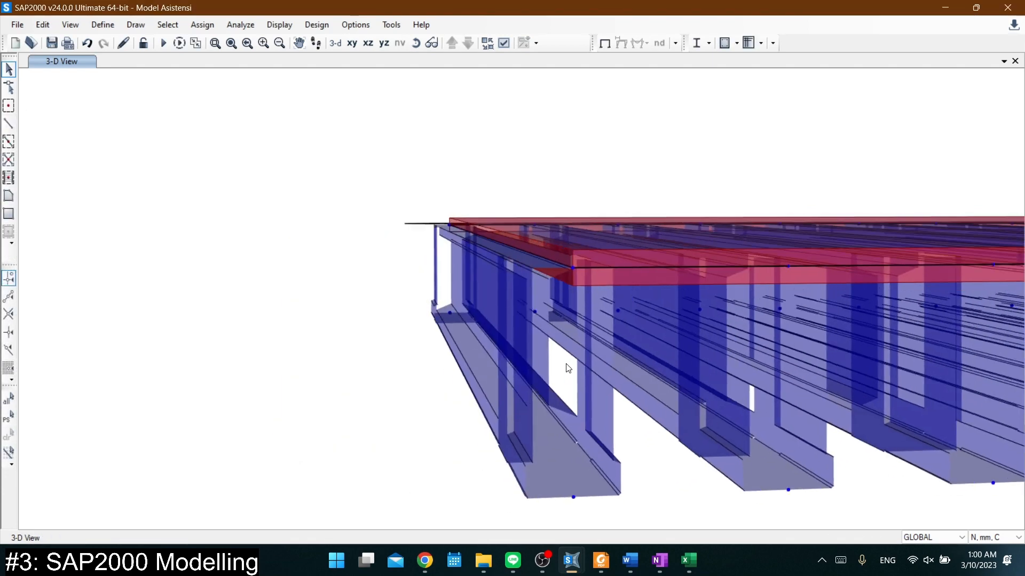
# Look up the defined link/support properties, select Rigid, and close the definitions
pyautogui.moveTo(567, 369)
pyautogui.keyDown('shift'); pyautogui.mouseDown(button='middle')
pyautogui.moveTo(448, 354)
pyautogui.moveTo(606, 380)
pyautogui.moveTo(495, 376)
pyautogui.moveTo(523, 384)
pyautogui.moveTo(519, 375)
pyautogui.moveTo(737, 372)
pyautogui.moveTo(739, 389)
pyautogui.moveTo(496, 373)
pyautogui.moveTo(766, 367)
pyautogui.moveTo(873, 343)
pyautogui.moveTo(794, 347)
pyautogui.moveTo(690, 280)
pyautogui.moveTo(719, 335)
pyautogui.mouseUp(button='middle'); pyautogui.keyUp('shift')
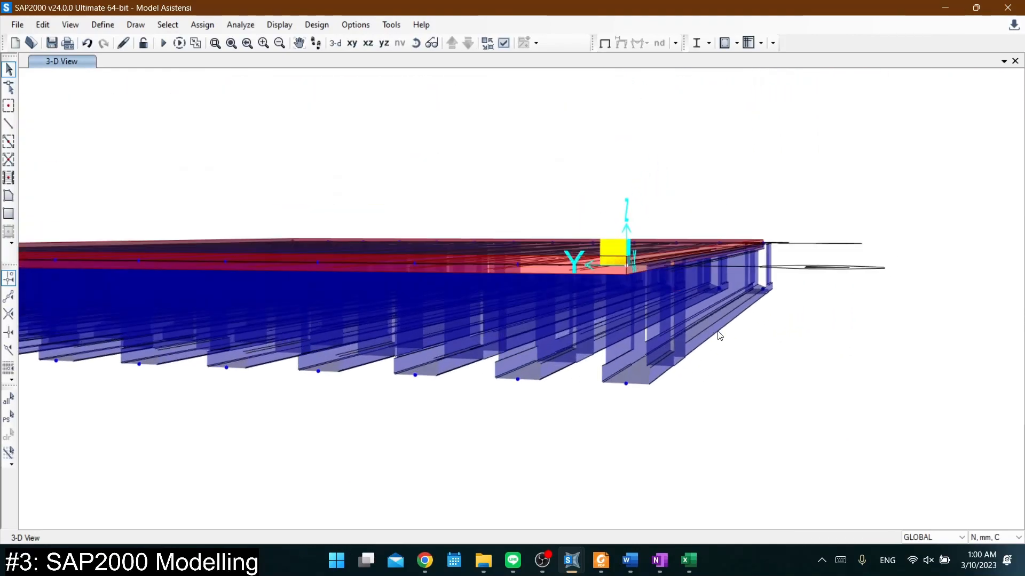
pyautogui.click(99, 26)
pyautogui.click(99, 25)
pyautogui.click(98, 26)
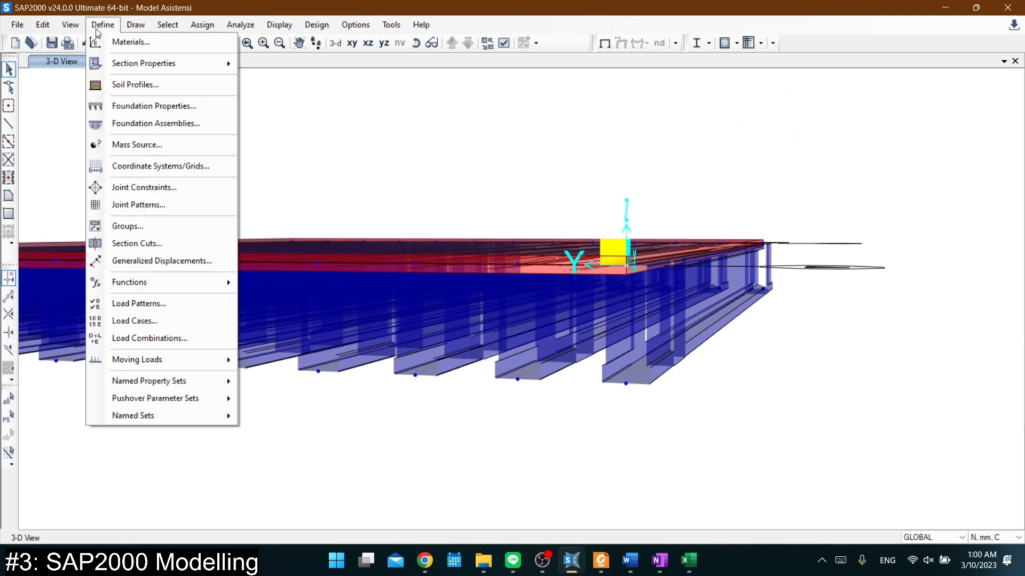
pyautogui.moveTo(179, 71)
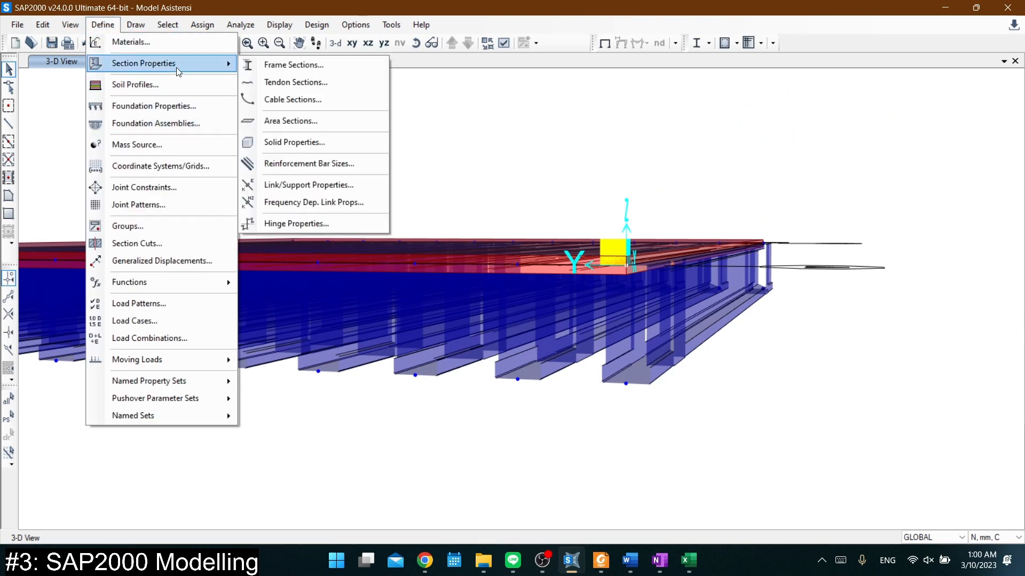
pyautogui.click(309, 185)
pyautogui.click(441, 253)
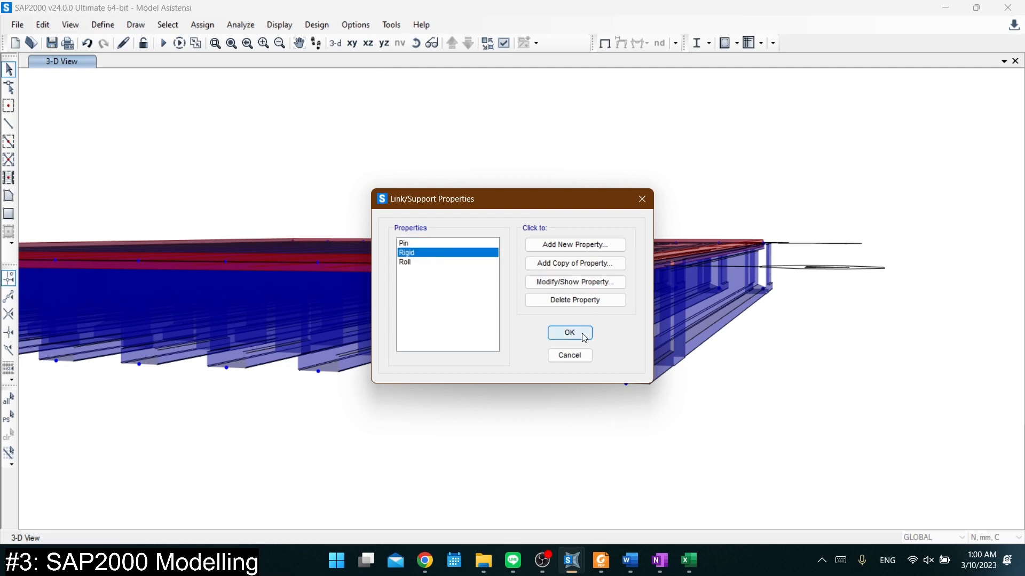
pyautogui.click(584, 334)
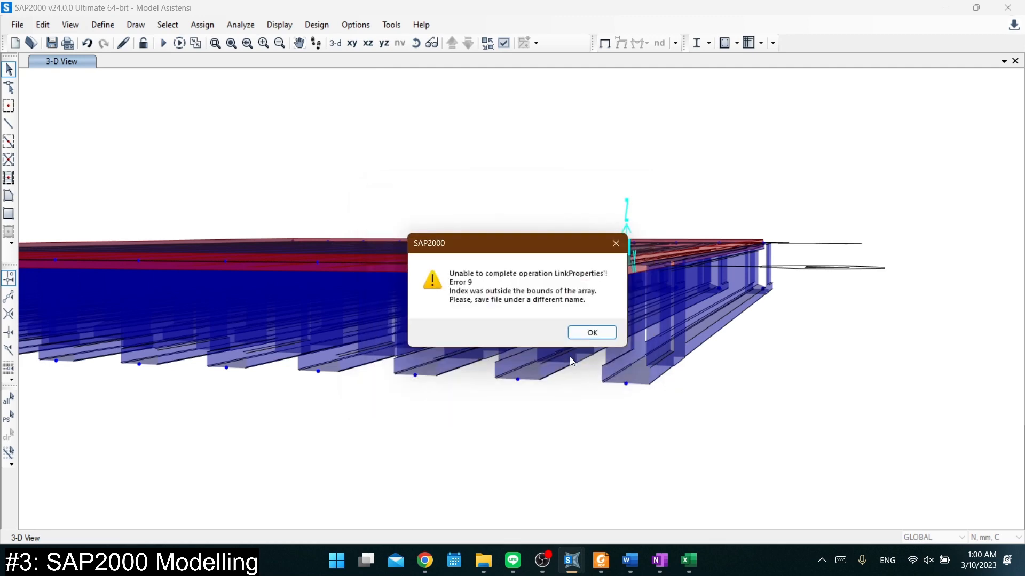
pyautogui.click(583, 332)
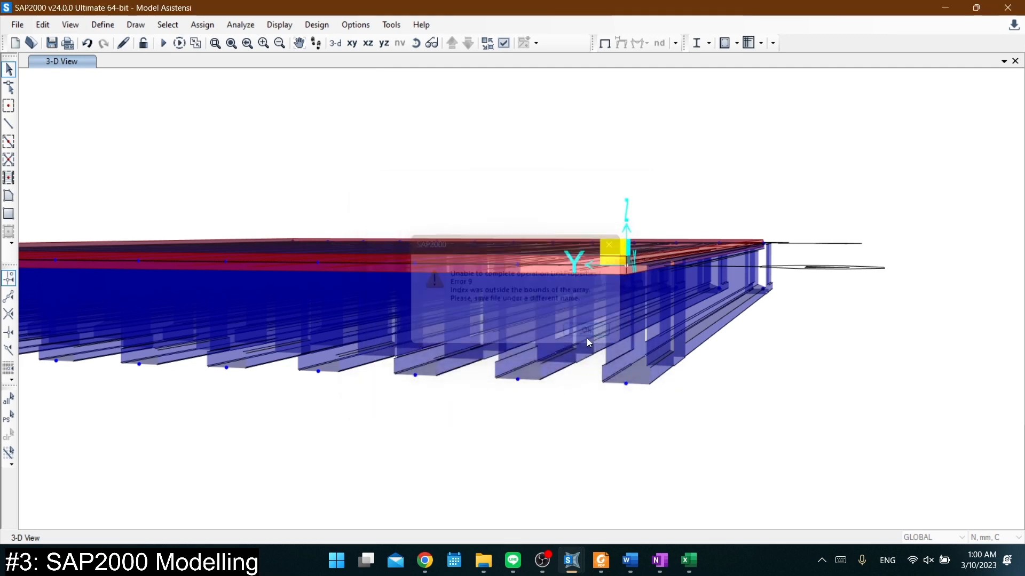
# Review the data of the Rigid link/support property and accept it as defined
pyautogui.click(102, 25)
pyautogui.moveTo(187, 69)
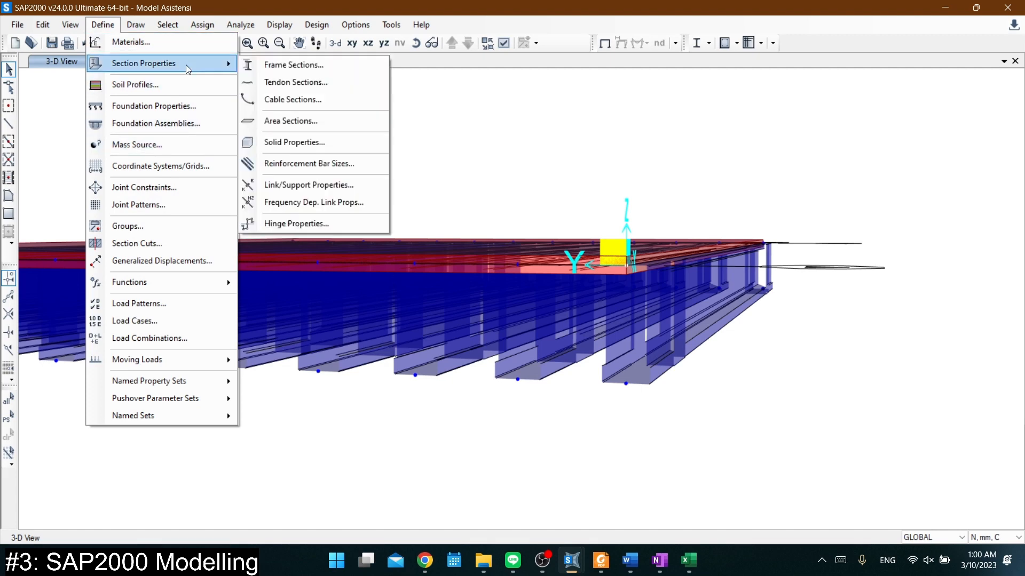
pyautogui.click(309, 185)
pyautogui.click(459, 253)
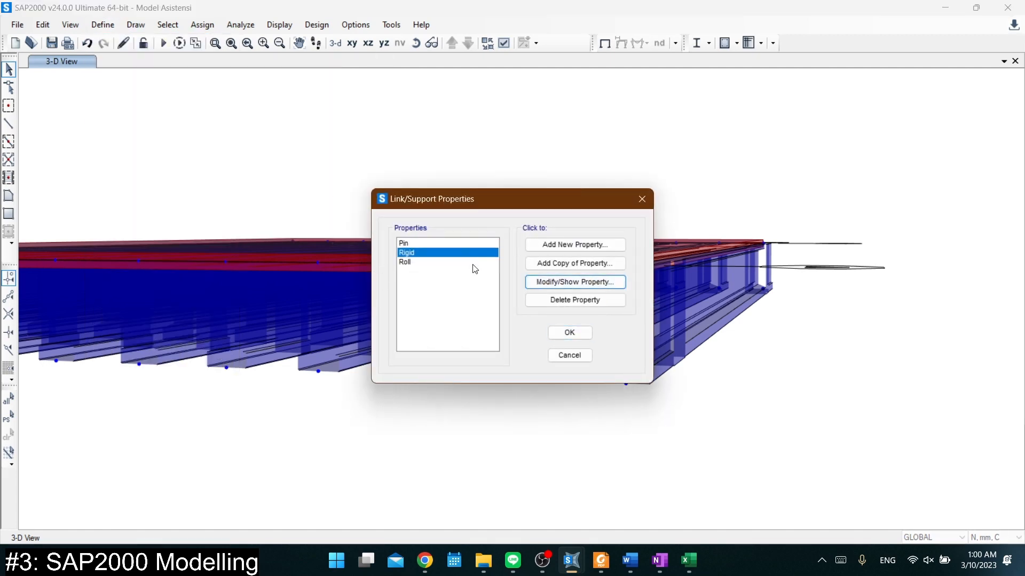
pyautogui.press('Return')
pyautogui.click(483, 494)
pyautogui.click(563, 335)
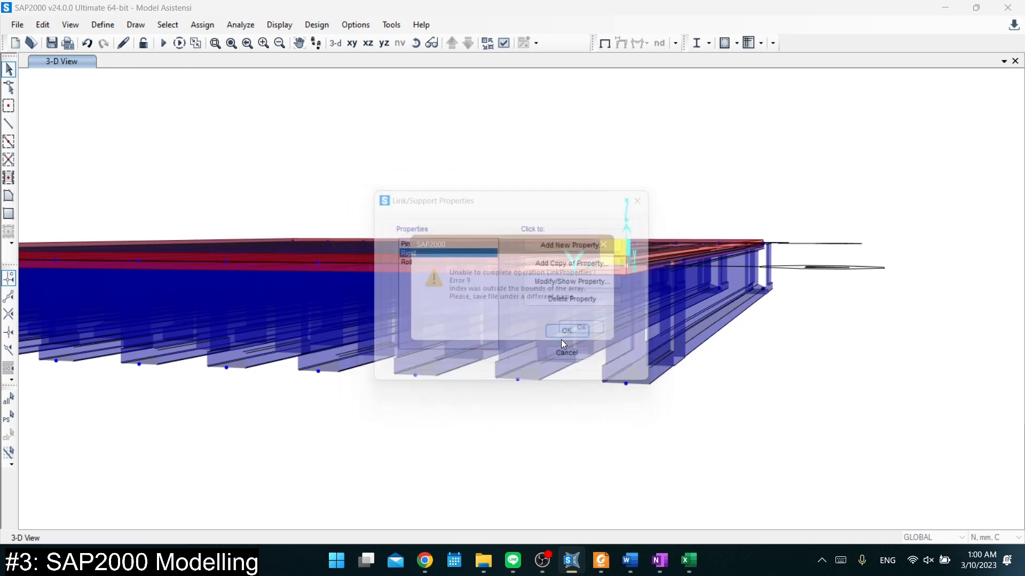
pyautogui.click(590, 334)
# Start drawing two-joint links with the Rigid property and set the view type to Standard
pyautogui.click(136, 24)
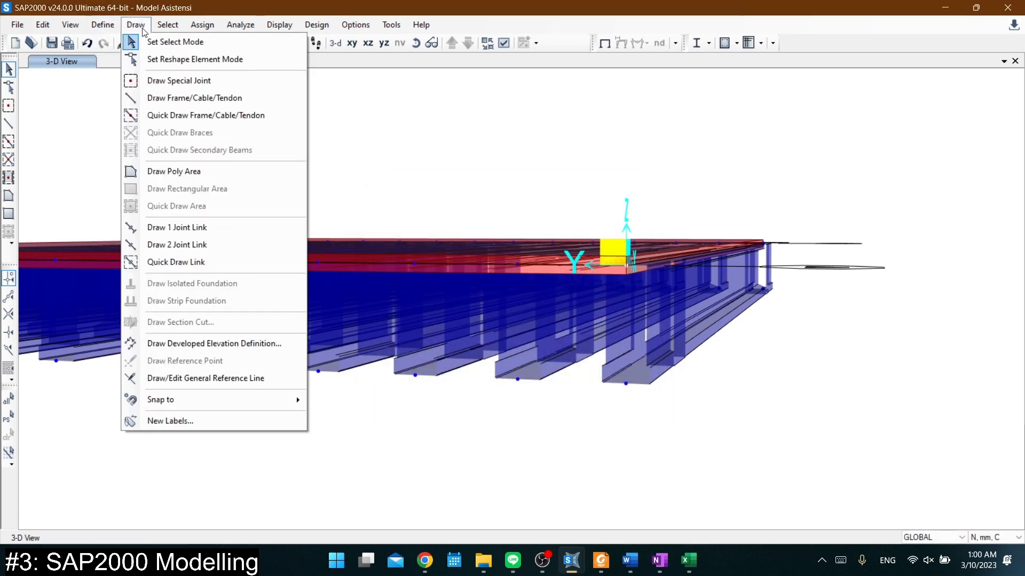
pyautogui.click(209, 248)
pyautogui.scroll(3, 594, 320)
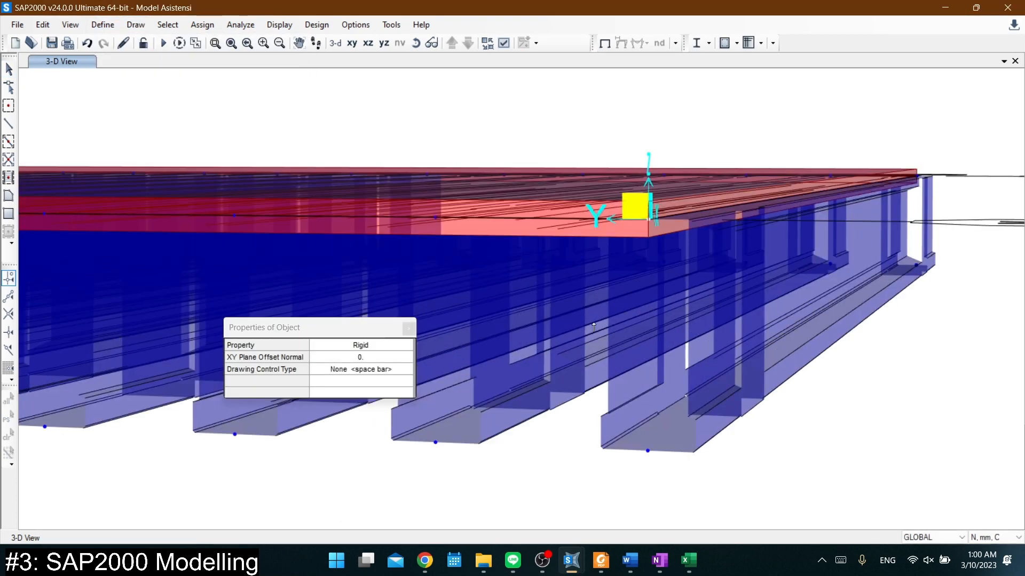
pyautogui.moveTo(764, 324); pyautogui.dragTo(649, 333, button='middle')
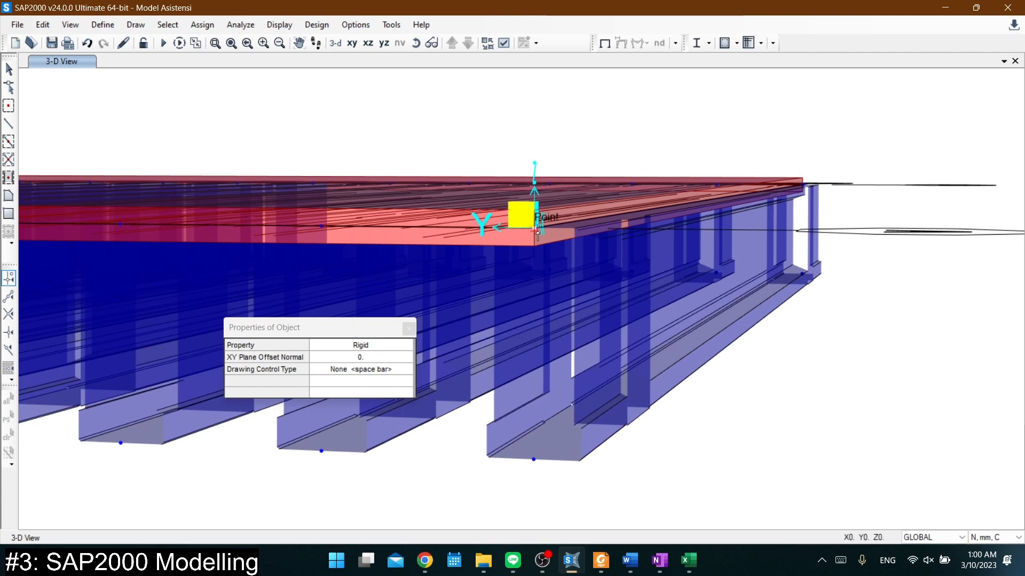
pyautogui.click(504, 44)
pyautogui.click(456, 105)
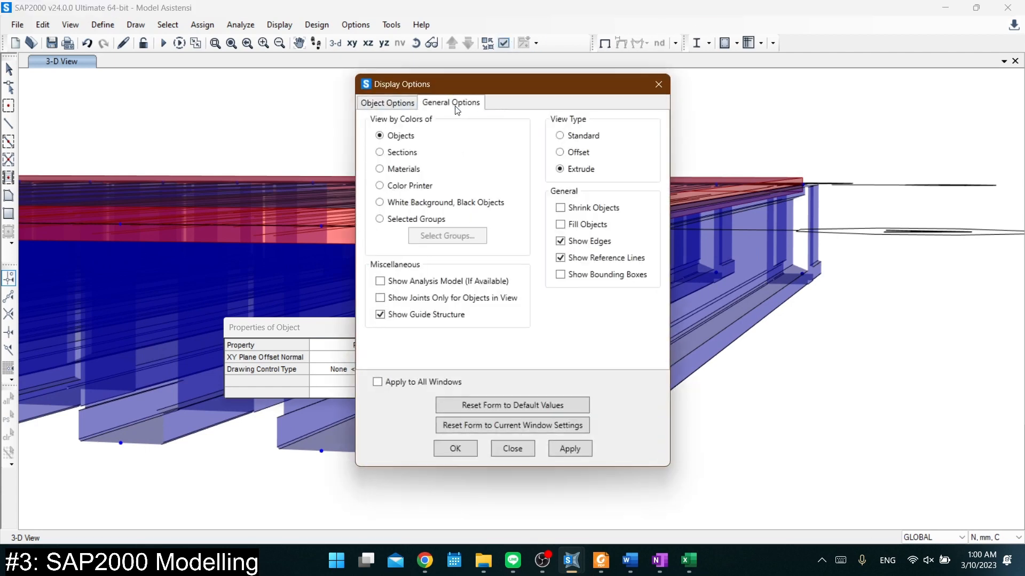
pyautogui.click(469, 453)
# Draw Rigid links between the end joints of the edge girder at Y 0 and the special joints 1600 mm below them
pyautogui.keyDown('shift'); pyautogui.moveTo(510, 408); pyautogui.dragTo(538, 286, button='middle'); pyautogui.keyUp('shift')
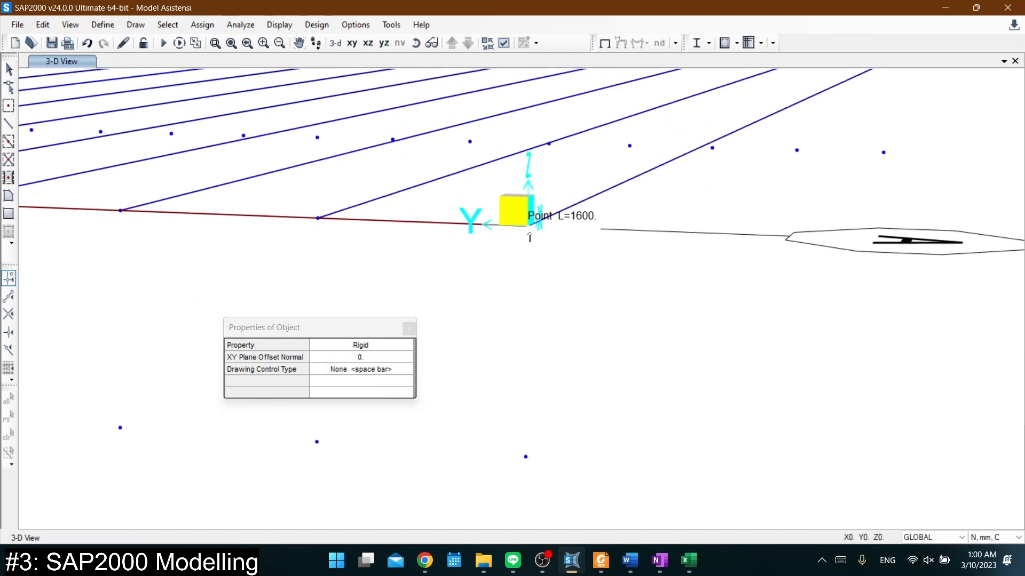
pyautogui.scroll(2, 969, 210)
pyautogui.scroll(1, 969, 210)
pyautogui.moveTo(969, 210); pyautogui.dragTo(757, 296, button='middle')
pyautogui.scroll(-2, 592, 147)
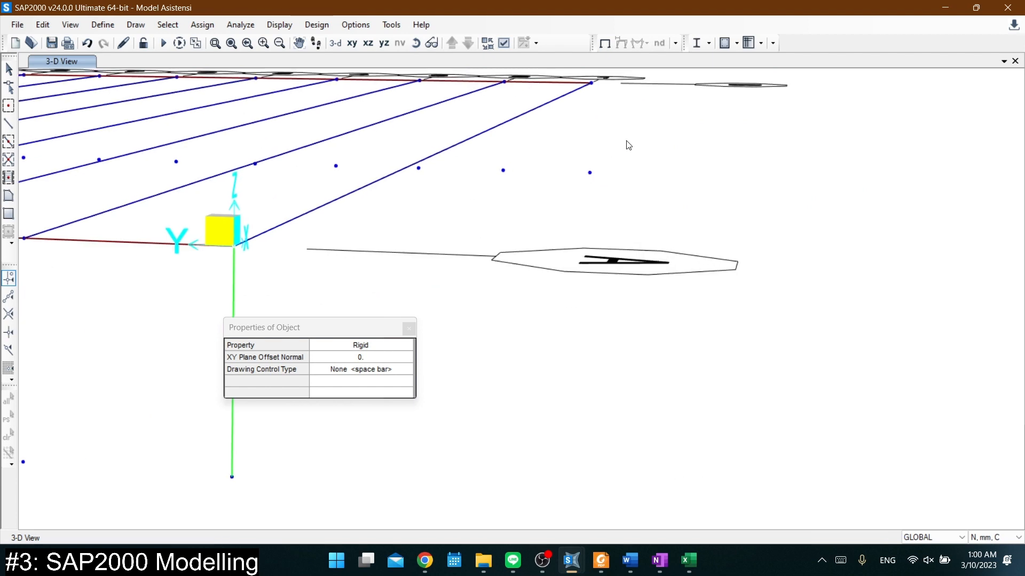
pyautogui.moveTo(628, 142); pyautogui.dragTo(626, 190, button='middle')
pyautogui.click(589, 220)
pyautogui.click(591, 130)
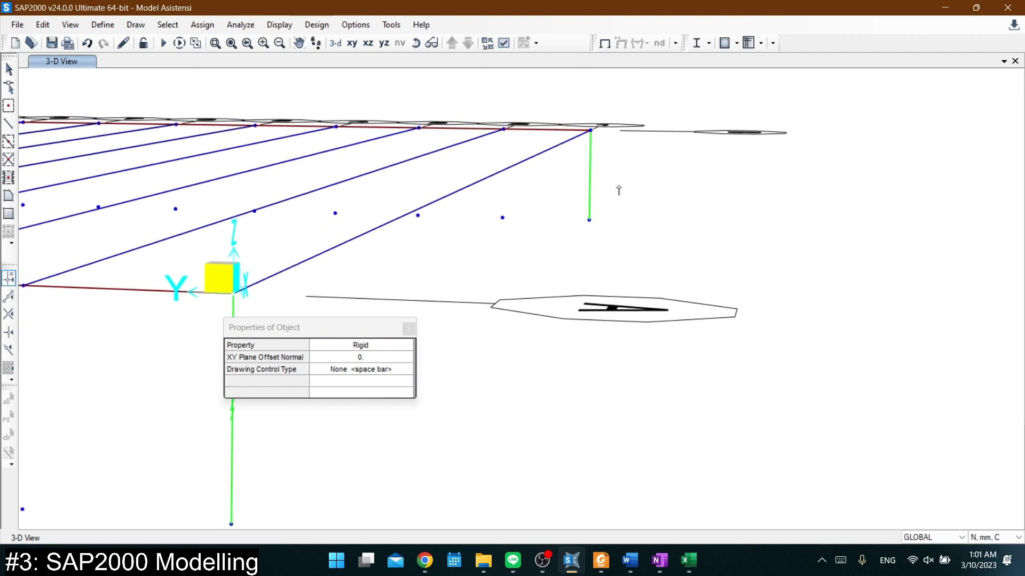
pyautogui.press('Escape')
# Replicate the two Rigid links linearly with dy 1500 mm and 12 copies across all the girders
pyautogui.click(589, 181)
pyautogui.moveTo(295, 430); pyautogui.dragTo(424, 274, button='middle')
pyautogui.moveTo(265, 295); pyautogui.dragTo(434, 291, button='middle')
pyautogui.hotkey('ctrl', 'r')
pyautogui.moveTo(540, 140); pyautogui.dragTo(890, 285)
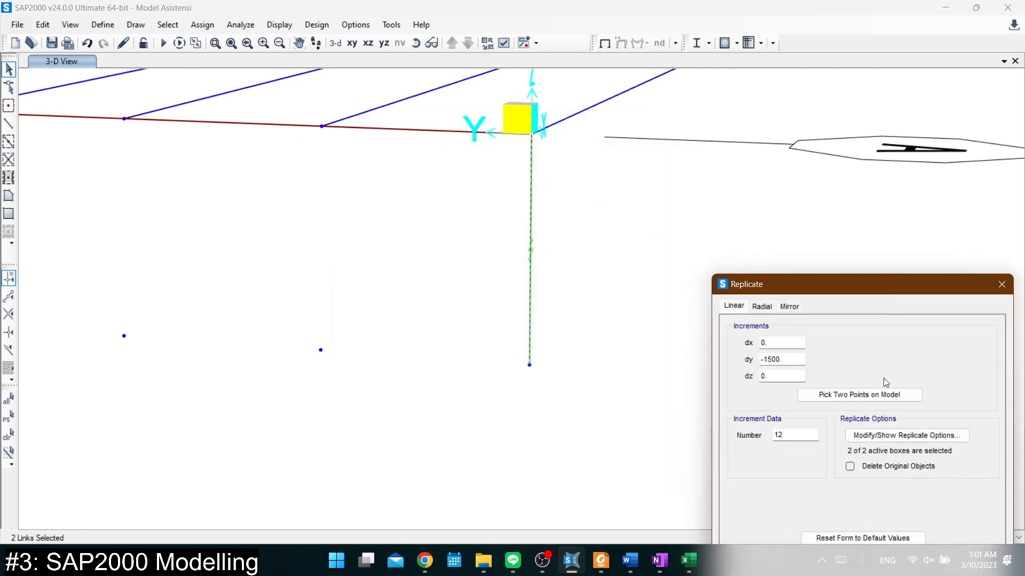
pyautogui.click(859, 395)
pyautogui.click(529, 365)
pyautogui.click(321, 350)
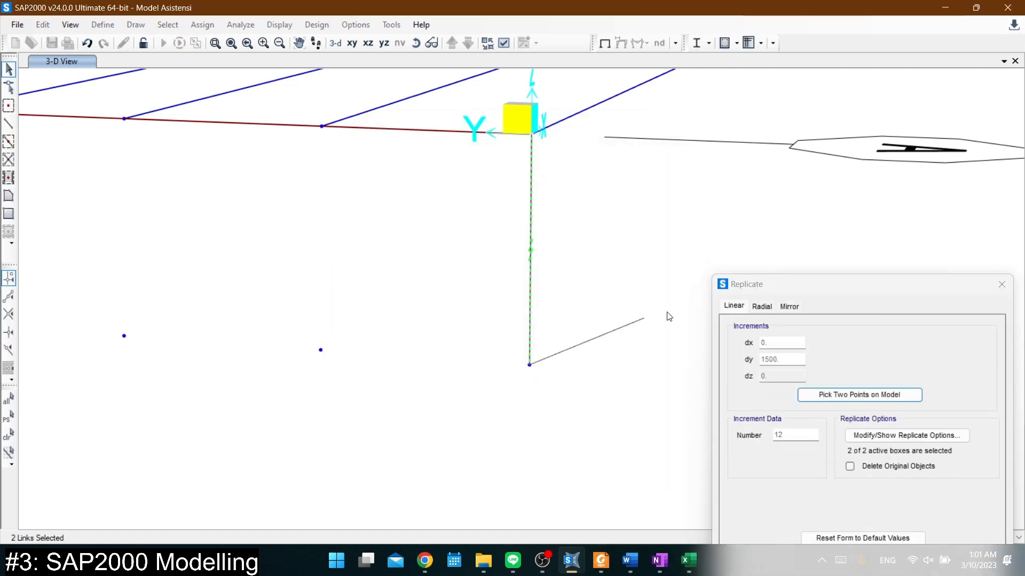
pyautogui.moveTo(800, 286); pyautogui.dragTo(652, 132)
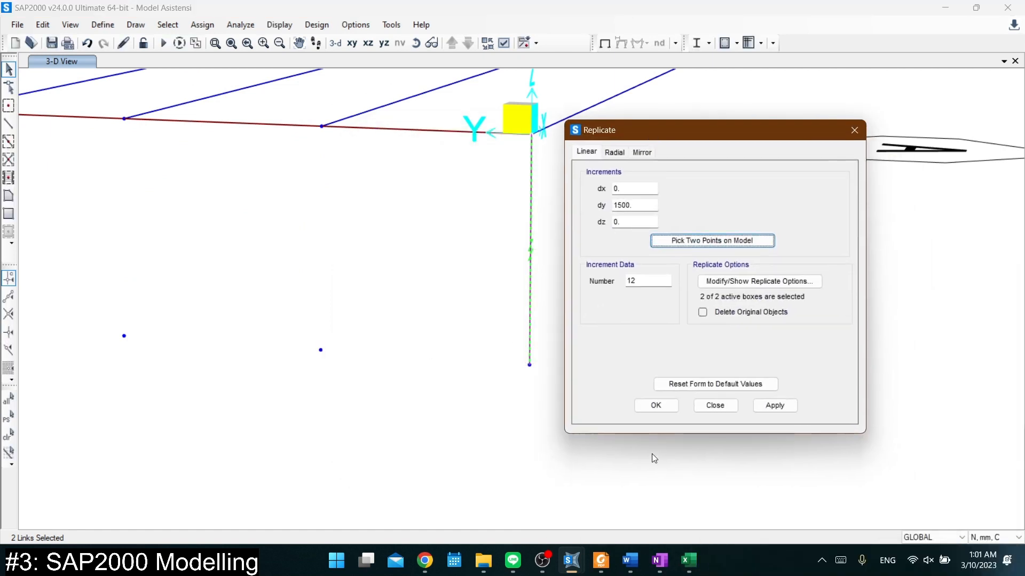
pyautogui.click(652, 454)
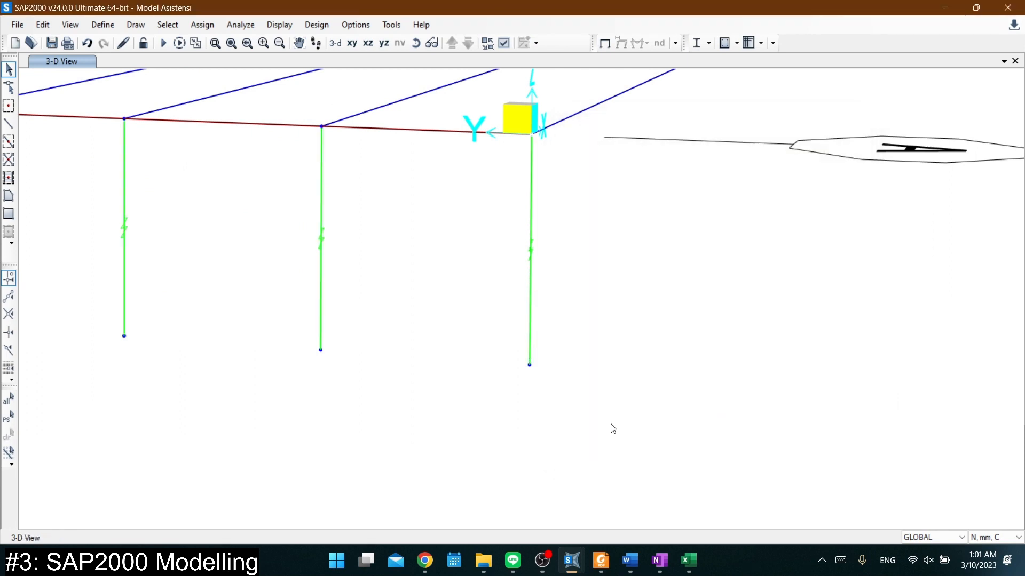
# Restrain translations 1, 2 and 3 on the 13 bottom link joints at the girder ends nearest the origin
pyautogui.scroll(-5, 611, 426)
pyautogui.keyDown('shift'); pyautogui.moveTo(290, 384); pyautogui.dragTo(457, 392, button='middle'); pyautogui.keyUp('shift')
pyautogui.moveTo(325, 421); pyautogui.dragTo(332, 380, button='middle')
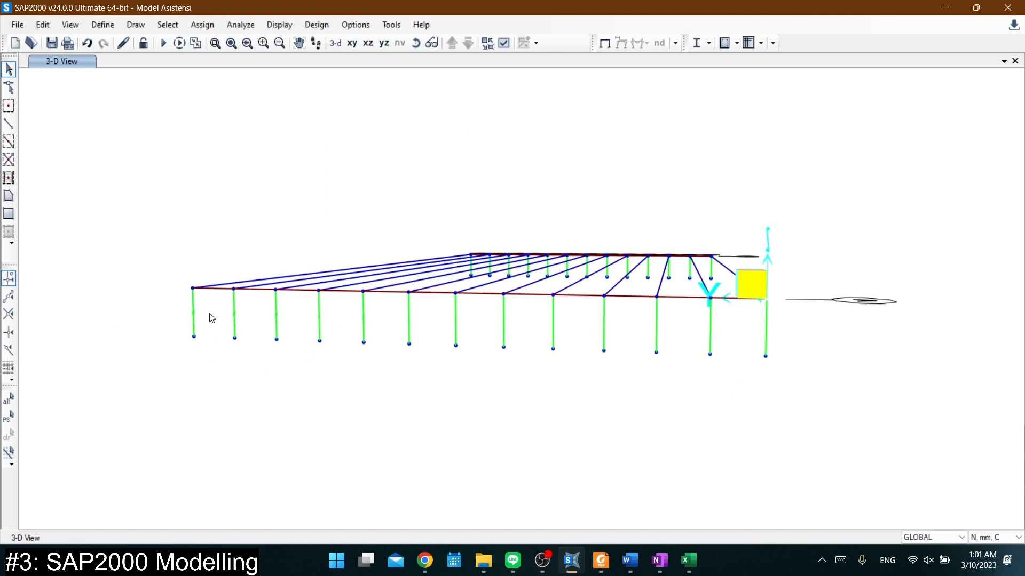
pyautogui.moveTo(167, 333); pyautogui.dragTo(830, 419)
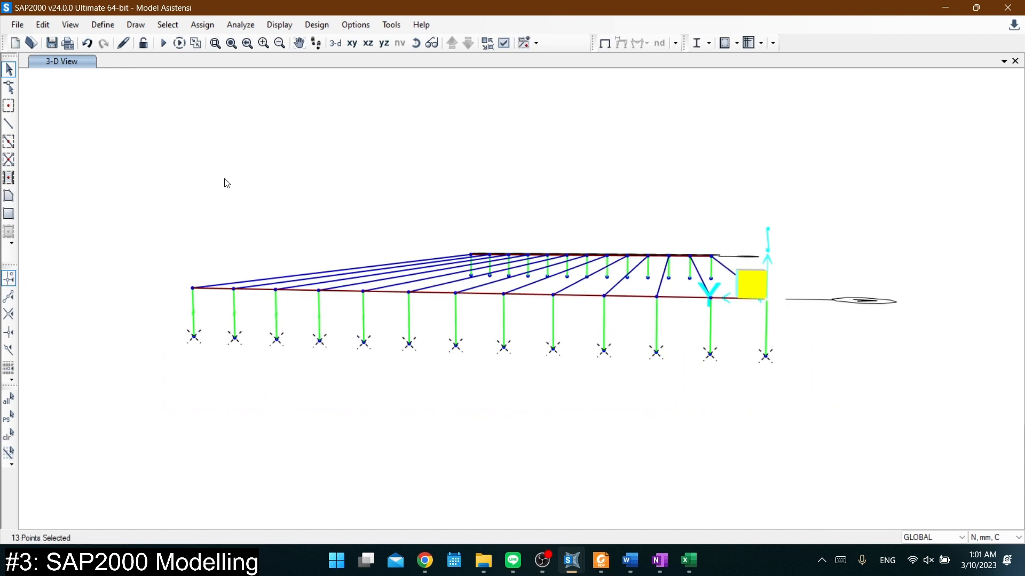
pyautogui.click(196, 29)
pyautogui.moveTo(219, 42)
pyautogui.click(430, 42)
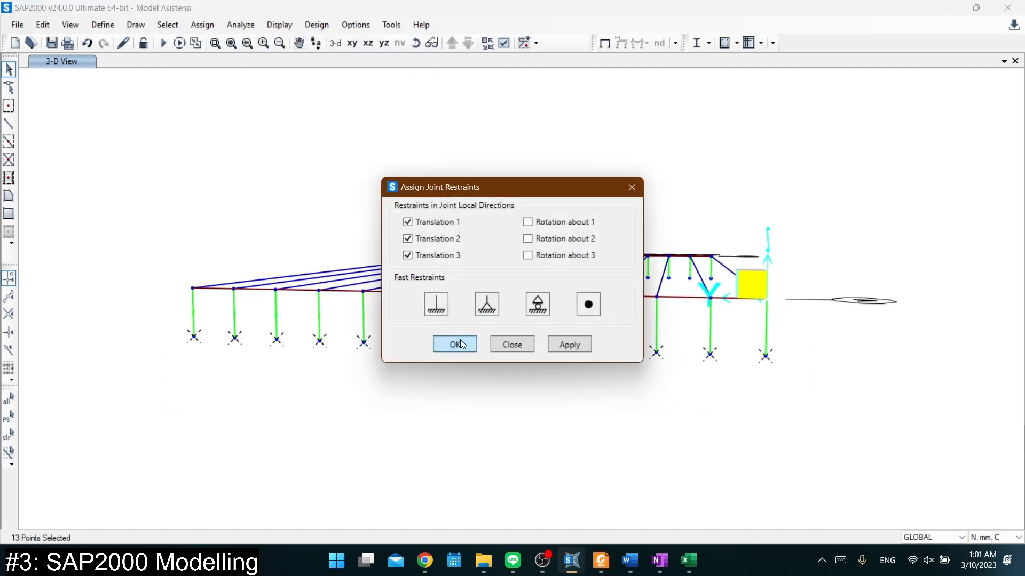
pyautogui.click(454, 344)
# Restrain translations 2 and 3 only on the 13 bottom link joints at the opposite girder ends, leaving translation 1 free
pyautogui.moveTo(924, 334)
pyautogui.keyDown('shift'); pyautogui.mouseDown(button='middle')
pyautogui.moveTo(247, 327)
pyautogui.moveTo(453, 338)
pyautogui.moveTo(448, 312)
pyautogui.moveTo(603, 327)
pyautogui.moveTo(521, 305)
pyautogui.mouseUp(button='middle'); pyautogui.keyUp('shift')
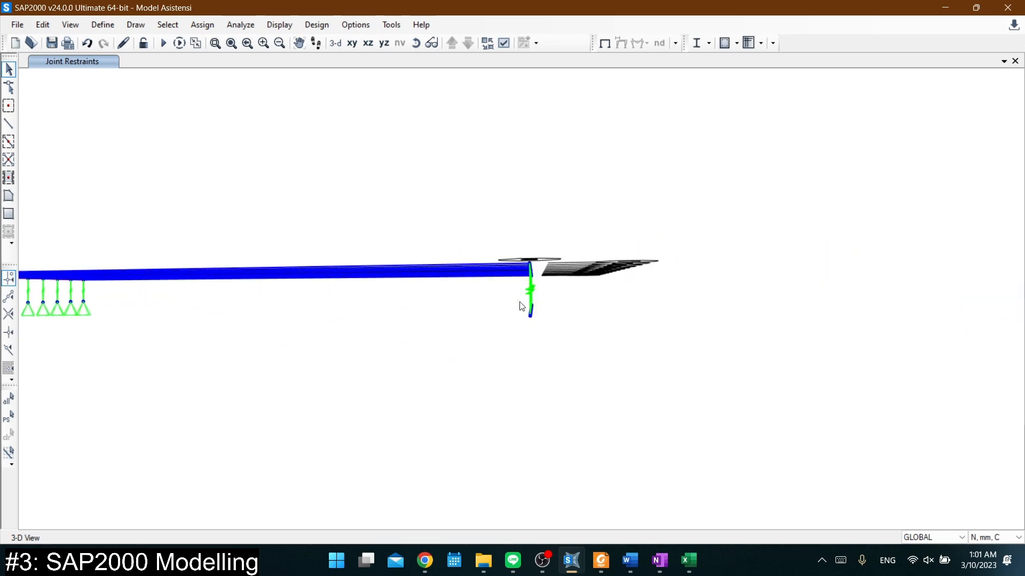
pyautogui.keyDown('shift'); pyautogui.moveTo(531, 352); pyautogui.dragTo(504, 367, button='middle'); pyautogui.keyUp('shift')
pyautogui.click(167, 24)
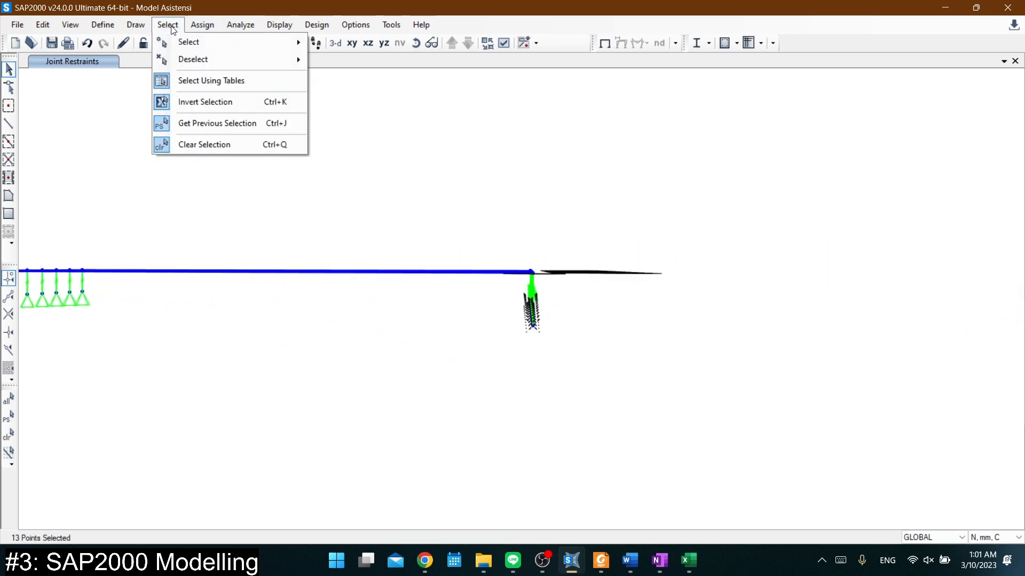
pyautogui.click(202, 25)
pyautogui.click(202, 25)
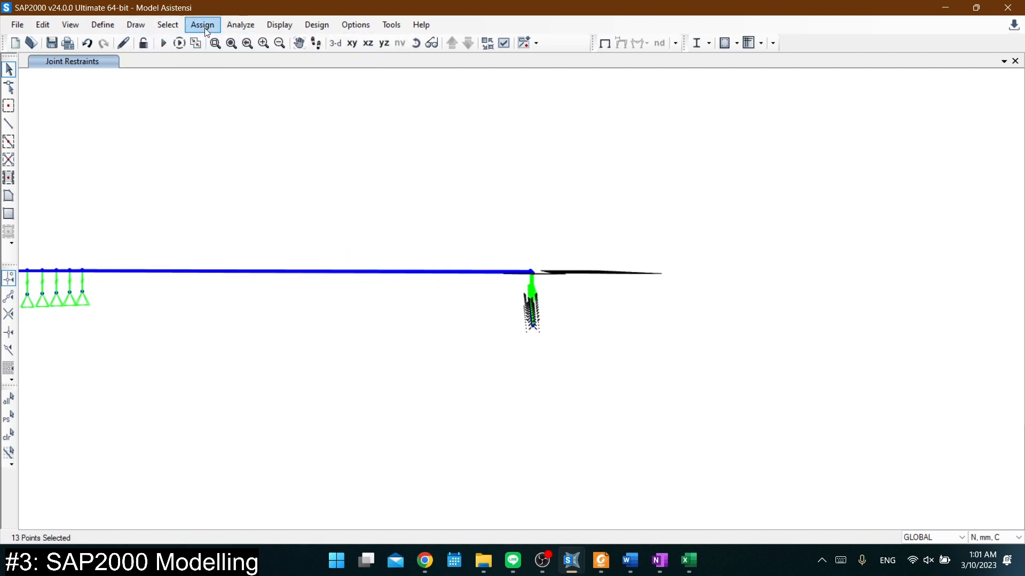
pyautogui.click(203, 25)
pyautogui.moveTo(235, 42)
pyautogui.click(464, 43)
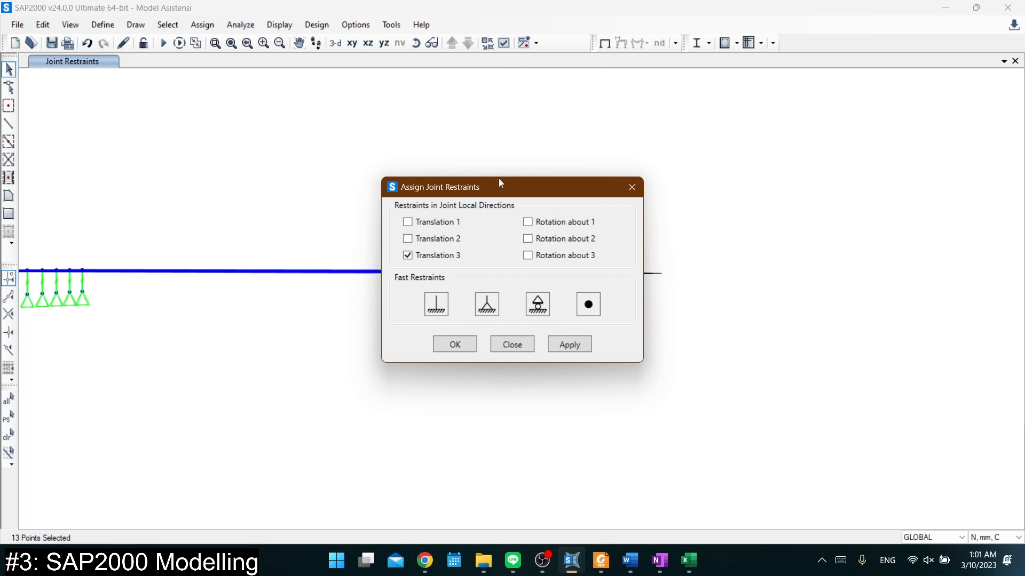
pyautogui.moveTo(499, 179); pyautogui.dragTo(767, 163)
pyautogui.keyDown('shift'); pyautogui.moveTo(531, 307); pyautogui.dragTo(563, 333, button='middle'); pyautogui.keyUp('shift')
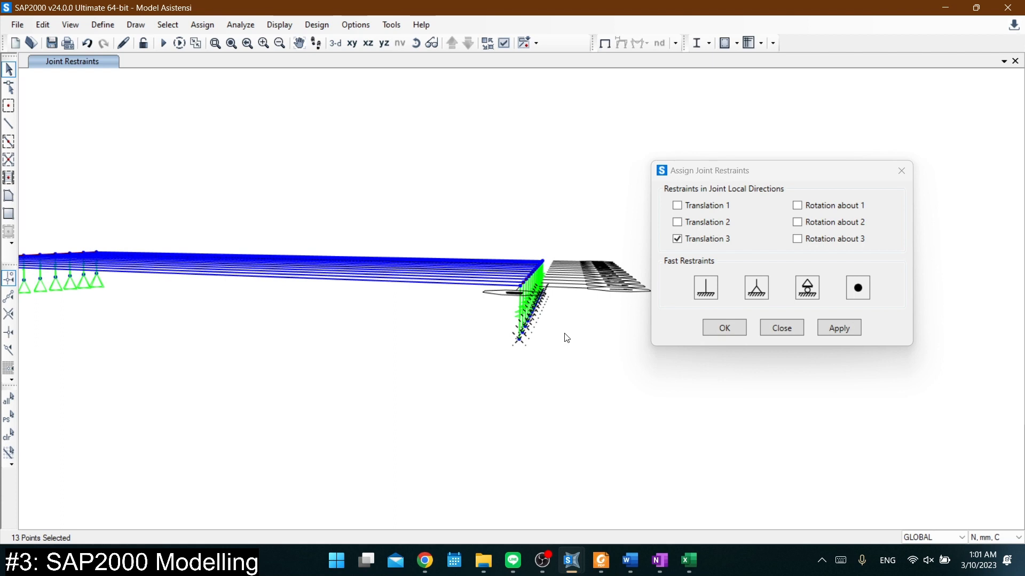
pyautogui.click(696, 226)
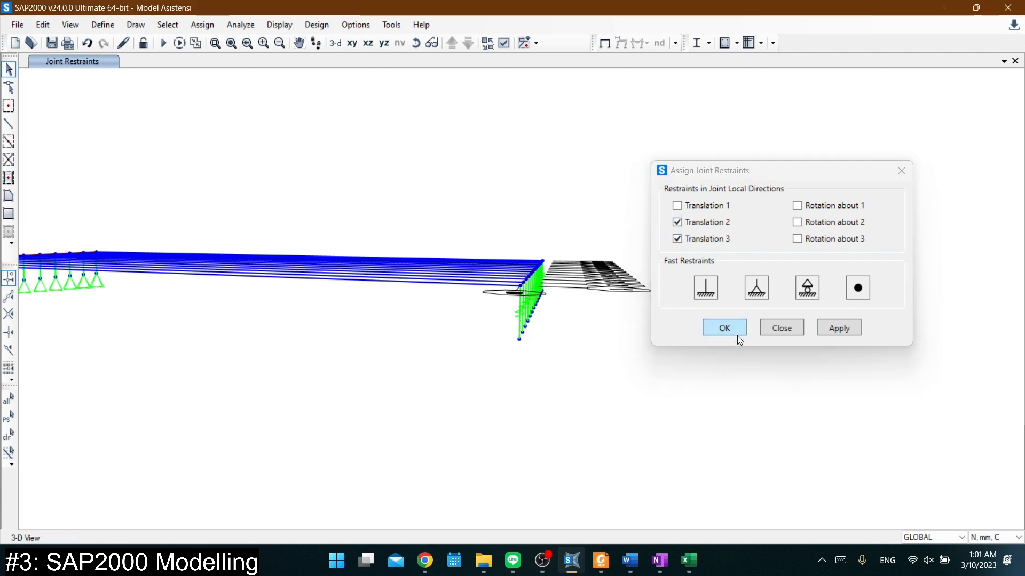
pyautogui.press('Return')
# Look over the Pin and Roll entries among the link/support properties and leave the definitions without changes
pyautogui.keyDown('shift'); pyautogui.moveTo(501, 357); pyautogui.dragTo(479, 317, button='middle'); pyautogui.keyUp('shift')
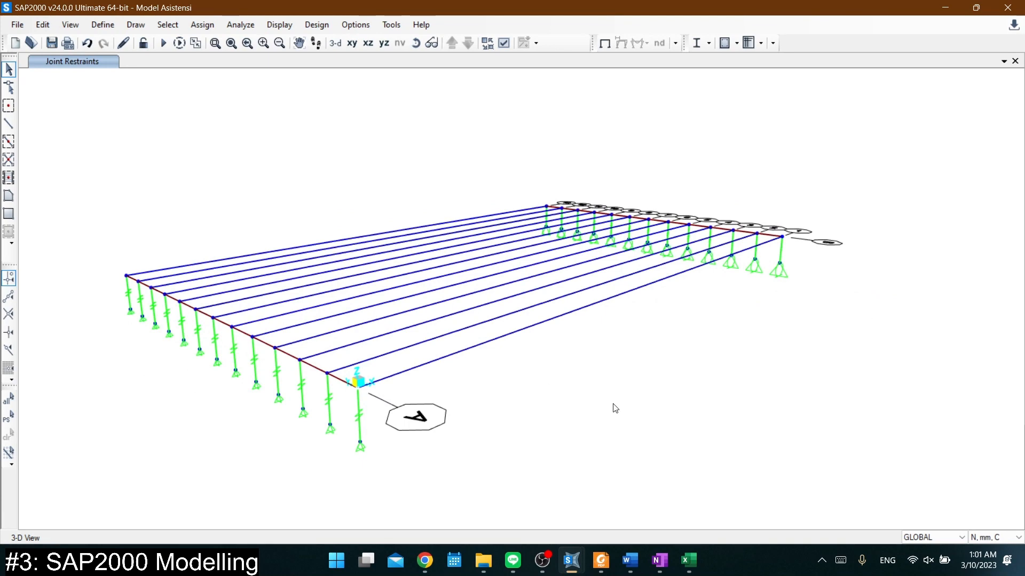
pyautogui.click(102, 25)
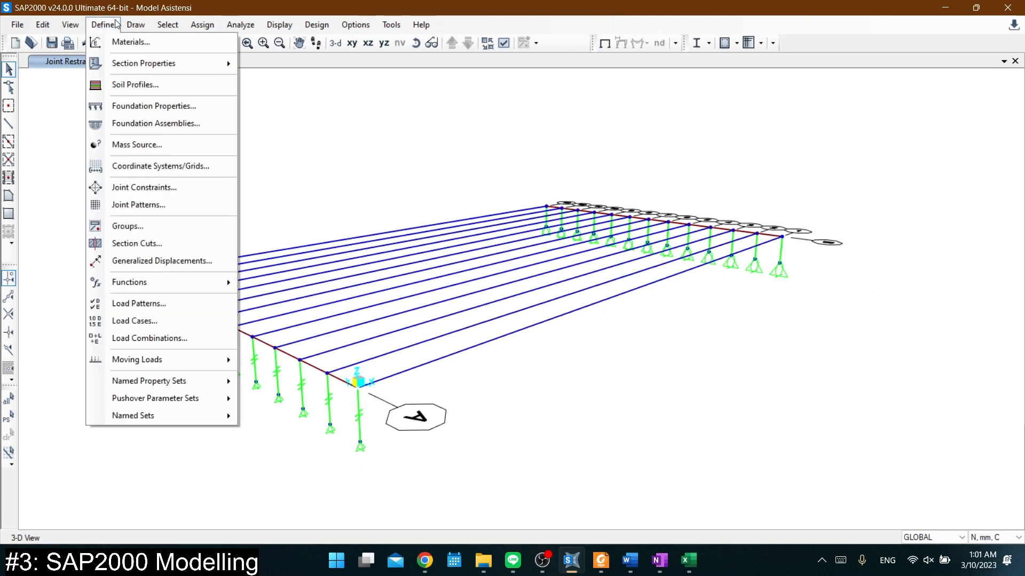
pyautogui.moveTo(160, 63)
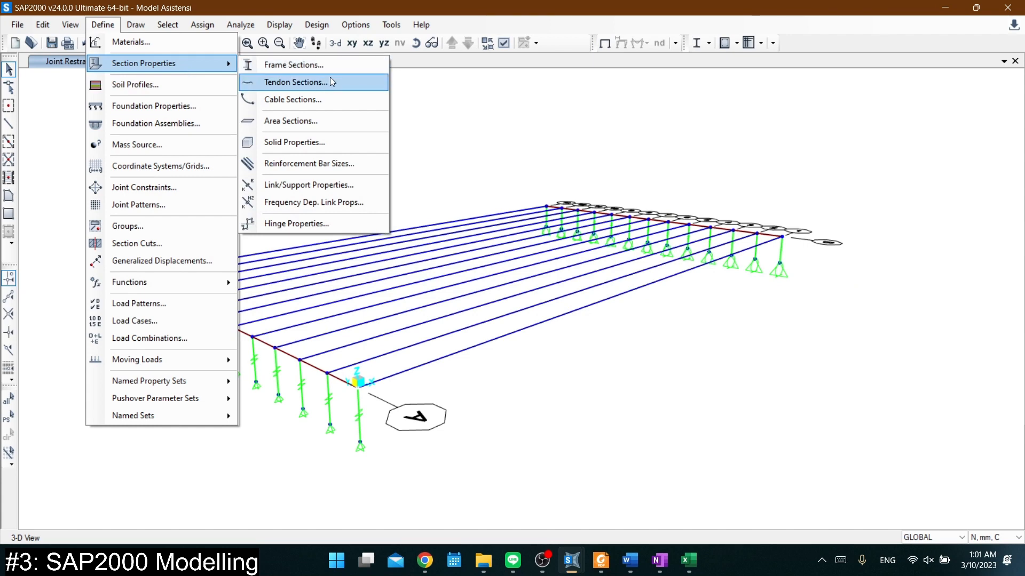
pyautogui.click(297, 185)
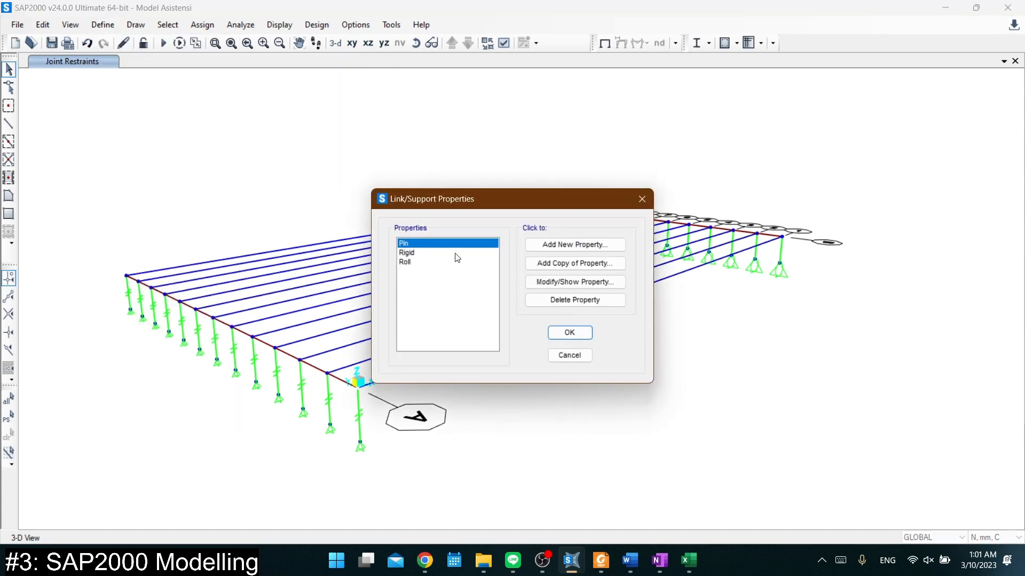
pyautogui.click(443, 262)
pyautogui.click(438, 246)
pyautogui.click(428, 262)
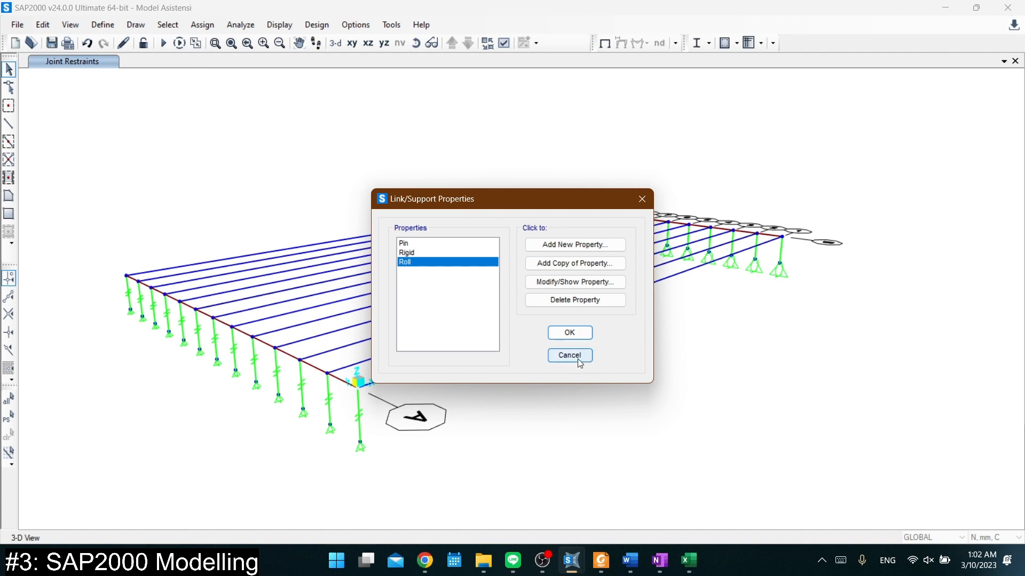
pyautogui.click(428, 246)
pyautogui.click(429, 262)
pyautogui.click(432, 245)
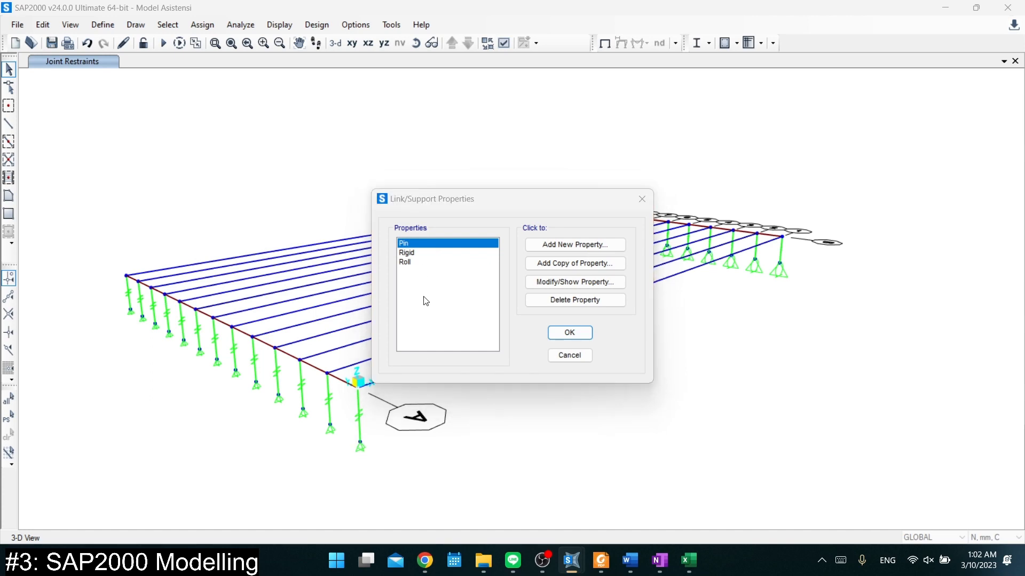
pyautogui.click(572, 355)
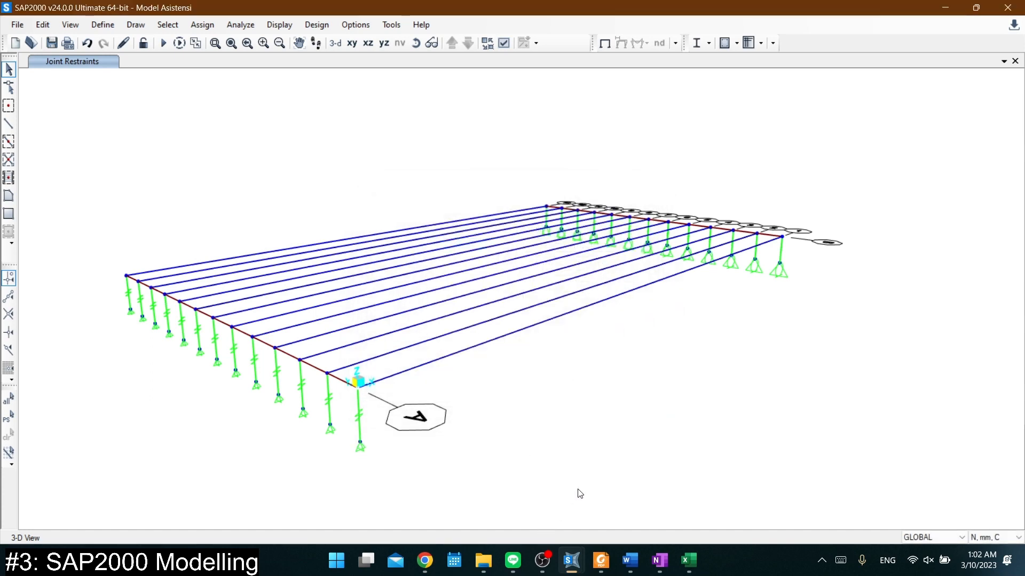
# Switch to the Model Utama model and examine the link joints beneath the girder ends at the pier
pyautogui.moveTo(567, 565)
pyautogui.click(496, 492)
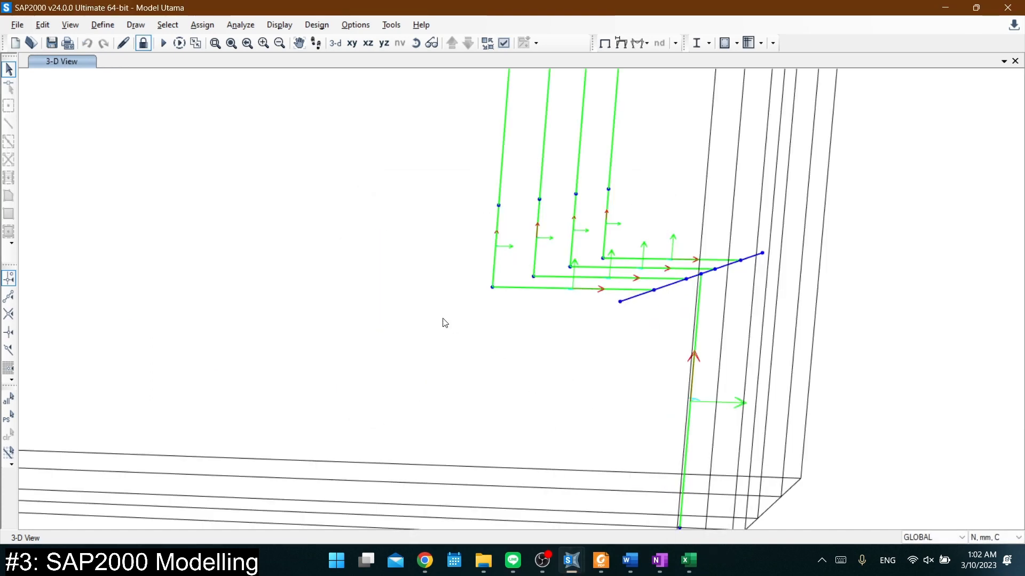
pyautogui.keyDown('shift'); pyautogui.moveTo(549, 323); pyautogui.dragTo(483, 291, button='middle'); pyautogui.keyUp('shift')
pyautogui.moveTo(483, 243); pyautogui.dragTo(519, 333, button='middle')
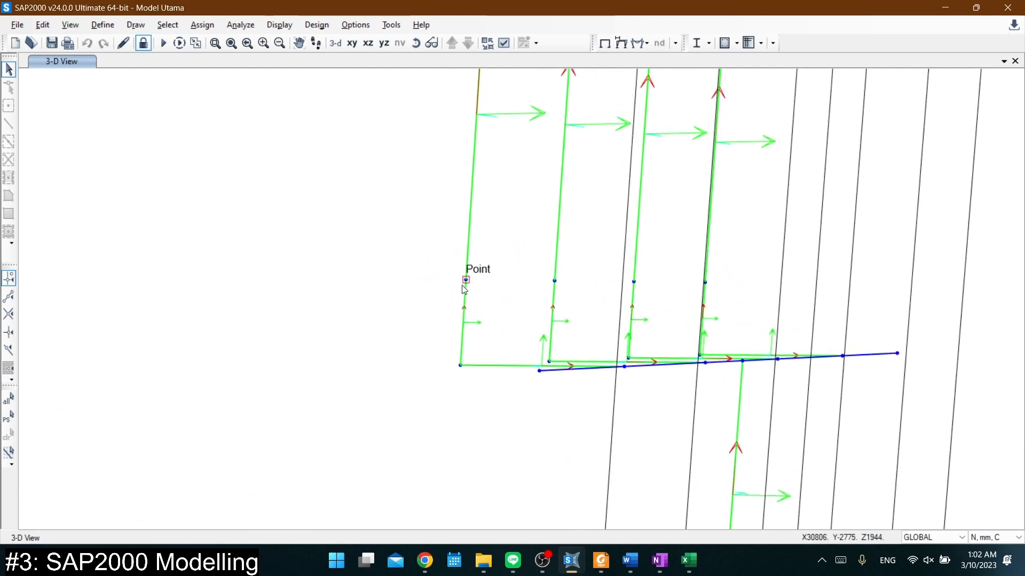
# Switch to the OneNote sketches and get the black pen ready at the blank area above the (n-1) × 140 formula
pyautogui.click(659, 560)
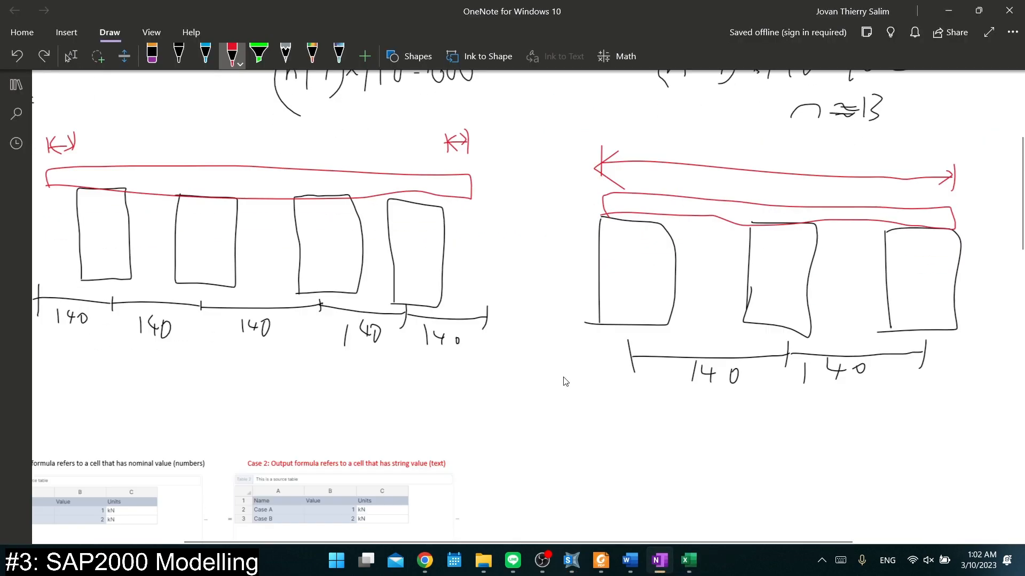
pyautogui.hscroll(5, 570, 372)
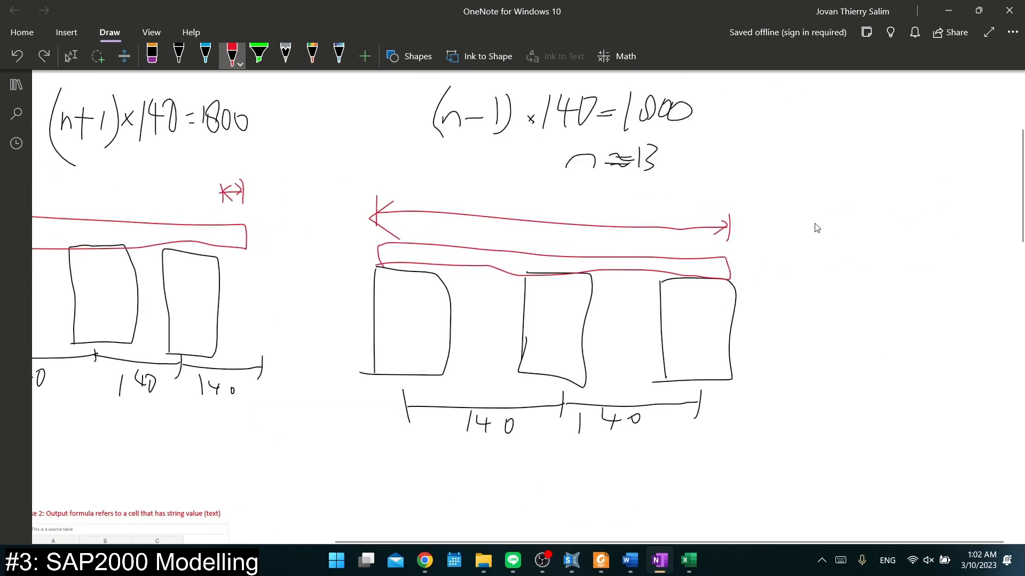
pyautogui.scroll(3, 681, 320)
pyautogui.scroll(-5, 295, 158)
pyautogui.scroll(5, 283, 148)
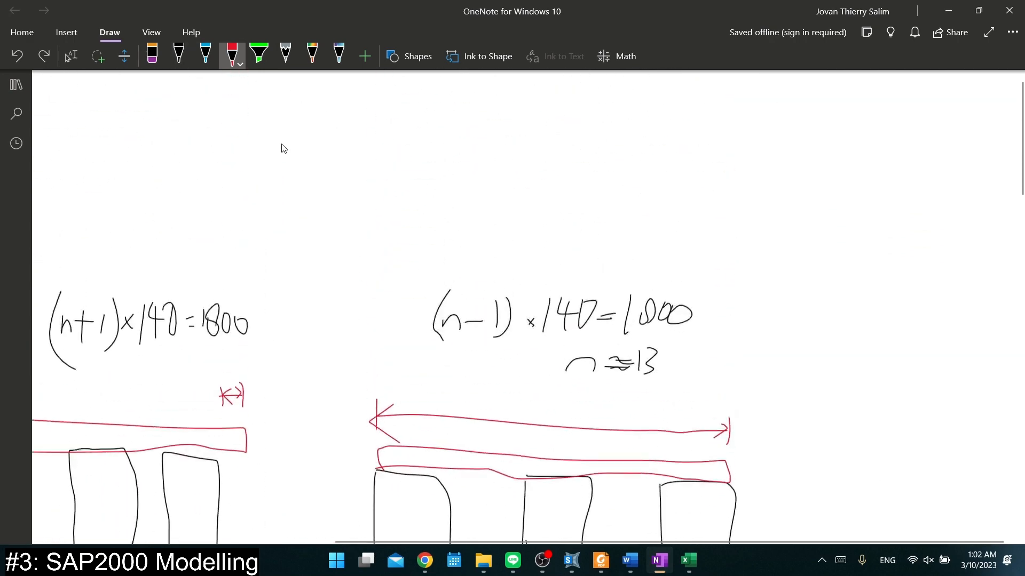
pyautogui.click(179, 55)
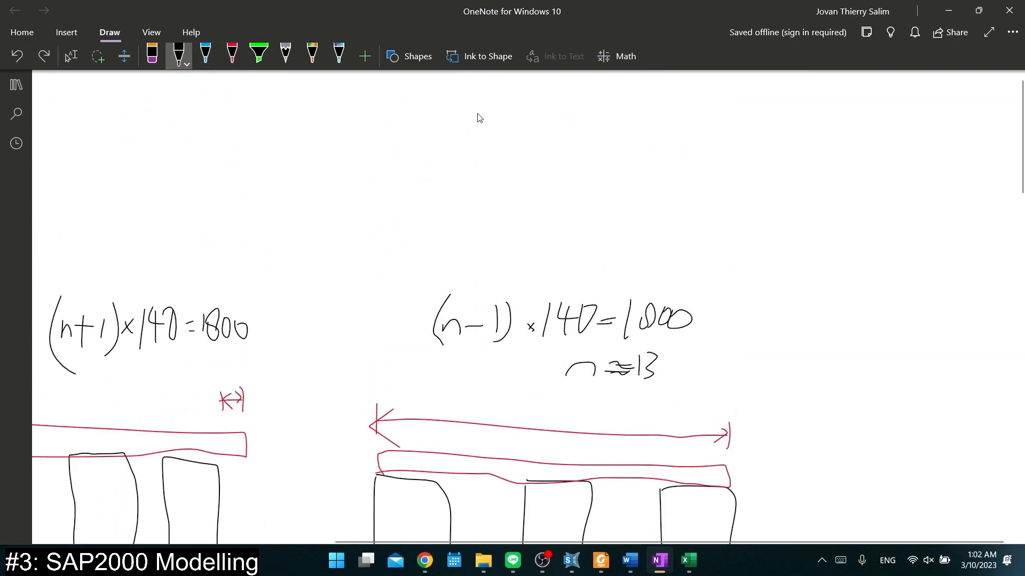
pyautogui.moveTo(467, 110); pyautogui.dragTo(484, 109)
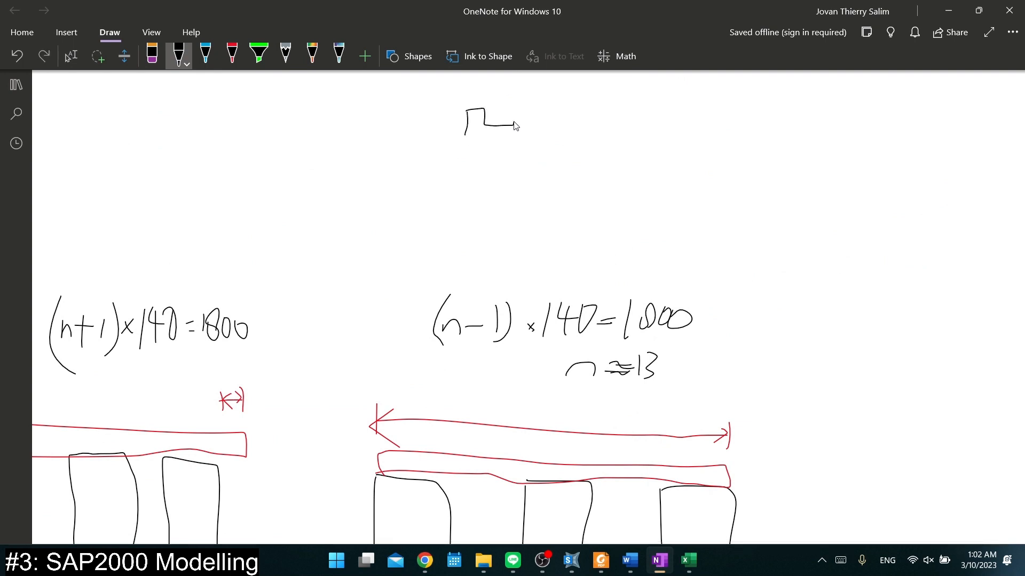
pyautogui.hotkey('ctrl', 'z')
pyautogui.hotkey('ctrl', 'z')
# Draw a black cross-shaped pier outline with a ledge on each side in the blank area above the formula
pyautogui.moveTo(466, 112)
pyautogui.mouseDown()
pyautogui.moveTo(515, 85)
pyautogui.moveTo(527, 106)
pyautogui.moveTo(553, 111)
pyautogui.moveTo(559, 136)
pyautogui.moveTo(527, 137)
pyautogui.moveTo(522, 209)
pyautogui.mouseUp()
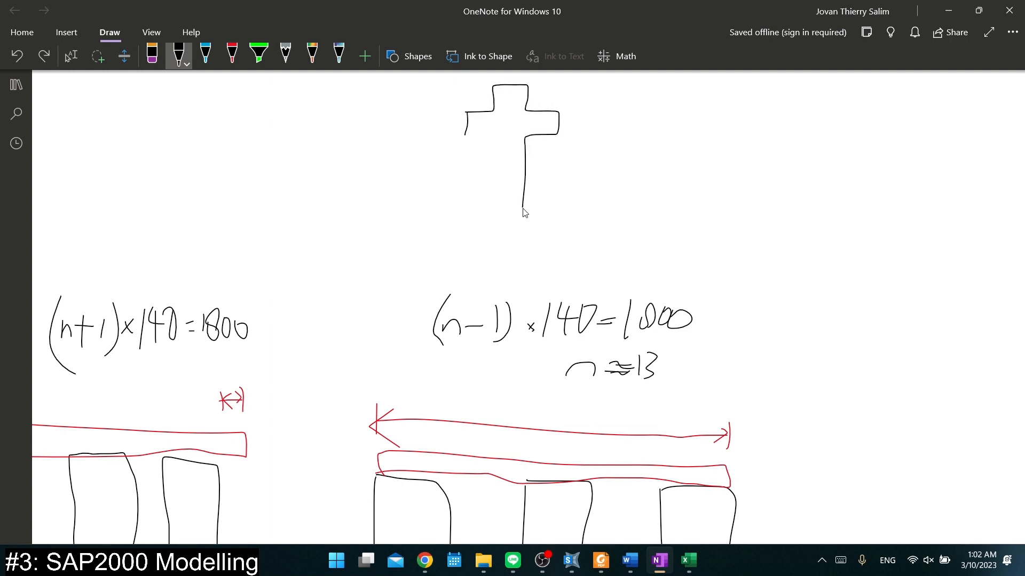
pyautogui.moveTo(466, 134)
pyautogui.mouseDown()
pyautogui.moveTo(507, 183)
pyautogui.moveTo(518, 218)
pyautogui.moveTo(481, 135)
pyautogui.moveTo(496, 137)
pyautogui.moveTo(499, 208)
pyautogui.moveTo(522, 209)
pyautogui.mouseUp()
pyautogui.hotkey('ctrl', 'z')
pyautogui.scroll(-4, 642, 201)
pyautogui.scroll(4, 610, 178)
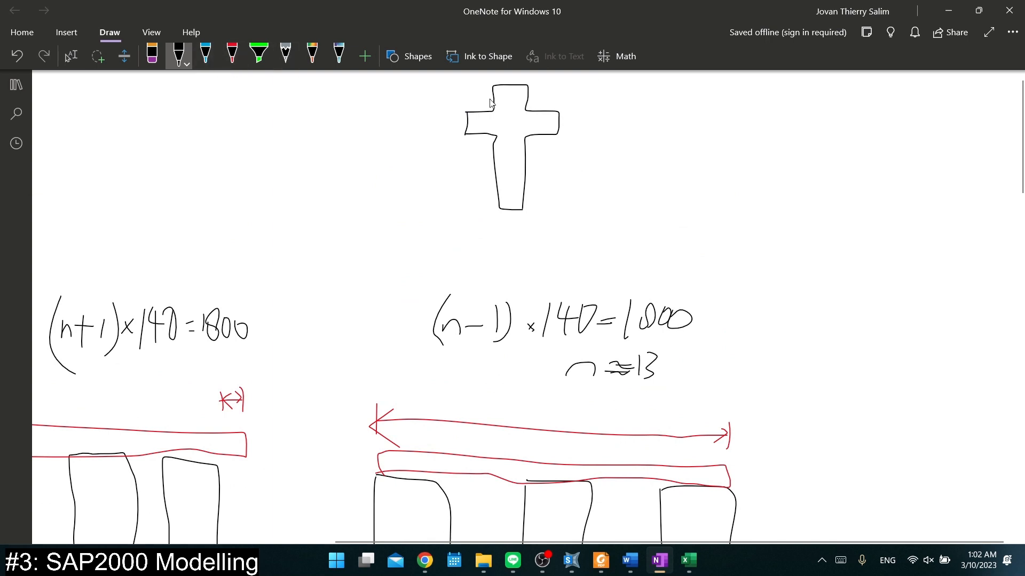
# Sketch red bearing pads on both pier ledges and black girder ends resting on them from either side
pyautogui.click(232, 55)
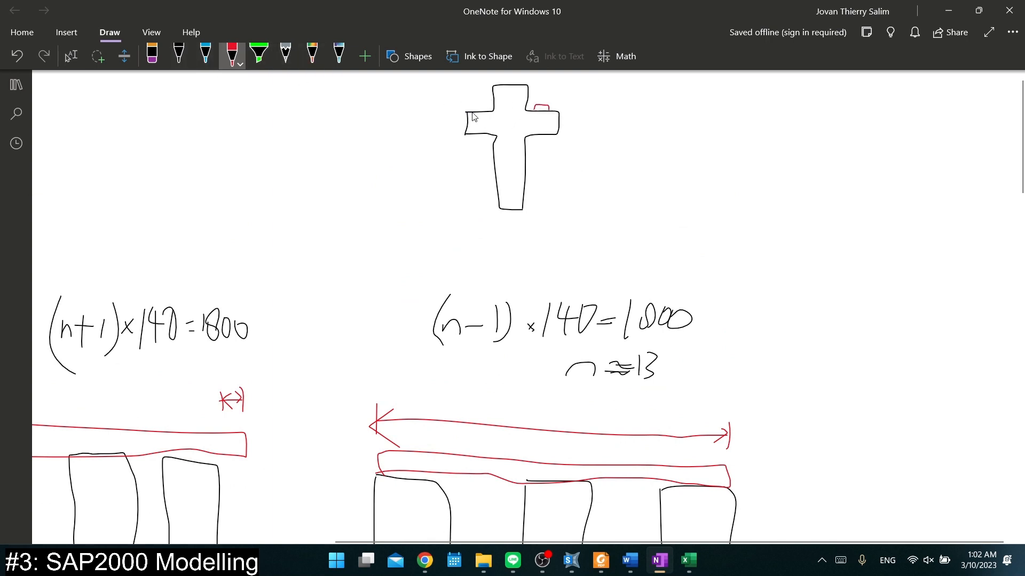
pyautogui.moveTo(474, 112)
pyautogui.mouseDown()
pyautogui.moveTo(451, 101)
pyautogui.moveTo(354, 100)
pyautogui.mouseUp()
pyautogui.click(179, 55)
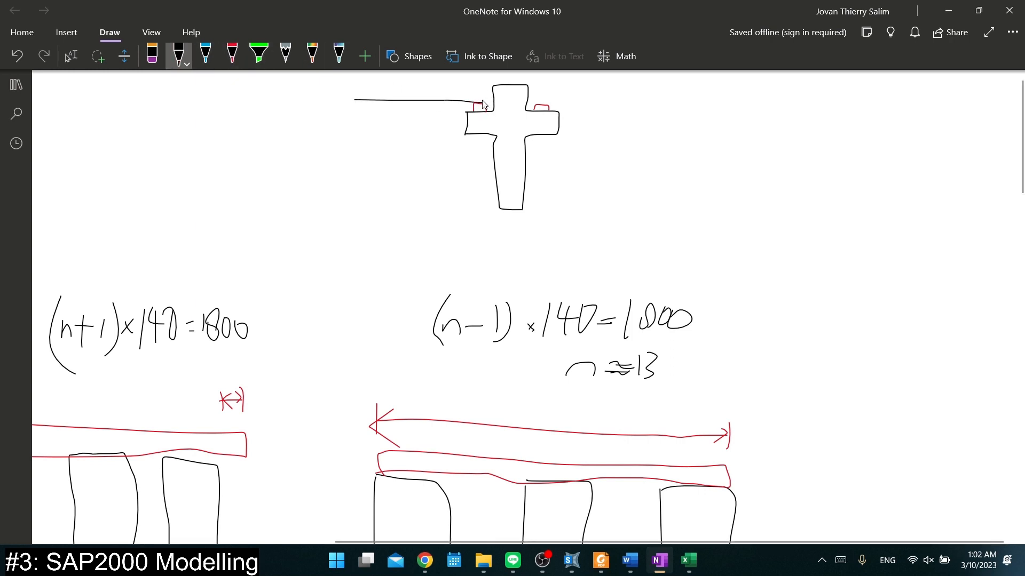
pyautogui.moveTo(482, 83); pyautogui.dragTo(351, 73)
pyautogui.moveTo(542, 106); pyautogui.dragTo(596, 109)
pyautogui.moveTo(543, 87); pyautogui.dragTo(609, 84)
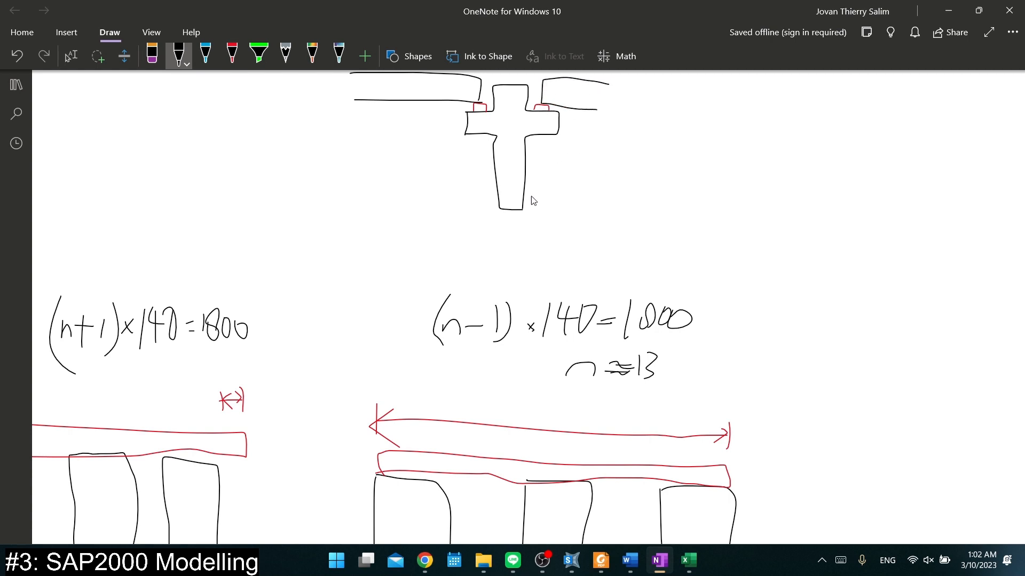
pyautogui.moveTo(714, 182)
pyautogui.mouseDown()
pyautogui.moveTo(658, 149)
pyautogui.moveTo(621, 142)
pyautogui.mouseUp()
pyautogui.moveTo(641, 126)
pyautogui.mouseDown()
pyautogui.moveTo(623, 141)
pyautogui.moveTo(647, 164)
pyautogui.mouseUp()
pyautogui.hotkey('ctrl', 'z')
pyautogui.hotkey('ctrl', 'z')
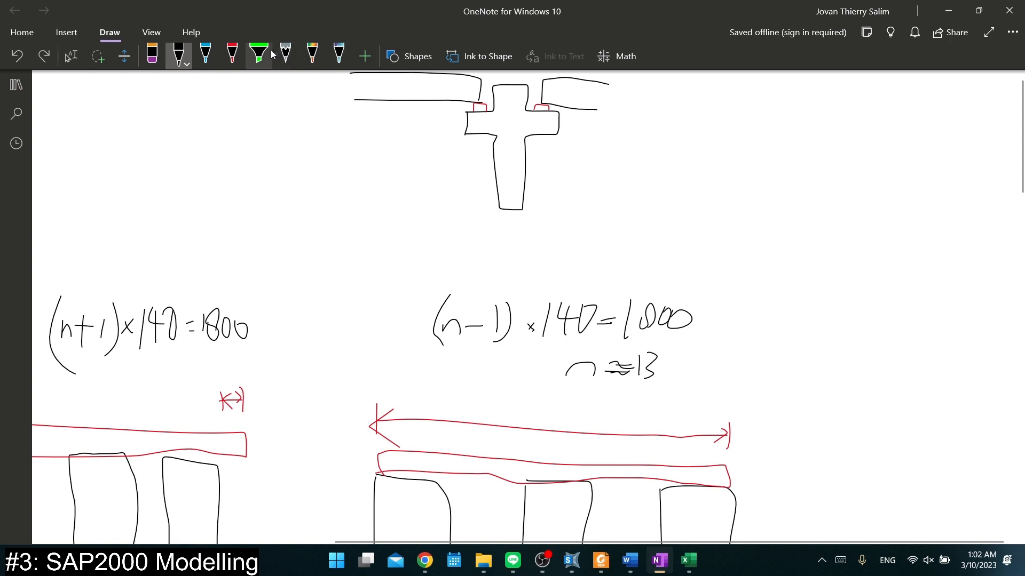
# Return to Model Utama in SAP2000 and examine how the girder links connect through the bearings to the pier head and column
pyautogui.click(234, 58)
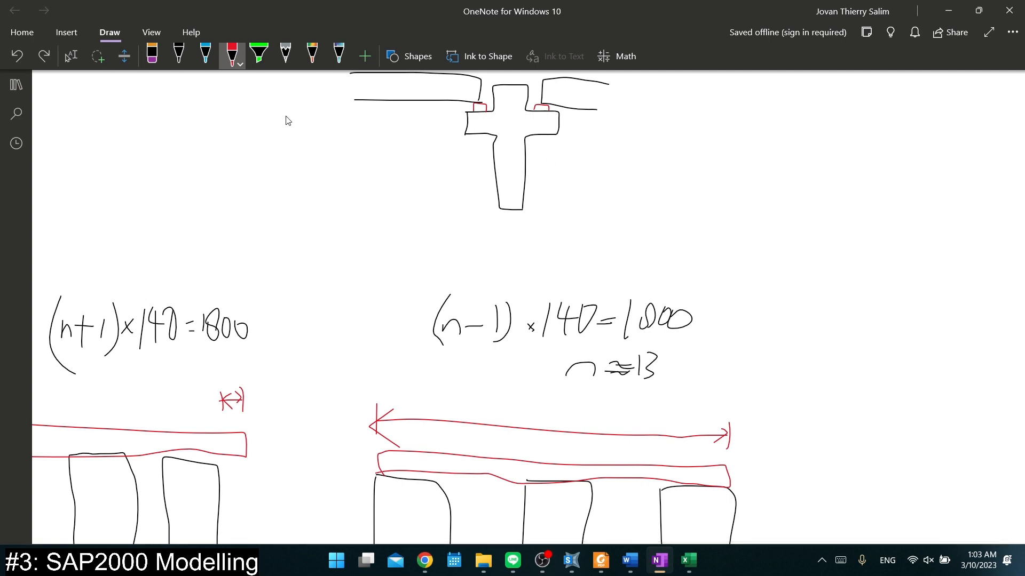
pyautogui.hotkey('alt', 'Tab')
pyautogui.hotkey('alt', 'Tab')
pyautogui.moveTo(571, 561)
pyautogui.click(508, 518)
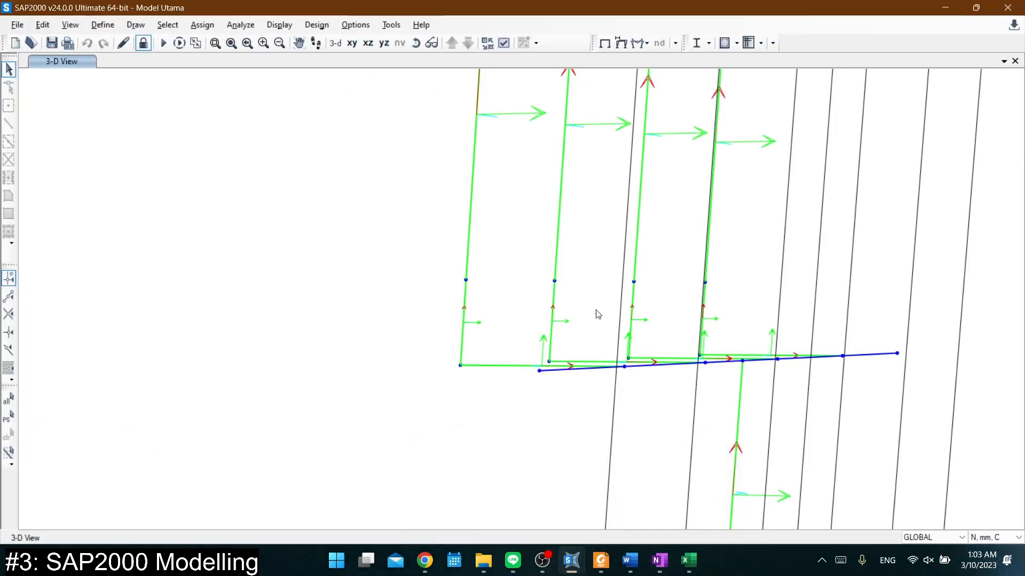
pyautogui.scroll(2, 568, 305)
pyautogui.scroll(-5, 568, 304)
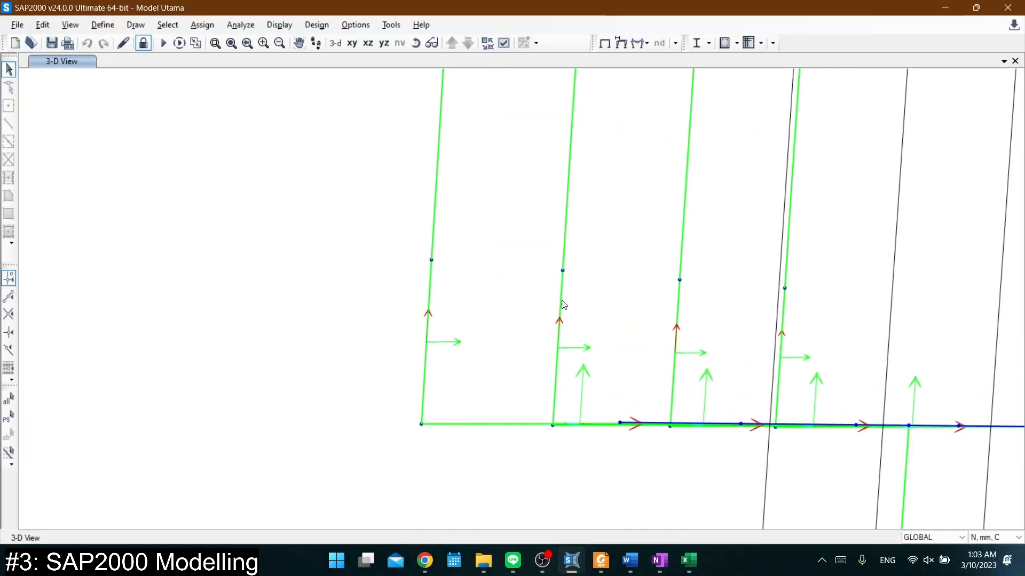
pyautogui.scroll(2, 538, 318)
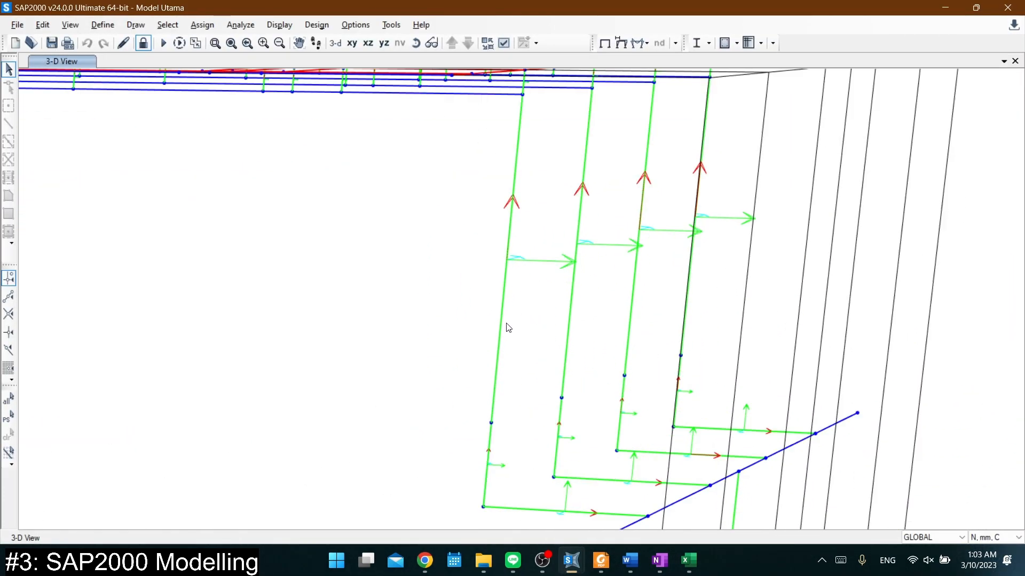
pyautogui.scroll(-4, 501, 355)
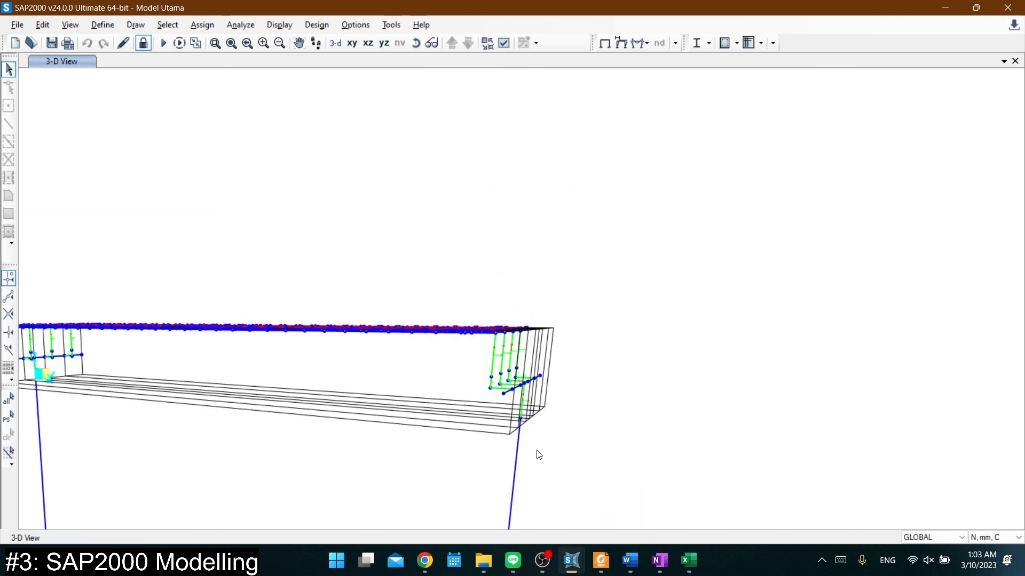
pyautogui.scroll(5, 537, 455)
pyautogui.scroll(-4, 549, 328)
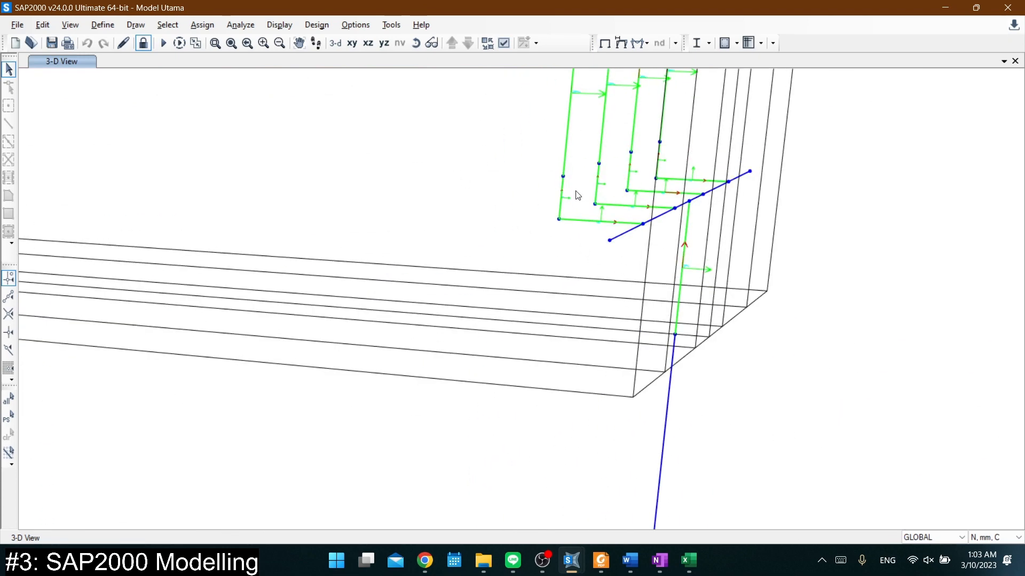
# Examine the short vertical bearing links at the lower ends of the long girder links beside the pier head
pyautogui.click(620, 293)
pyautogui.press('Escape')
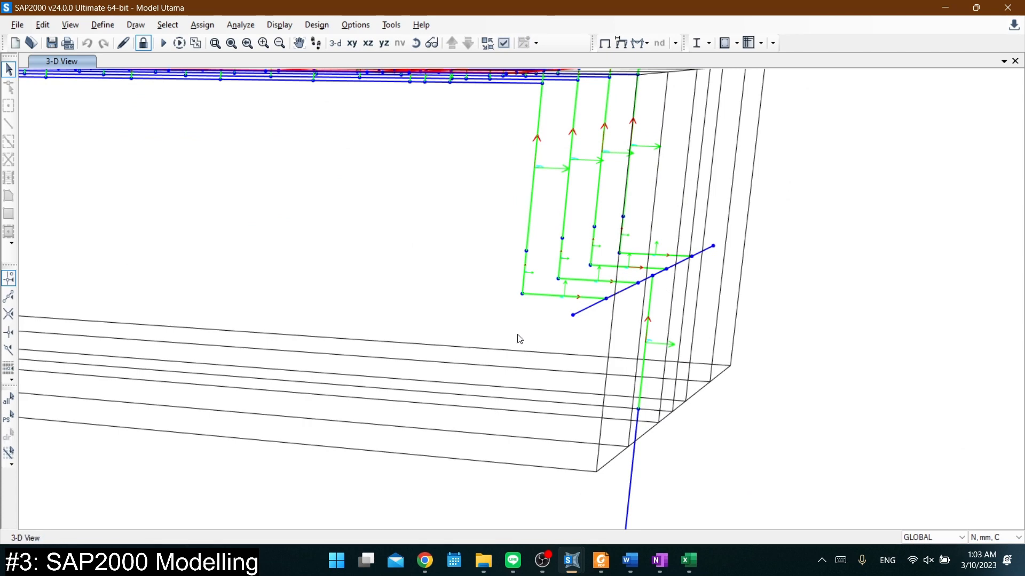
pyautogui.scroll(2, 528, 266)
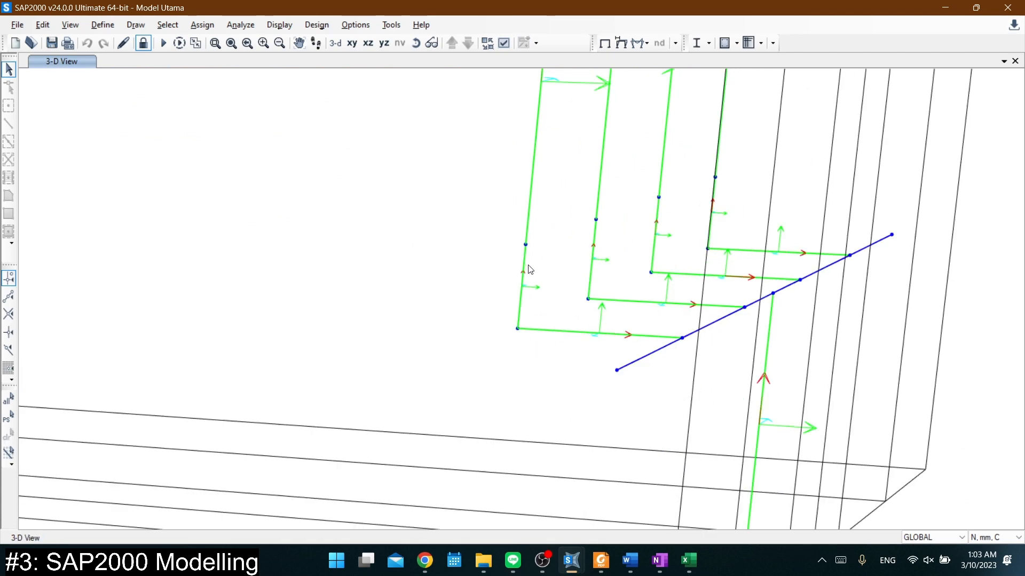
pyautogui.scroll(-2, 577, 251)
pyautogui.moveTo(530, 228); pyautogui.dragTo(570, 272)
pyautogui.press('Escape')
pyautogui.moveTo(578, 260); pyautogui.dragTo(564, 282, button='middle')
pyautogui.press('Escape')
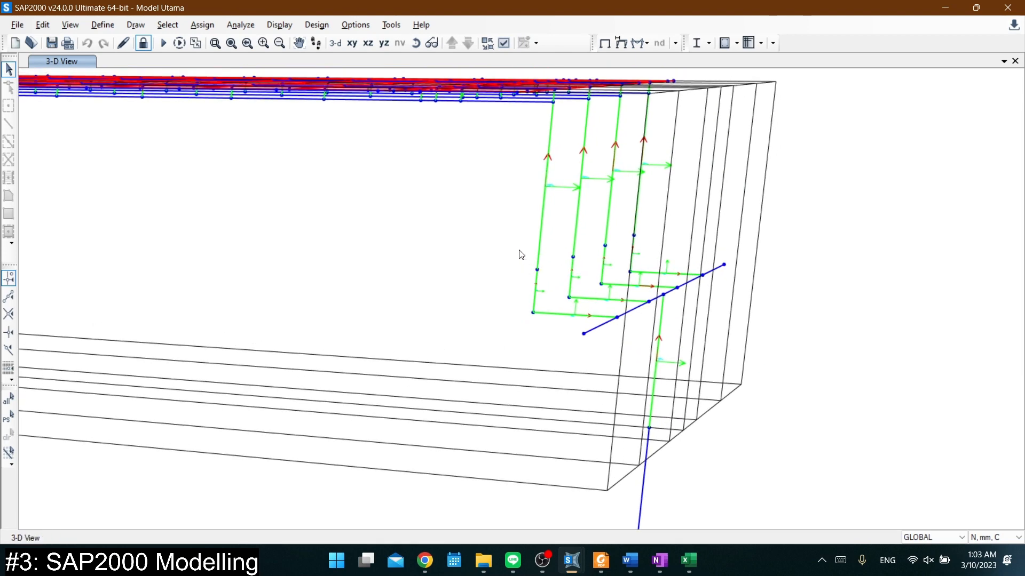
pyautogui.moveTo(517, 249); pyautogui.dragTo(558, 289)
pyautogui.press('Escape')
pyautogui.scroll(2, 566, 290)
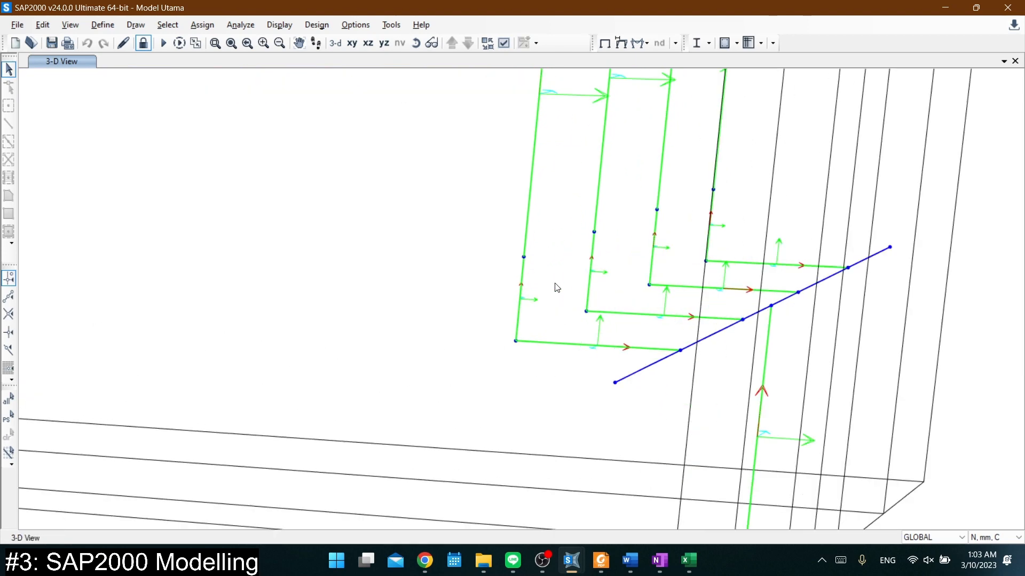
pyautogui.scroll(-2, 548, 301)
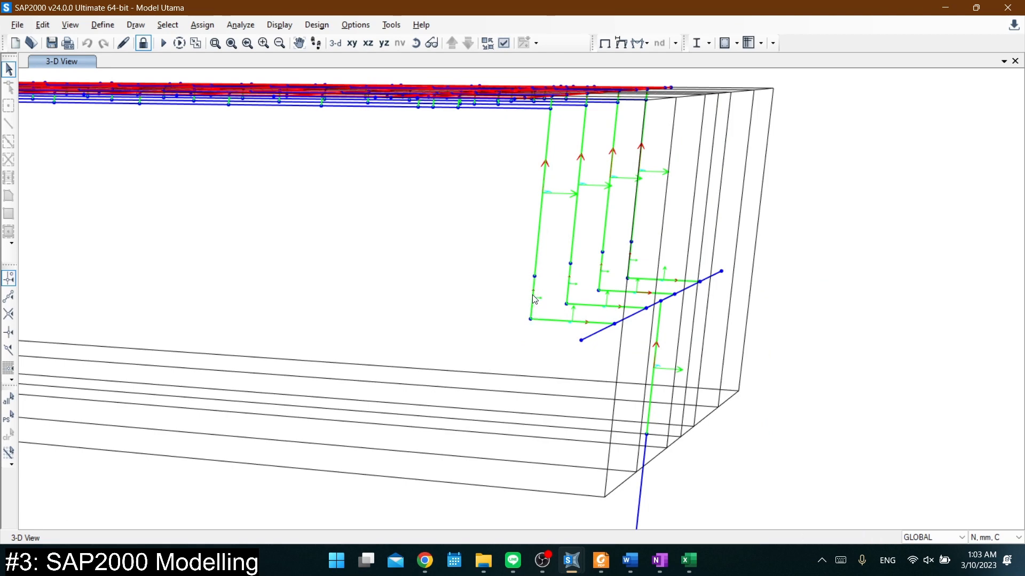
pyautogui.rightClick(533, 294)
pyautogui.press('Escape')
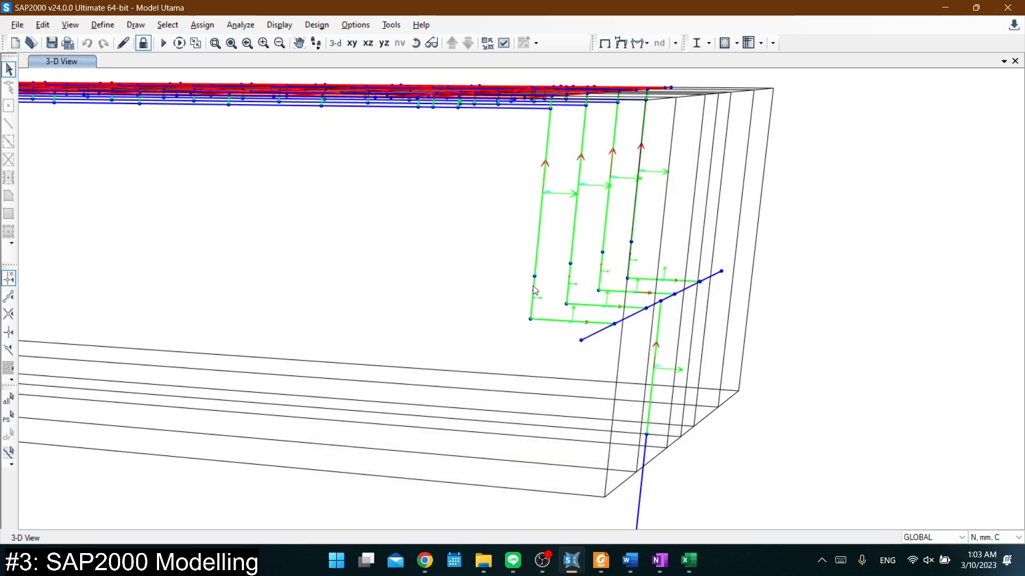
# Examine from several angles how the horizontal links join the bearing link ends to the pier head points
pyautogui.rightClick(586, 304)
pyautogui.press('Escape')
pyautogui.moveTo(586, 304); pyautogui.dragTo(194, 221, button='middle')
pyautogui.moveTo(979, 235); pyautogui.dragTo(276, 179, button='middle')
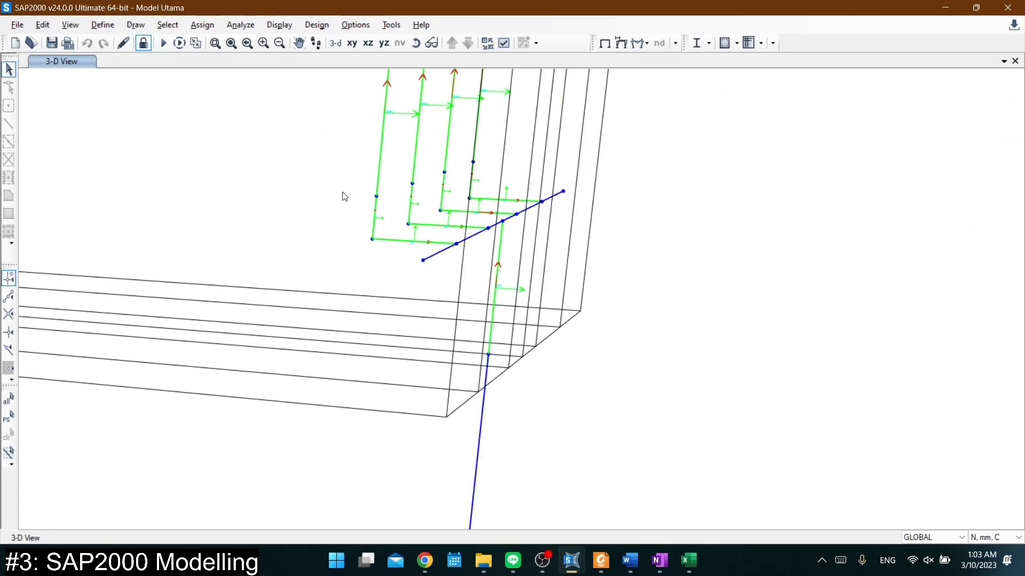
pyautogui.moveTo(460, 210); pyautogui.dragTo(493, 298, button='middle')
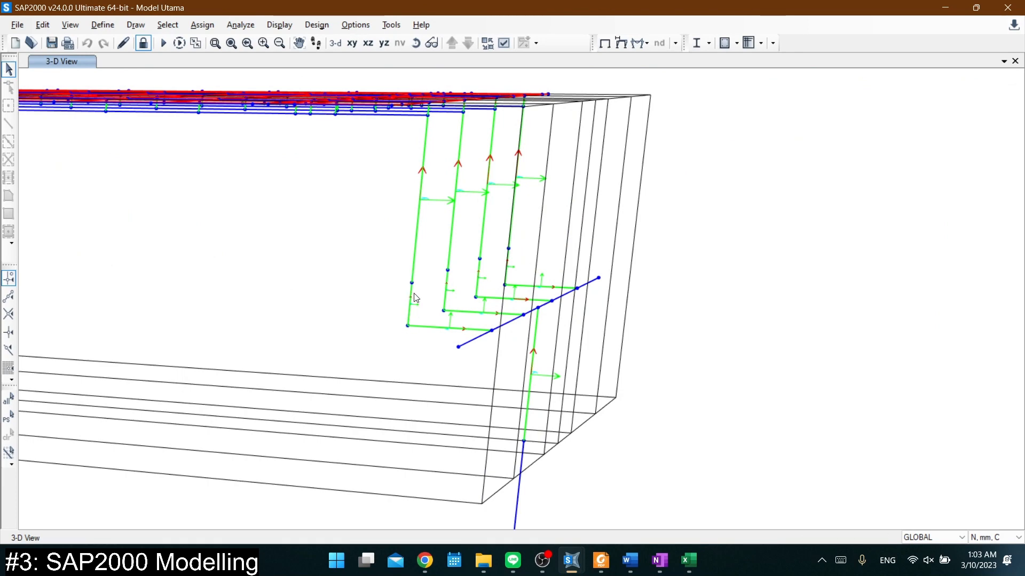
pyautogui.keyDown('shift'); pyautogui.moveTo(416, 297); pyautogui.dragTo(527, 297, button='middle'); pyautogui.keyUp('shift')
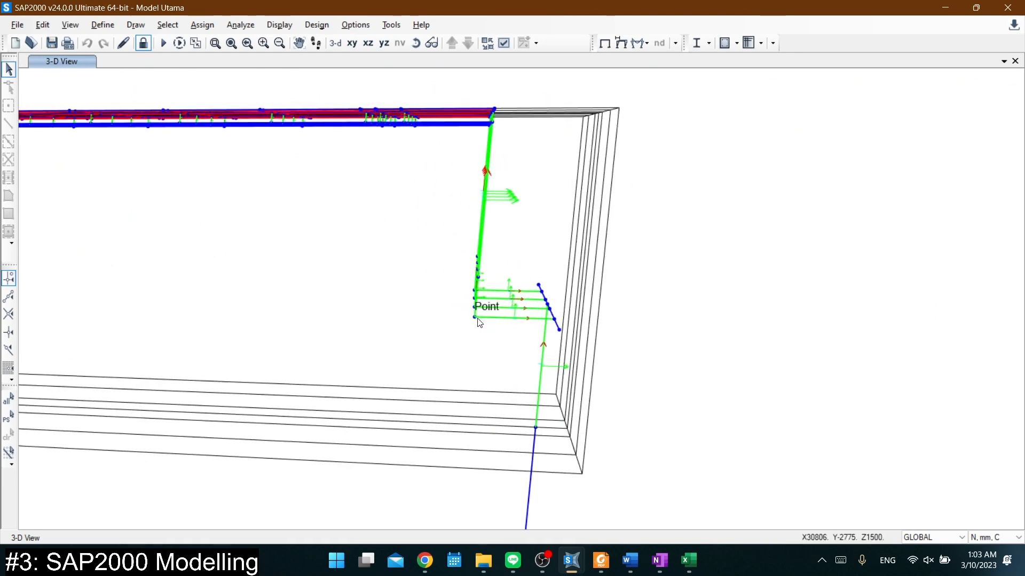
pyautogui.keyDown('shift'); pyautogui.moveTo(477, 318); pyautogui.dragTo(473, 303, button='middle'); pyautogui.keyUp('shift')
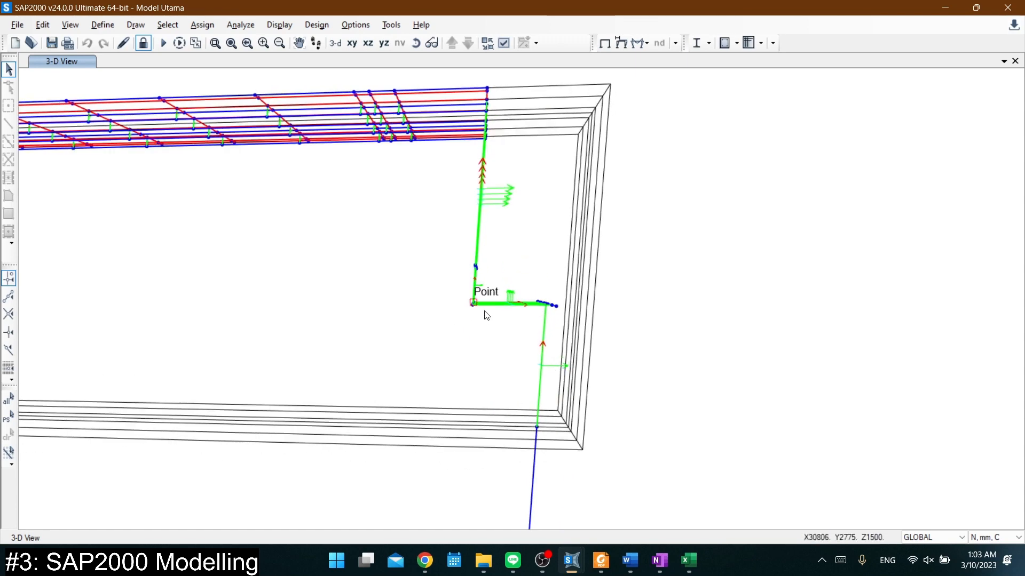
pyautogui.keyDown('shift'); pyautogui.moveTo(559, 298); pyautogui.dragTo(550, 291, button='middle'); pyautogui.keyUp('shift')
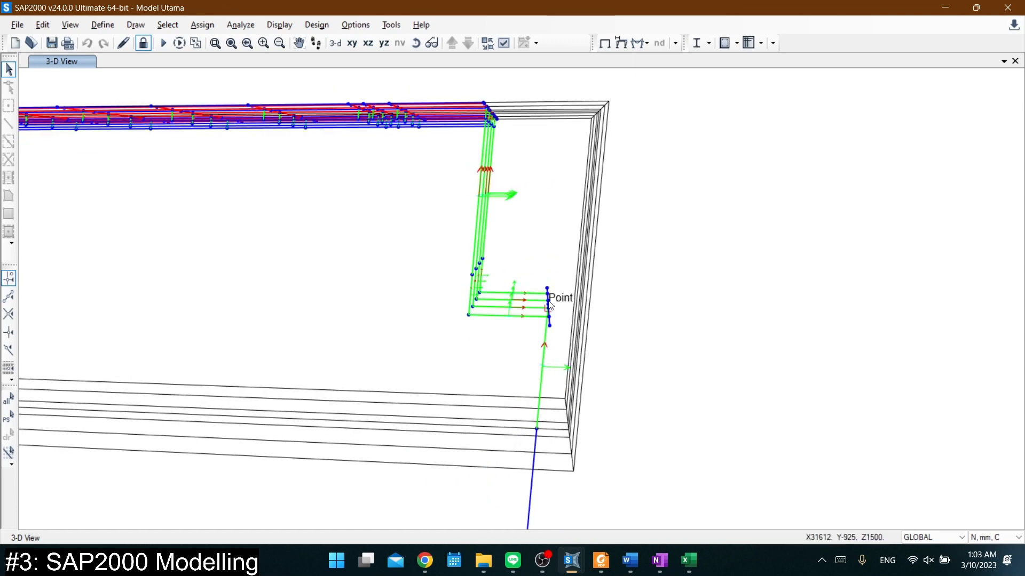
pyautogui.click(493, 318)
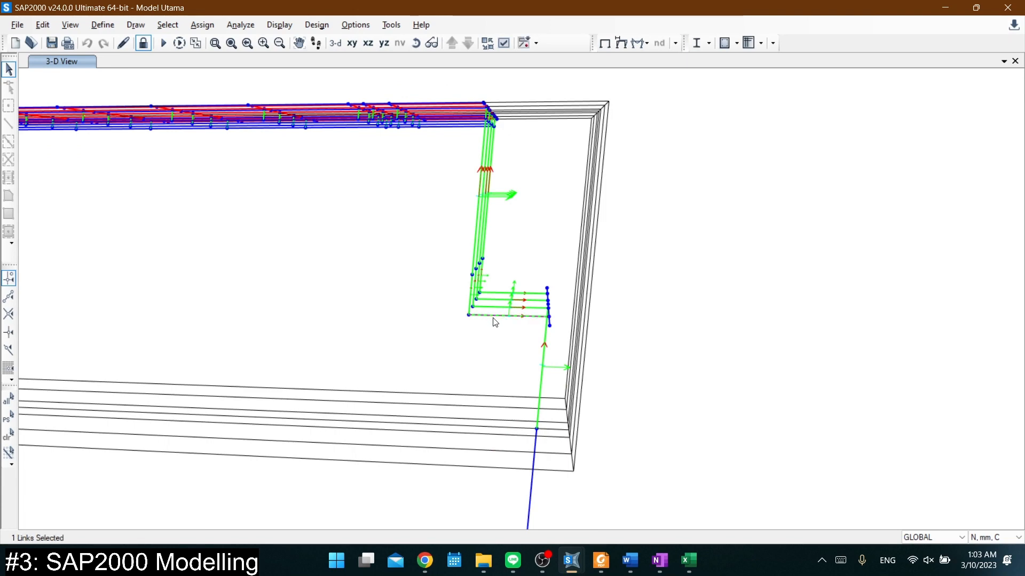
pyautogui.click(495, 321)
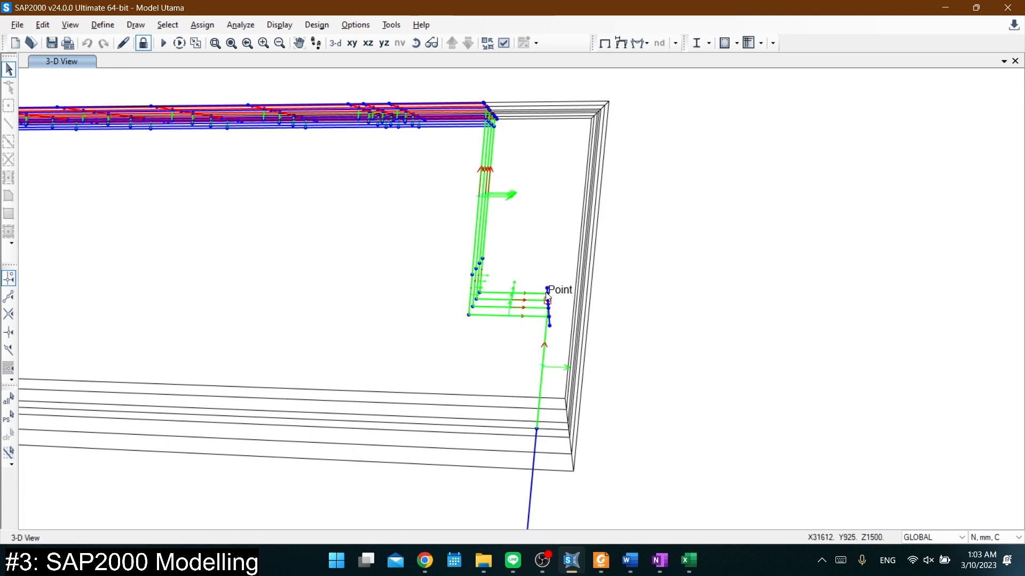
pyautogui.keyDown('shift'); pyautogui.moveTo(546, 292); pyautogui.dragTo(522, 254, button='middle'); pyautogui.keyUp('shift')
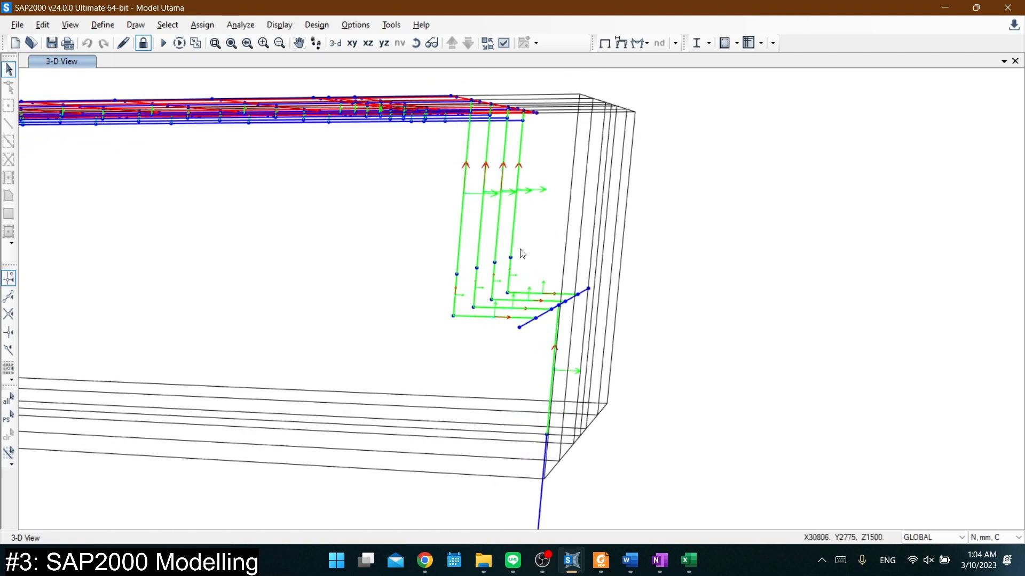
pyautogui.moveTo(525, 275); pyautogui.dragTo(450, 293)
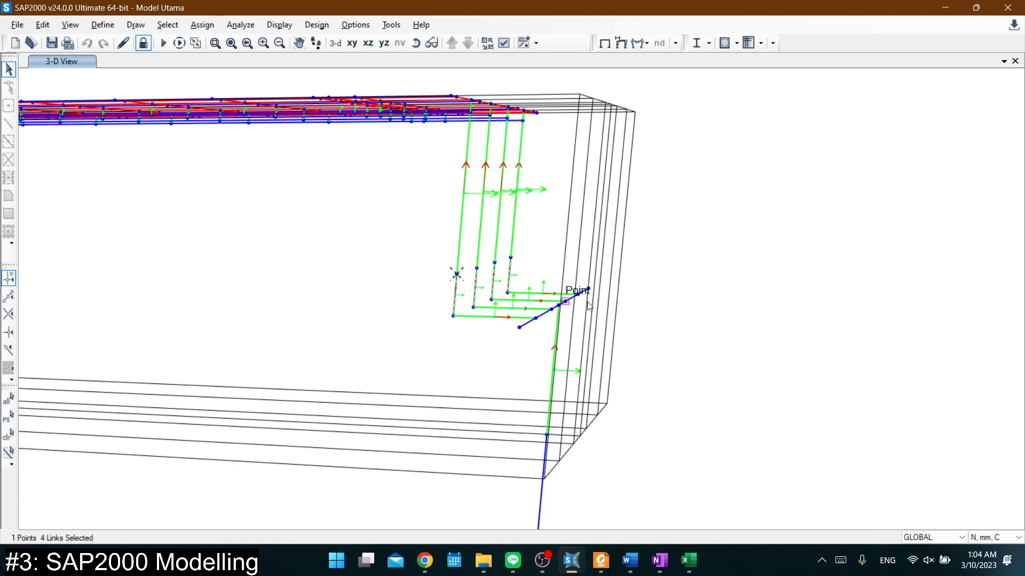
pyautogui.press('Escape')
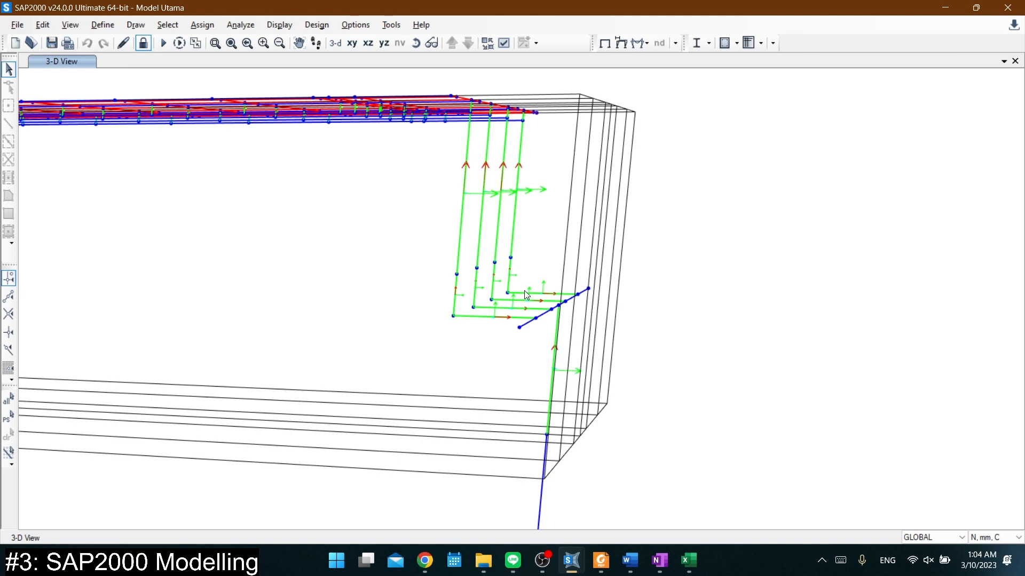
# Switch to the OneNote sketches and erase the pier sketch and the (n-1) × 140 formula with its result
pyautogui.hotkey('alt', 'Tab')
pyautogui.click(152, 53)
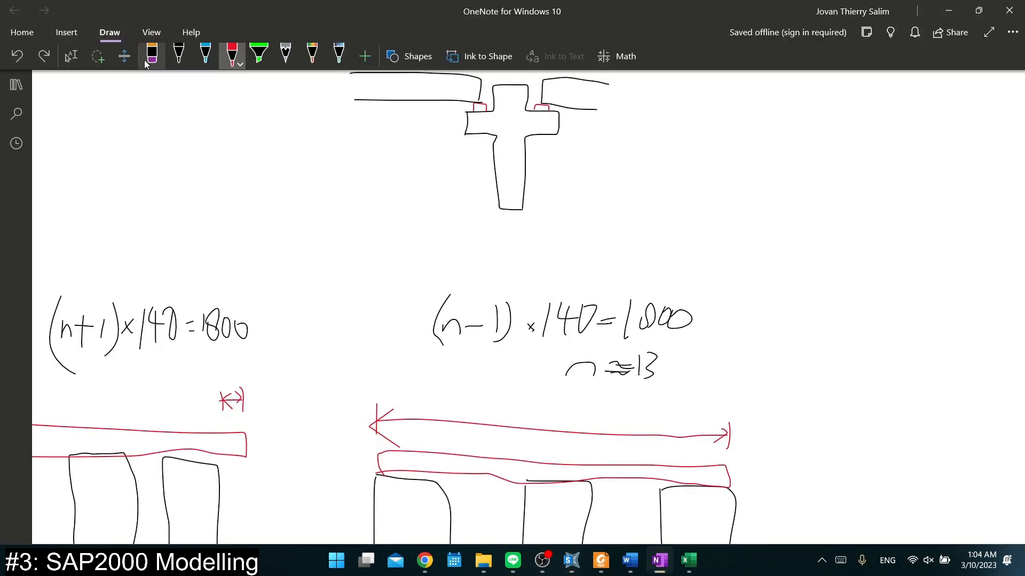
pyautogui.moveTo(507, 202)
pyautogui.mouseDown()
pyautogui.moveTo(441, 137)
pyautogui.moveTo(518, 128)
pyautogui.moveTo(467, 132)
pyautogui.mouseUp()
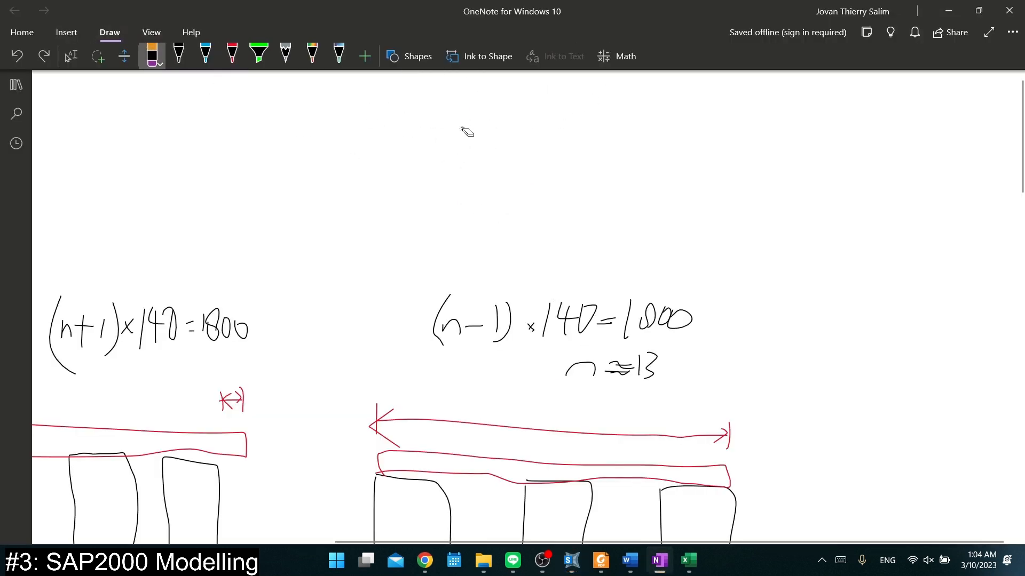
pyautogui.moveTo(712, 318)
pyautogui.mouseDown()
pyautogui.moveTo(460, 344)
pyautogui.moveTo(496, 326)
pyautogui.moveTo(587, 320)
pyautogui.moveTo(622, 358)
pyautogui.moveTo(623, 391)
pyautogui.moveTo(587, 327)
pyautogui.moveTo(544, 320)
pyautogui.mouseUp()
# Draw a black upright rectangle as the girder's end face with a red triangular support under its bottom edge
pyautogui.click(179, 53)
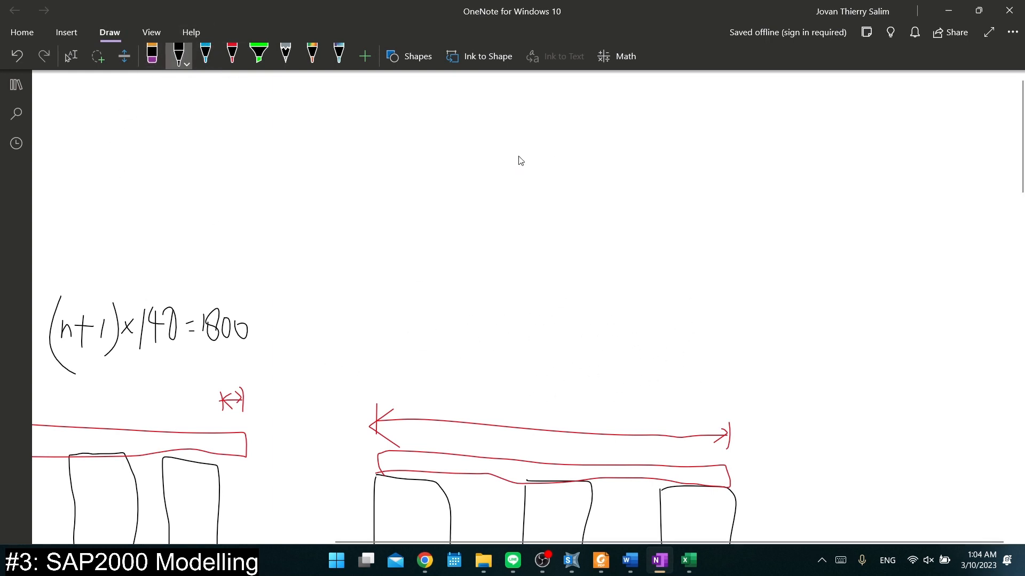
pyautogui.moveTo(523, 144); pyautogui.dragTo(525, 272)
pyautogui.moveTo(523, 142)
pyautogui.mouseDown()
pyautogui.moveTo(619, 274)
pyautogui.moveTo(523, 284)
pyautogui.moveTo(524, 265)
pyautogui.mouseUp()
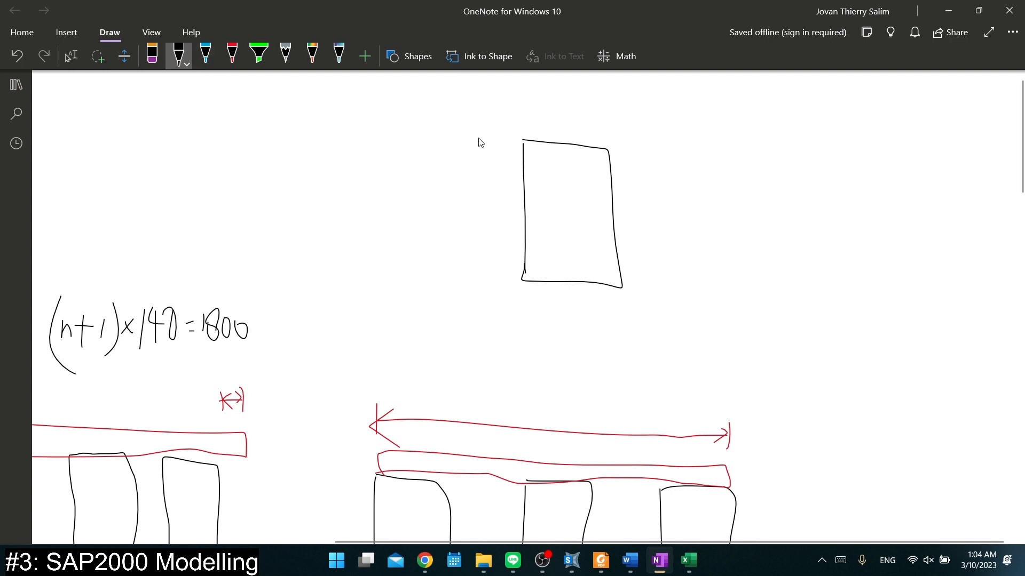
pyautogui.click(233, 56)
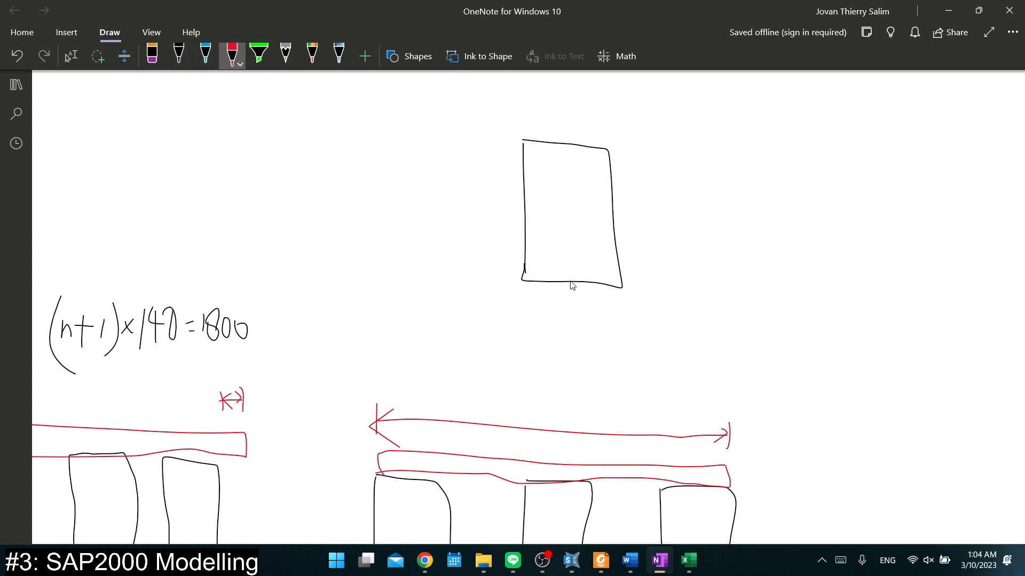
pyautogui.moveTo(570, 283)
pyautogui.mouseDown()
pyautogui.moveTo(555, 309)
pyautogui.moveTo(568, 314)
pyautogui.moveTo(560, 307)
pyautogui.mouseUp()
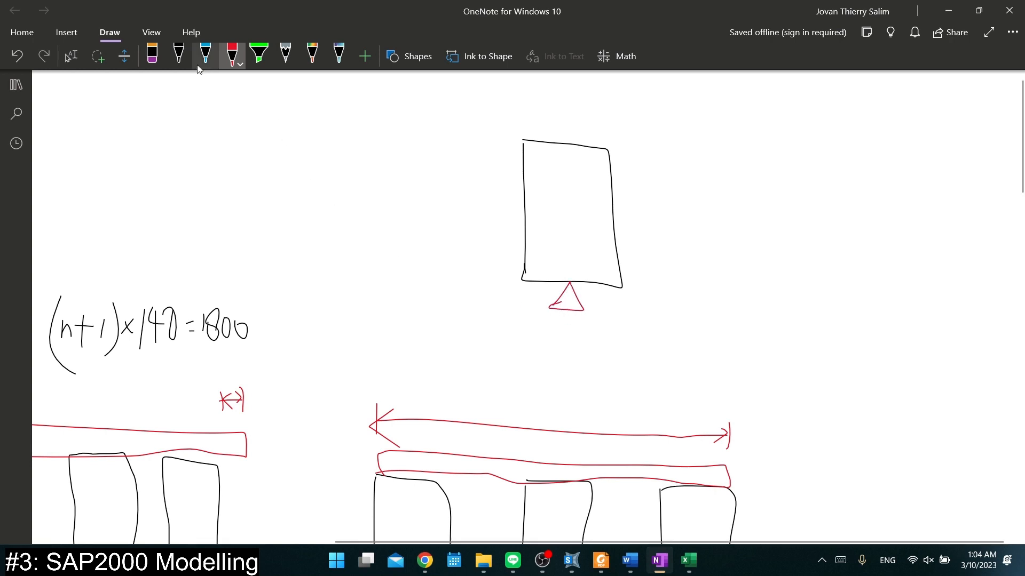
# Extend the black rectangle into a three-dimensional box with receding edges, a rear face and a diagonal centre line
pyautogui.click(179, 53)
pyautogui.moveTo(565, 219); pyautogui.dragTo(667, 142)
pyautogui.moveTo(525, 143); pyautogui.dragTo(611, 83)
pyautogui.moveTo(607, 149); pyautogui.dragTo(670, 98)
pyautogui.moveTo(525, 279); pyautogui.dragTo(657, 187)
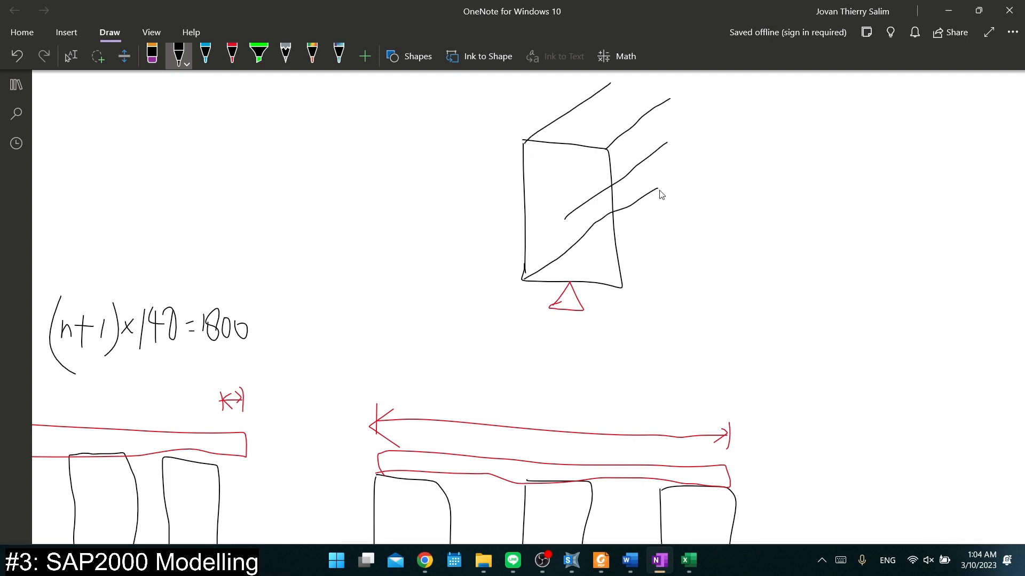
pyautogui.moveTo(623, 286); pyautogui.dragTo(696, 198)
pyautogui.moveTo(671, 98)
pyautogui.mouseDown()
pyautogui.moveTo(692, 99)
pyautogui.moveTo(695, 199)
pyautogui.mouseUp()
pyautogui.moveTo(610, 84); pyautogui.dragTo(691, 90)
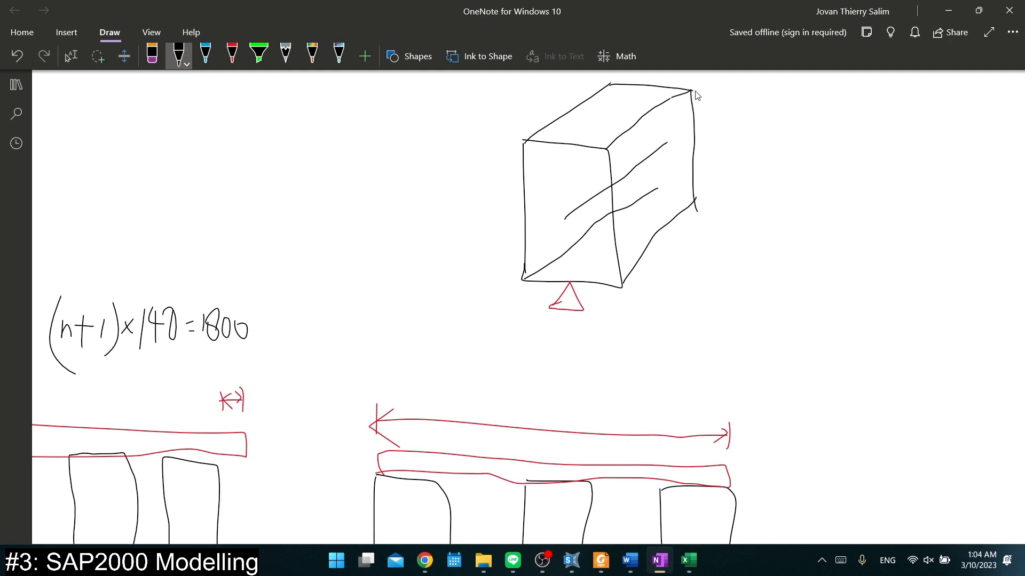
pyautogui.moveTo(614, 100)
pyautogui.mouseDown()
pyautogui.moveTo(618, 195)
pyautogui.moveTo(697, 204)
pyautogui.mouseUp()
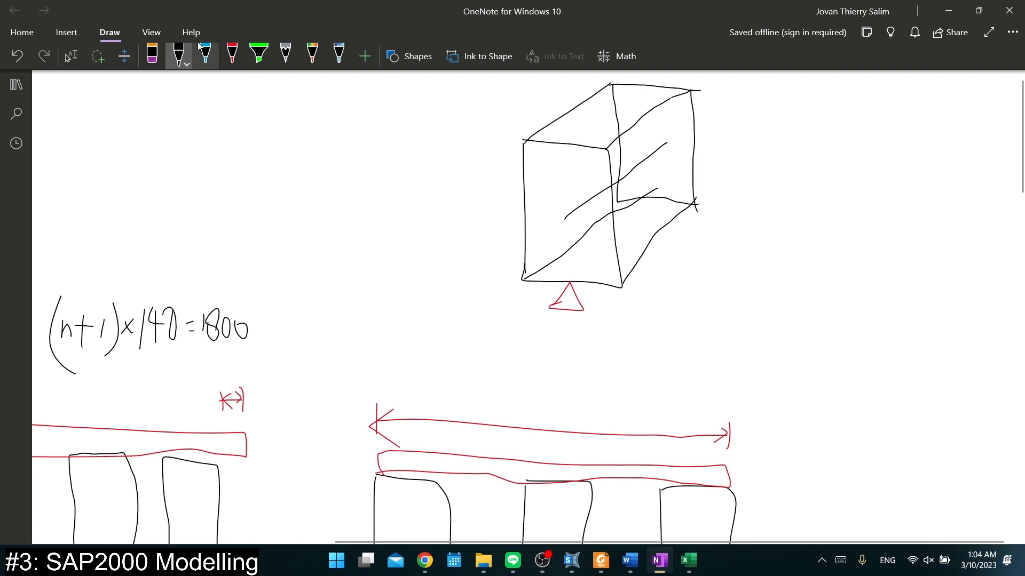
# Replace the box's misaligned bottom receding edge in black, and trace the girder's diagonal centre line in red
pyautogui.click(153, 53)
pyautogui.click(566, 256)
pyautogui.click(179, 54)
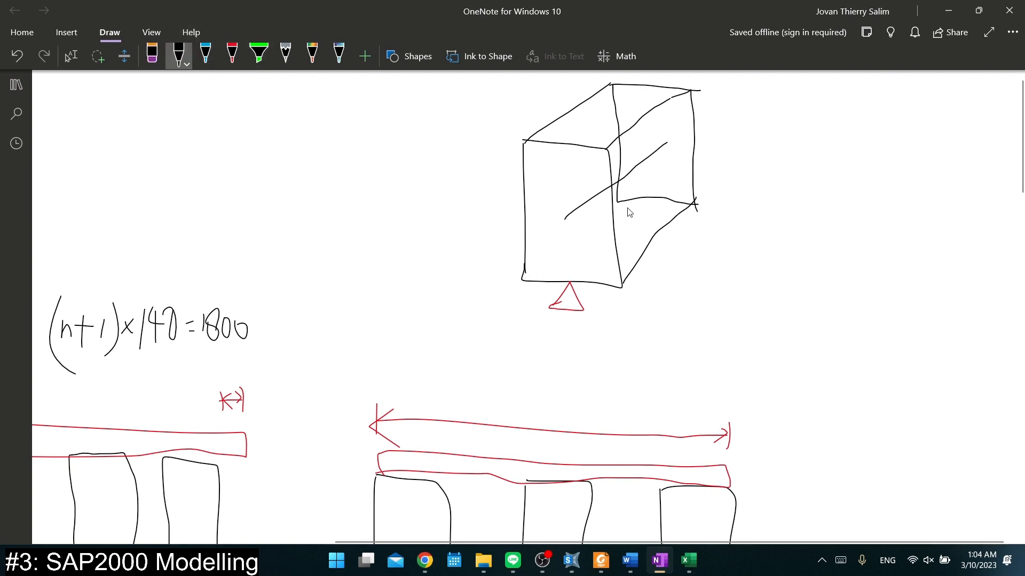
pyautogui.moveTo(618, 206); pyautogui.dragTo(531, 277)
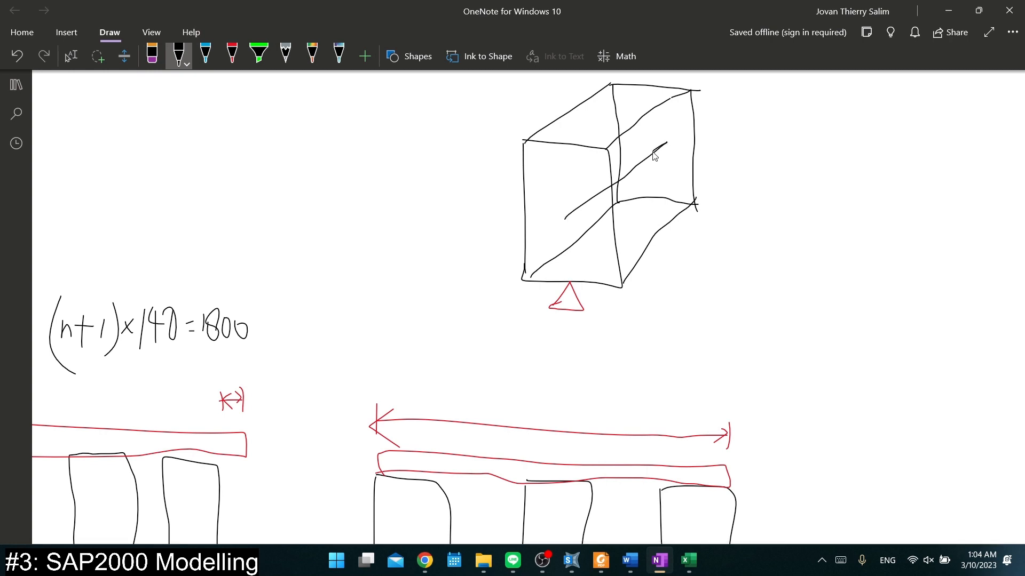
pyautogui.click(232, 53)
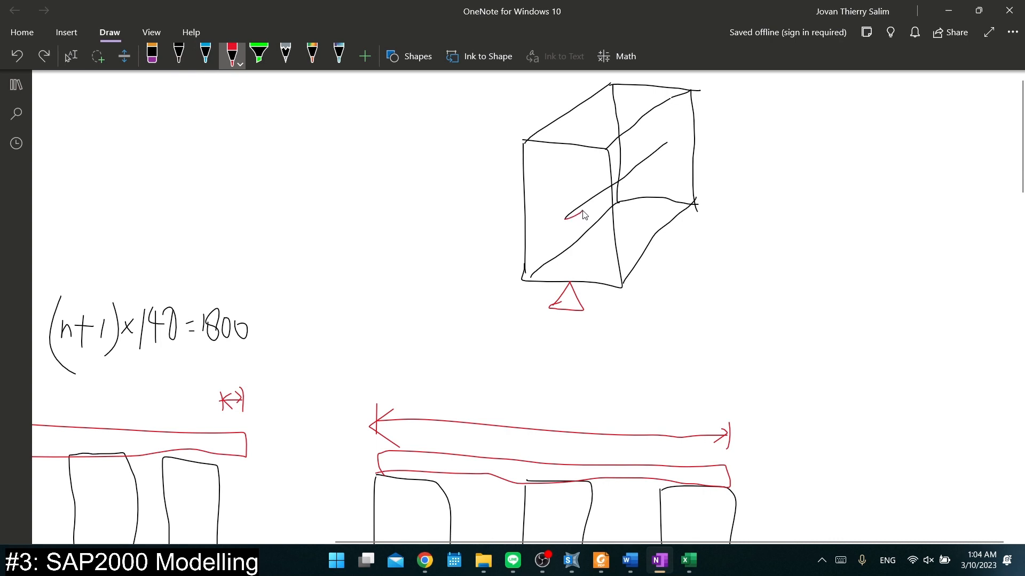
pyautogui.moveTo(565, 218); pyautogui.dragTo(653, 158)
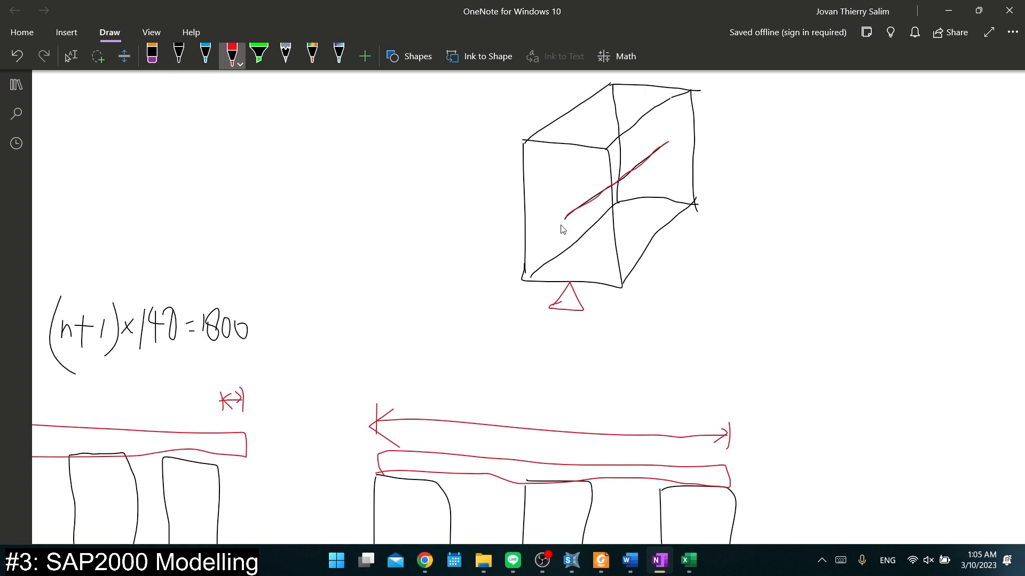
pyautogui.click(259, 53)
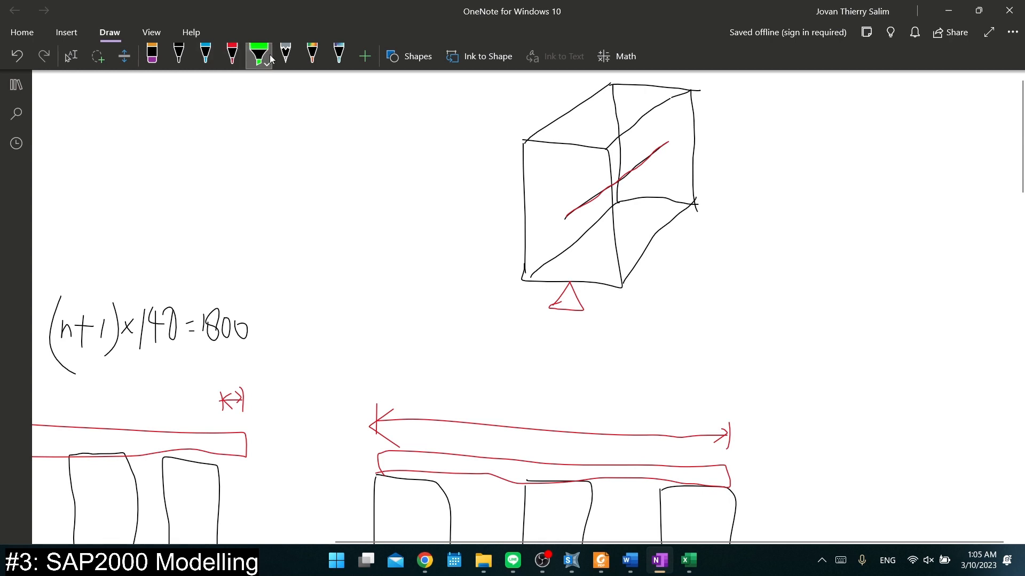
pyautogui.moveTo(567, 221); pyautogui.dragTo(568, 284)
pyautogui.hotkey('ctrl', 'z')
pyautogui.moveTo(565, 215)
pyautogui.mouseDown()
pyautogui.moveTo(583, 235)
pyautogui.moveTo(582, 221)
pyautogui.moveTo(585, 257)
pyautogui.mouseUp()
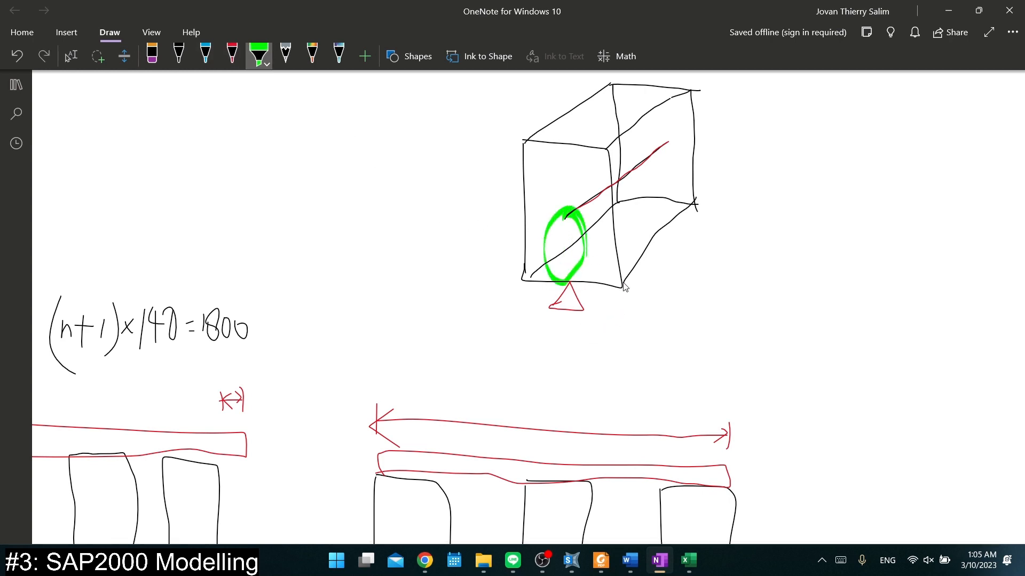
pyautogui.hotkey('ctrl', 'z')
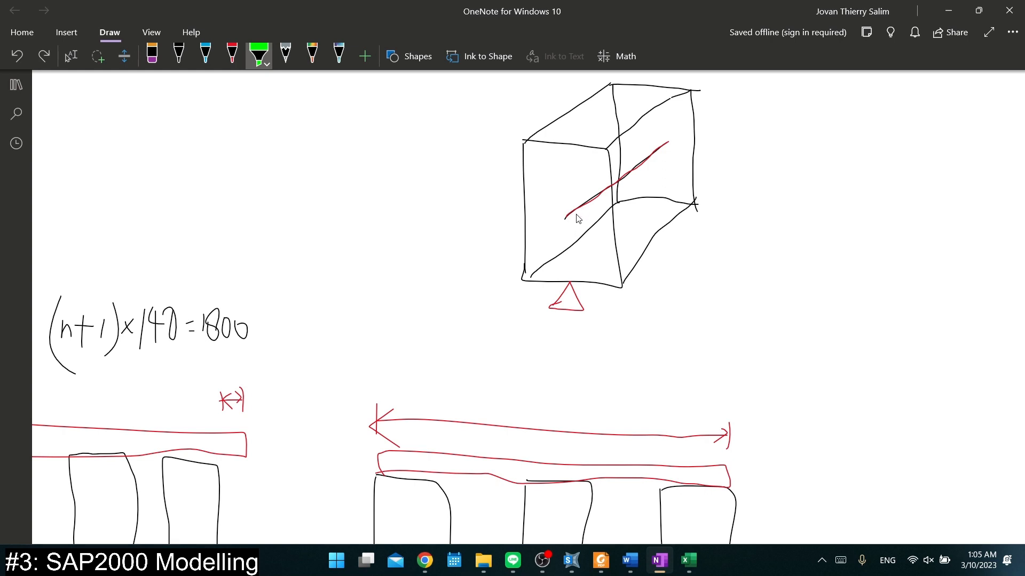
# Mark black dots at the centre line's front end and the support's tip, and get the red pen ready
pyautogui.click(179, 54)
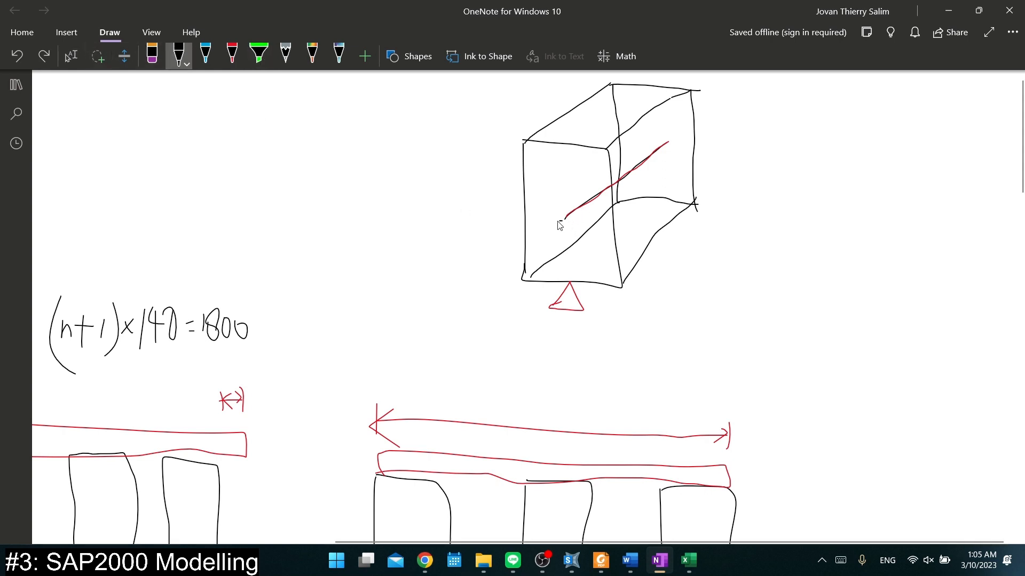
pyautogui.moveTo(559, 220); pyautogui.dragTo(563, 221)
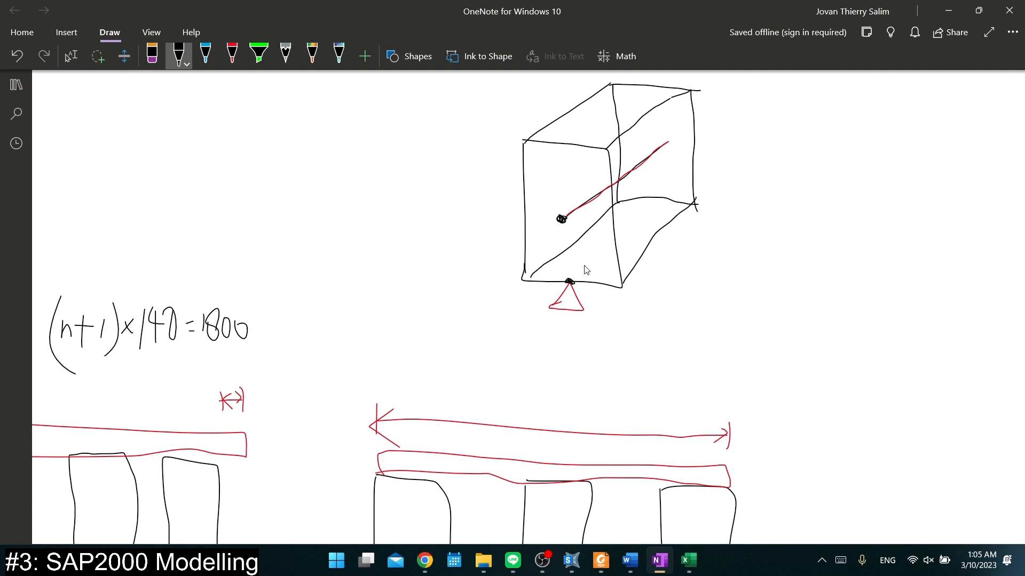
pyautogui.click(231, 53)
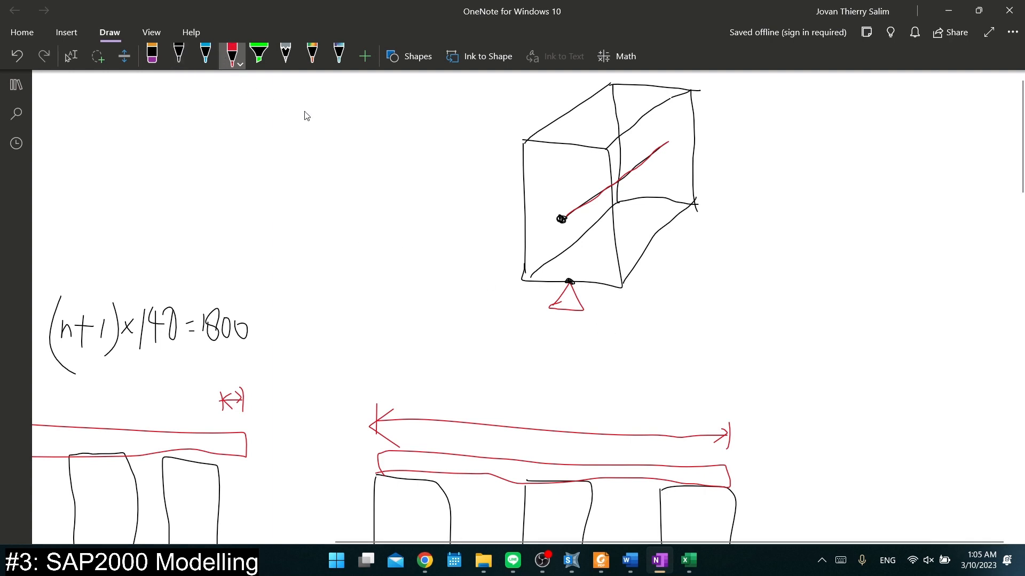
# Draw a thick blue line joining the centre-line dot to the support dot, and label it "element dummy" with an arrow
pyautogui.click(208, 56)
pyautogui.moveTo(565, 234)
pyautogui.mouseDown()
pyautogui.moveTo(570, 283)
pyautogui.moveTo(563, 222)
pyautogui.moveTo(570, 281)
pyautogui.moveTo(562, 222)
pyautogui.moveTo(571, 272)
pyautogui.mouseUp()
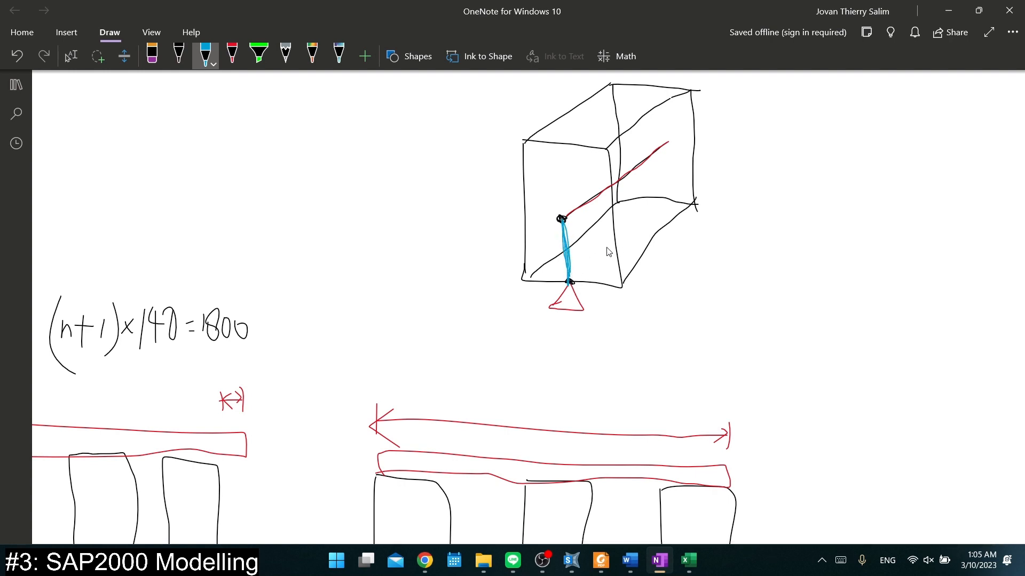
pyautogui.moveTo(642, 250)
pyautogui.mouseDown()
pyautogui.moveTo(576, 243)
pyautogui.moveTo(590, 256)
pyautogui.moveTo(651, 265)
pyautogui.mouseUp()
pyautogui.moveTo(660, 228)
pyautogui.mouseDown()
pyautogui.moveTo(660, 265)
pyautogui.moveTo(714, 273)
pyautogui.mouseUp()
pyautogui.moveTo(715, 228); pyautogui.dragTo(721, 274)
pyautogui.moveTo(709, 245); pyautogui.dragTo(723, 242)
pyautogui.moveTo(755, 279)
pyautogui.mouseDown()
pyautogui.moveTo(769, 263)
pyautogui.moveTo(777, 276)
pyautogui.moveTo(829, 267)
pyautogui.moveTo(792, 317)
pyautogui.mouseUp()
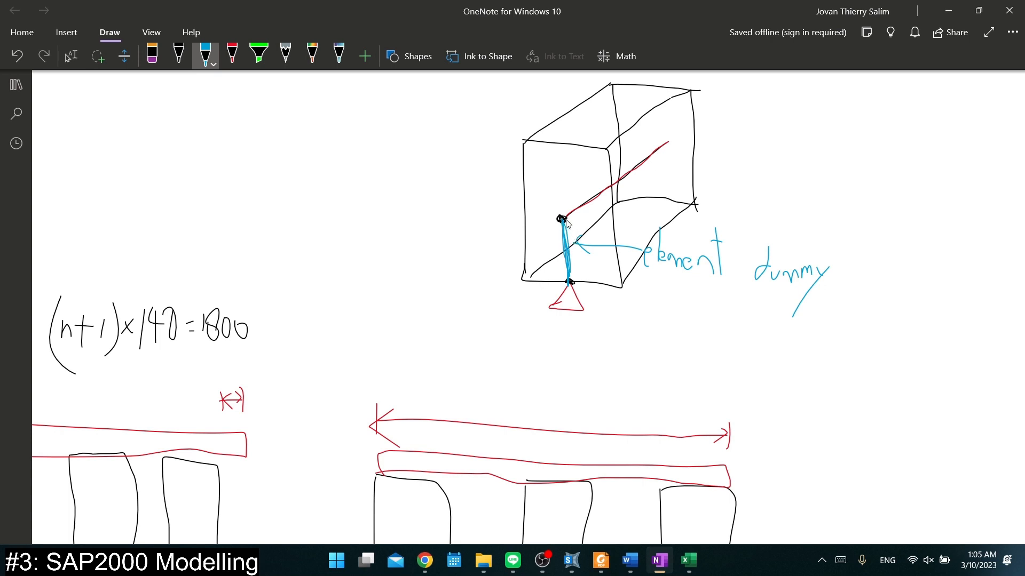
# Label the centre-line dot A and the support dot B in blue
pyautogui.moveTo(550, 202)
pyautogui.mouseDown()
pyautogui.moveTo(558, 180)
pyautogui.moveTo(564, 202)
pyautogui.mouseUp()
pyautogui.moveTo(551, 191); pyautogui.dragTo(561, 190)
pyautogui.moveTo(548, 265); pyautogui.dragTo(548, 278)
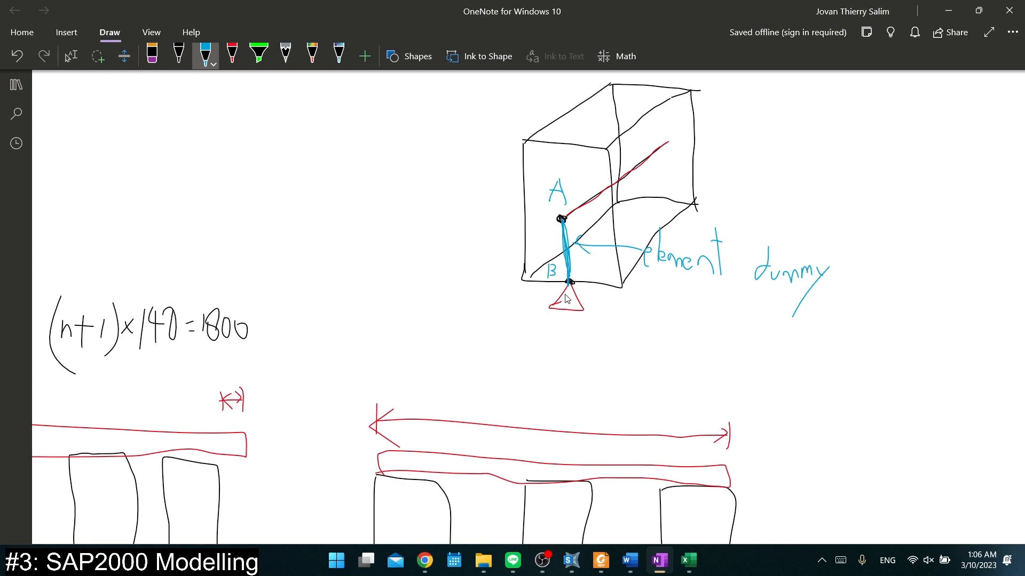
# Write "RIGID LINK" in blue capitals beside the girder's front face, next to the line between A and B
pyautogui.moveTo(422, 214)
pyautogui.mouseDown()
pyautogui.moveTo(422, 244)
pyautogui.moveTo(427, 230)
pyautogui.moveTo(438, 243)
pyautogui.mouseUp()
pyautogui.moveTo(446, 218)
pyautogui.mouseDown()
pyautogui.moveTo(446, 243)
pyautogui.moveTo(470, 243)
pyautogui.mouseUp()
pyautogui.moveTo(483, 217)
pyautogui.mouseDown()
pyautogui.moveTo(487, 247)
pyautogui.moveTo(429, 270)
pyautogui.moveTo(449, 273)
pyautogui.mouseUp()
pyautogui.moveTo(455, 252)
pyautogui.mouseDown()
pyautogui.moveTo(455, 275)
pyautogui.moveTo(463, 255)
pyautogui.mouseUp()
pyautogui.moveTo(464, 256)
pyautogui.mouseDown()
pyautogui.moveTo(472, 271)
pyautogui.moveTo(477, 253)
pyautogui.mouseUp()
pyautogui.moveTo(484, 254)
pyautogui.mouseDown()
pyautogui.moveTo(483, 275)
pyautogui.moveTo(496, 275)
pyautogui.mouseUp()
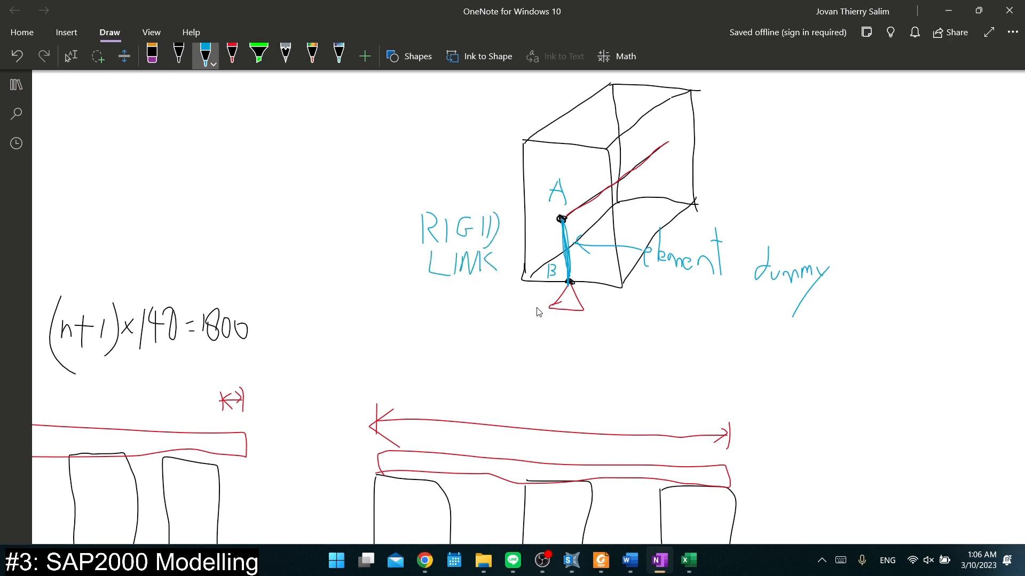
# Draw a red line along the middle of the box's top face, undoing a stray stroke
pyautogui.click(236, 57)
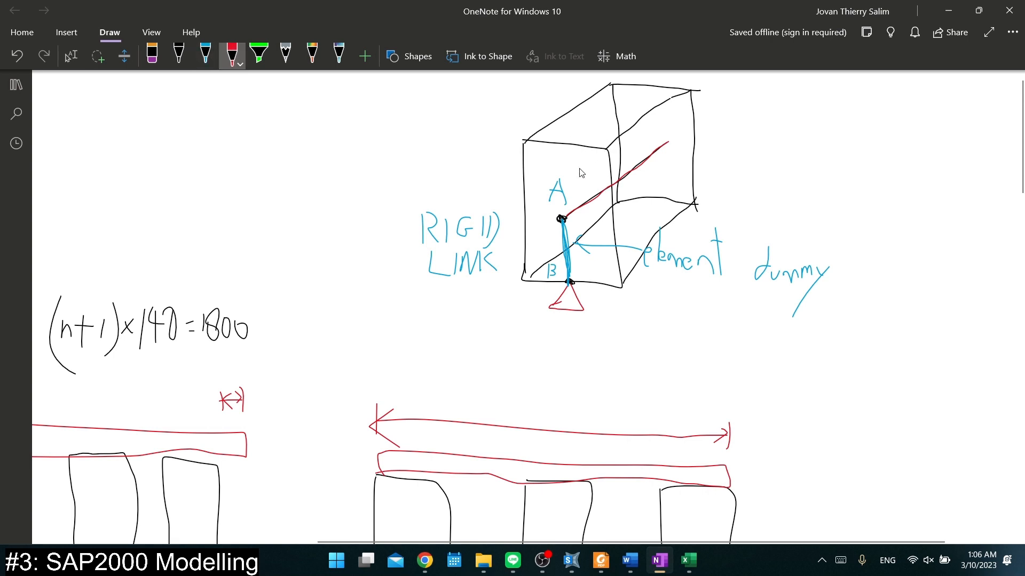
pyautogui.moveTo(561, 144)
pyautogui.mouseDown()
pyautogui.moveTo(635, 84)
pyautogui.moveTo(566, 142)
pyautogui.mouseUp()
pyautogui.hotkey('ctrl', 'z')
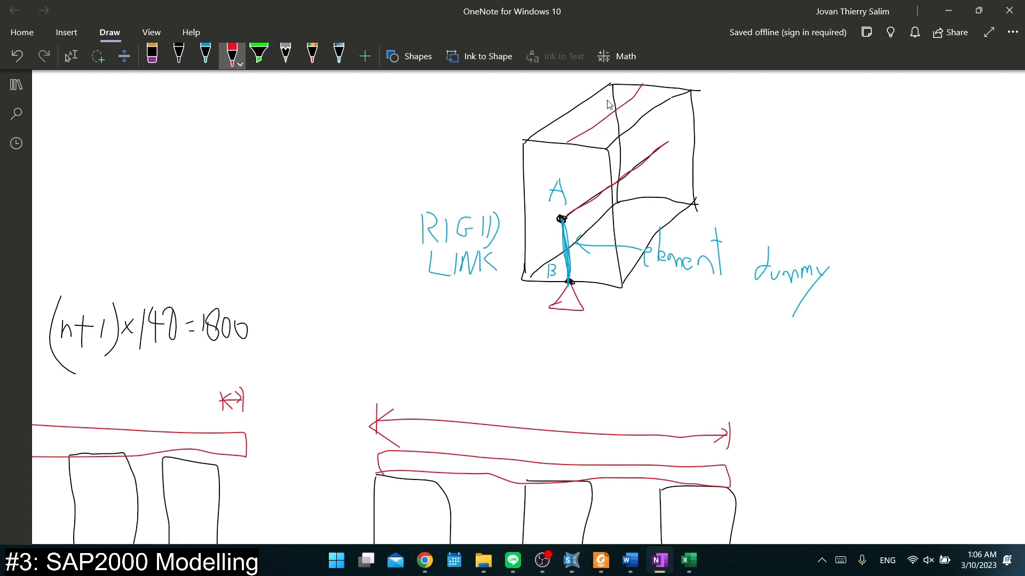
# Draw a blue link from A up to the front face's top edge, label its upper end C and mark it with a black dot
pyautogui.click(205, 55)
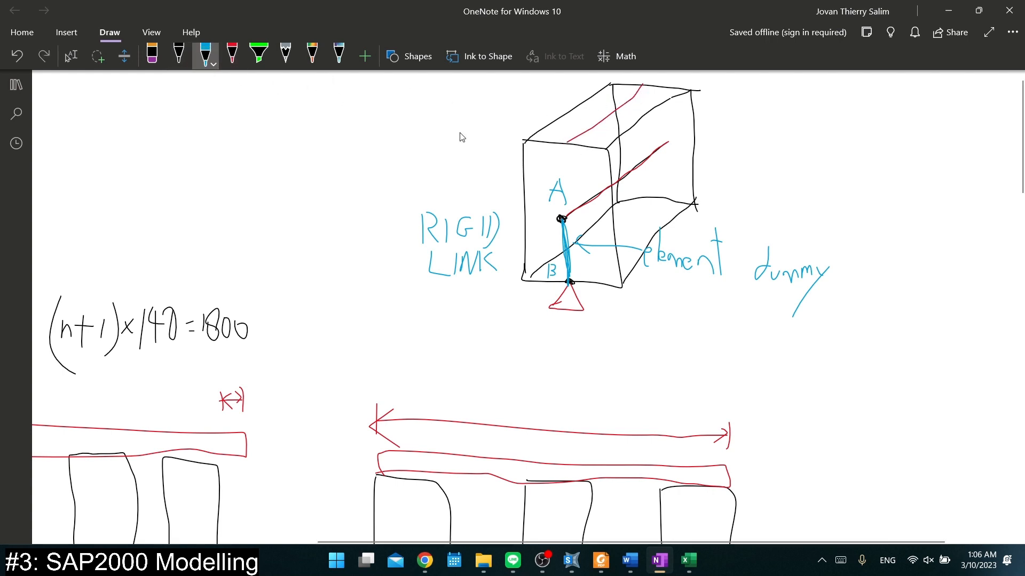
pyautogui.moveTo(563, 222); pyautogui.dragTo(568, 141)
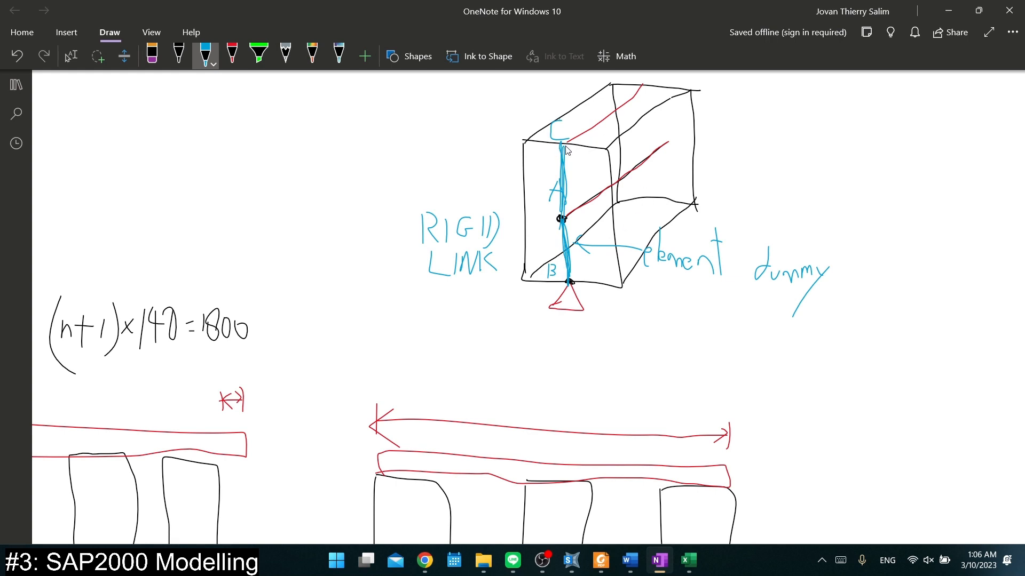
pyautogui.click(178, 54)
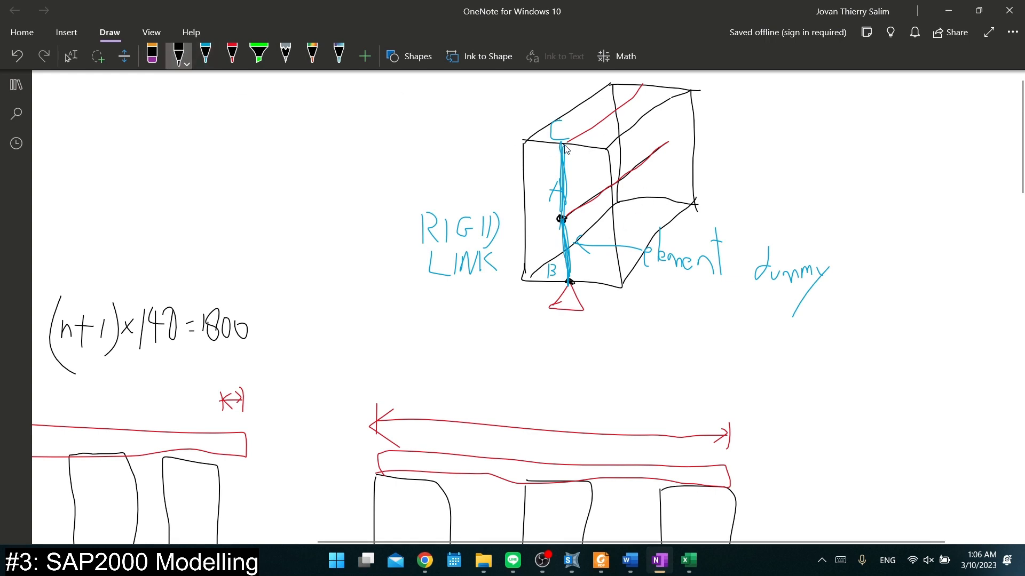
pyautogui.moveTo(564, 145); pyautogui.dragTo(564, 149)
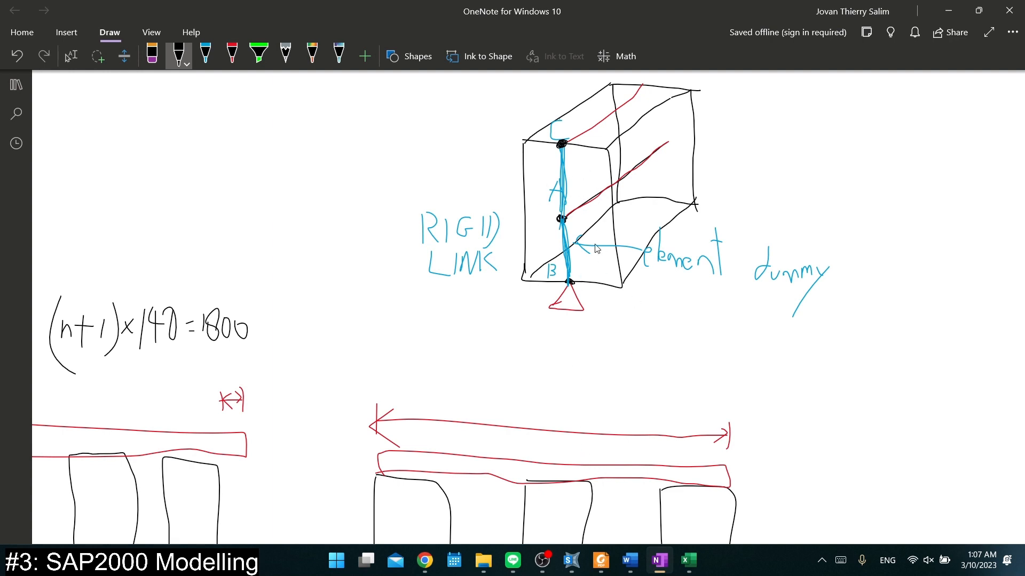
# Switch to the Model Asistensi file in SAP2000 and check its analysis options, including the advanced SAPFire options
pyautogui.moveTo(567, 564)
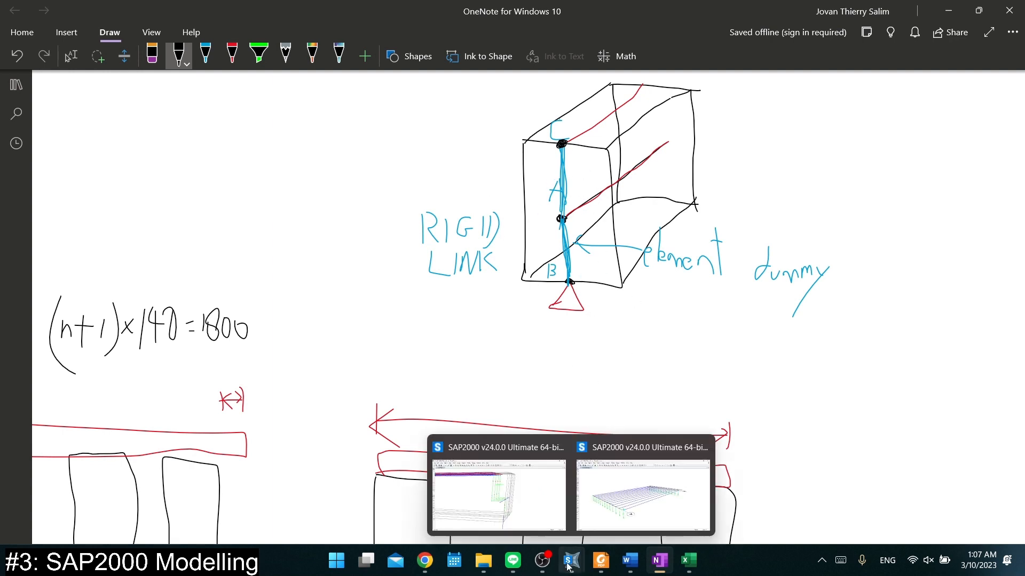
pyautogui.click(646, 514)
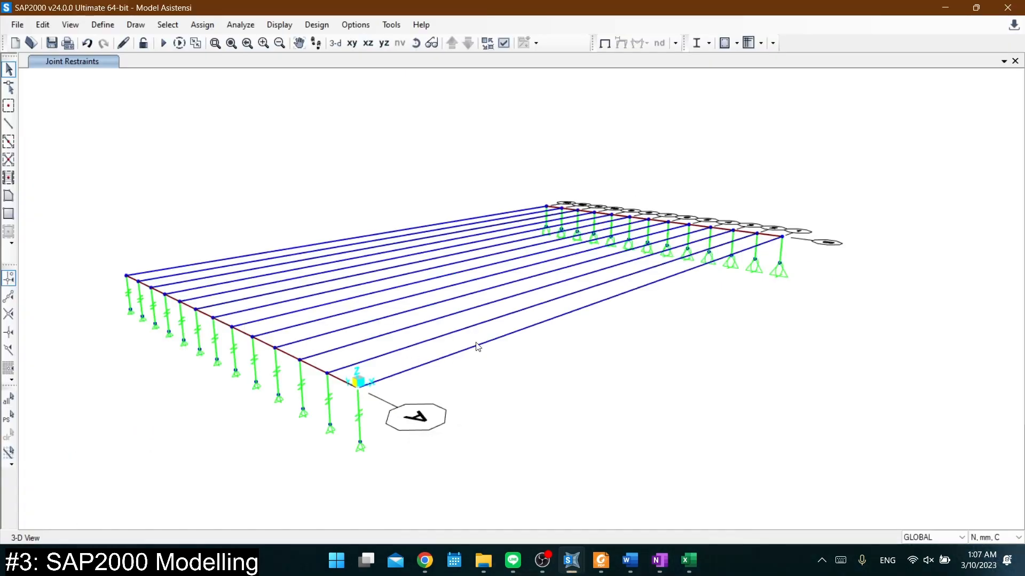
pyautogui.keyDown('shift'); pyautogui.moveTo(358, 236); pyautogui.dragTo(452, 290, button='middle'); pyautogui.keyUp('shift')
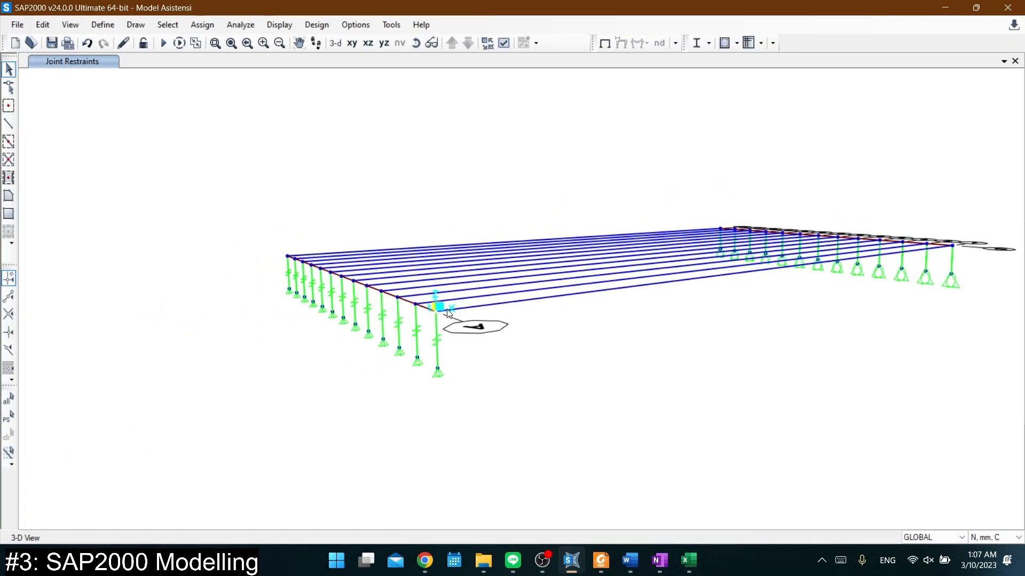
pyautogui.scroll(-3, 451, 290)
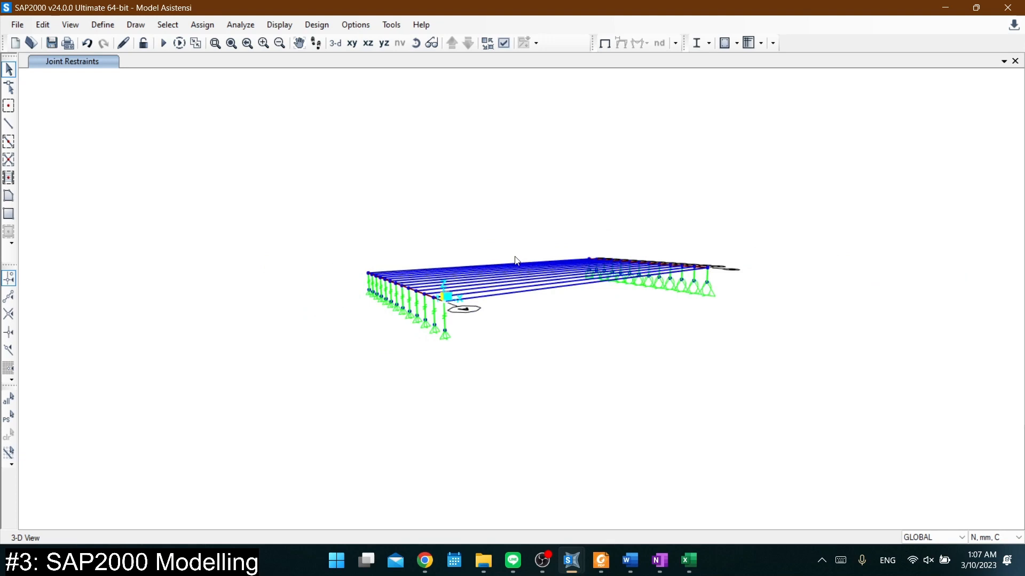
pyautogui.click(240, 24)
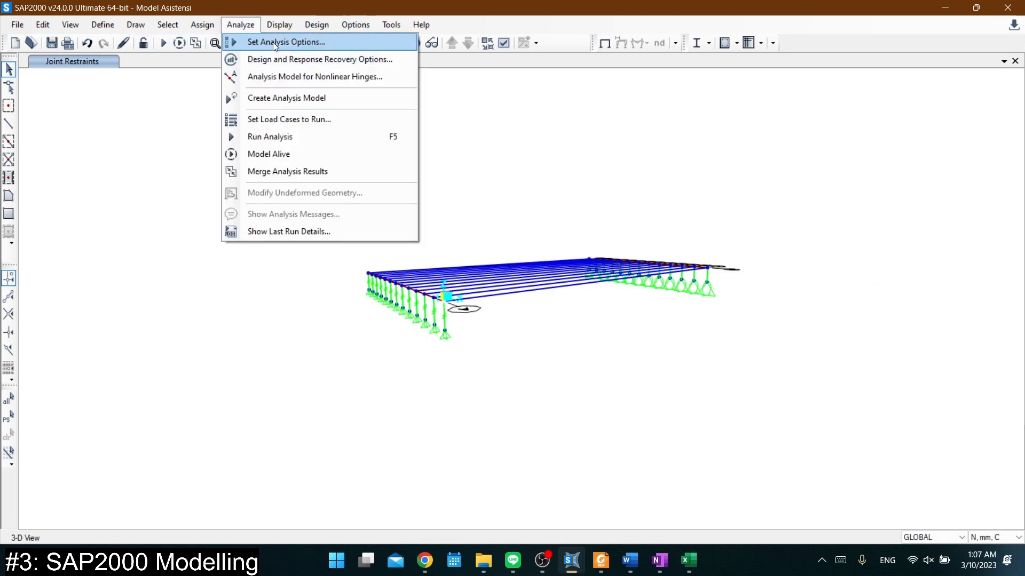
pyautogui.click(273, 42)
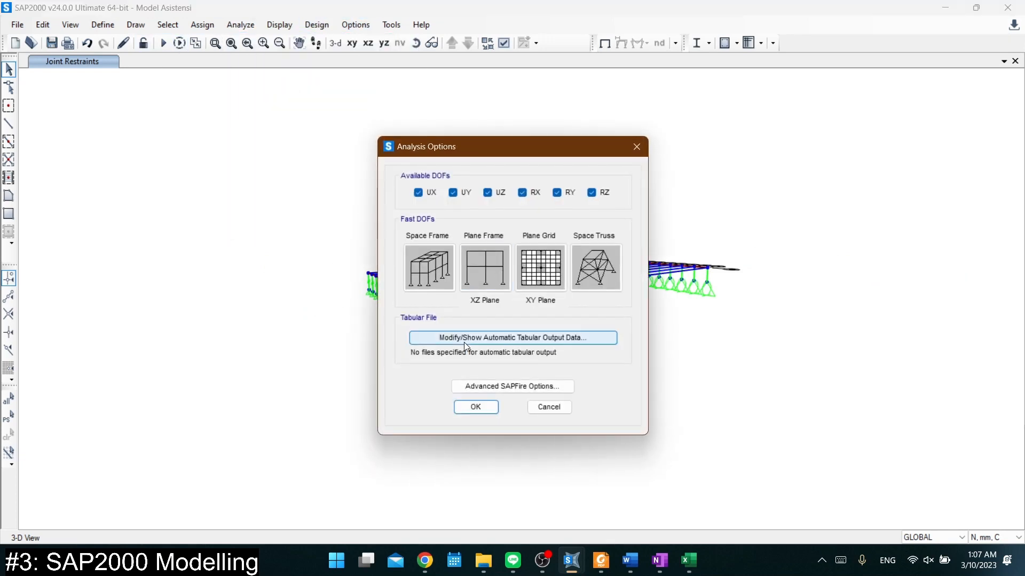
pyautogui.click(507, 389)
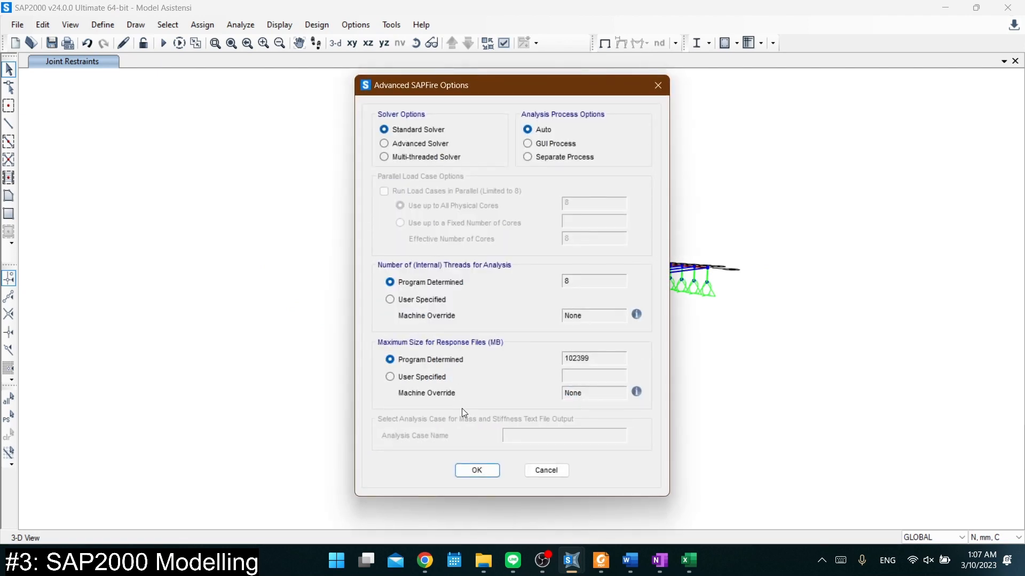
pyautogui.click(488, 468)
pyautogui.click(480, 408)
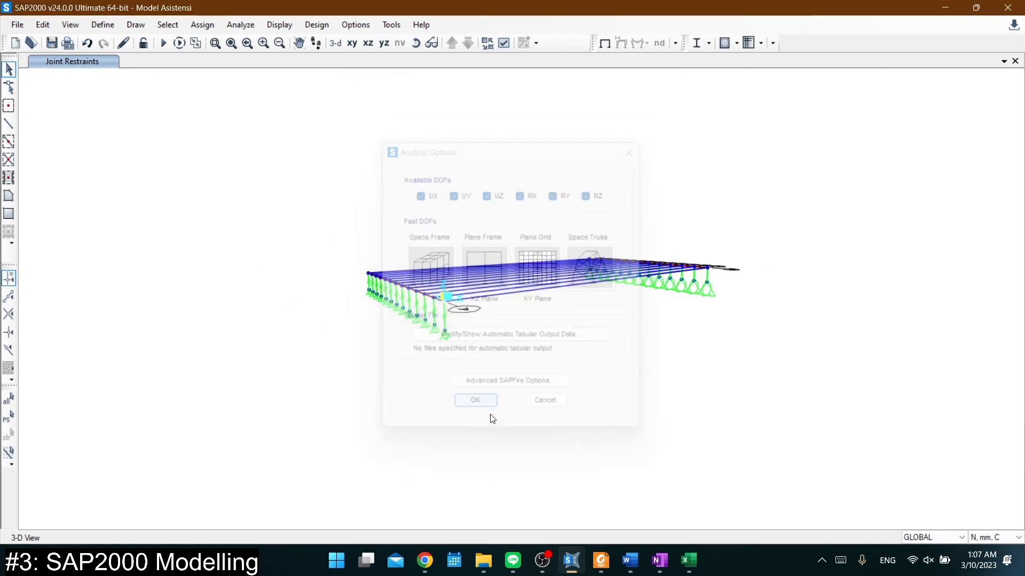
# Run the analysis for the DEAD and MODAL load cases, and close the analysis messages
pyautogui.keyDown('shift'); pyautogui.moveTo(558, 300); pyautogui.dragTo(508, 317, button='middle'); pyautogui.keyUp('shift')
pyautogui.keyDown('shift'); pyautogui.moveTo(307, 182); pyautogui.dragTo(238, 166, button='middle'); pyautogui.keyUp('shift')
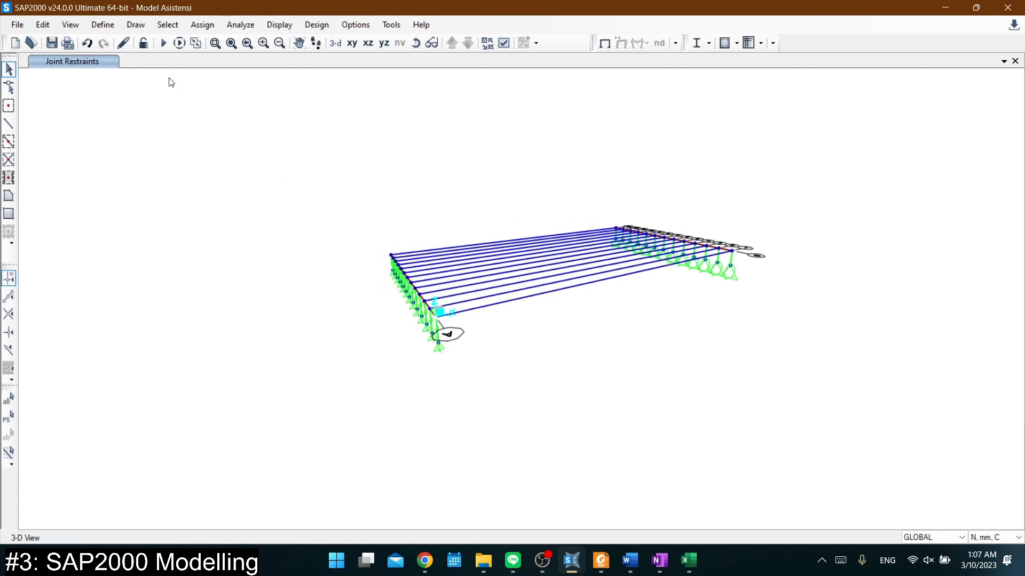
pyautogui.click(164, 47)
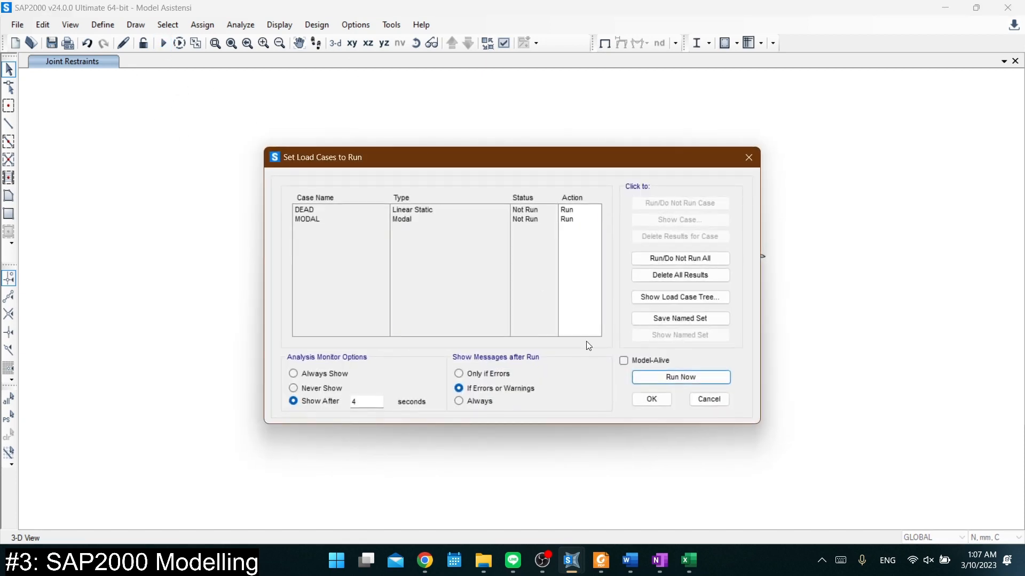
pyautogui.click(680, 378)
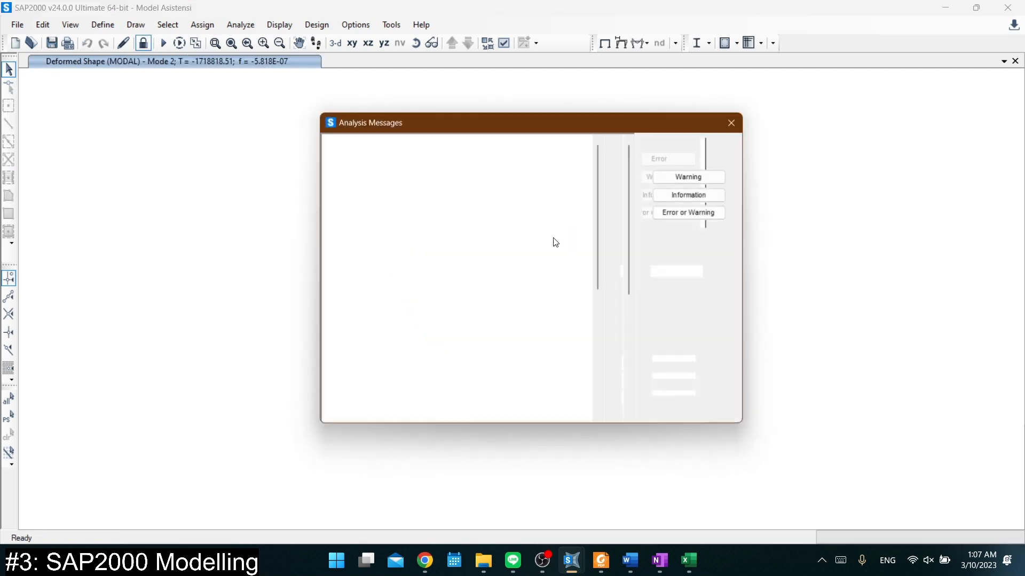
pyautogui.scroll(-8, 485, 361)
pyautogui.click(683, 394)
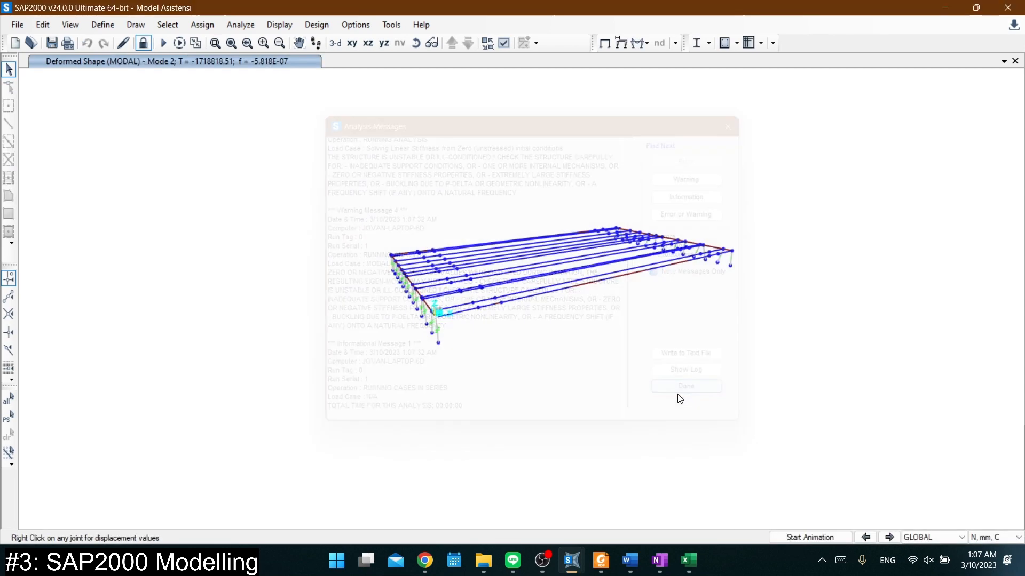
# Display the deformed shape of the bridge for the DEAD load case
pyautogui.scroll(8, 534, 262)
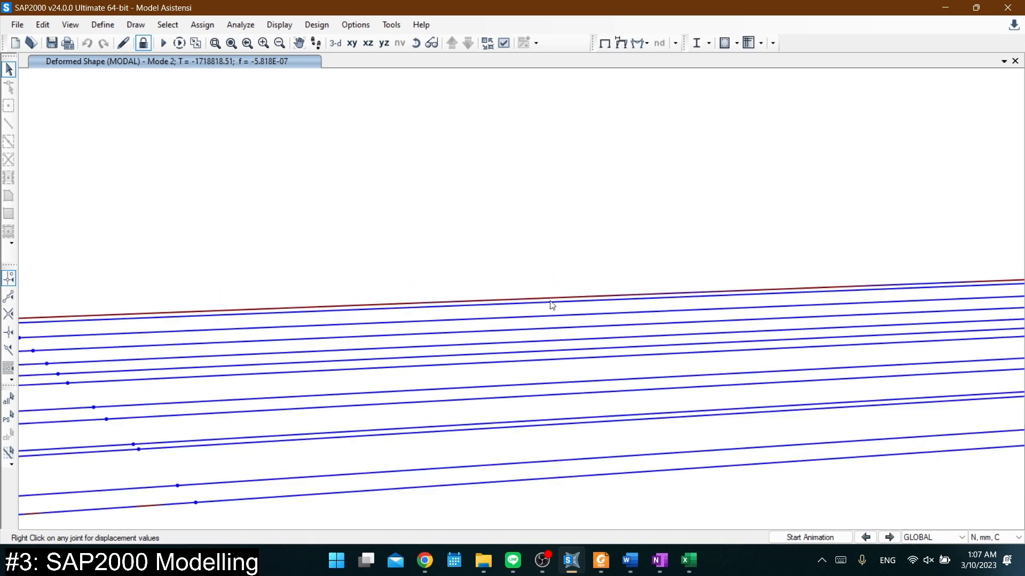
pyautogui.keyDown('shift'); pyautogui.moveTo(551, 306); pyautogui.dragTo(496, 327, button='middle'); pyautogui.keyUp('shift')
pyautogui.scroll(-5, 309, 295)
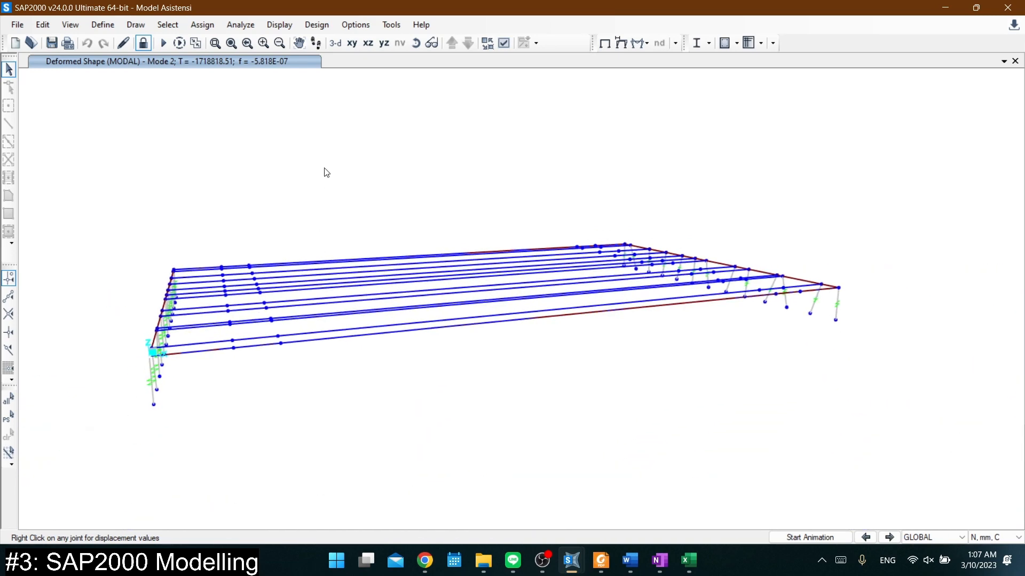
pyautogui.press('F6')
pyautogui.click(419, 154)
pyautogui.click(419, 167)
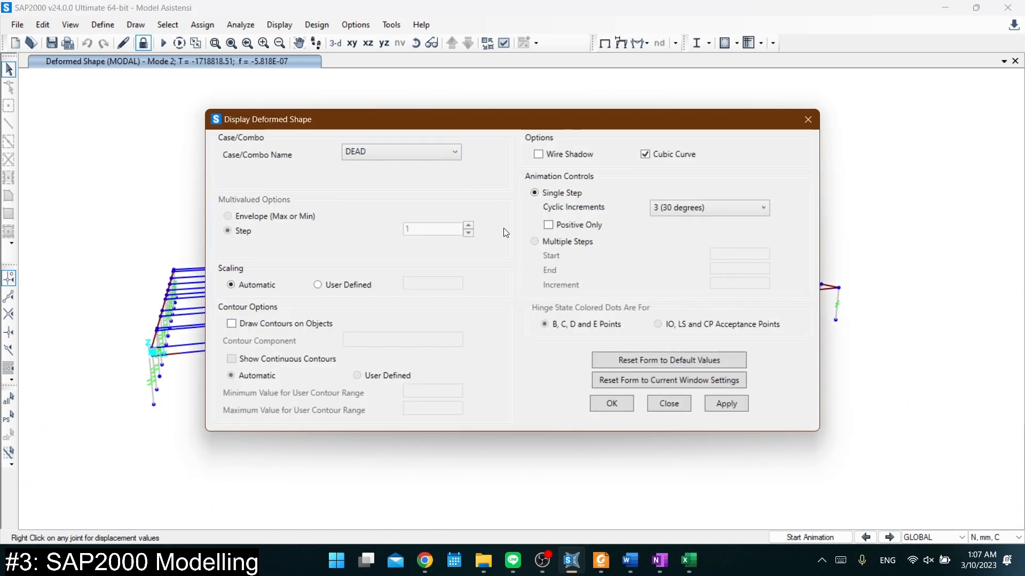
pyautogui.click(611, 404)
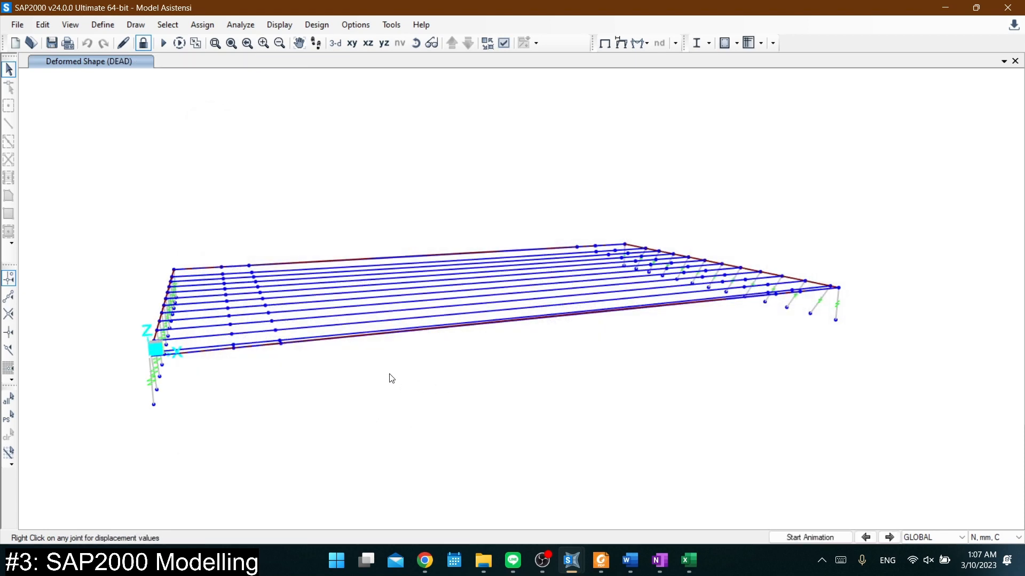
# Examine the DEAD deformed shape at the girder ends and support links from several angles
pyautogui.keyDown('shift'); pyautogui.moveTo(376, 306); pyautogui.dragTo(684, 337, button='middle'); pyautogui.keyUp('shift')
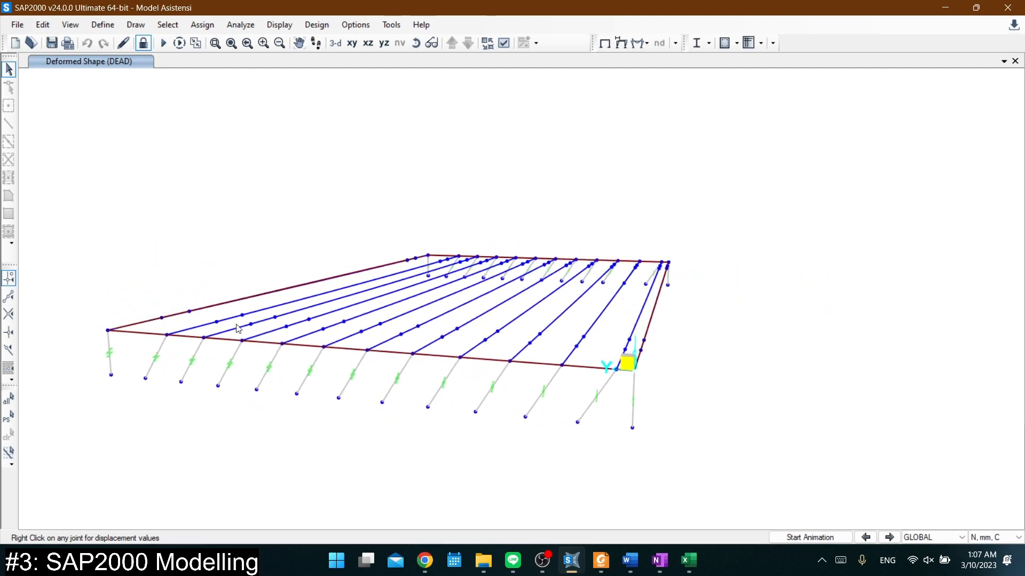
pyautogui.click(174, 324)
pyautogui.keyDown('shift'); pyautogui.moveTo(200, 336); pyautogui.dragTo(358, 380, button='middle'); pyautogui.keyUp('shift')
pyautogui.click(231, 363)
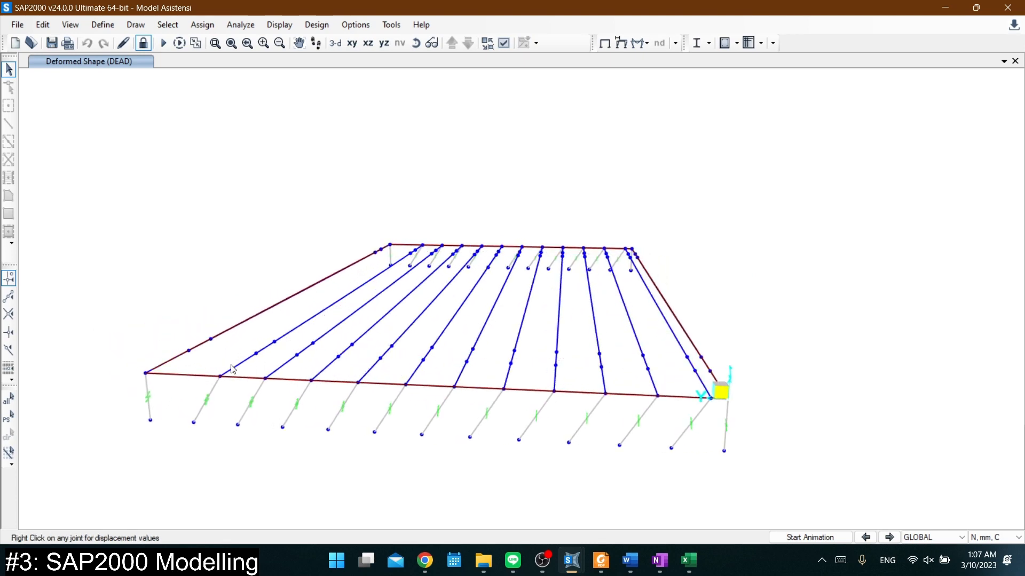
pyautogui.click(233, 364)
pyautogui.click(252, 363)
pyautogui.keyDown('shift'); pyautogui.moveTo(442, 353); pyautogui.dragTo(134, 84, button='middle'); pyautogui.keyUp('shift')
# Unlock the model and accept deleting the analysis results
pyautogui.click(143, 43)
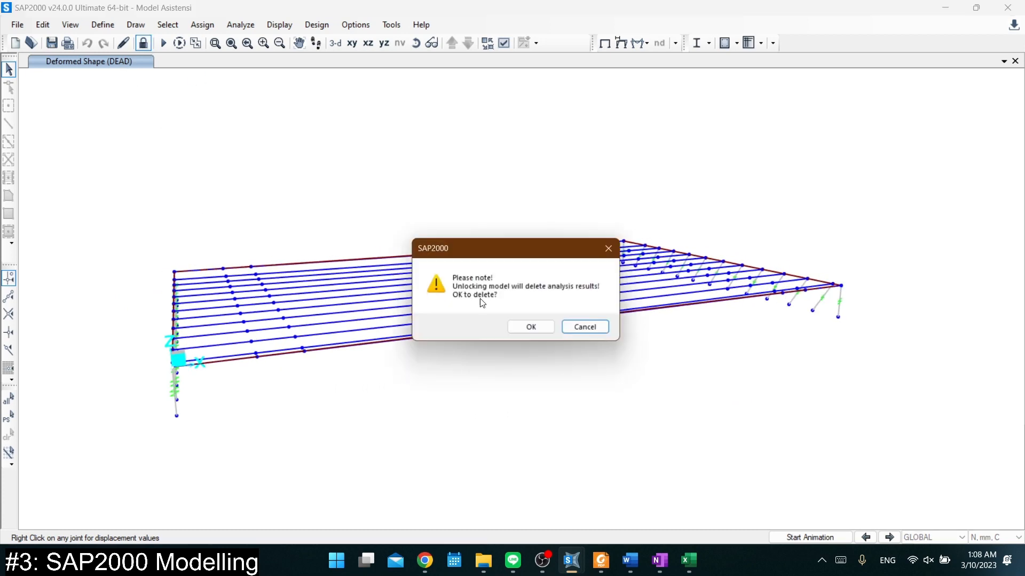
pyautogui.click(531, 328)
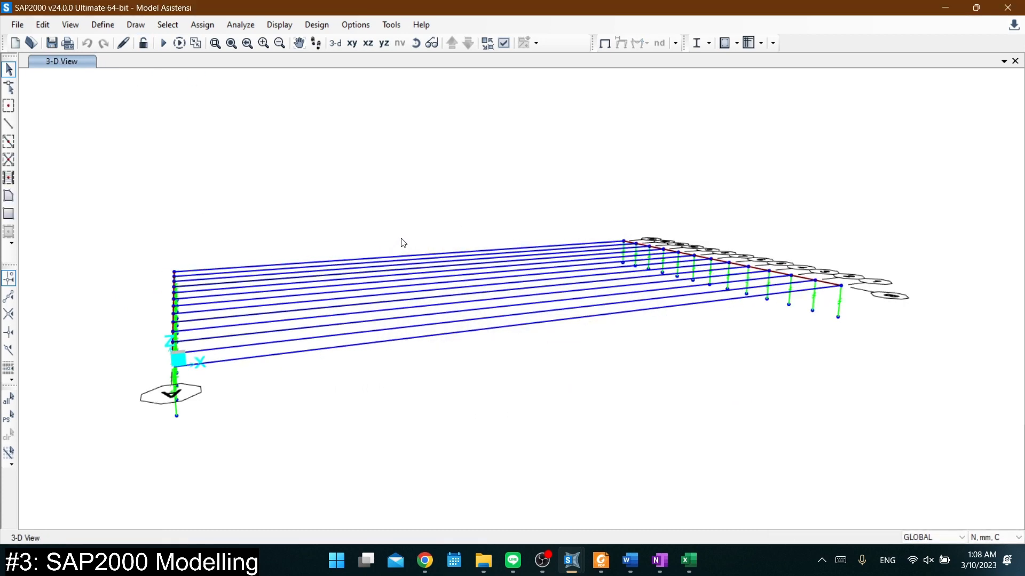
pyautogui.keyDown('shift'); pyautogui.moveTo(400, 241); pyautogui.dragTo(453, 340, button='middle'); pyautogui.keyUp('shift')
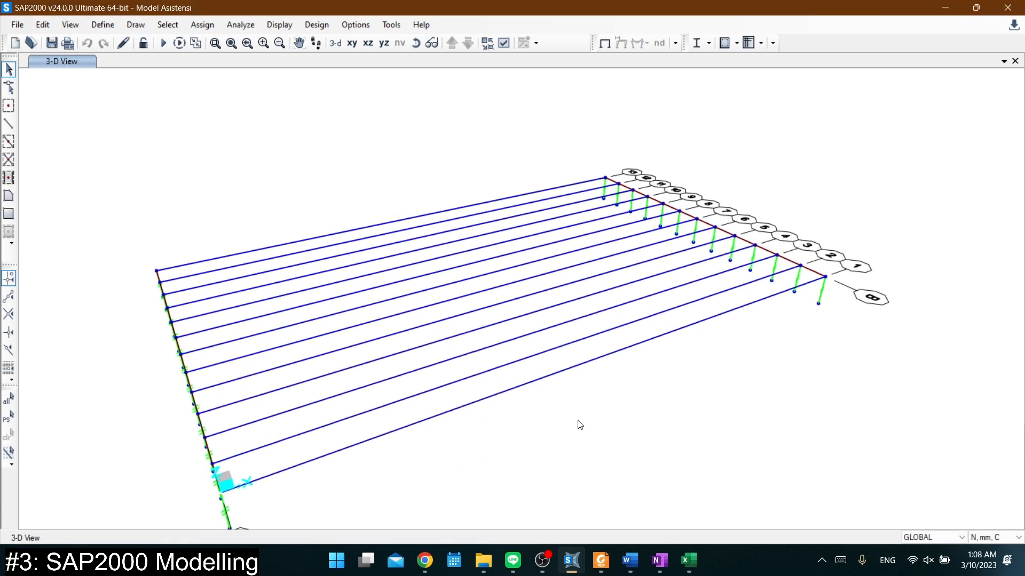
pyautogui.keyDown('shift'); pyautogui.moveTo(580, 425); pyautogui.dragTo(288, 341, button='middle'); pyautogui.keyUp('shift')
pyautogui.keyDown('shift'); pyautogui.moveTo(416, 355); pyautogui.dragTo(517, 292, button='middle'); pyautogui.keyUp('shift')
pyautogui.click(474, 304)
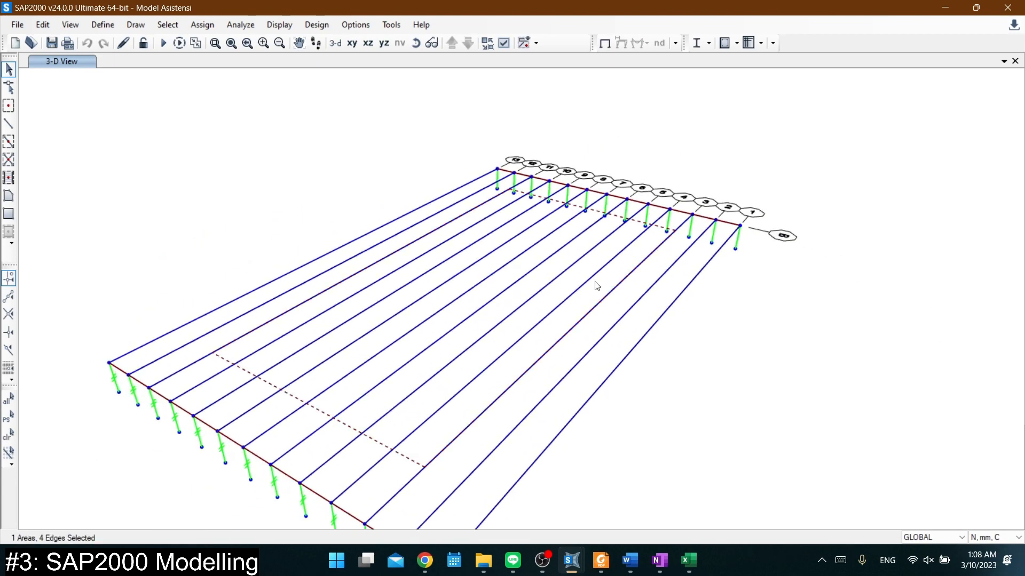
pyautogui.moveTo(195, 300); pyautogui.dragTo(615, 449)
pyautogui.click(439, 339)
pyautogui.press('Delete')
# Select the deck area object spanning the girders, clearing the window selection made first
pyautogui.keyDown('shift'); pyautogui.moveTo(646, 434); pyautogui.dragTo(525, 288, button='middle'); pyautogui.keyUp('shift')
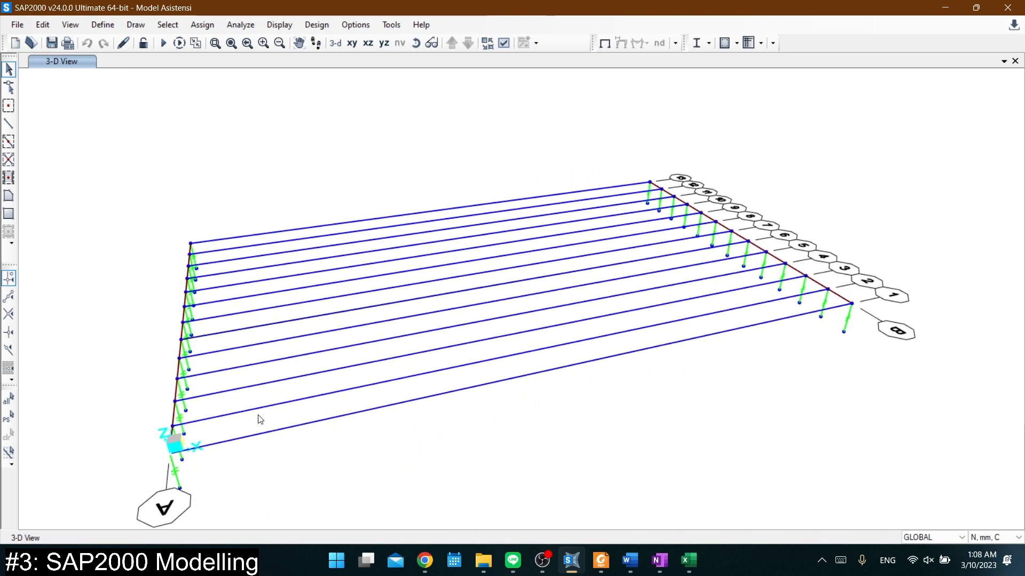
pyautogui.keyDown('shift'); pyautogui.moveTo(460, 343); pyautogui.dragTo(282, 403, button='middle'); pyautogui.keyUp('shift')
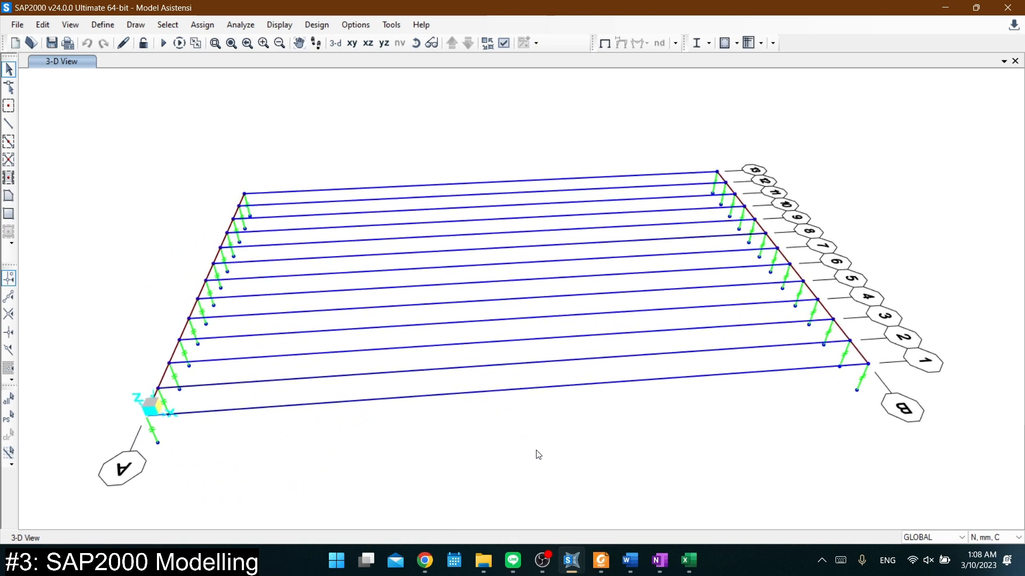
pyautogui.moveTo(566, 461); pyautogui.dragTo(425, 132)
pyautogui.press('Escape')
pyautogui.click(348, 288)
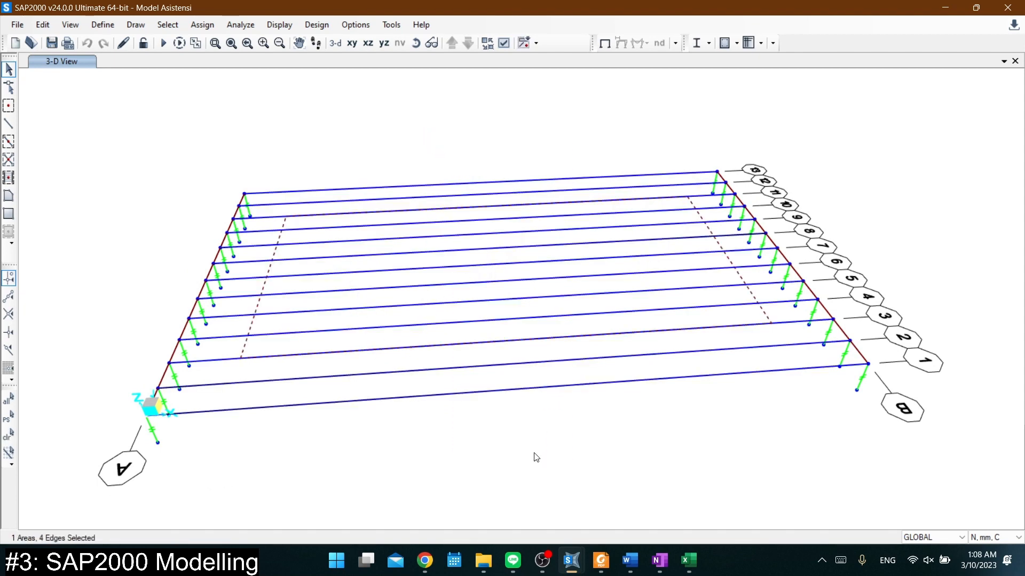
# Add all girder frames to the selection and divide the deck area by cookie cut along them, extending the frame lines to the area edges
pyautogui.moveTo(534, 453); pyautogui.dragTo(419, 139)
pyautogui.keyDown('shift'); pyautogui.moveTo(236, 273); pyautogui.dragTo(255, 243, button='middle'); pyautogui.keyUp('shift')
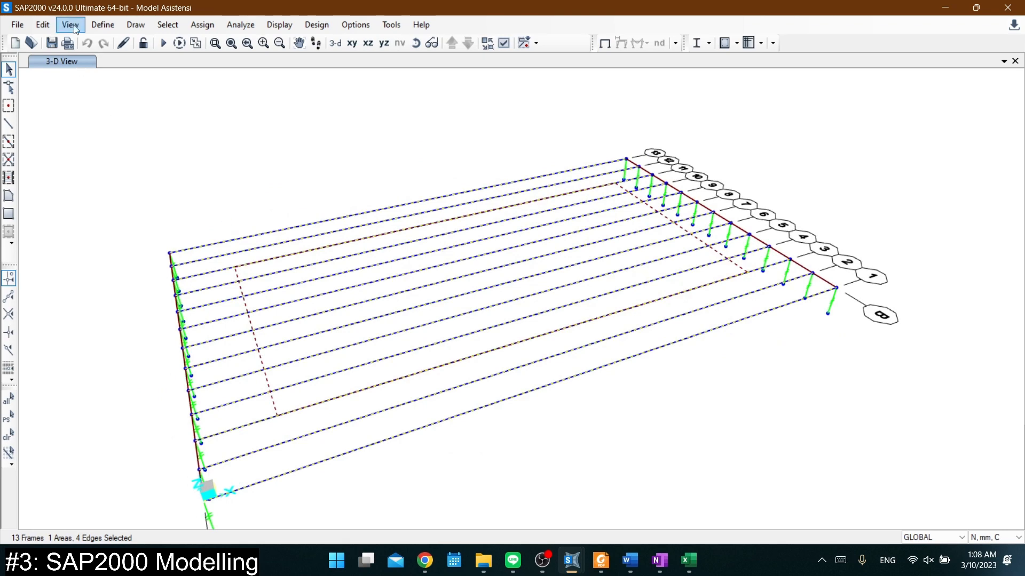
pyautogui.click(43, 25)
pyautogui.moveTo(160, 286)
pyautogui.click(274, 295)
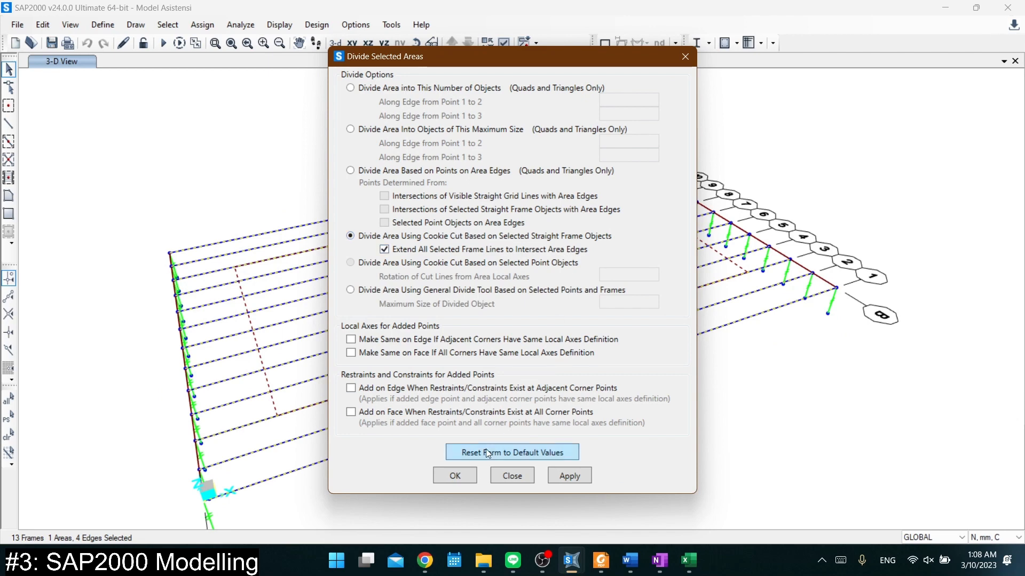
pyautogui.click(460, 475)
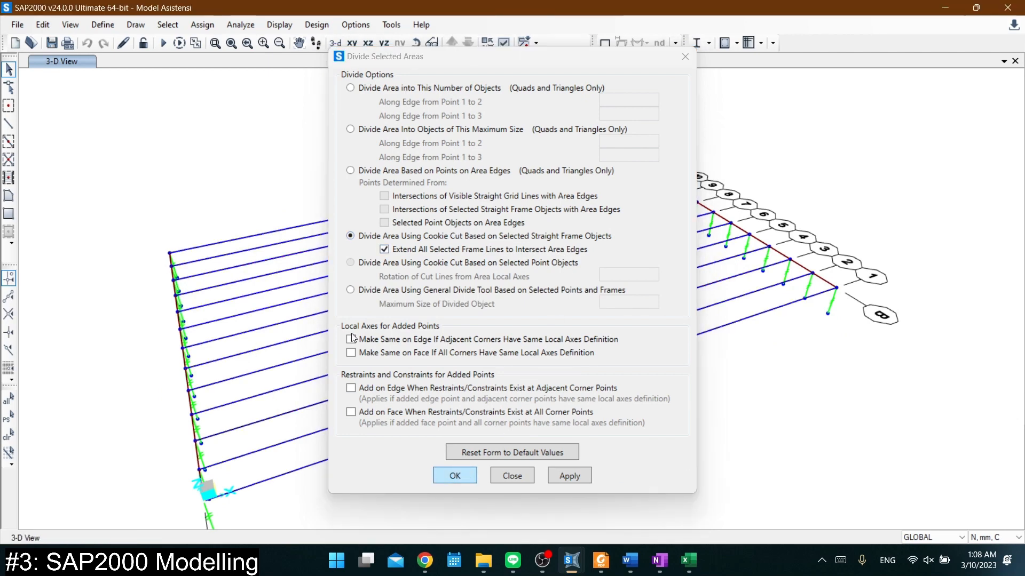
# Check the divided deck by selecting several individual strips between the girders, and clear the selection
pyautogui.keyDown('shift'); pyautogui.moveTo(572, 329); pyautogui.dragTo(772, 315, button='middle'); pyautogui.keyUp('shift')
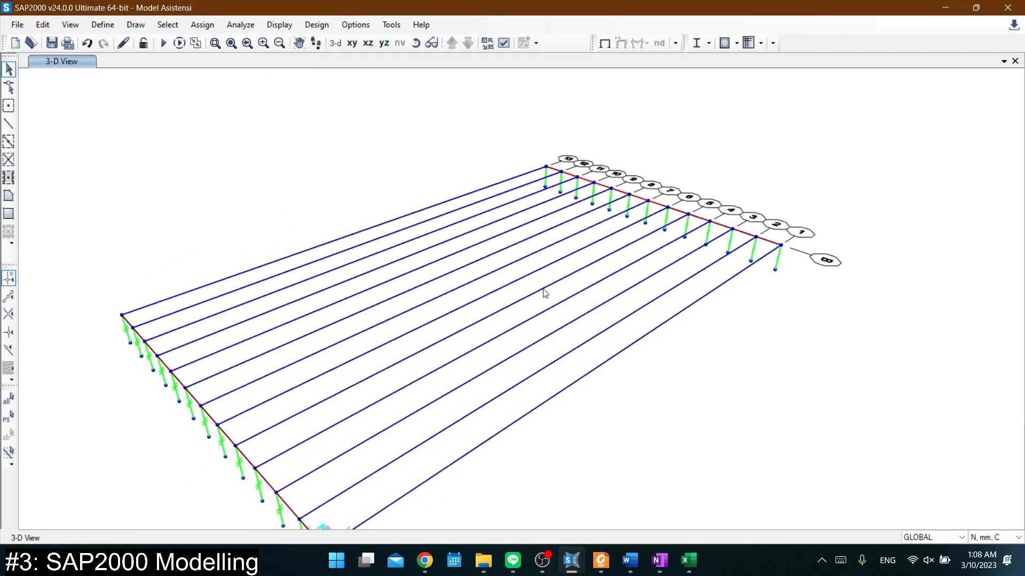
pyautogui.click(542, 287)
pyautogui.click(503, 322)
pyautogui.click(513, 345)
pyautogui.click(526, 363)
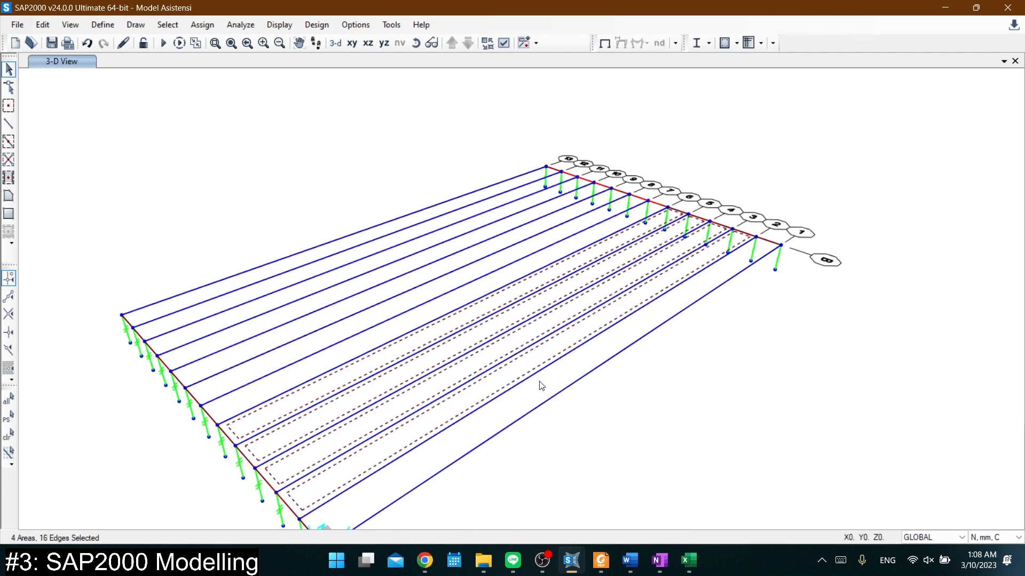
pyautogui.click(538, 385)
pyautogui.click(423, 302)
pyautogui.click(419, 295)
pyautogui.click(390, 284)
pyautogui.press('Escape')
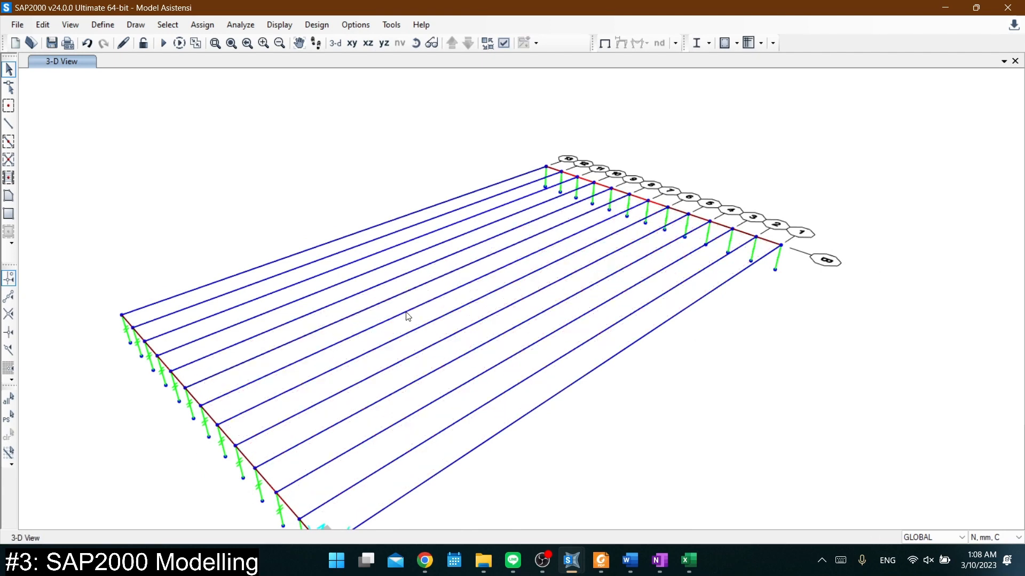
# Run the analysis and examine the DEAD deformed shape of the divided deck and girders from different angles
pyautogui.press('F5')
pyautogui.click(687, 377)
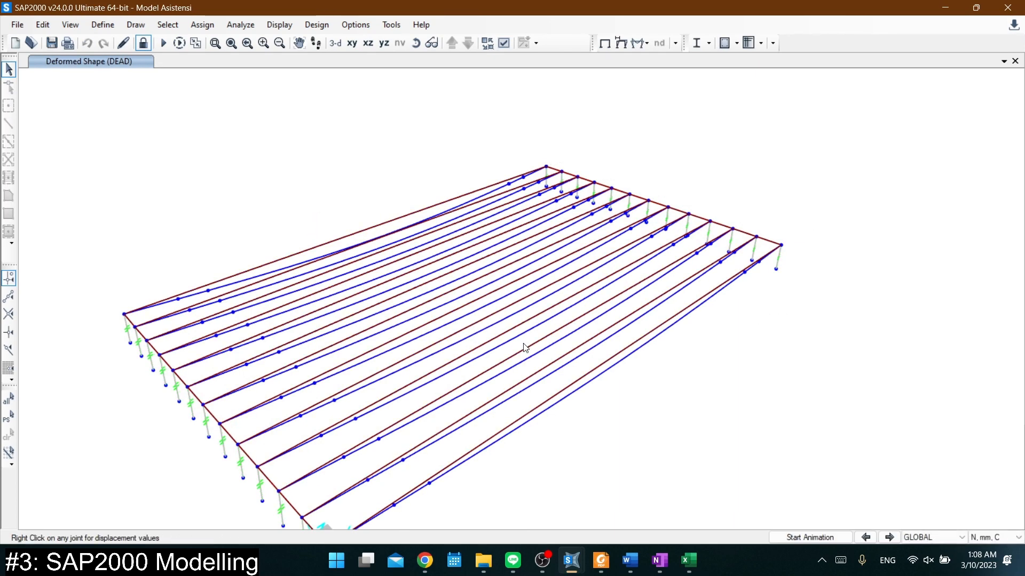
pyautogui.keyDown('shift'); pyautogui.moveTo(524, 344); pyautogui.dragTo(462, 229, button='middle'); pyautogui.keyUp('shift')
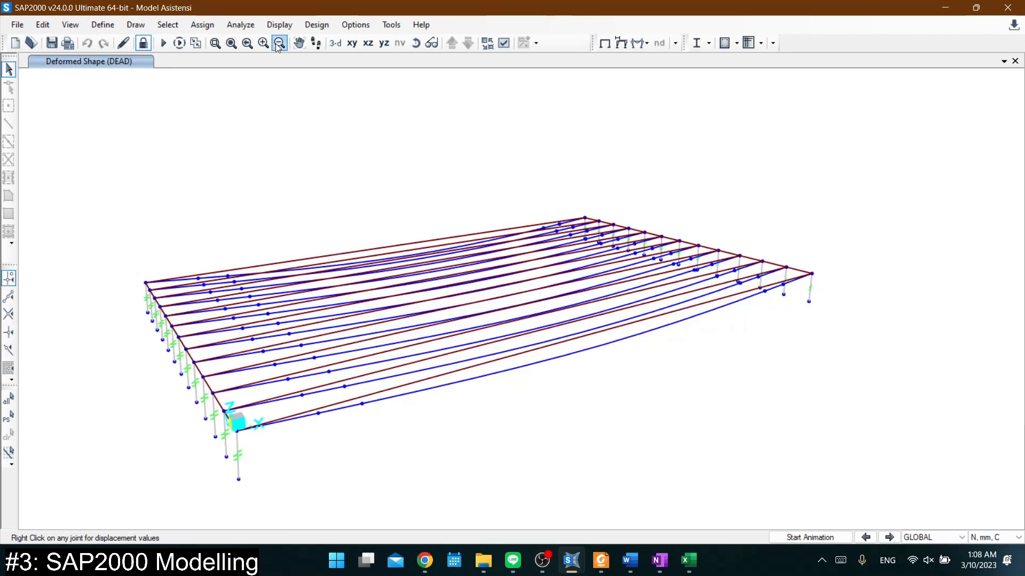
pyautogui.click(255, 28)
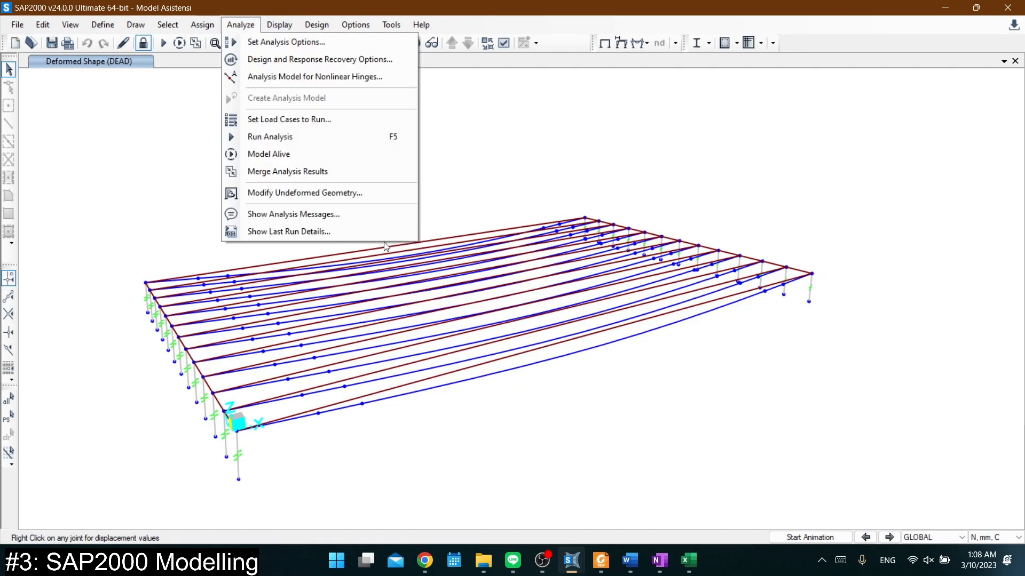
pyautogui.click(462, 199)
pyautogui.keyDown('shift'); pyautogui.moveTo(401, 277); pyautogui.dragTo(677, 339, button='middle'); pyautogui.keyUp('shift')
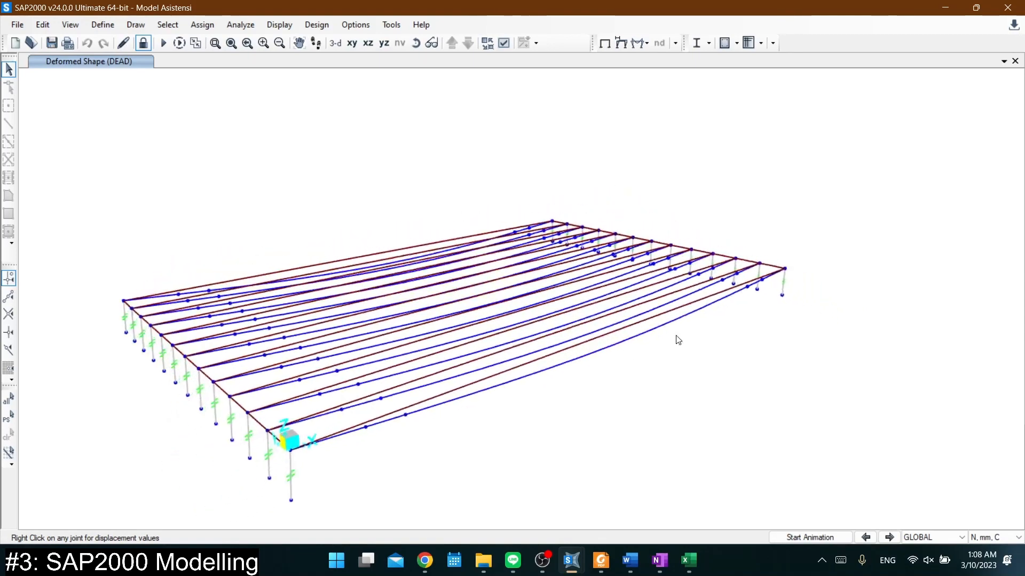
# Unlock the model and assign all deck strips an automatic area mesh with a maximum size of 1200 mm along both edges
pyautogui.click(143, 43)
pyautogui.click(535, 328)
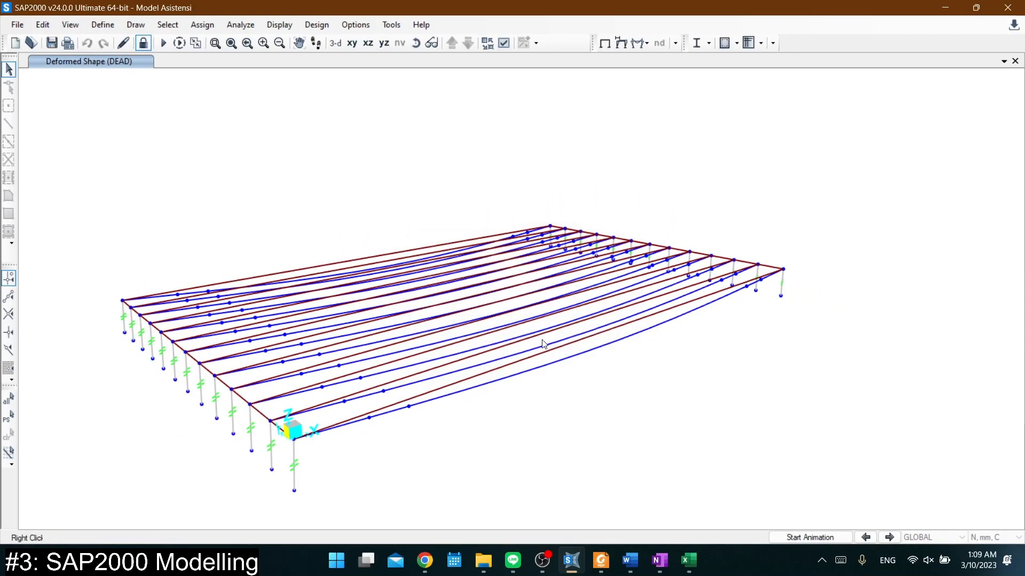
pyautogui.keyDown('shift'); pyautogui.moveTo(614, 382); pyautogui.dragTo(768, 453, button='middle'); pyautogui.keyUp('shift')
pyautogui.moveTo(769, 453); pyautogui.dragTo(256, 275)
pyautogui.click(207, 25)
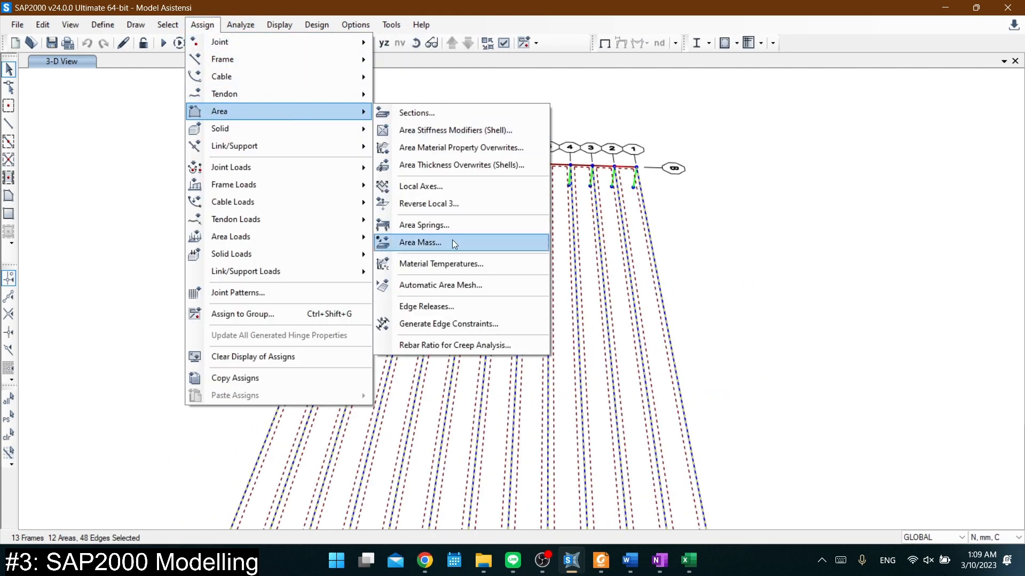
pyautogui.click(453, 239)
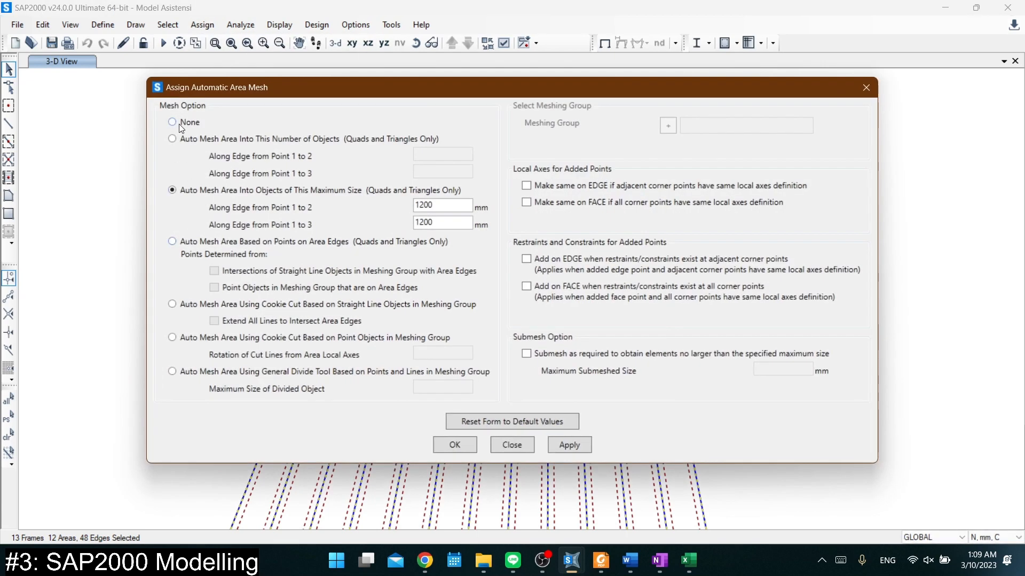
pyautogui.click(179, 125)
pyautogui.click(187, 189)
pyautogui.click(438, 445)
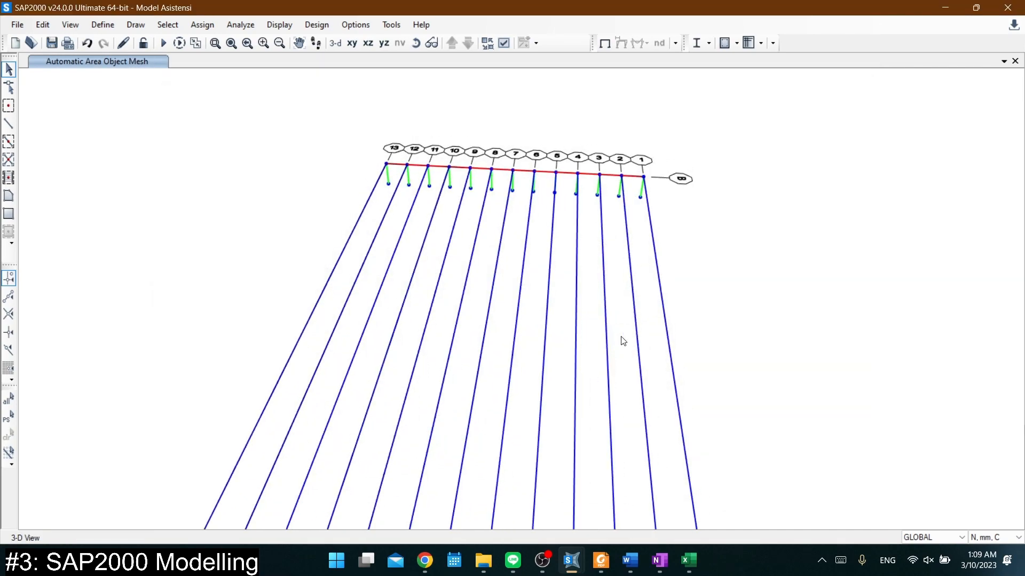
# Run the analysis again and examine the DEAD deformed shape of the meshed deck
pyautogui.keyDown('shift'); pyautogui.moveTo(621, 337); pyautogui.dragTo(95, 82, button='middle'); pyautogui.keyUp('shift')
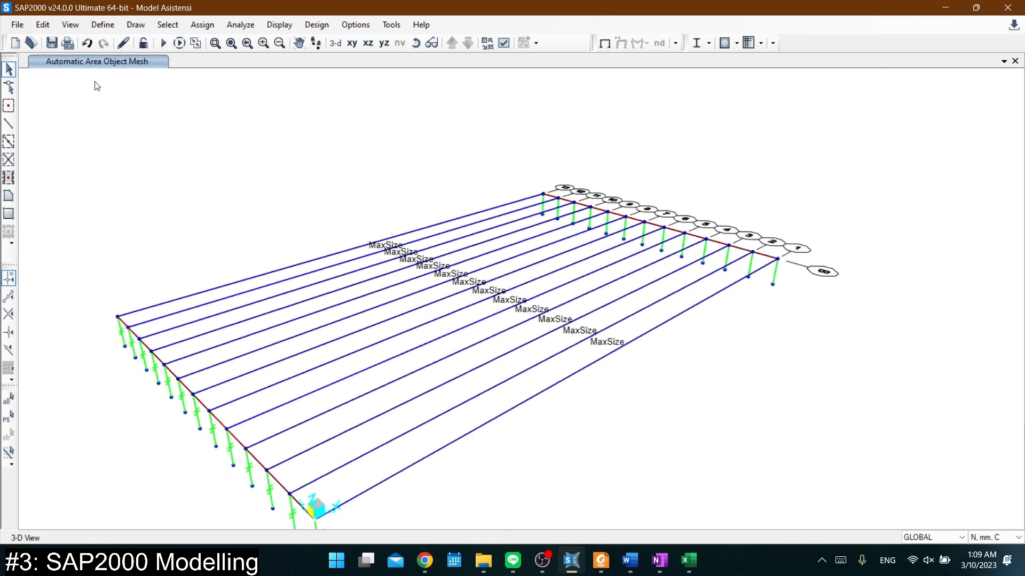
pyautogui.click(163, 44)
pyautogui.click(698, 312)
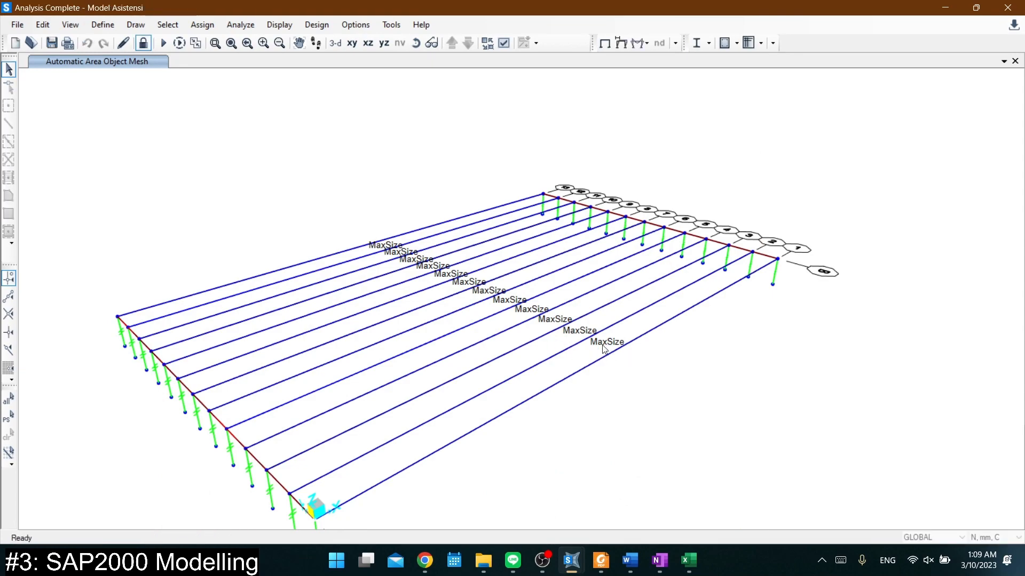
pyautogui.moveTo(572, 373)
pyautogui.keyDown('shift'); pyautogui.mouseDown(button='middle')
pyautogui.moveTo(263, 175)
pyautogui.moveTo(328, 257)
pyautogui.moveTo(425, 284)
pyautogui.moveTo(408, 272)
pyautogui.moveTo(374, 280)
pyautogui.moveTo(381, 251)
pyautogui.moveTo(398, 279)
pyautogui.moveTo(247, 226)
pyautogui.moveTo(283, 309)
pyautogui.moveTo(505, 330)
pyautogui.mouseUp(button='middle'); pyautogui.keyUp('shift')
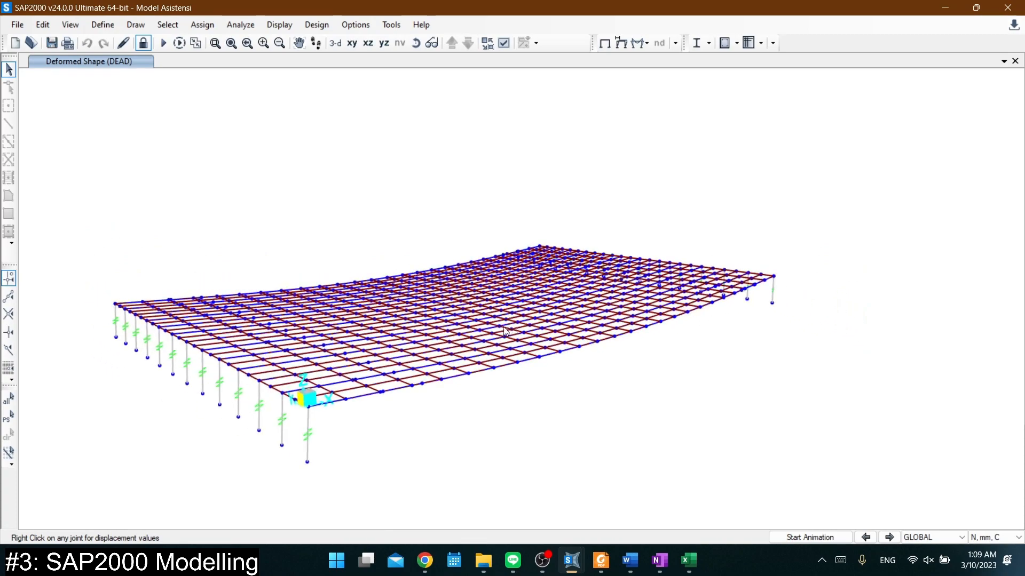
pyautogui.keyDown('shift'); pyautogui.moveTo(412, 365); pyautogui.dragTo(593, 375, button='middle'); pyautogui.keyUp('shift')
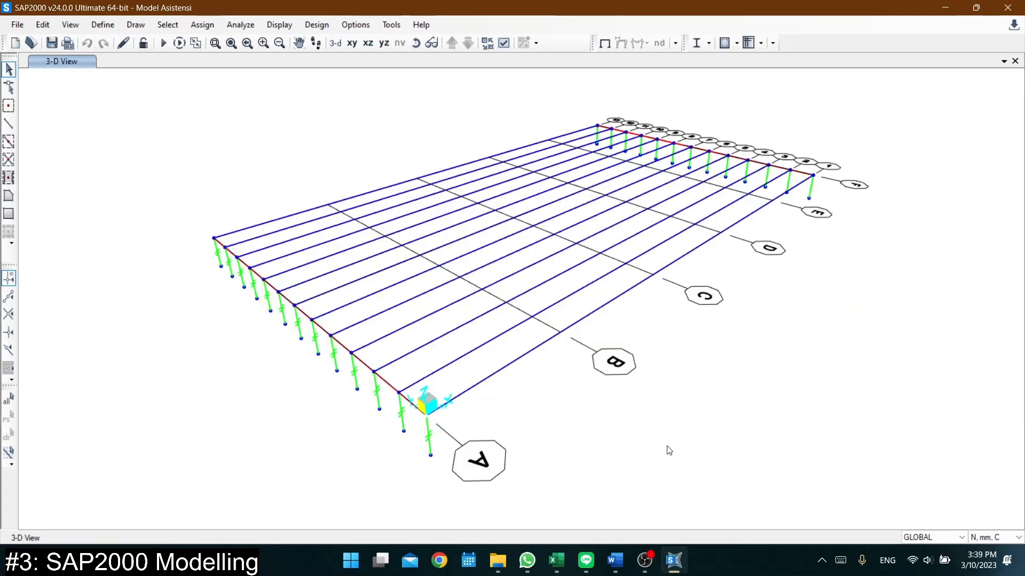
# Look up the Diafragma size and spacing in the Word file Tugas Besar Guide.docx, and return to the SAP2000 model
pyautogui.keyDown('shift'); pyautogui.moveTo(585, 475); pyautogui.dragTo(587, 456, button='middle'); pyautogui.keyUp('shift')
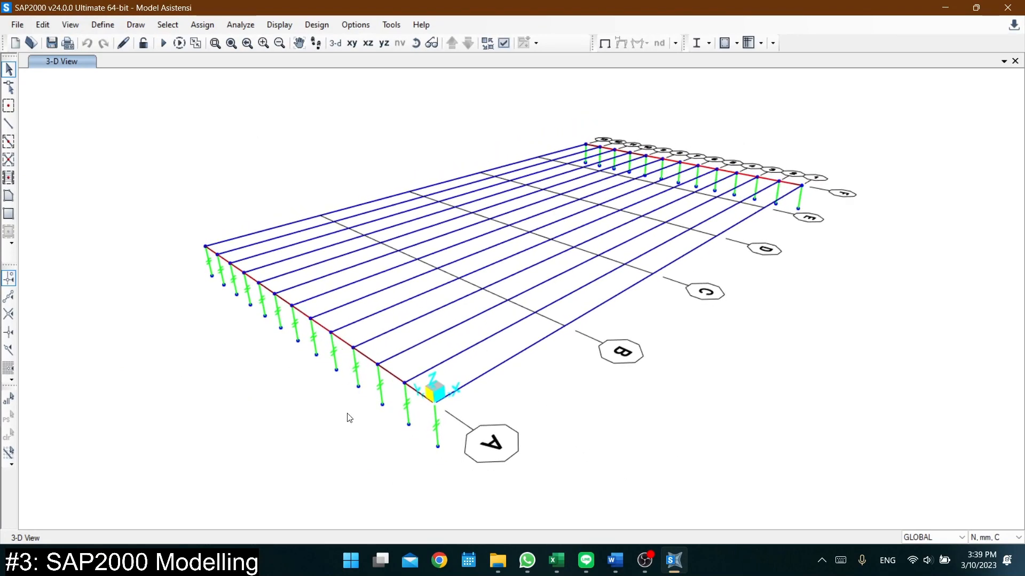
pyautogui.click(615, 560)
pyautogui.scroll(2, 611, 377)
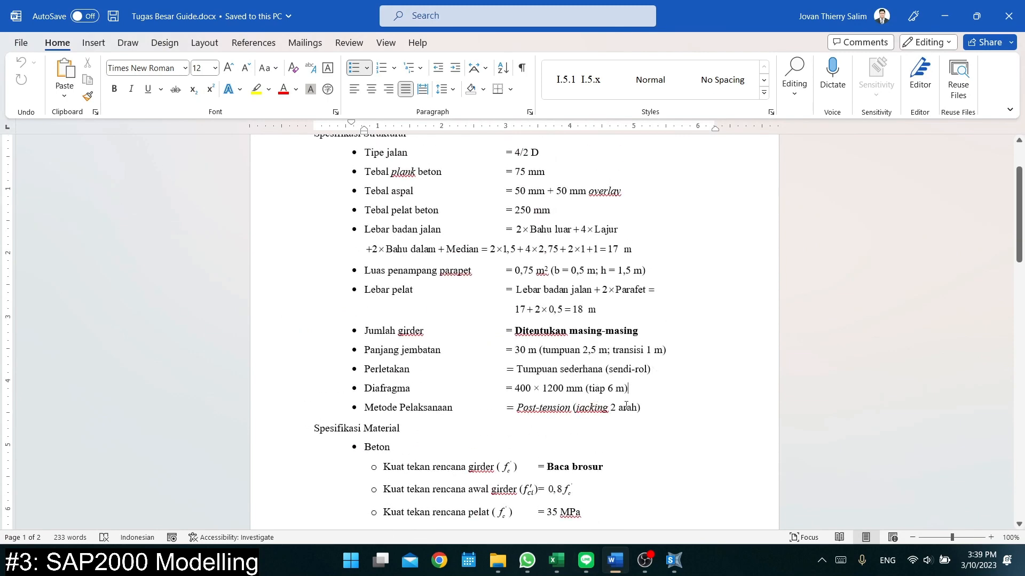
pyautogui.moveTo(649, 389); pyautogui.dragTo(390, 403)
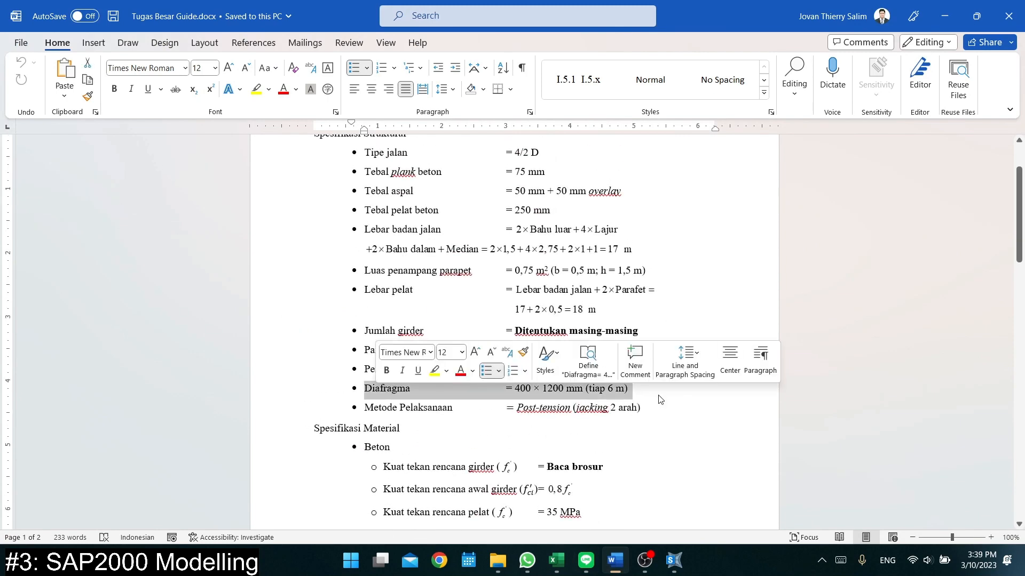
pyautogui.click(945, 15)
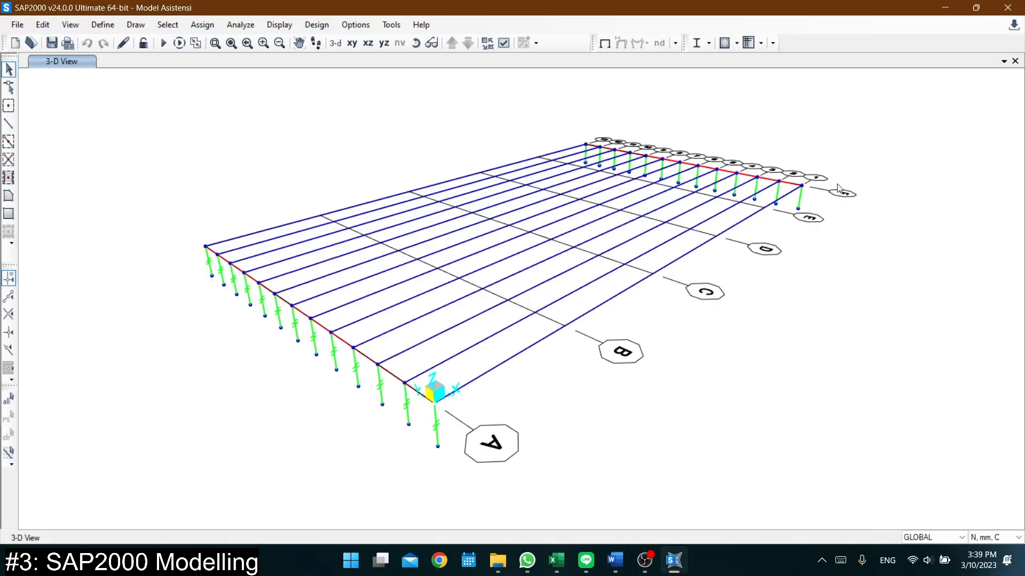
# Review the depth, width and material of the Diaphragm frame section, keeping fc' 35 MPa as the material, and accept the definition
pyautogui.click(102, 25)
pyautogui.moveTo(138, 64)
pyautogui.click(298, 64)
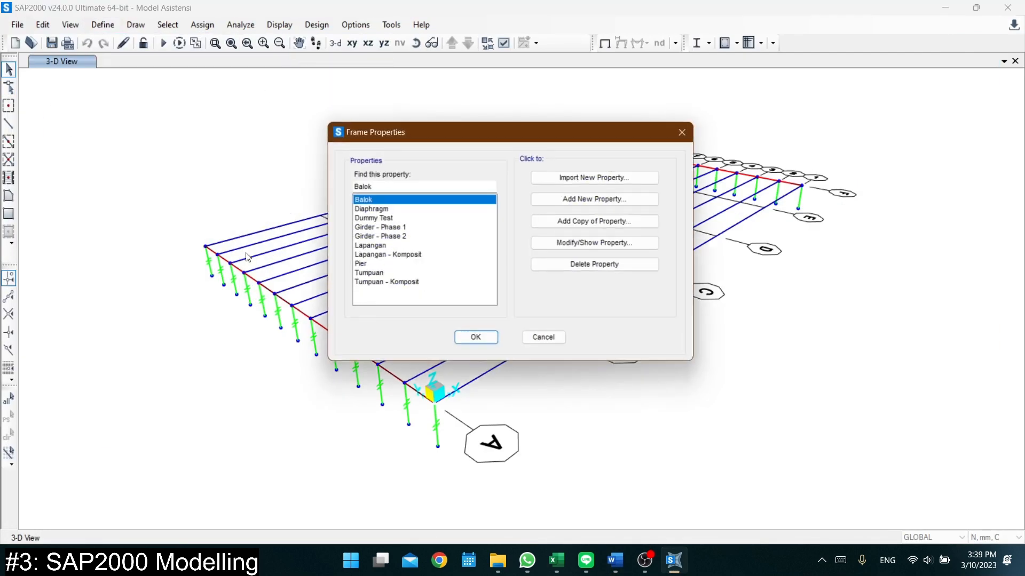
pyautogui.click(400, 210)
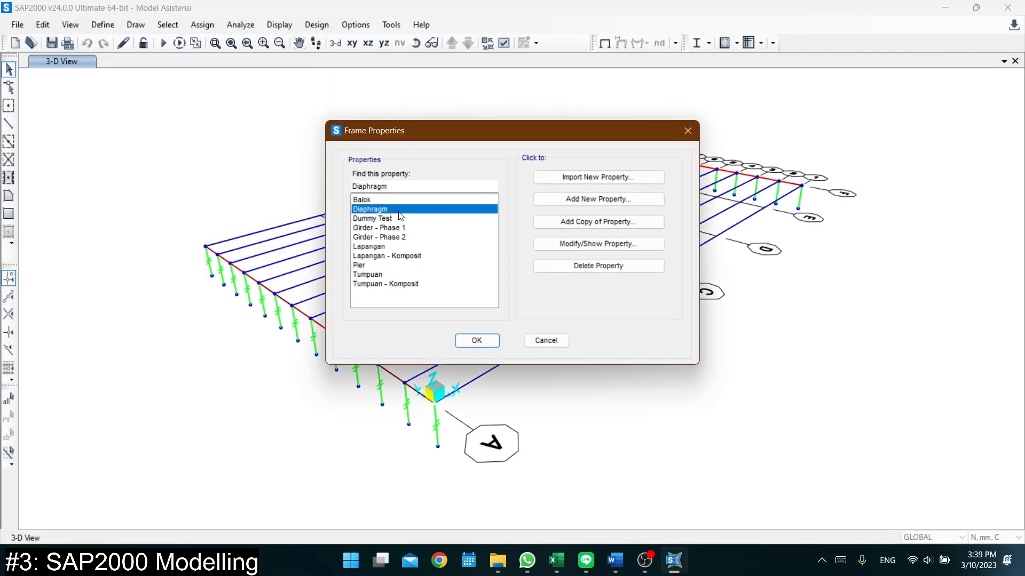
pyautogui.click(556, 240)
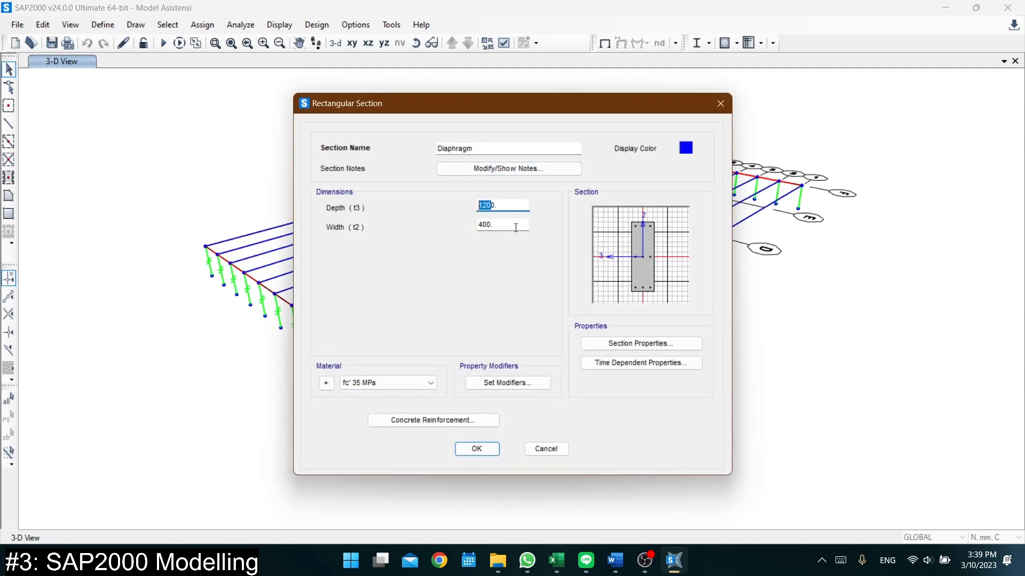
pyautogui.click(427, 382)
pyautogui.click(356, 384)
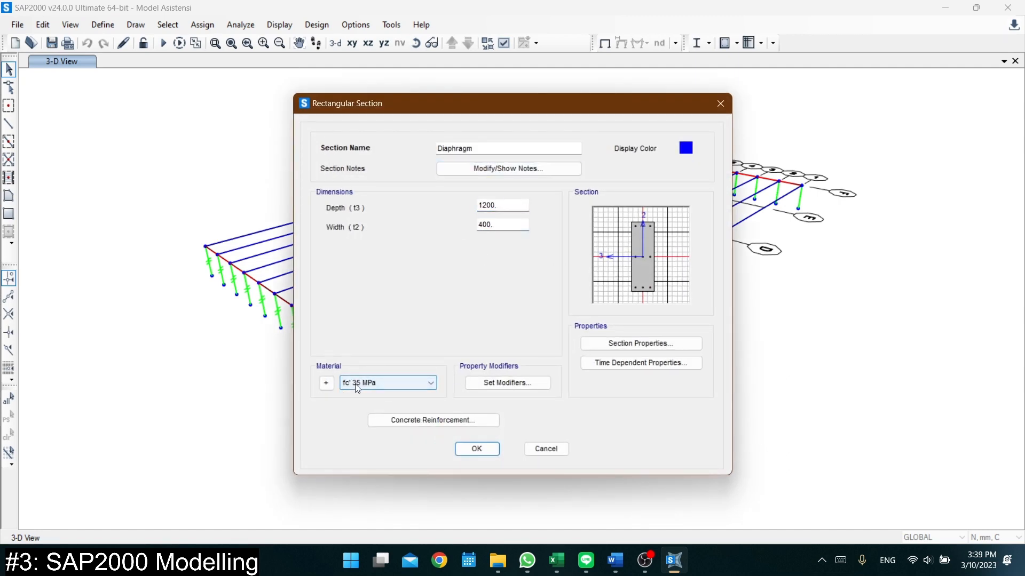
pyautogui.click(477, 449)
pyautogui.click(474, 339)
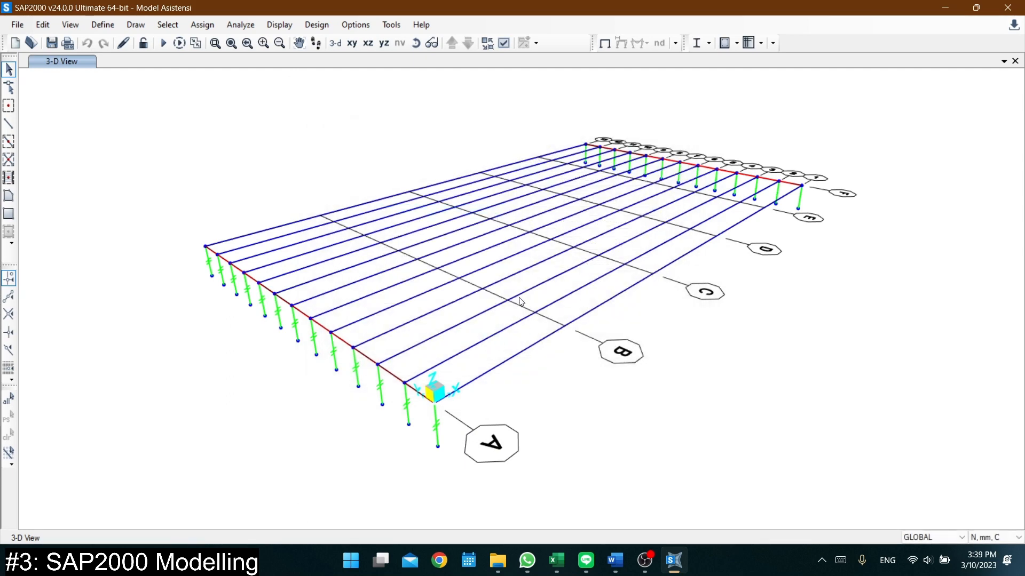
# Review the X grid ordinates of the GLOBAL grid system for the diaphragm positions and accept the grid data
pyautogui.keyDown('shift'); pyautogui.moveTo(409, 292); pyautogui.dragTo(236, 189, button='middle'); pyautogui.keyUp('shift')
pyautogui.rightClick(236, 189)
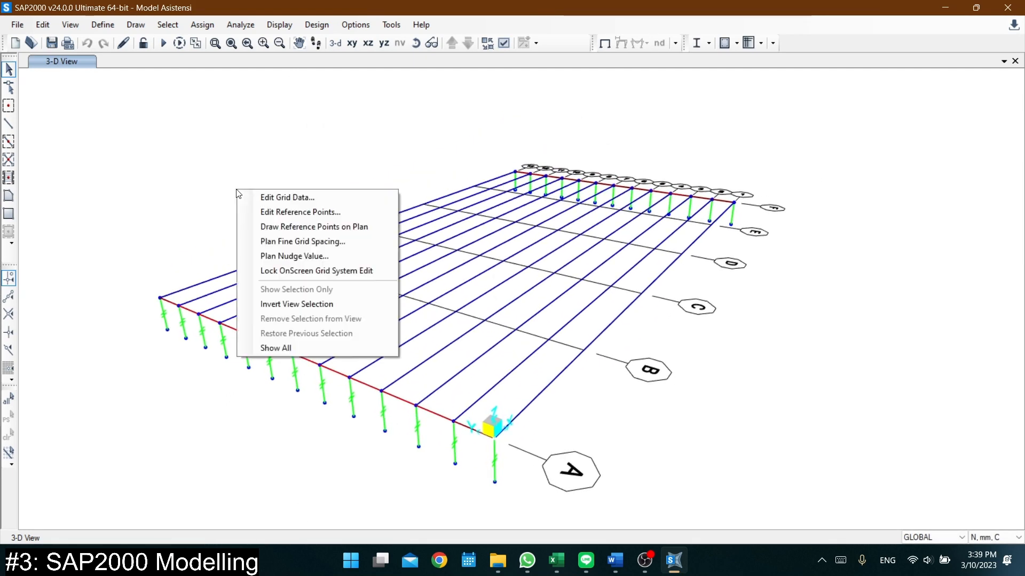
pyautogui.click(271, 200)
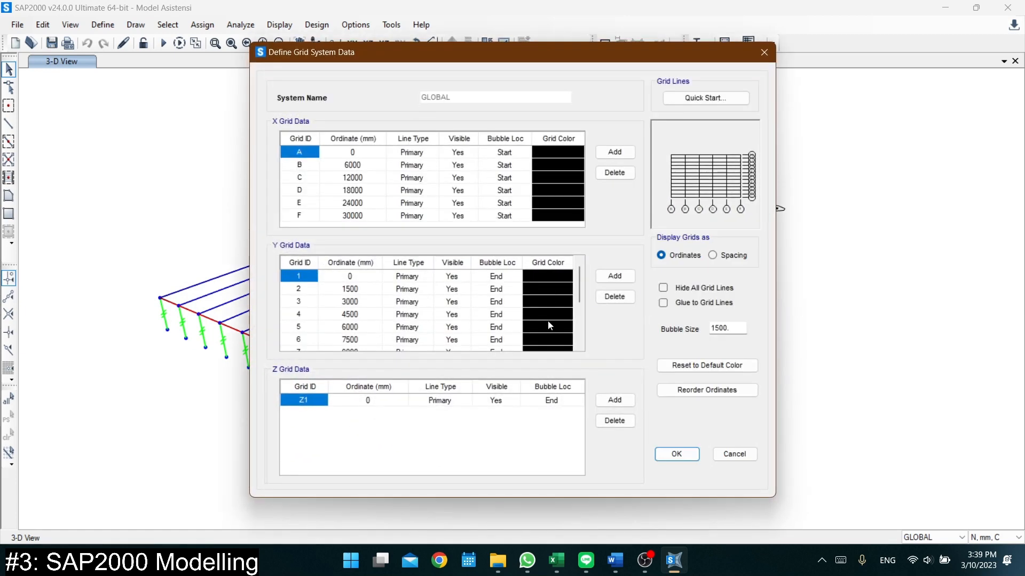
pyautogui.moveTo(370, 157); pyautogui.dragTo(367, 220)
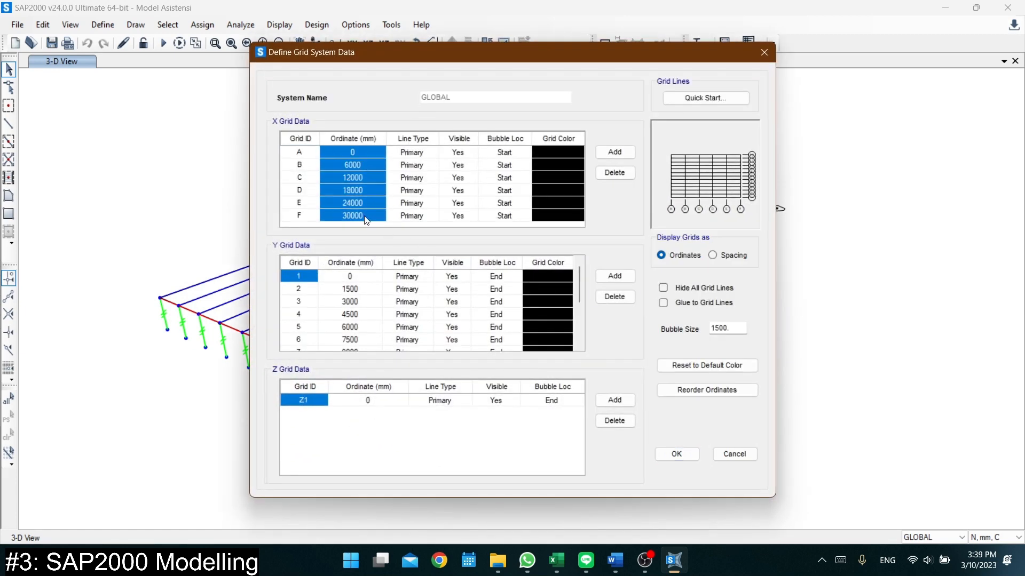
pyautogui.click(371, 162)
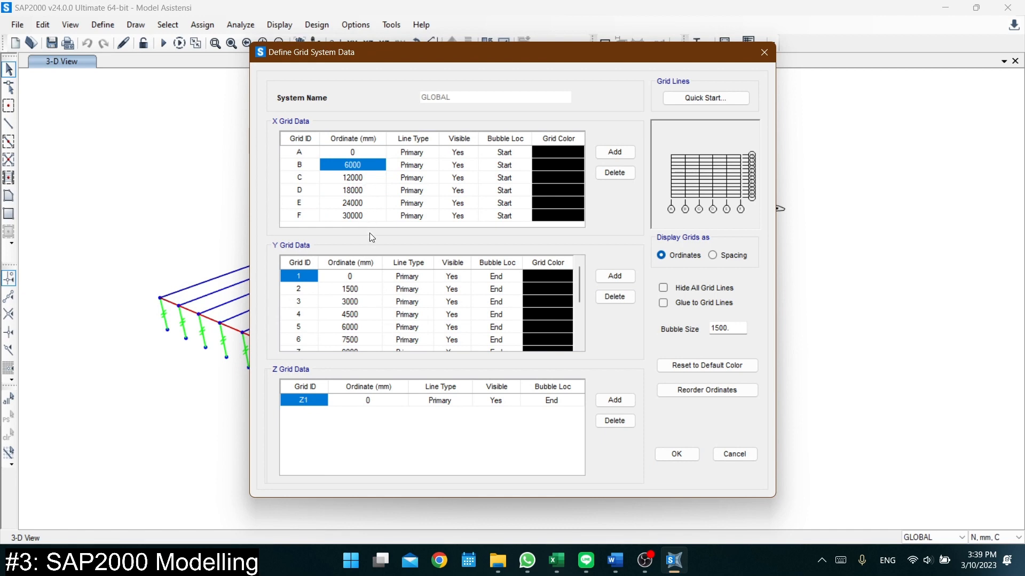
pyautogui.click(676, 452)
pyautogui.click(533, 354)
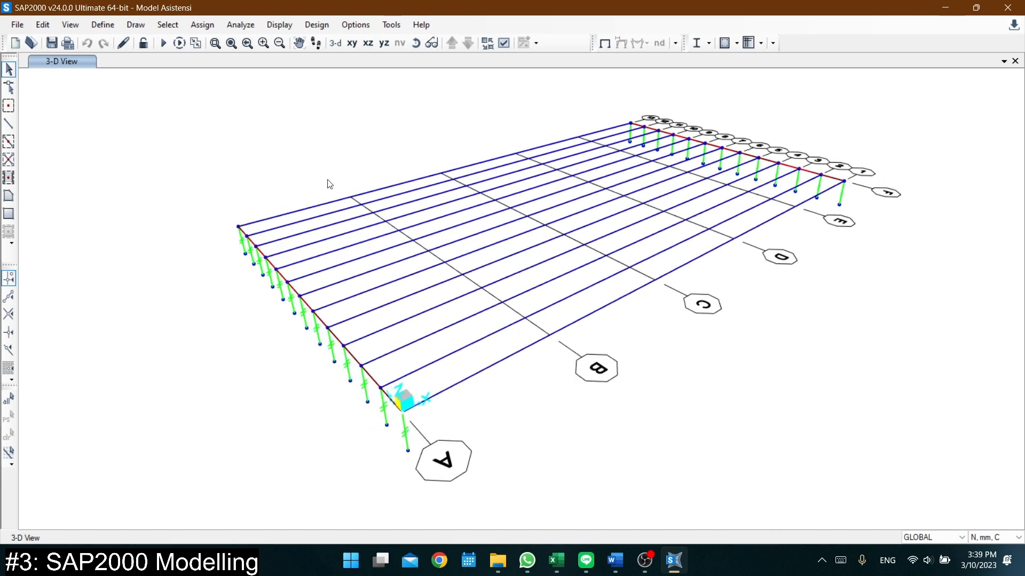
# Draw straight frame members with the Diaphragm section across the full deck width along grid lines B, C, D and E
pyautogui.click(112, 25)
pyautogui.click(9, 123)
pyautogui.click(550, 336)
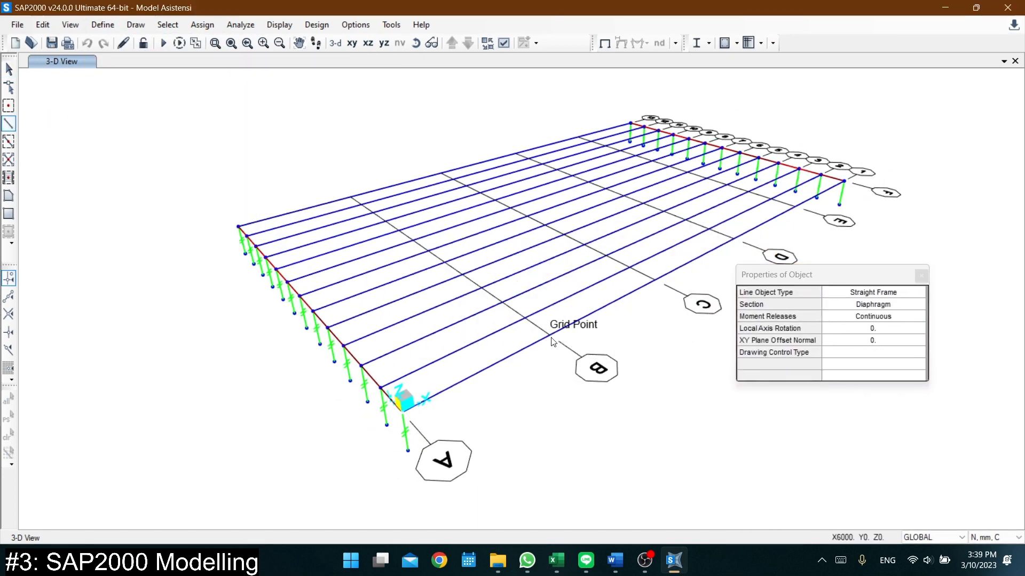
pyautogui.click(351, 197)
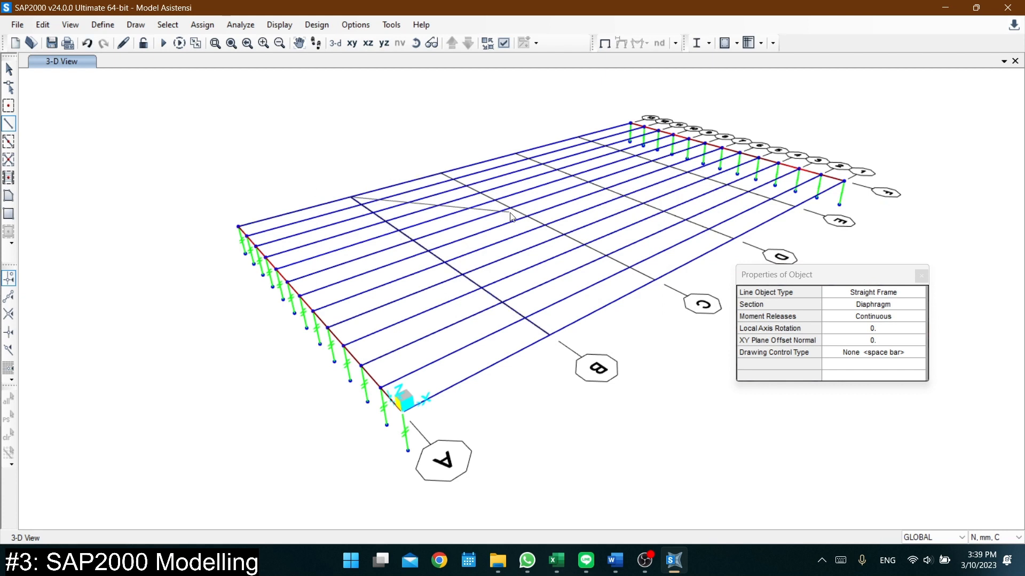
pyautogui.click(441, 174)
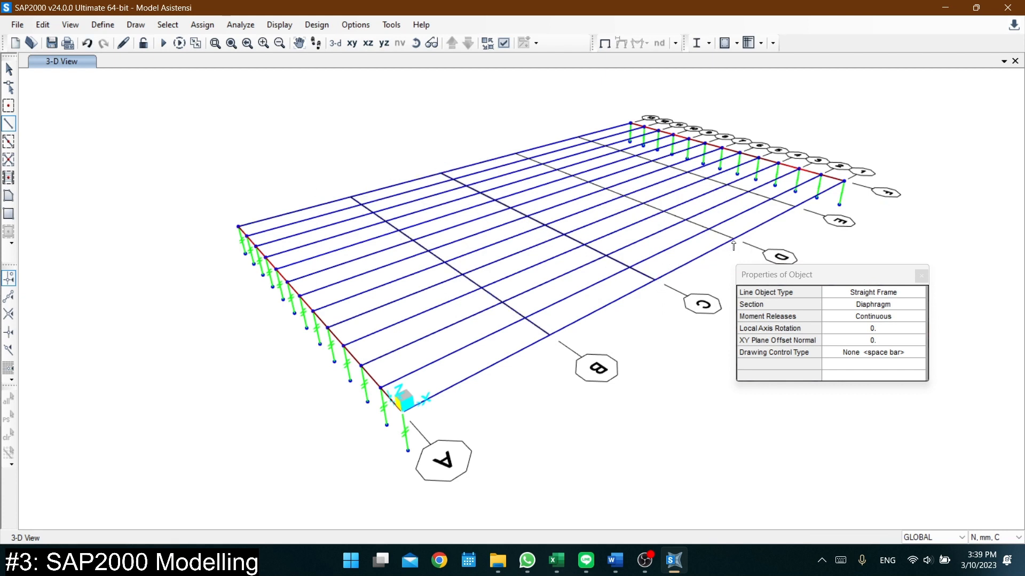
pyautogui.click(514, 155)
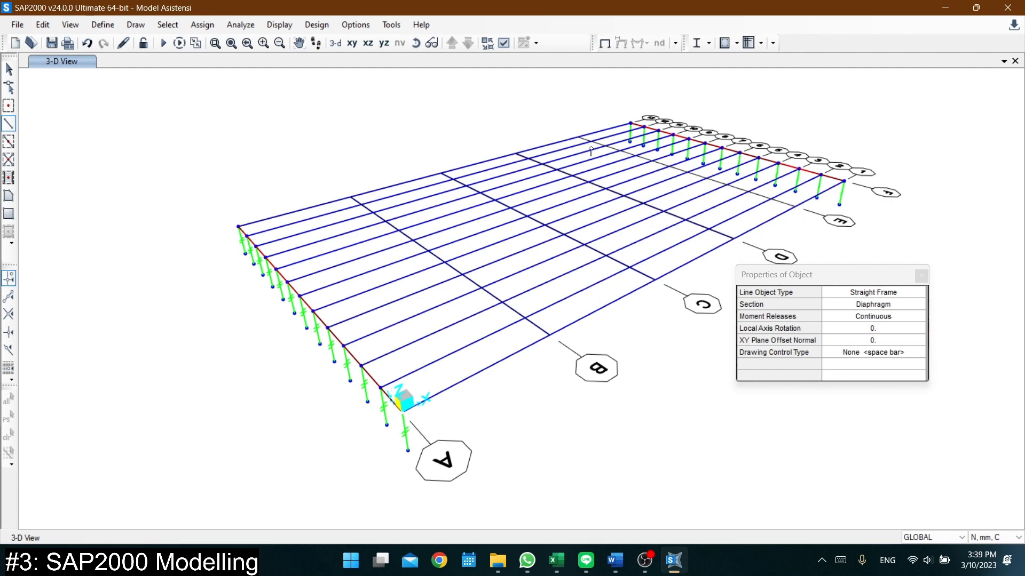
pyautogui.click(921, 276)
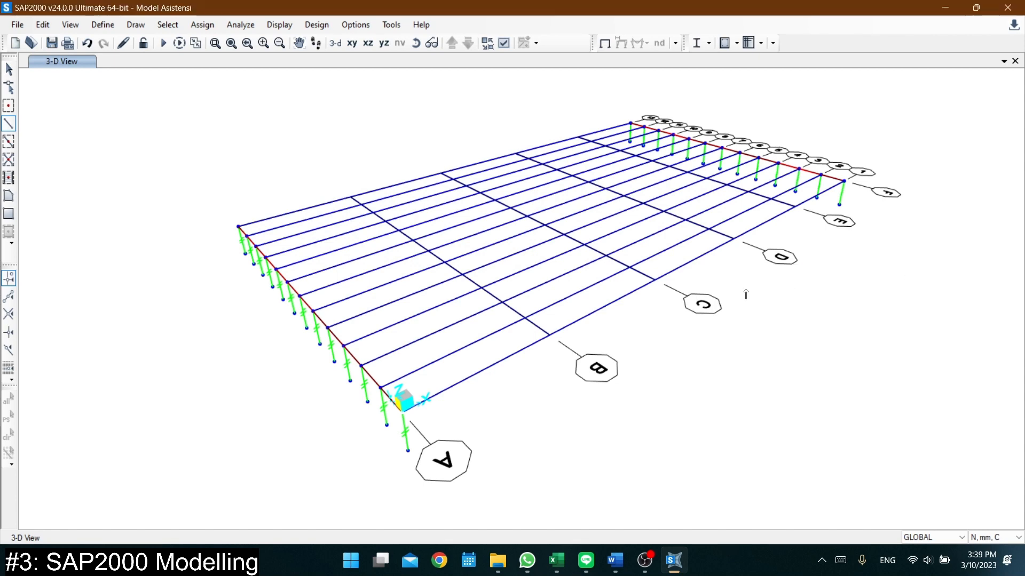
# Apply the Extrude view type to the 3-D view and inspect the diaphragms' position relative to the deck and girders
pyautogui.hotkey('ctrl', 'w')
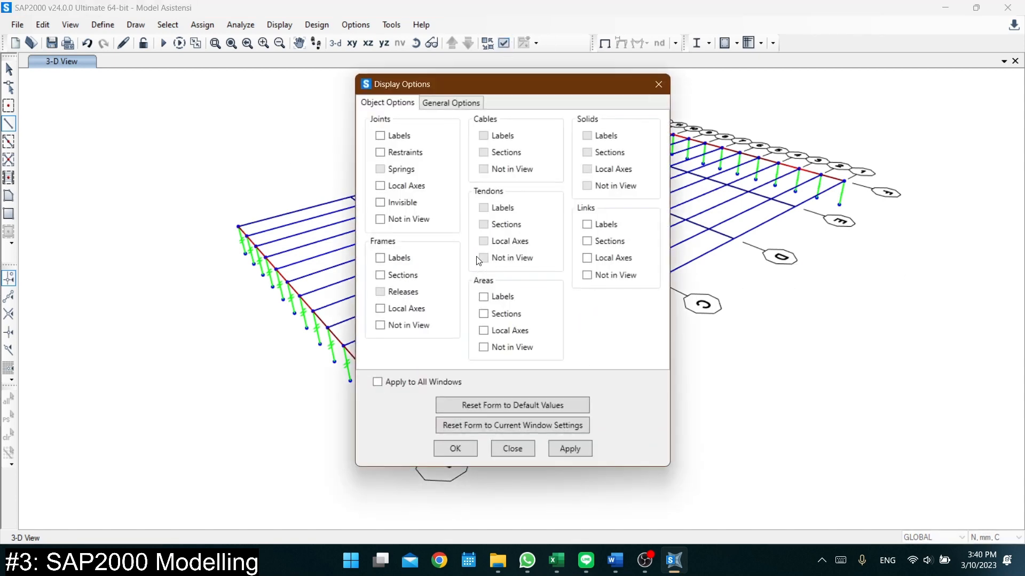
pyautogui.click(475, 104)
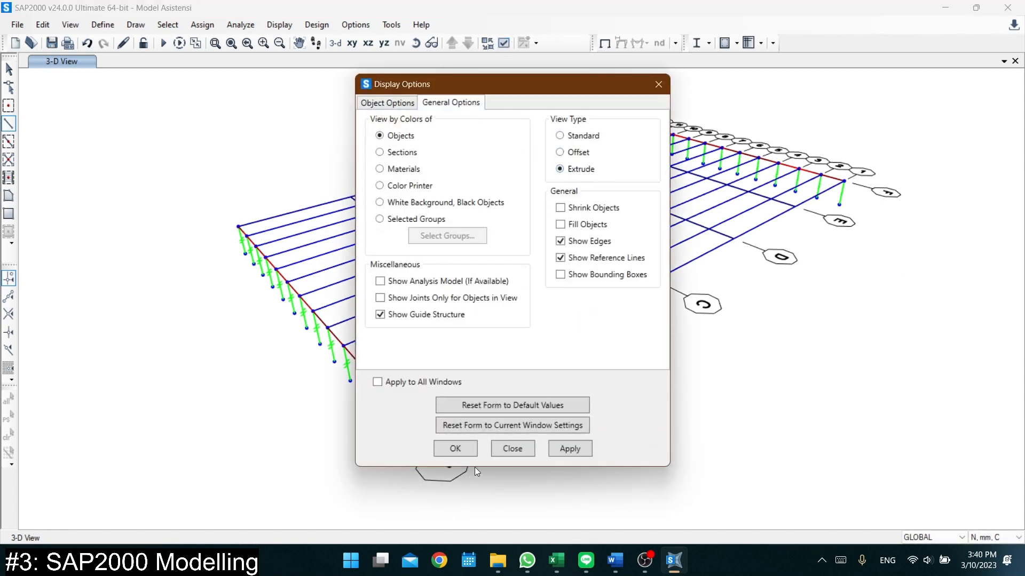
pyautogui.click(464, 450)
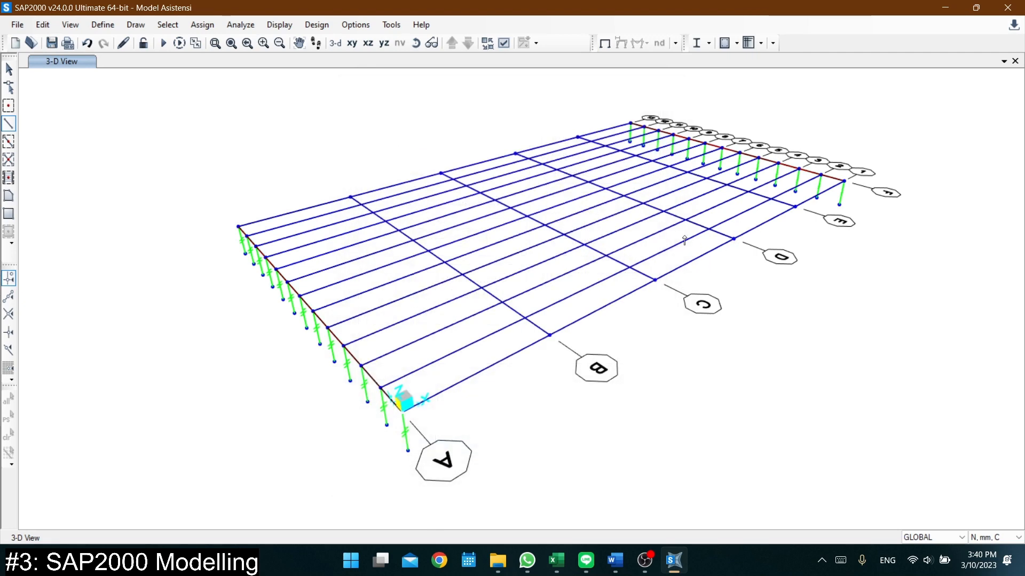
pyautogui.keyDown('shift'); pyautogui.moveTo(389, 215); pyautogui.dragTo(345, 129, button='middle'); pyautogui.keyUp('shift')
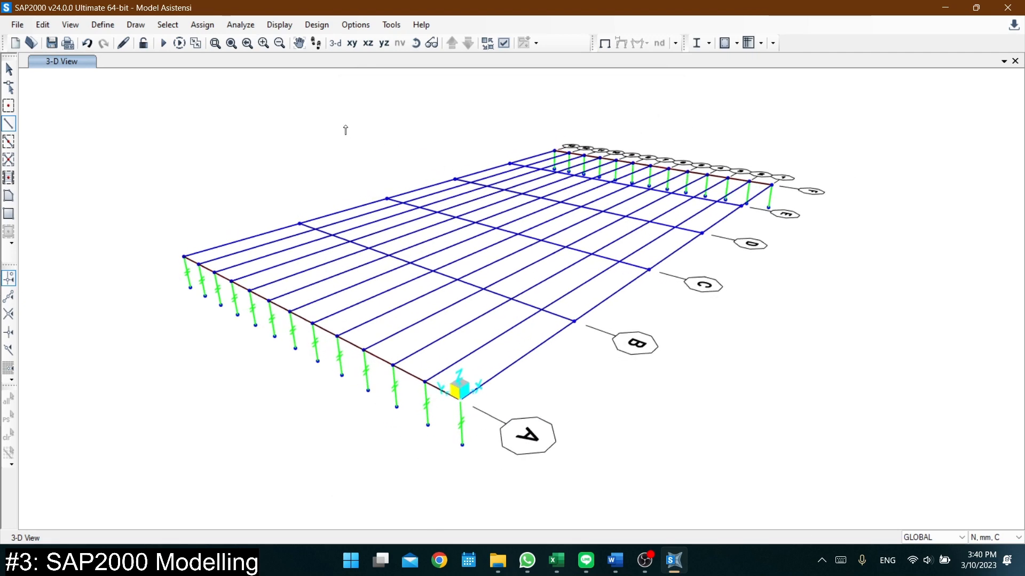
pyautogui.click(503, 43)
pyautogui.click(450, 102)
pyautogui.click(560, 169)
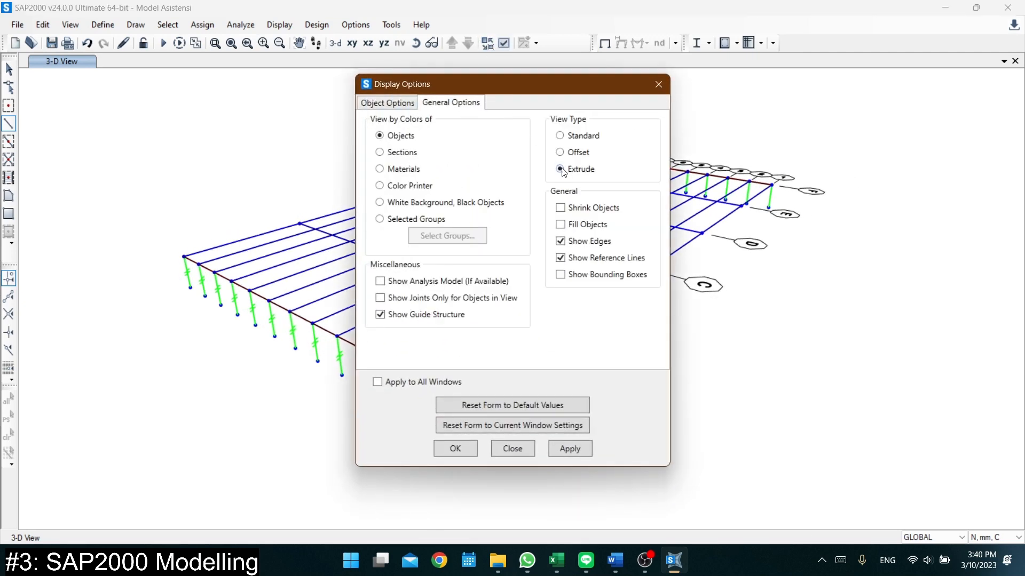
pyautogui.click(567, 450)
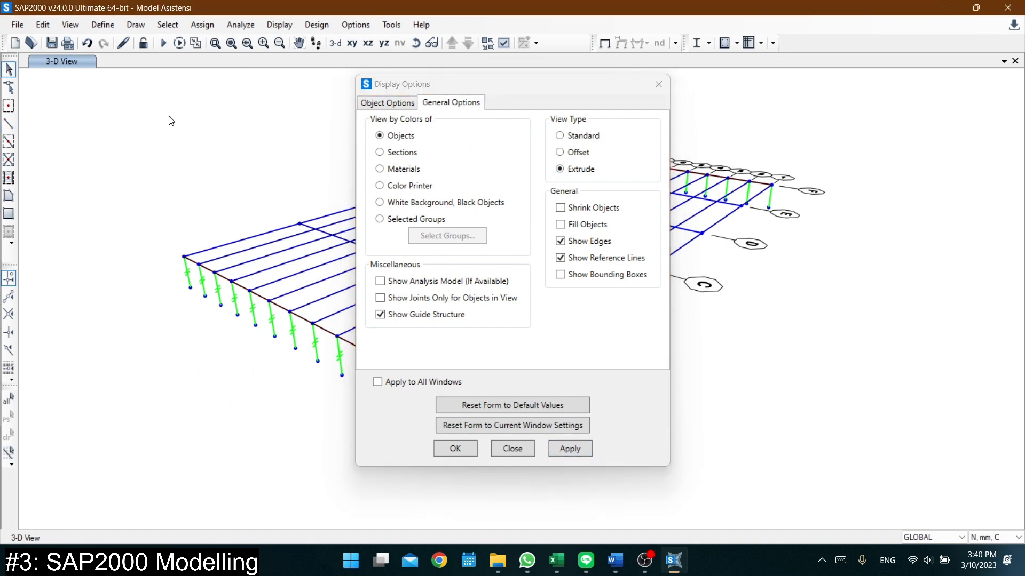
pyautogui.click(582, 449)
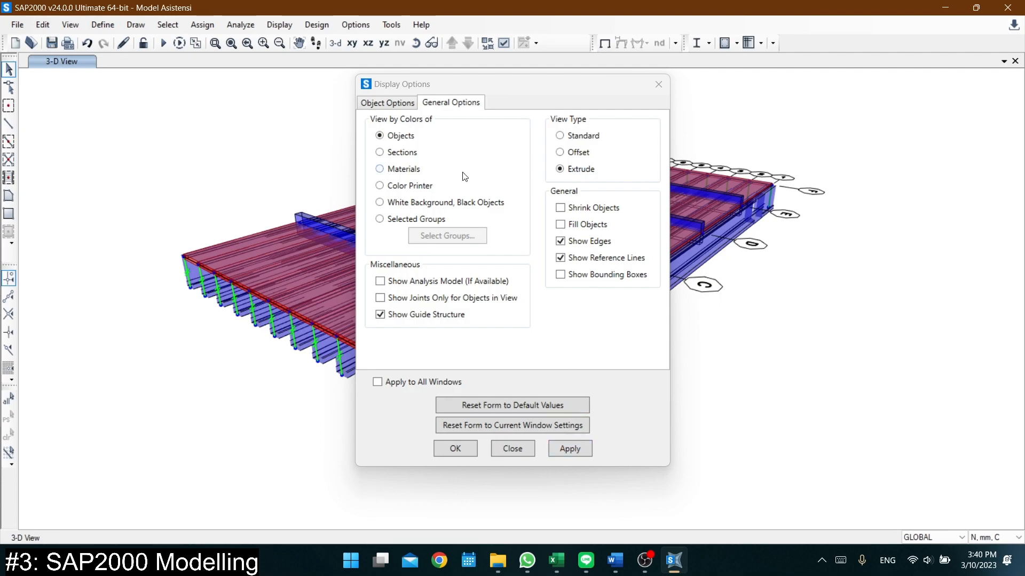
pyautogui.moveTo(542, 81); pyautogui.dragTo(893, 115)
pyautogui.keyDown('shift'); pyautogui.moveTo(491, 243); pyautogui.dragTo(494, 278, button='middle'); pyautogui.keyUp('shift')
pyautogui.moveTo(564, 248); pyautogui.dragTo(472, 343, button='middle')
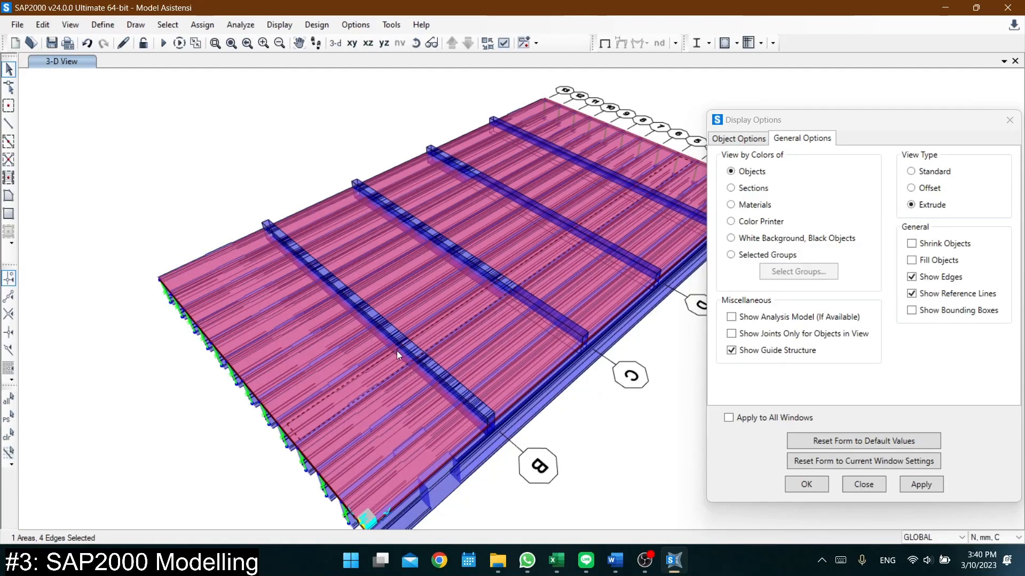
# Select all frames with the Diaphragm section and assign them a top cardinal point as insertion point, so they hang below the deck
pyautogui.click(168, 25)
pyautogui.moveTo(175, 41)
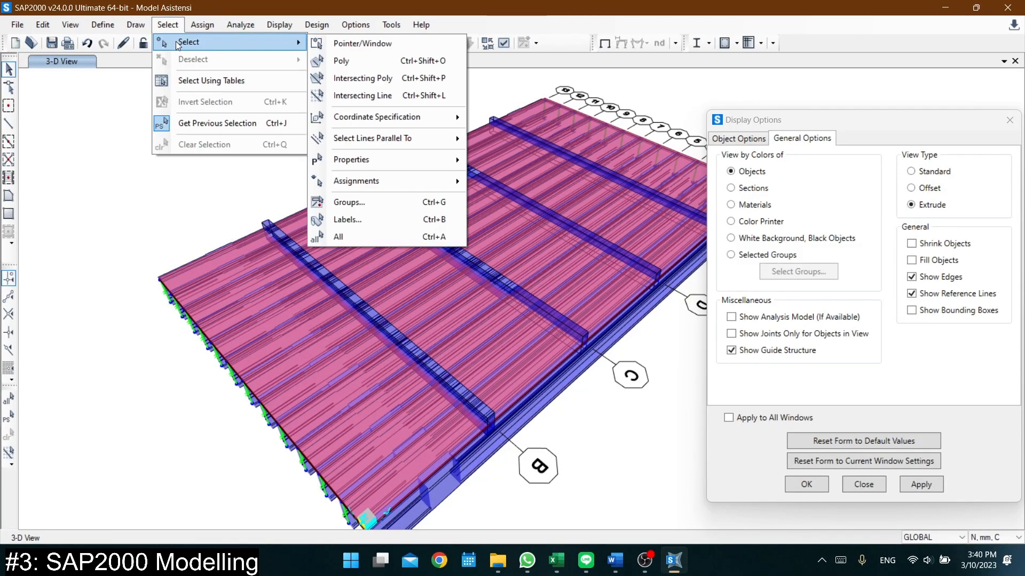
pyautogui.moveTo(427, 161)
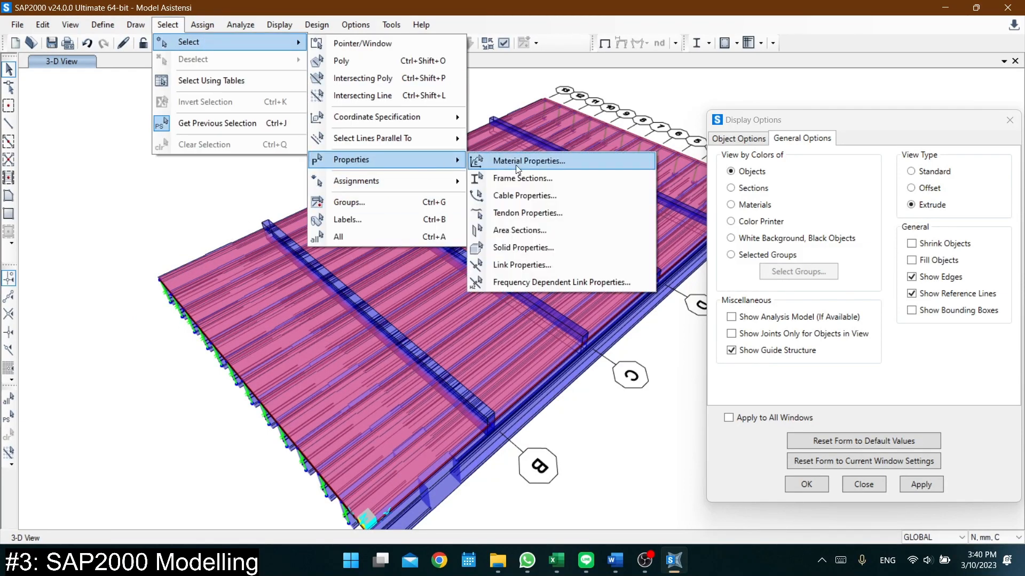
pyautogui.click(518, 177)
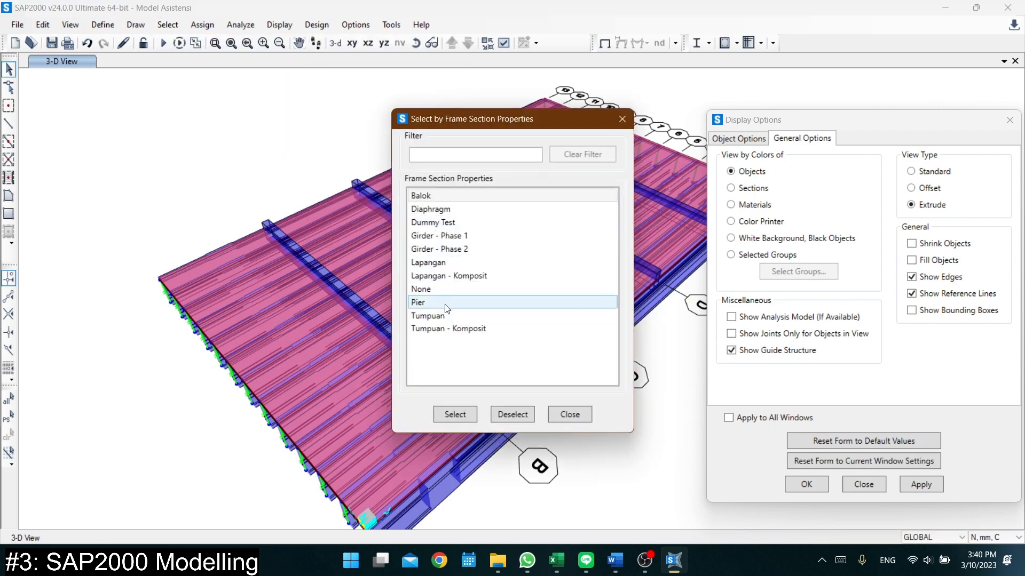
pyautogui.click(432, 208)
pyautogui.click(458, 415)
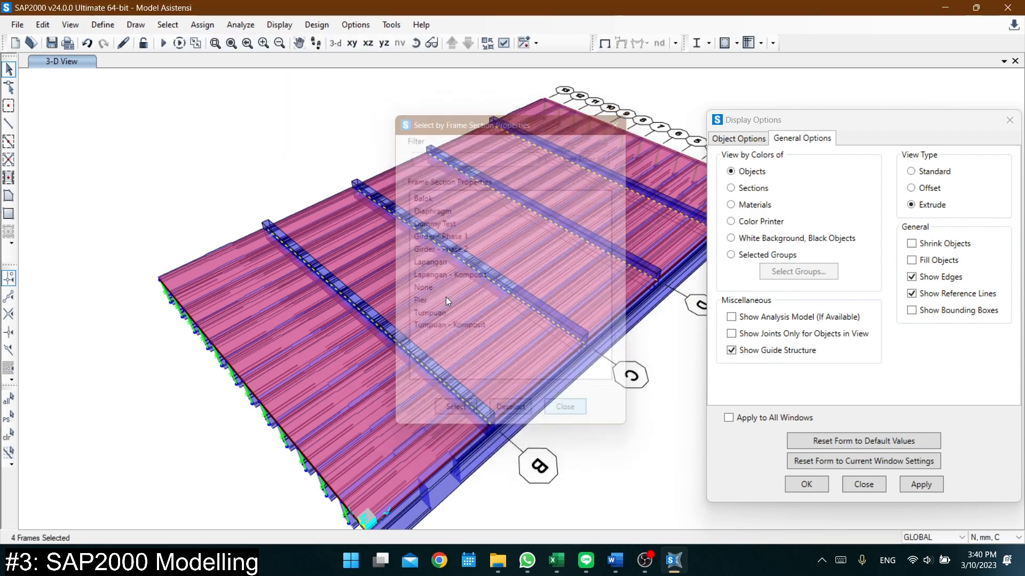
pyautogui.click(202, 25)
pyautogui.moveTo(299, 59)
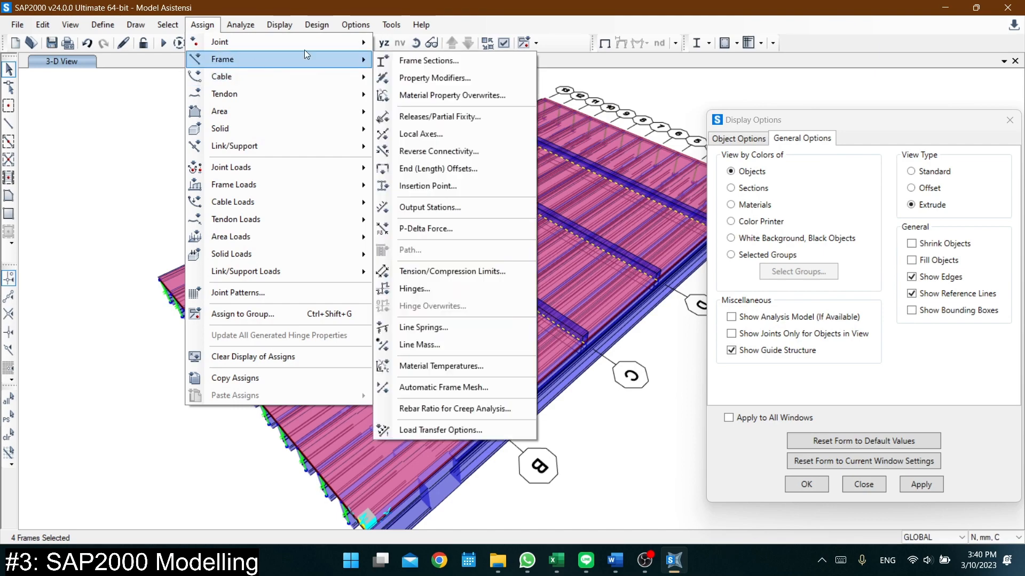
pyautogui.click(459, 184)
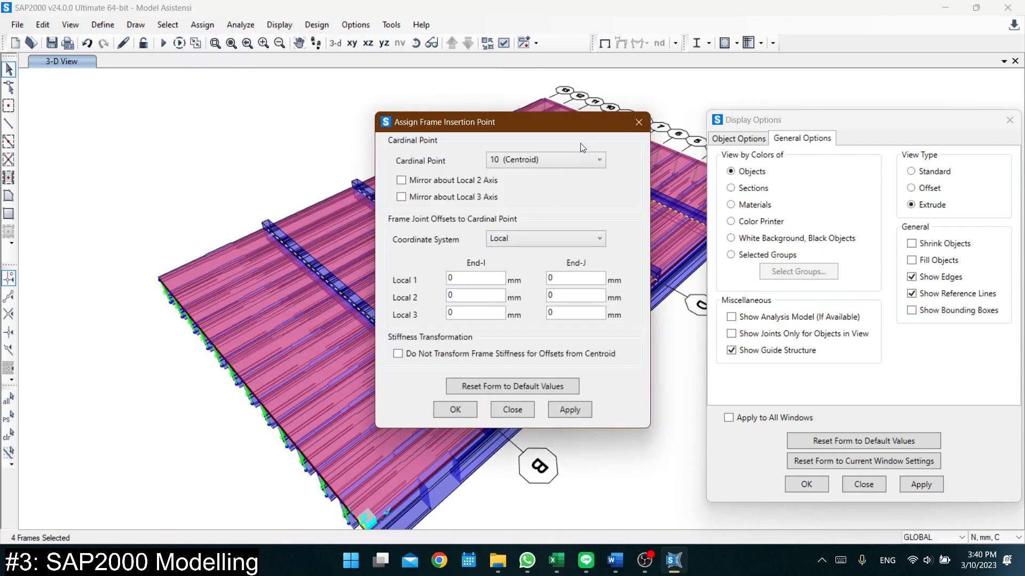
pyautogui.click(566, 160)
pyautogui.click(536, 270)
pyautogui.click(454, 409)
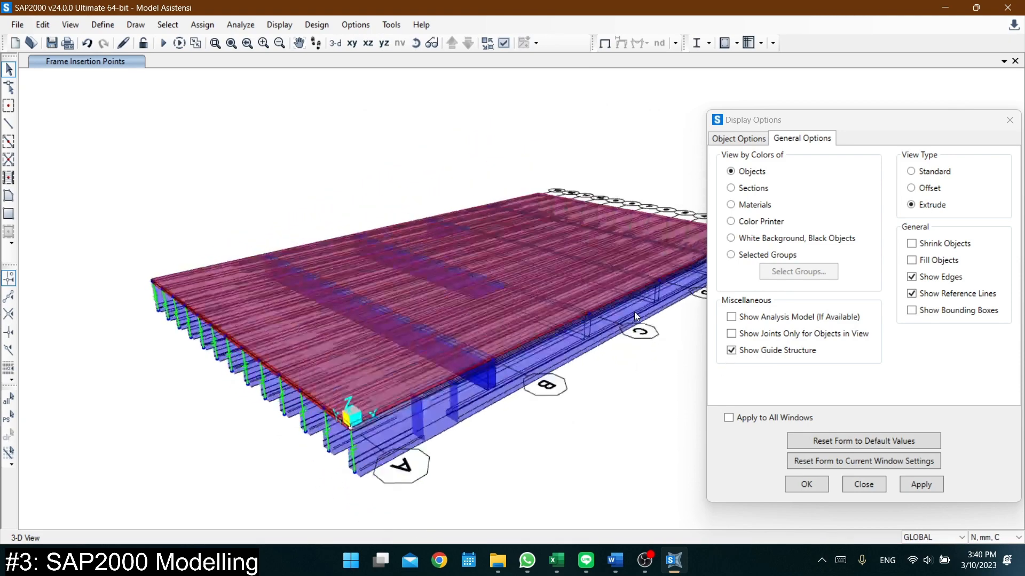
pyautogui.keyDown('shift'); pyautogui.moveTo(634, 312); pyautogui.dragTo(434, 324, button='middle'); pyautogui.keyUp('shift')
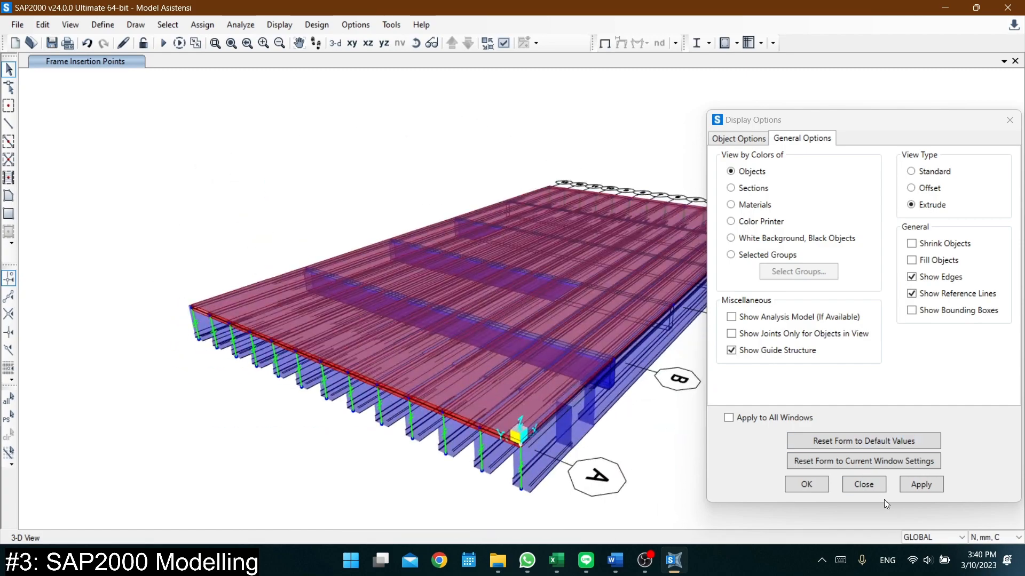